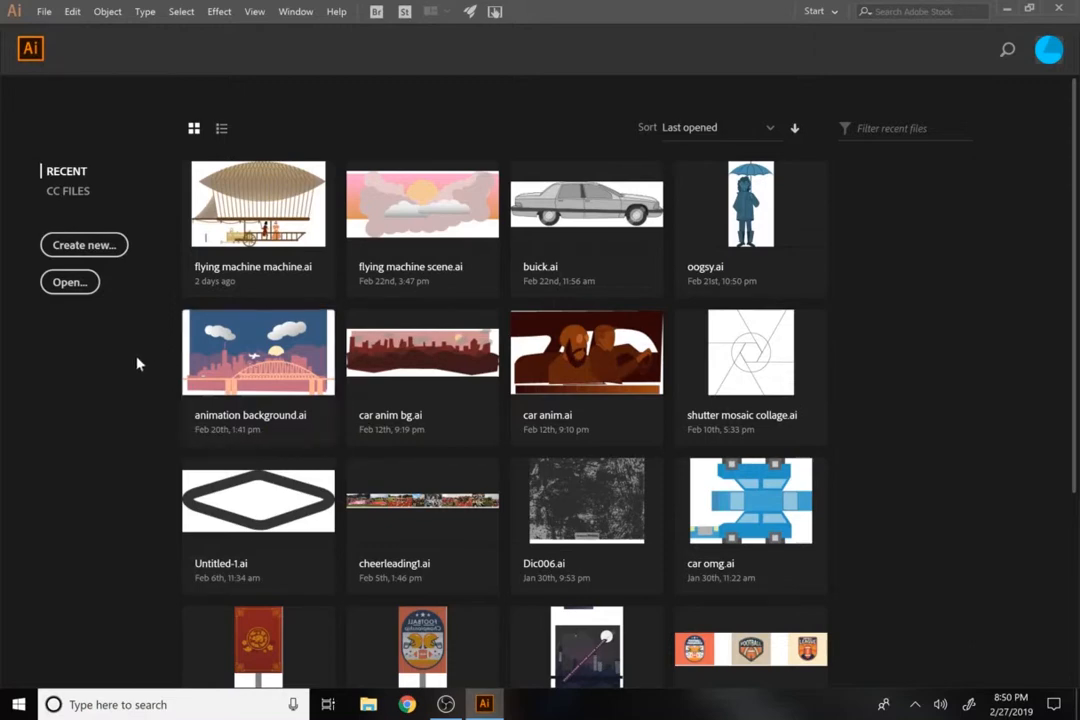
# - Create a new document from the Web-Large 1920 x 1080 px preset
pyautogui.click(84, 245)
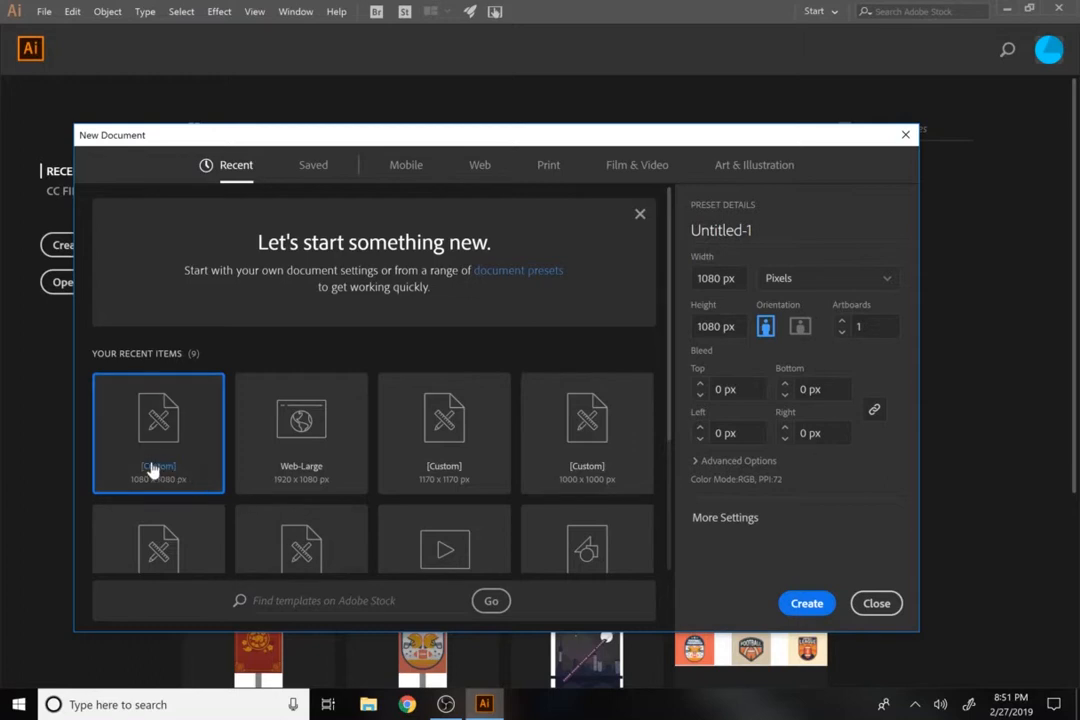
pyautogui.click(281, 481)
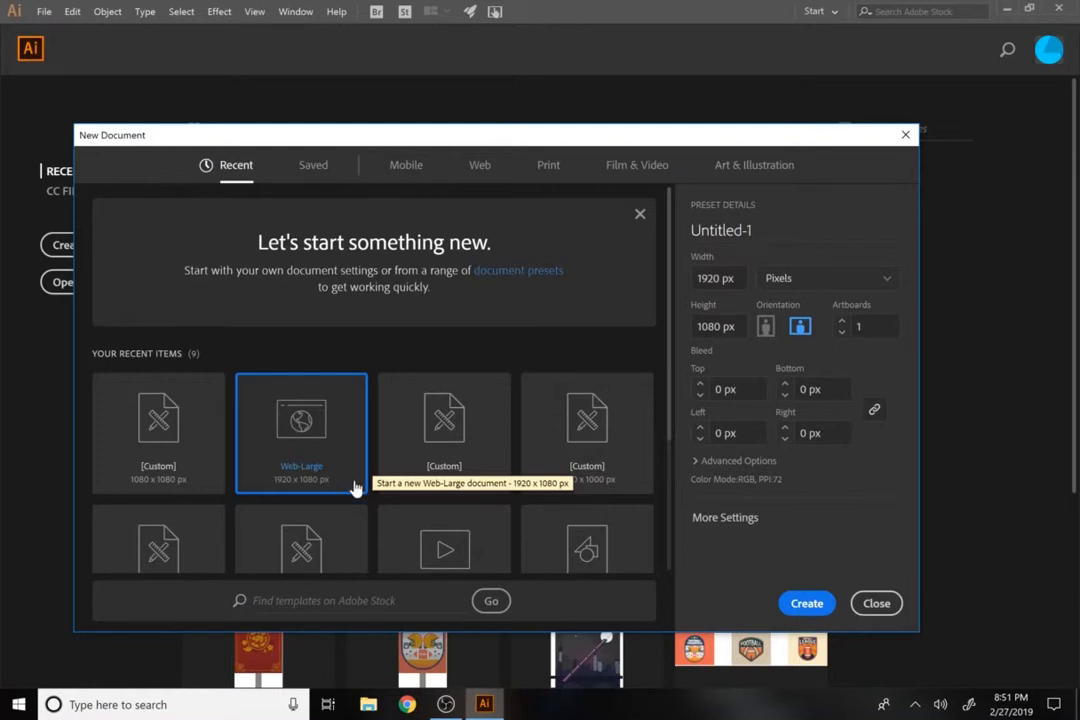
pyautogui.click(788, 612)
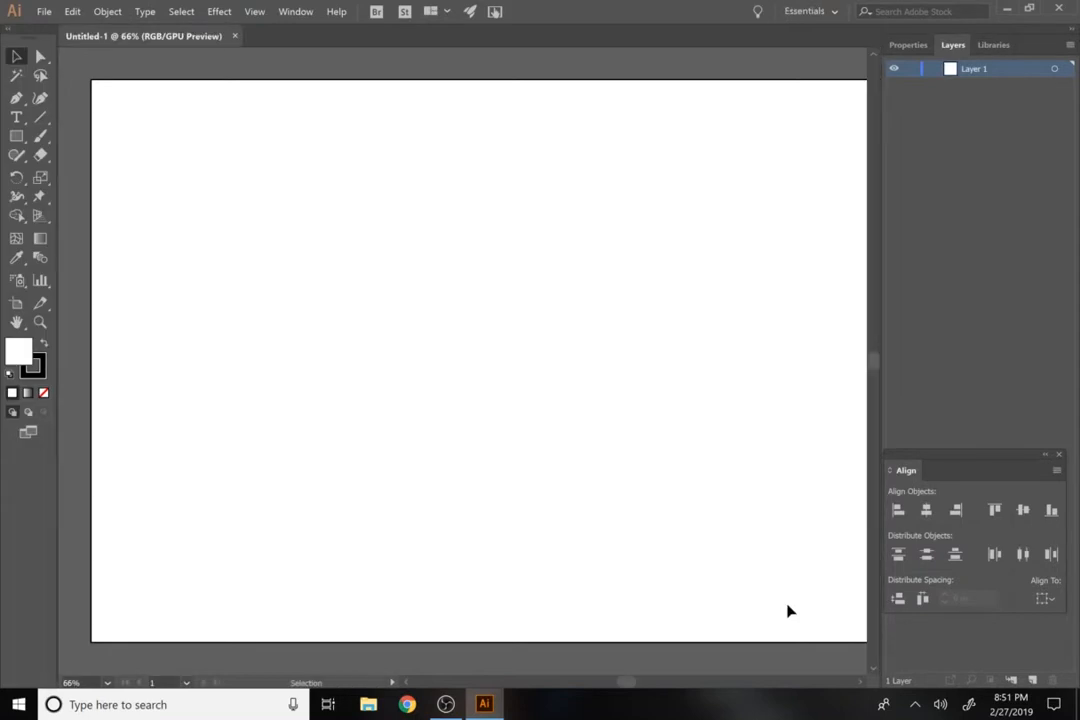
pyautogui.moveTo(788, 618); pyautogui.dragTo(805, 150)
pyautogui.moveTo(759, 272); pyautogui.dragTo(909, 207)
pyautogui.moveTo(627, 311); pyautogui.dragTo(390, 455)
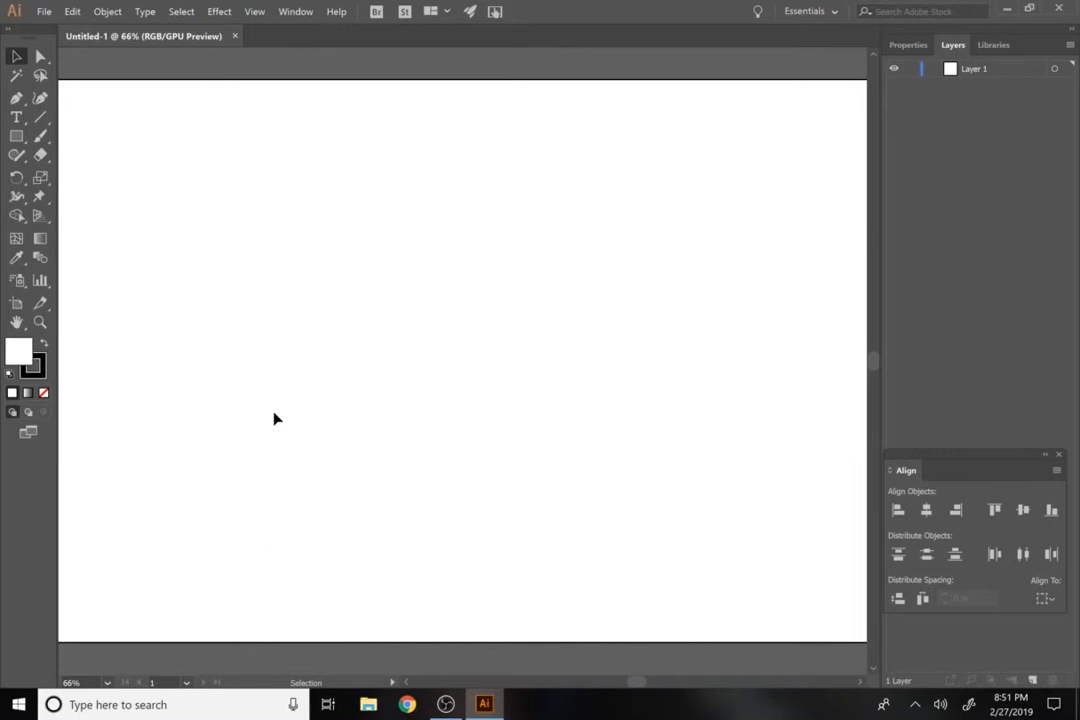
pyautogui.scroll(-4, 504, 546)
pyautogui.scroll(1, 504, 546)
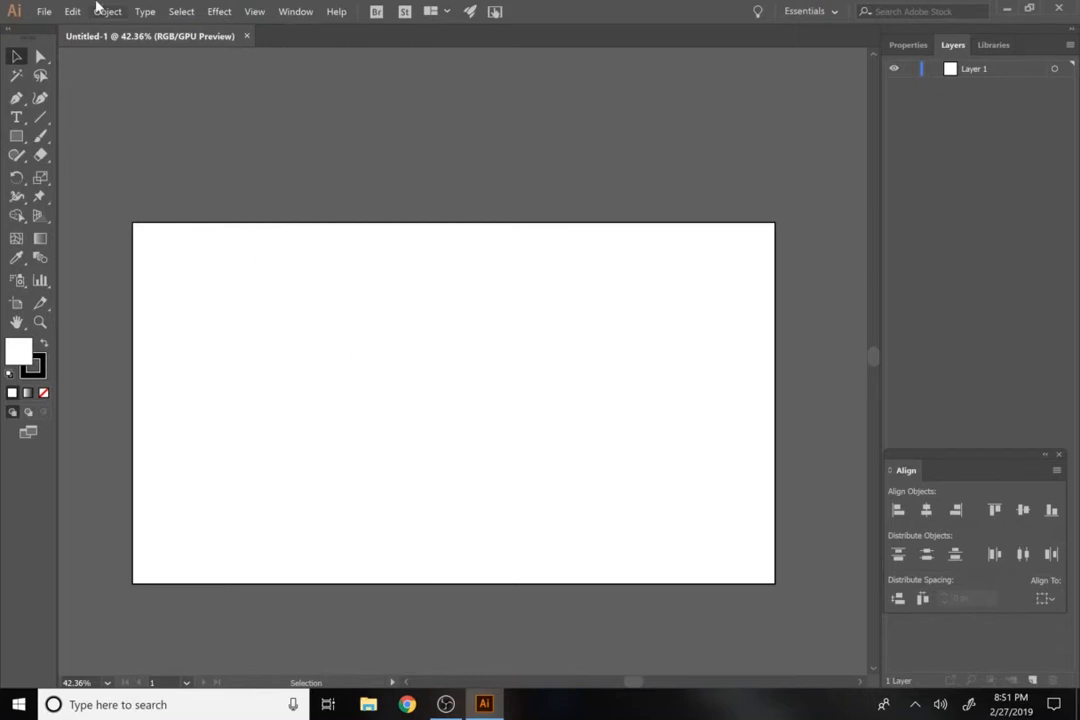
# - Open the existing car omg.ai and sign.ai artwork for a look and close both documents
pyautogui.click(44, 11)
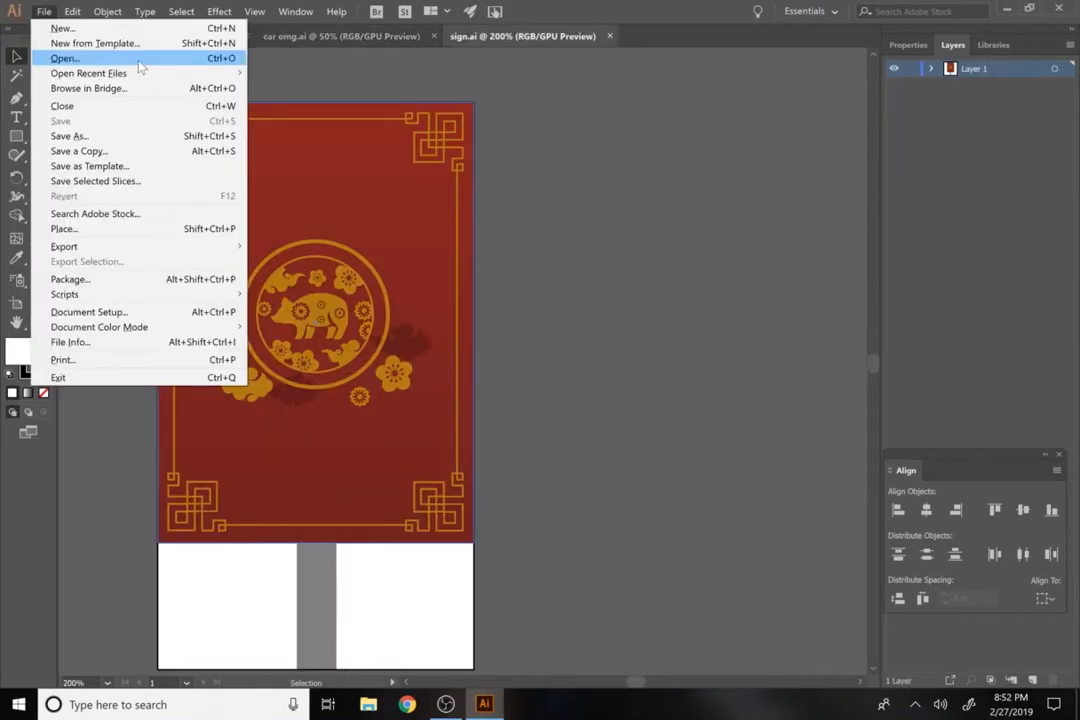
pyautogui.click(265, 84)
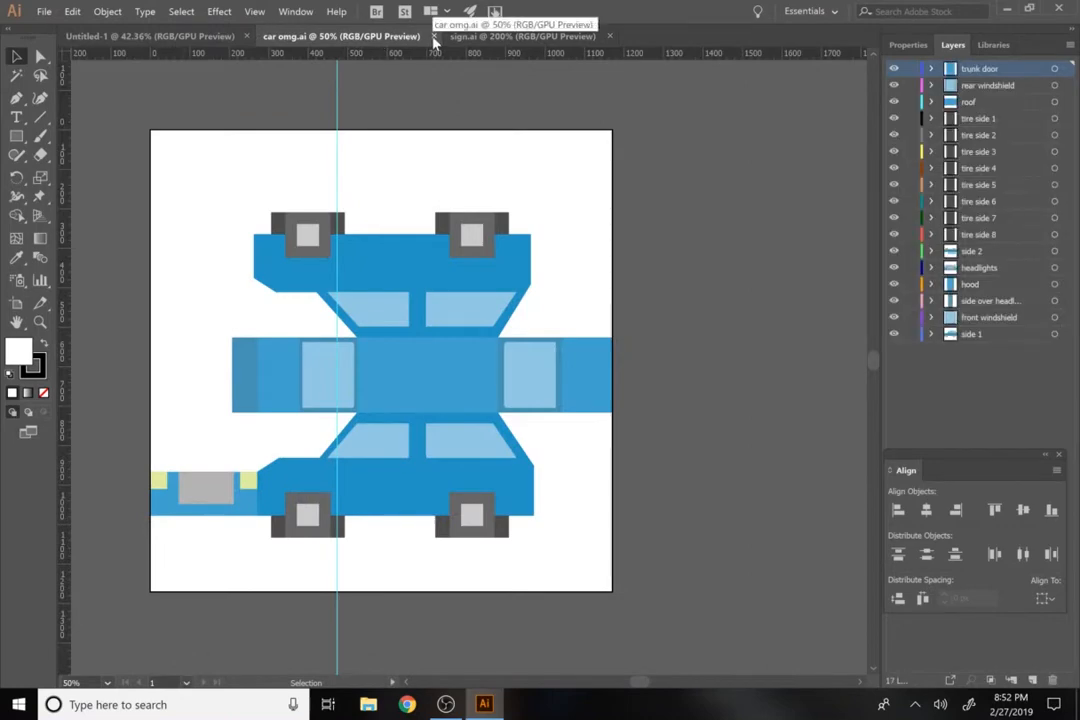
pyautogui.click(433, 36)
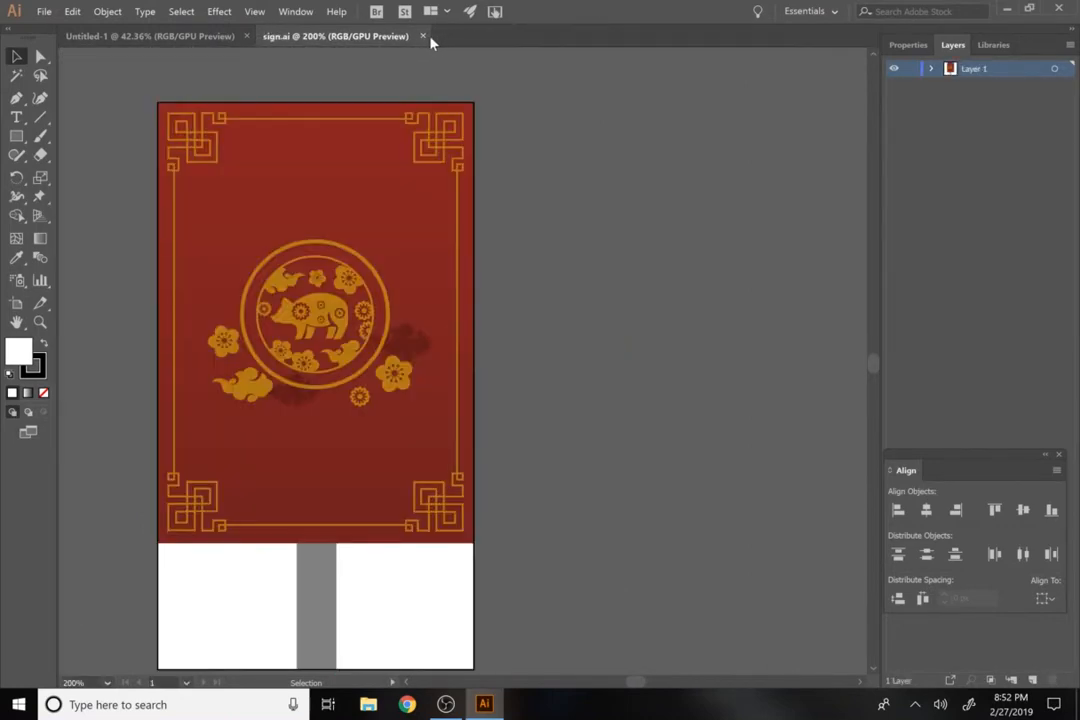
pyautogui.click(424, 37)
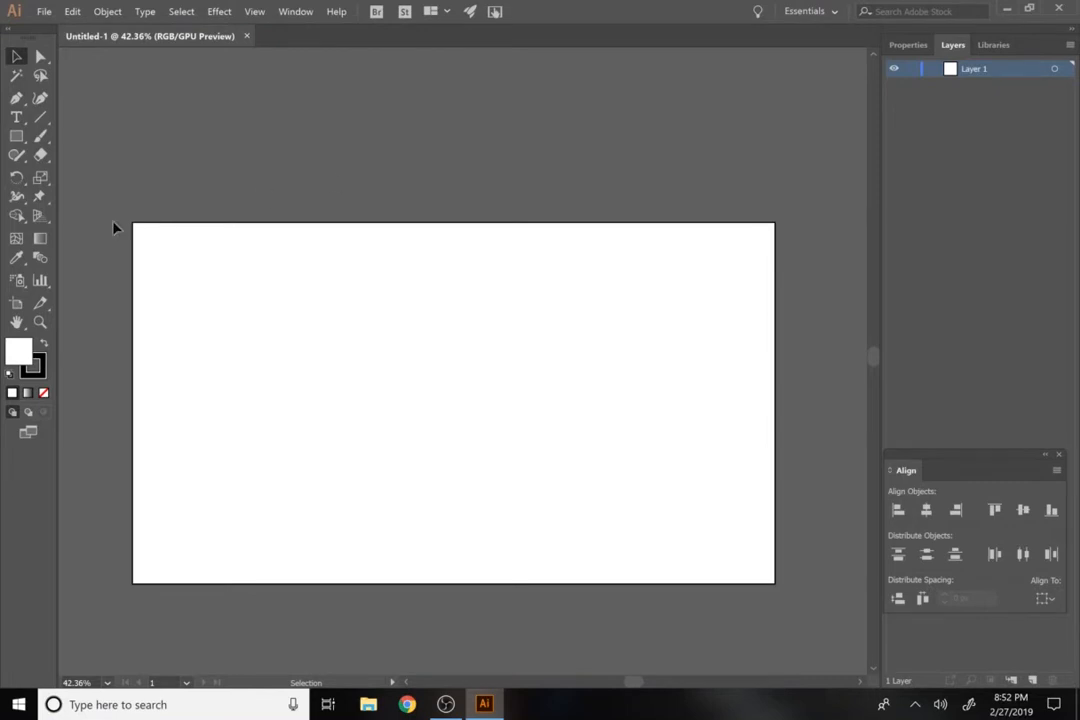
# - Draw a green-filled rectangle about 607 × 151 px in the upper-left part of the artboard and slightly round its corners
pyautogui.click(15, 140)
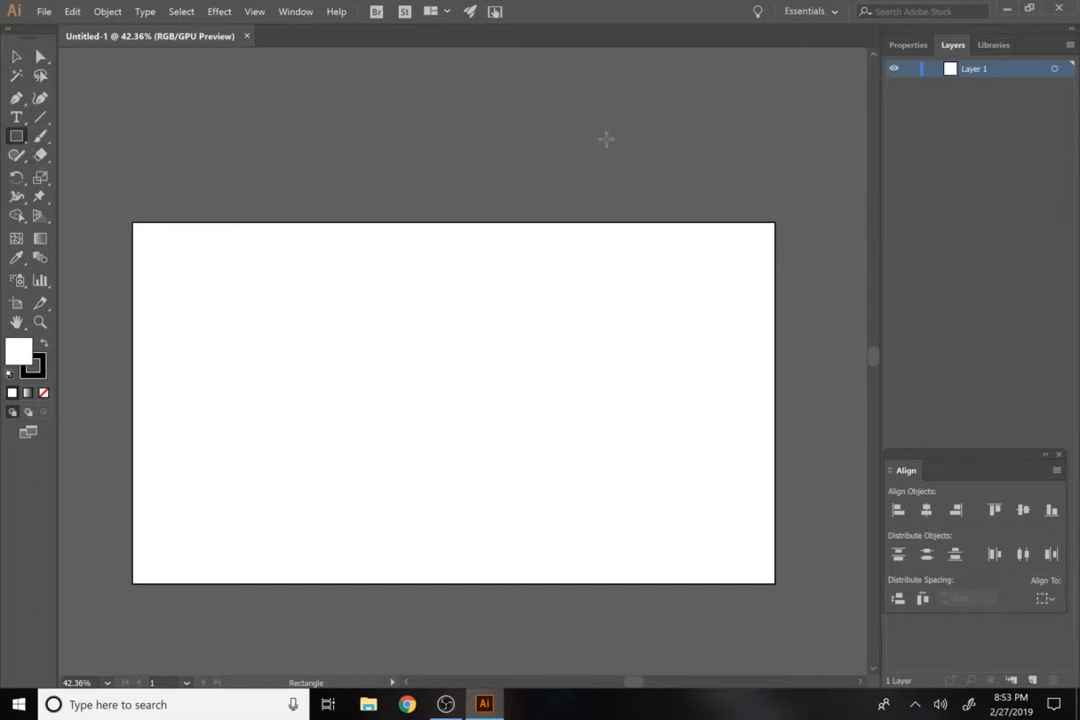
pyautogui.click(911, 48)
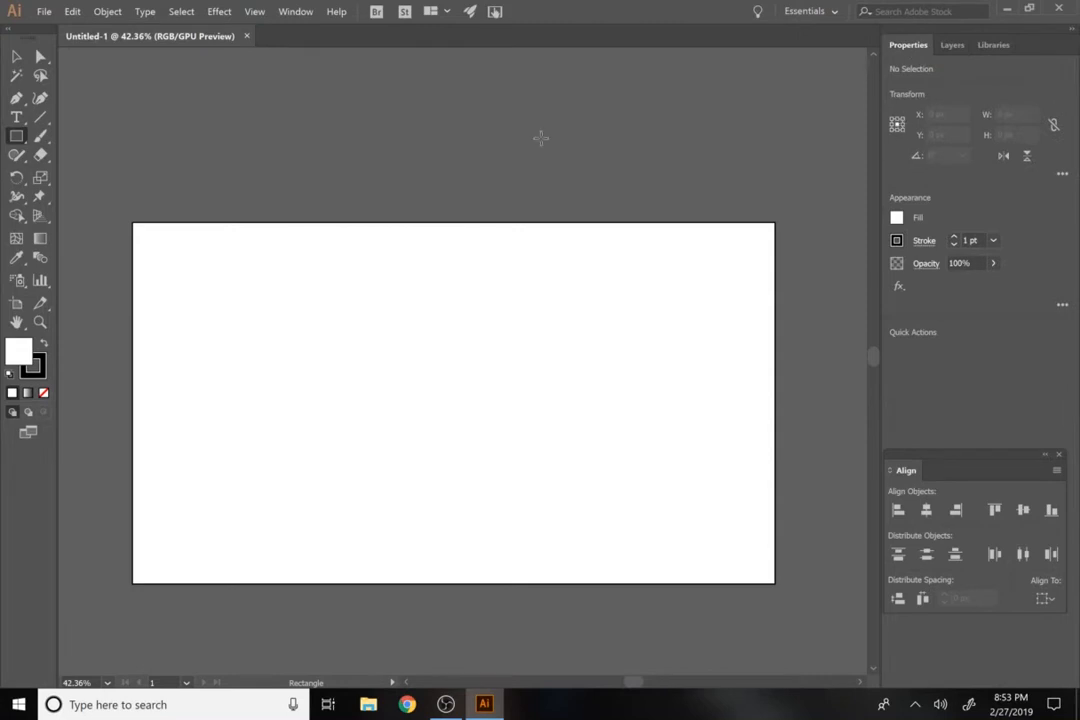
pyautogui.click(896, 217)
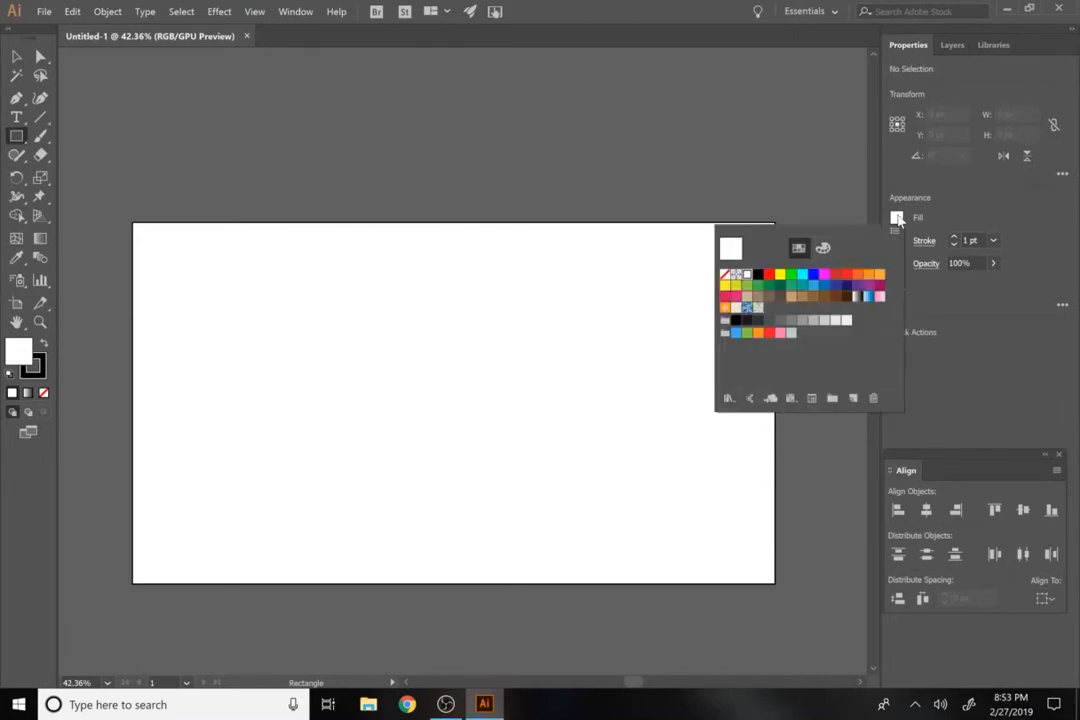
pyautogui.click(769, 286)
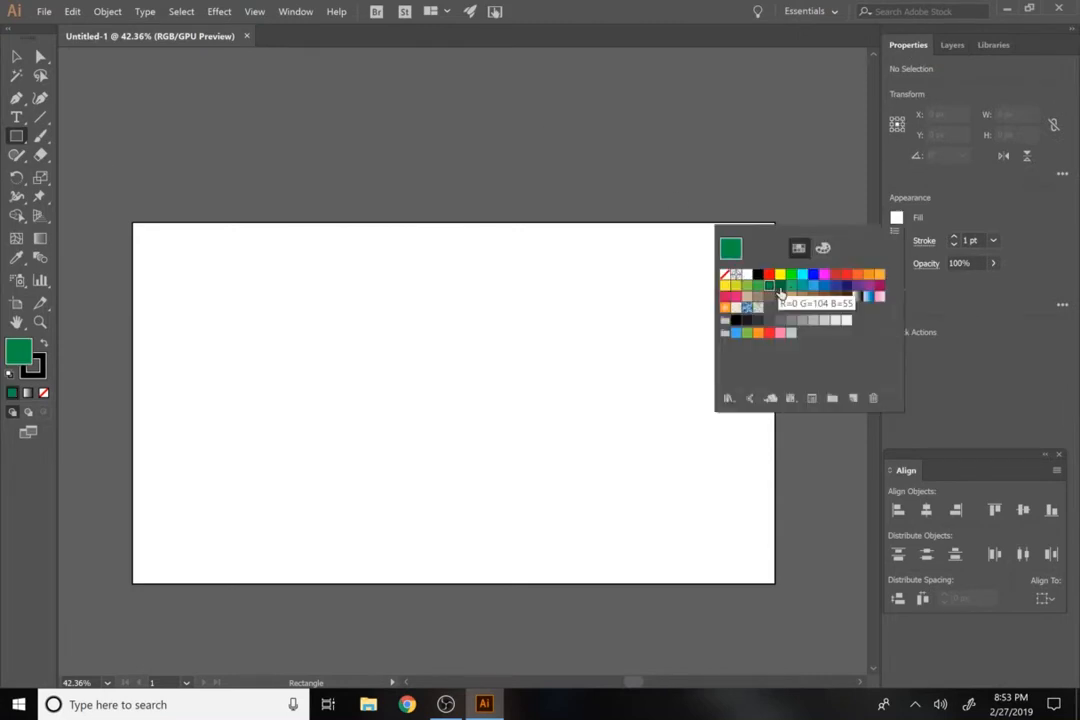
pyautogui.click(180, 263)
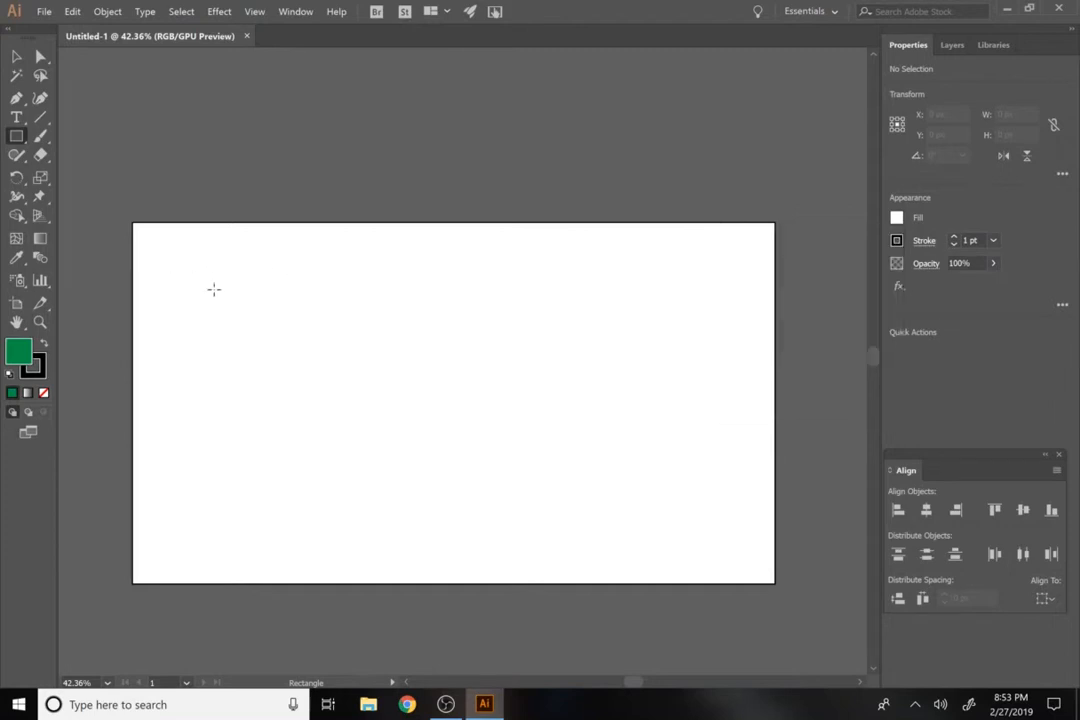
pyautogui.moveTo(213, 309); pyautogui.dragTo(416, 359)
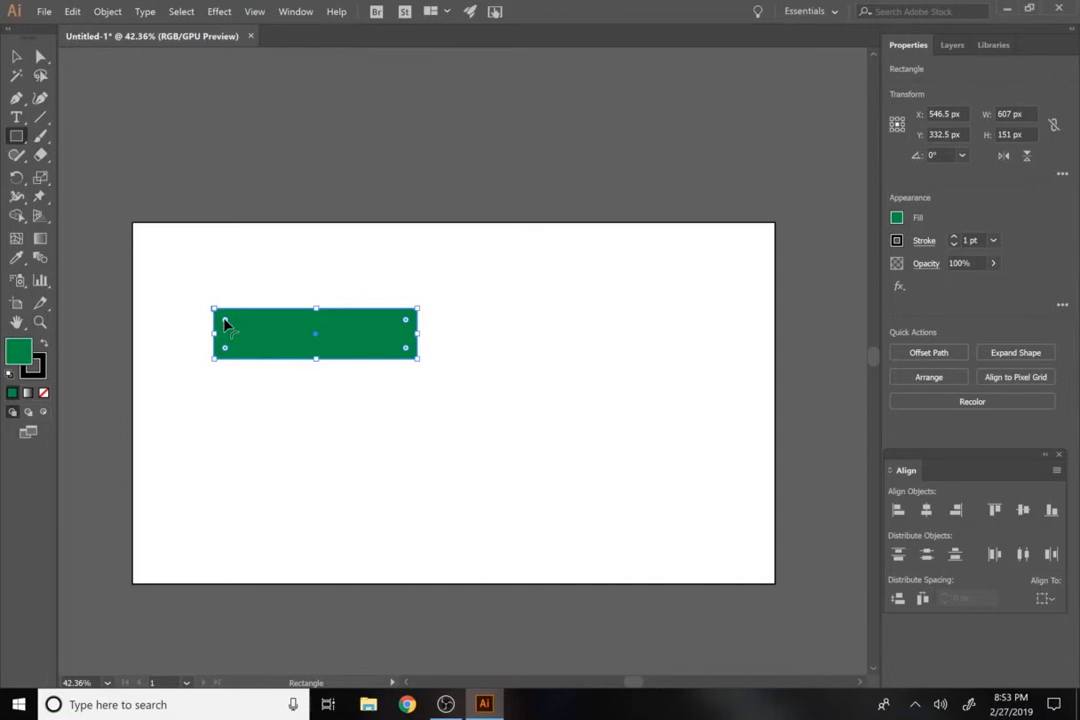
pyautogui.moveTo(225, 322); pyautogui.dragTo(228, 326)
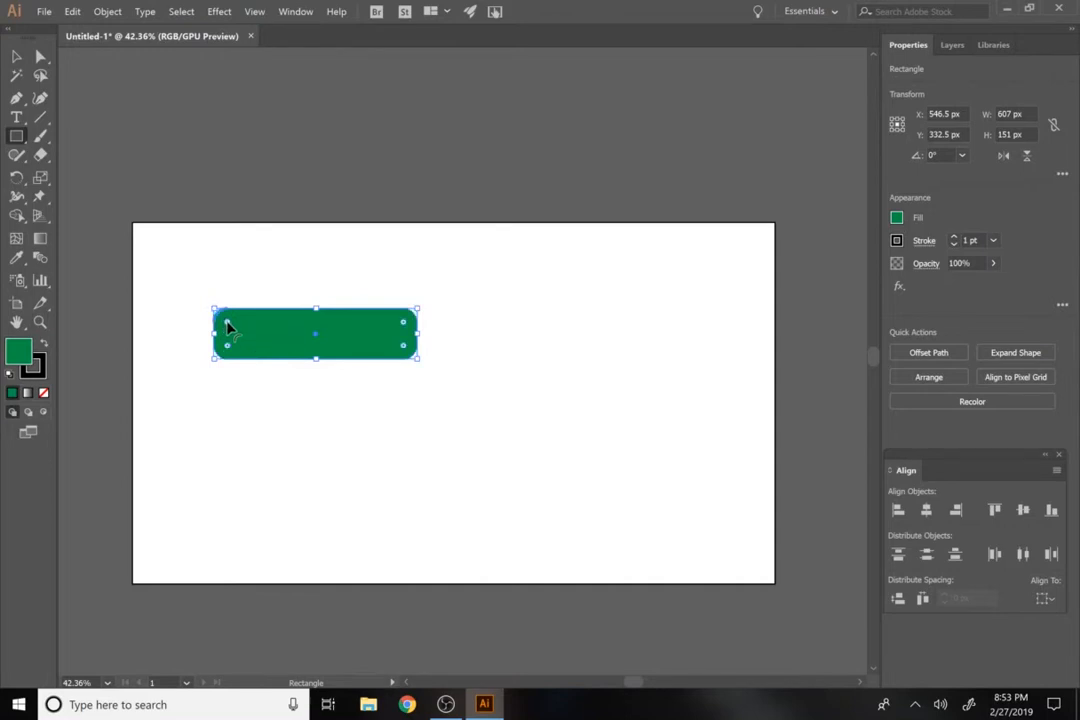
# - Add the text MAIN STREET at 72 pt on the artboard below the green rectangle
pyautogui.click(17, 117)
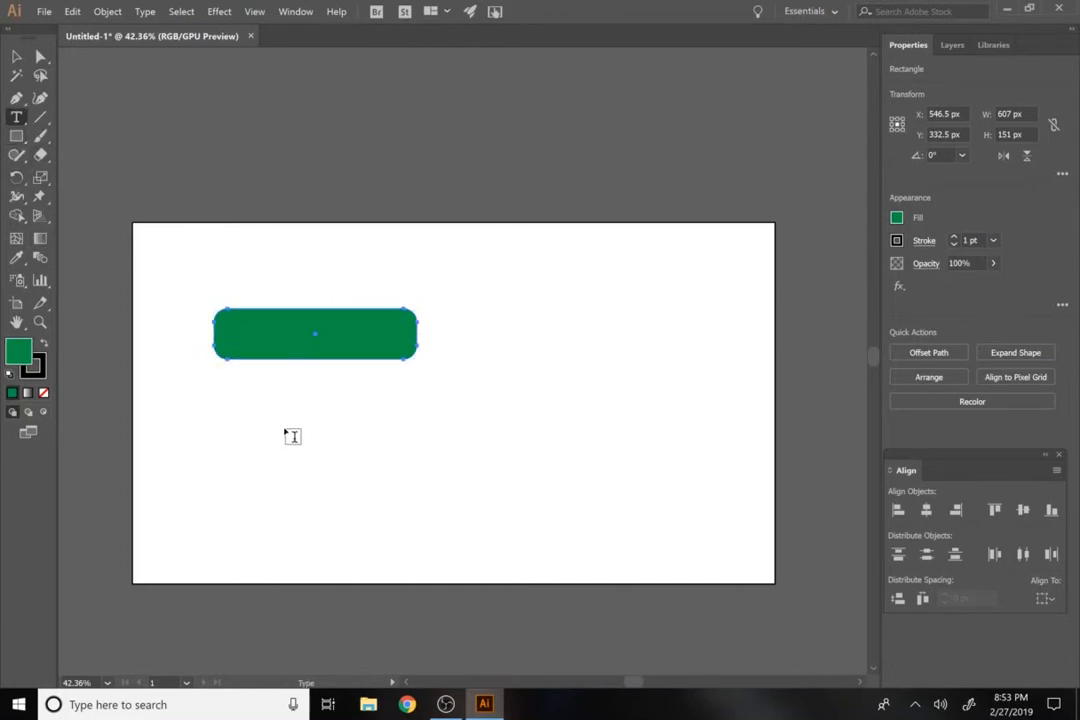
pyautogui.click(324, 436)
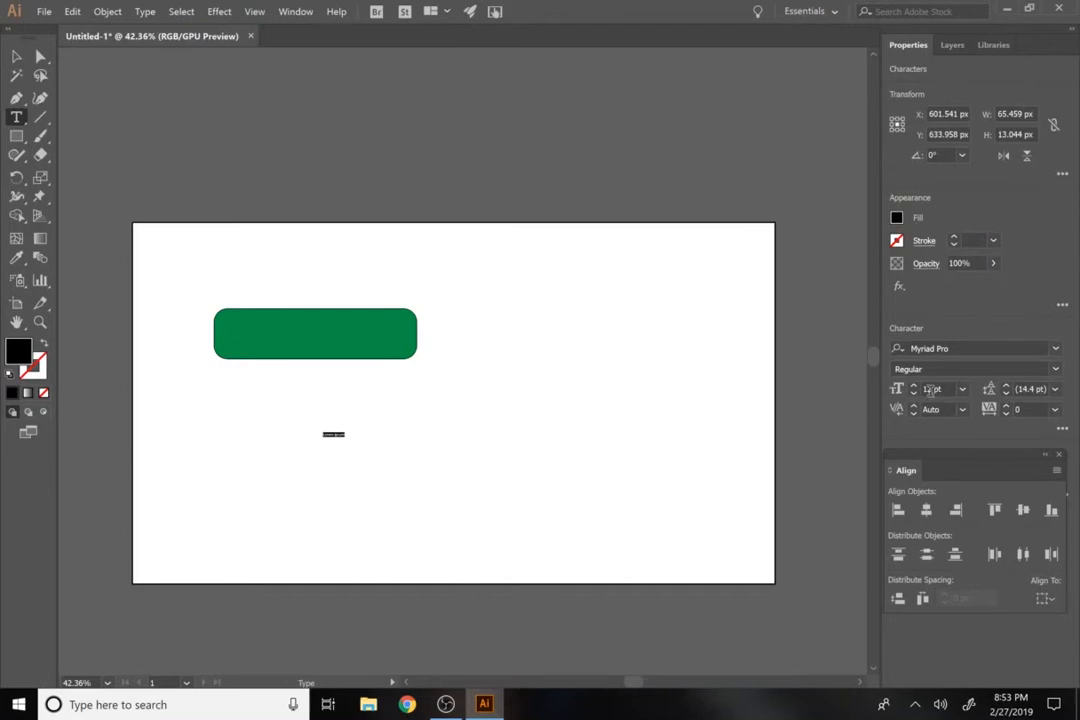
pyautogui.click(962, 390)
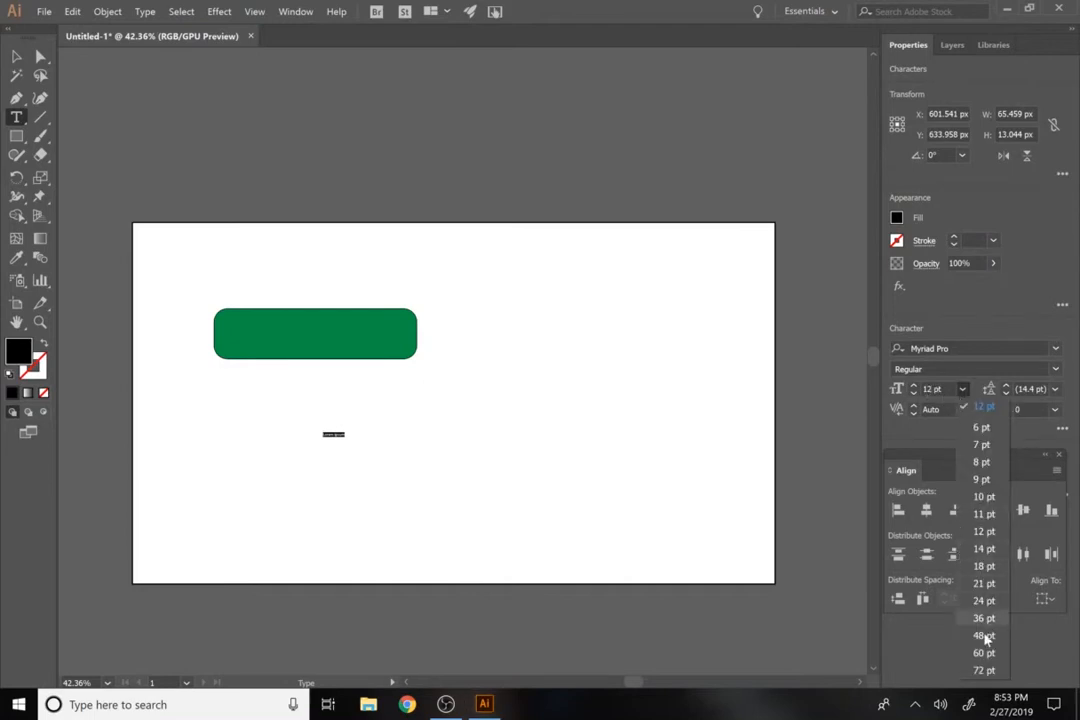
pyautogui.click(984, 670)
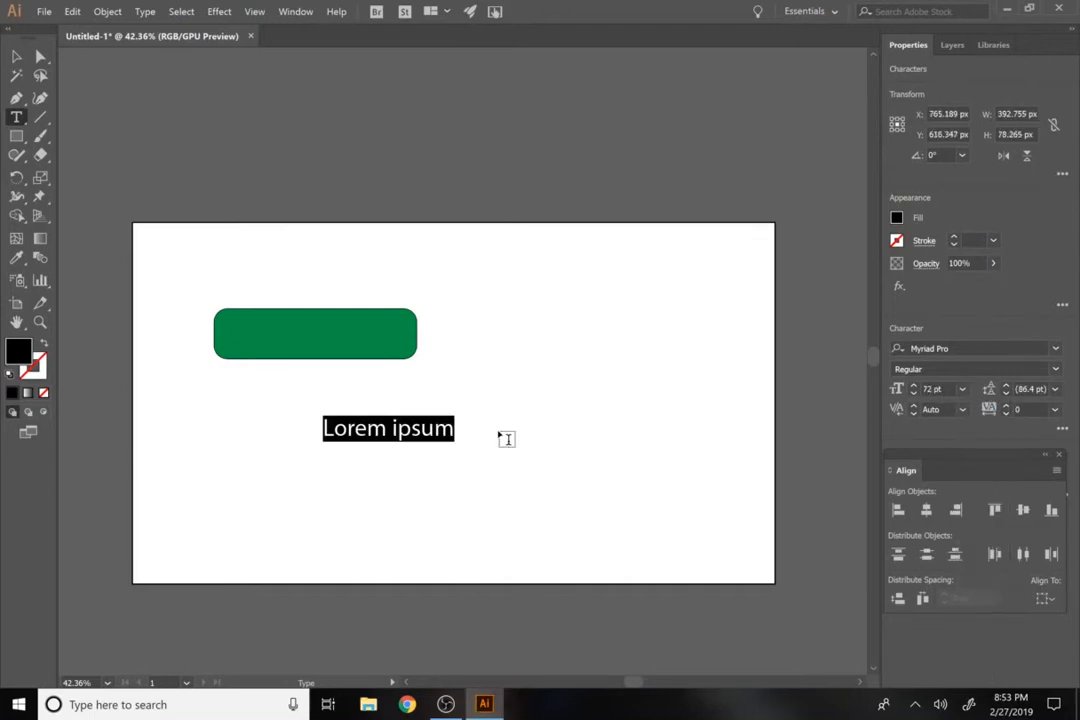
pyautogui.write('mai')
pyautogui.press('BackSpace')
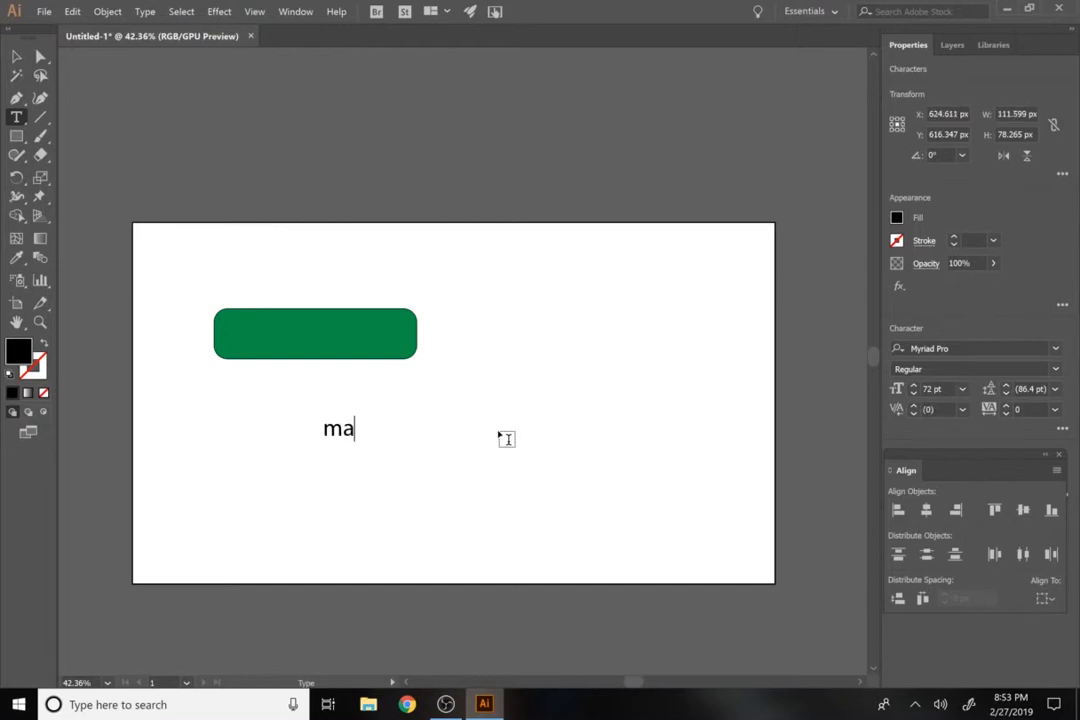
pyautogui.press('BackSpace')
pyautogui.press('BackSpace')
pyautogui.write('MAIN STREET')
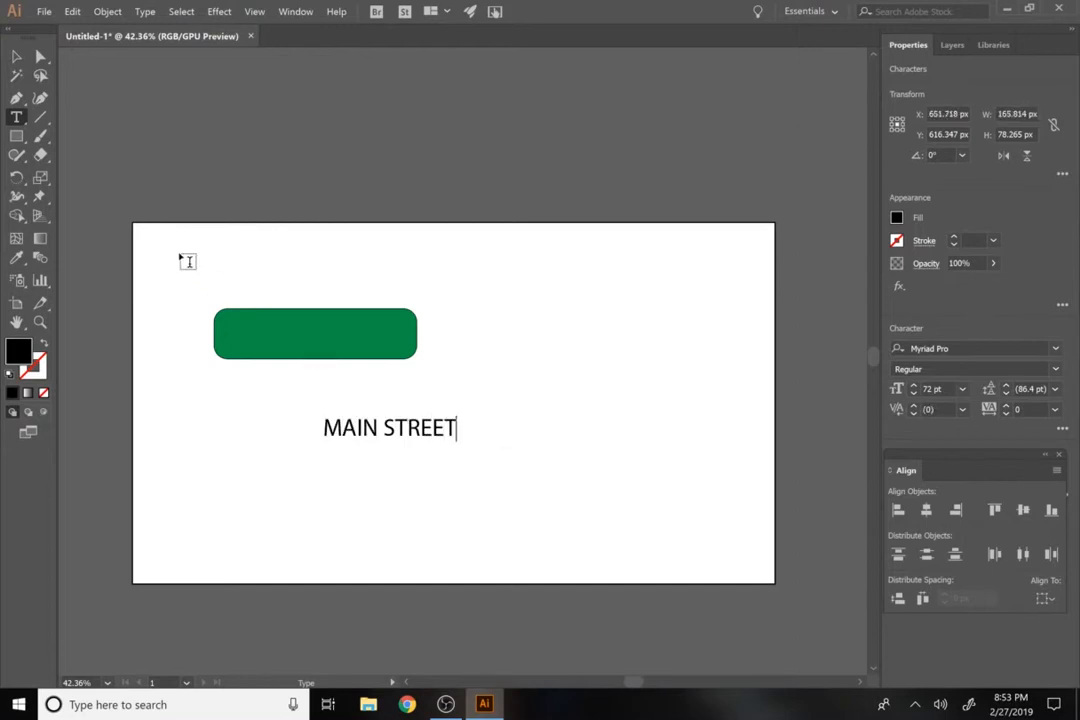
# - Move the MAIN STREET text onto the green rectangle and fill it with white
pyautogui.click(16, 56)
pyautogui.moveTo(410, 436); pyautogui.dragTo(333, 340)
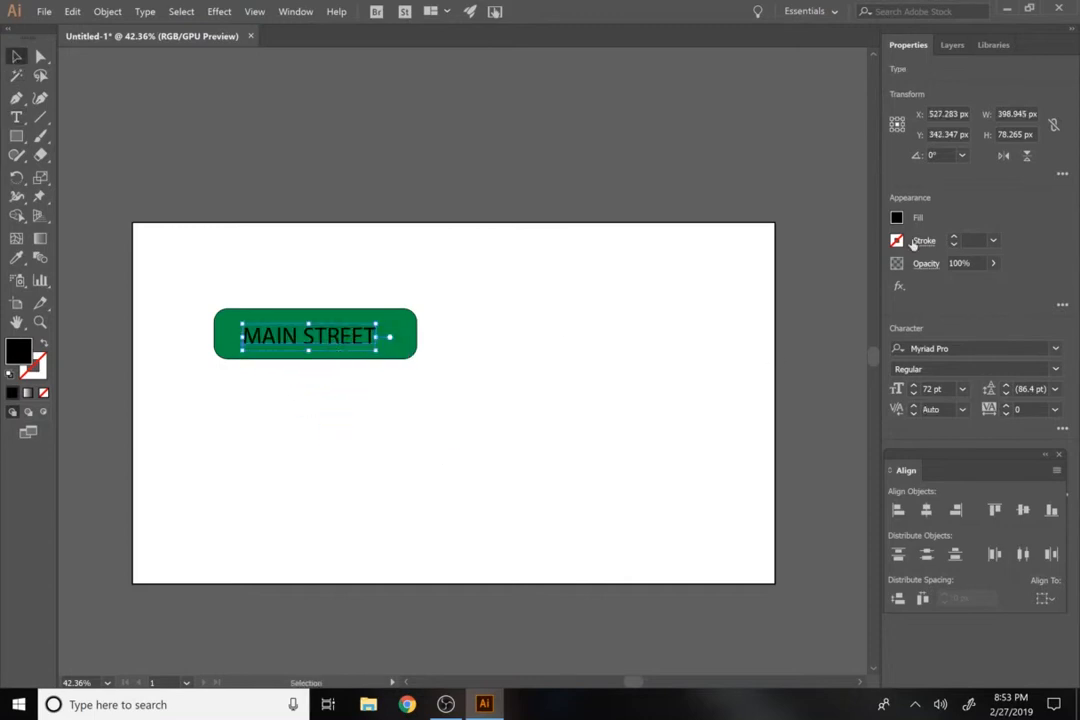
pyautogui.click(897, 218)
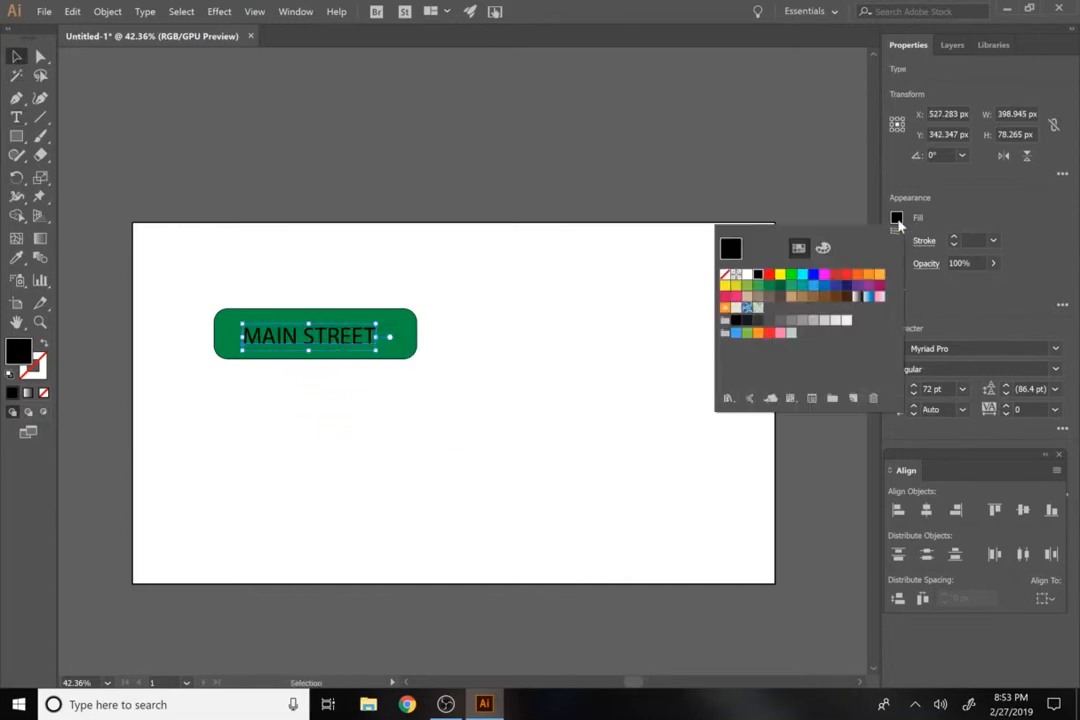
pyautogui.click(846, 320)
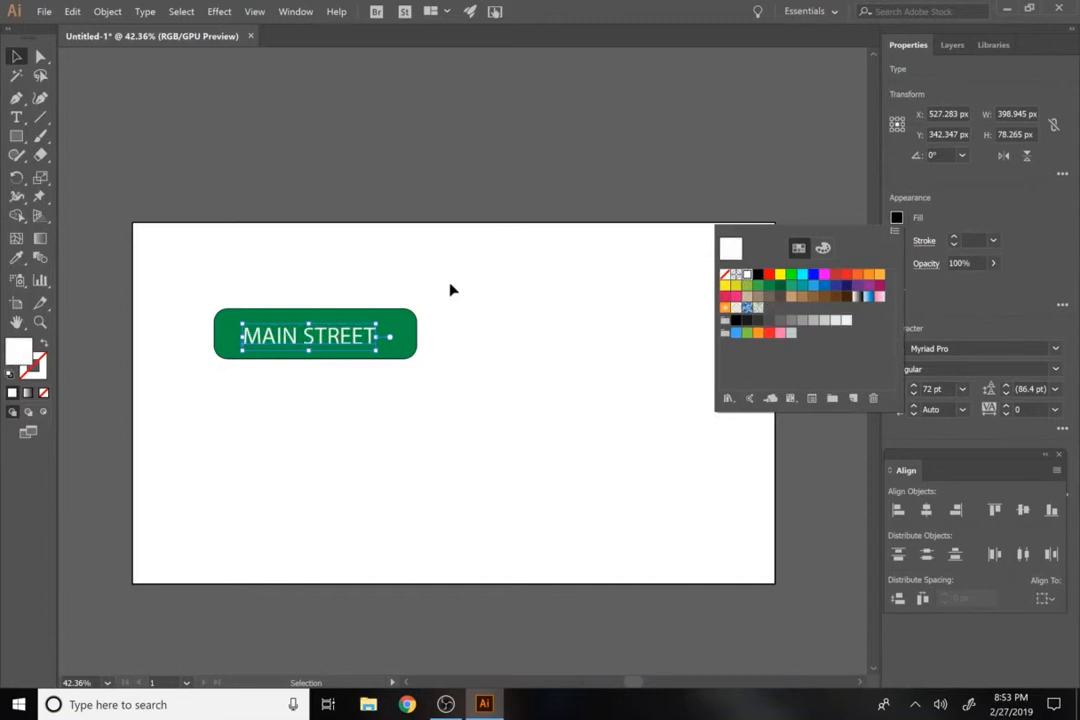
# - Enlarge the MAIN STREET text proportionally to about 87 pt within the green rectangle
pyautogui.click(380, 324)
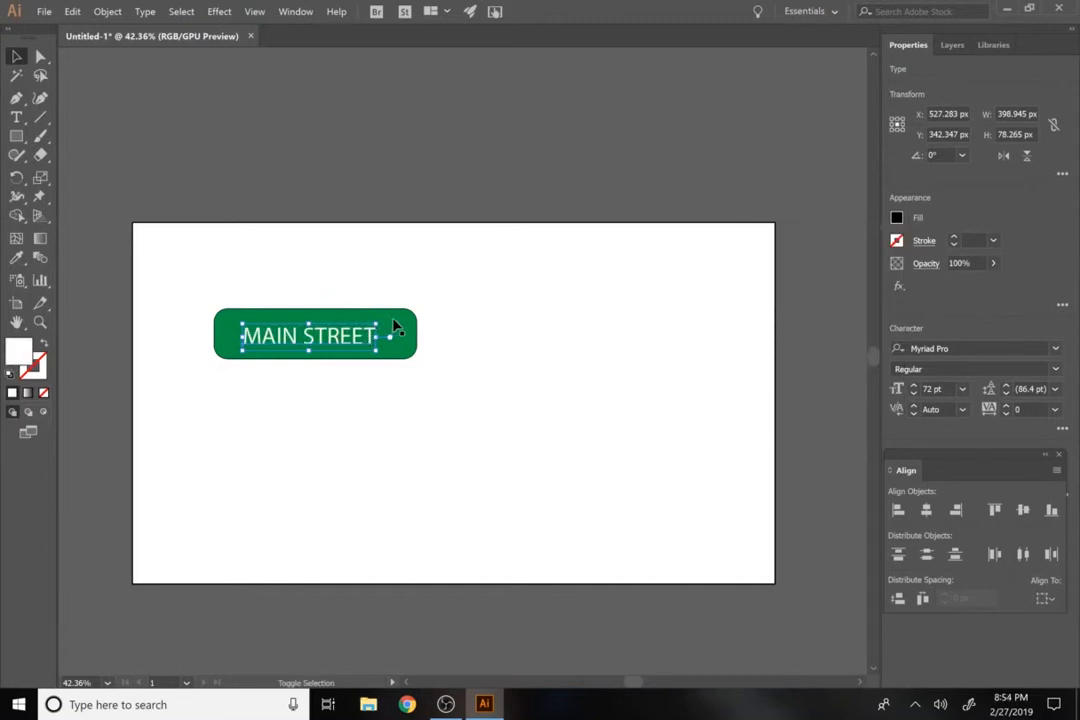
pyautogui.moveTo(382, 323)
pyautogui.mouseDown()
pyautogui.moveTo(410, 310)
pyautogui.moveTo(381, 338)
pyautogui.moveTo(392, 334)
pyautogui.mouseUp()
pyautogui.click(446, 400)
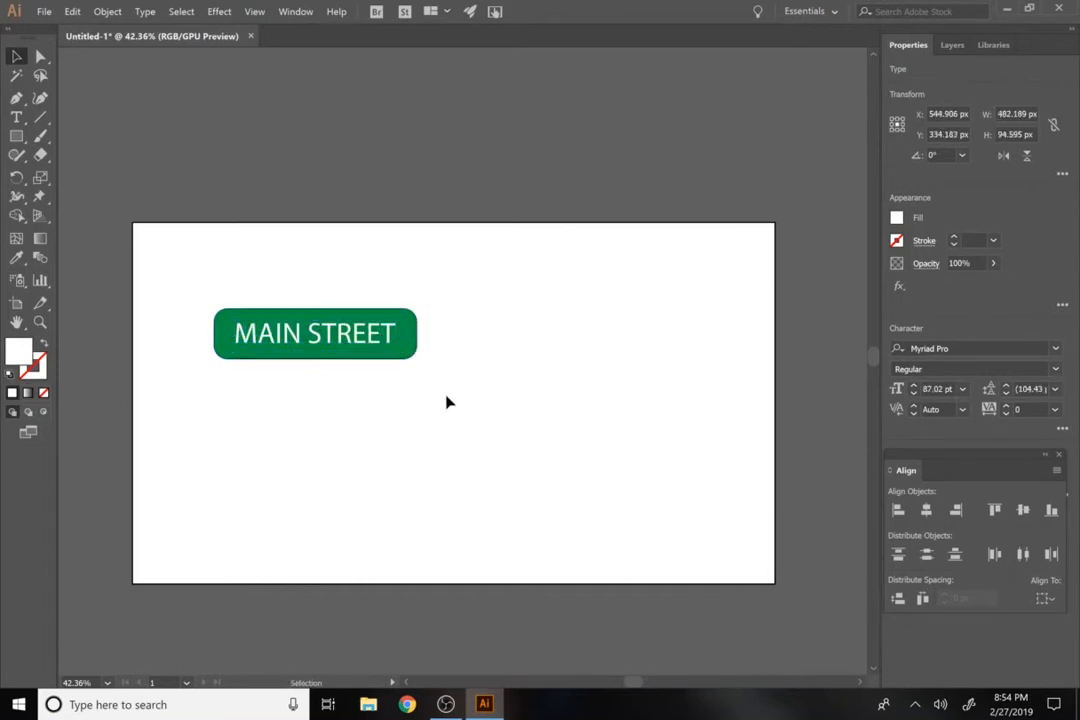
# - Align the MAIN STREET text and the green rectangle to each other by their horizontal and vertical centers
pyautogui.moveTo(462, 416); pyautogui.dragTo(243, 287)
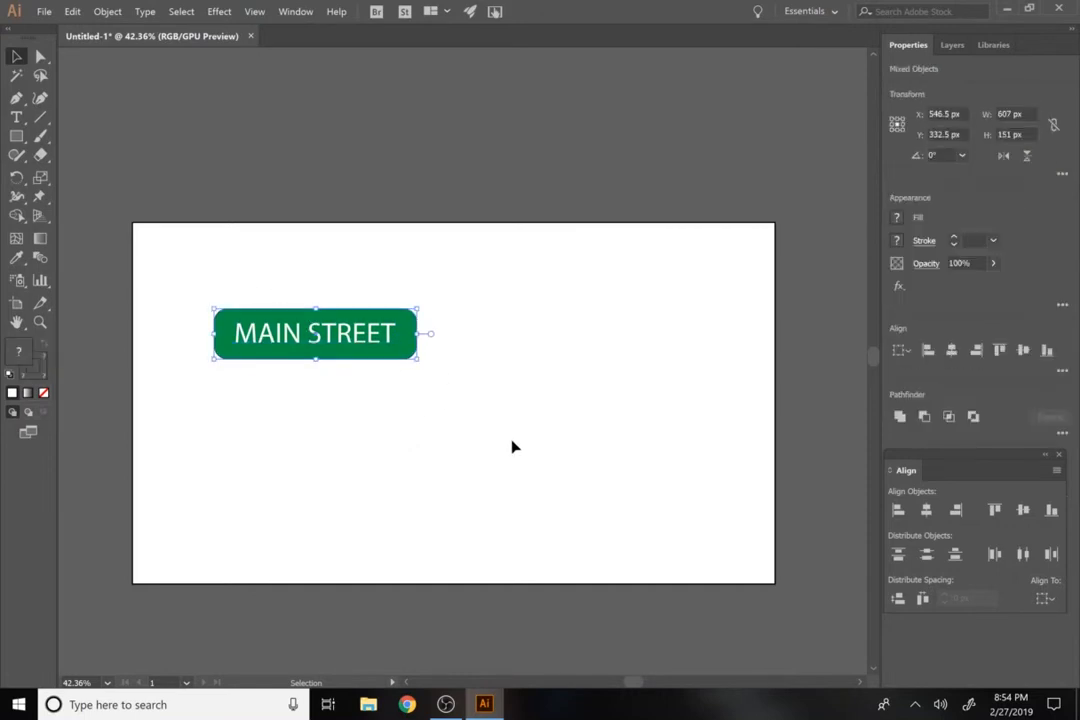
pyautogui.click(901, 351)
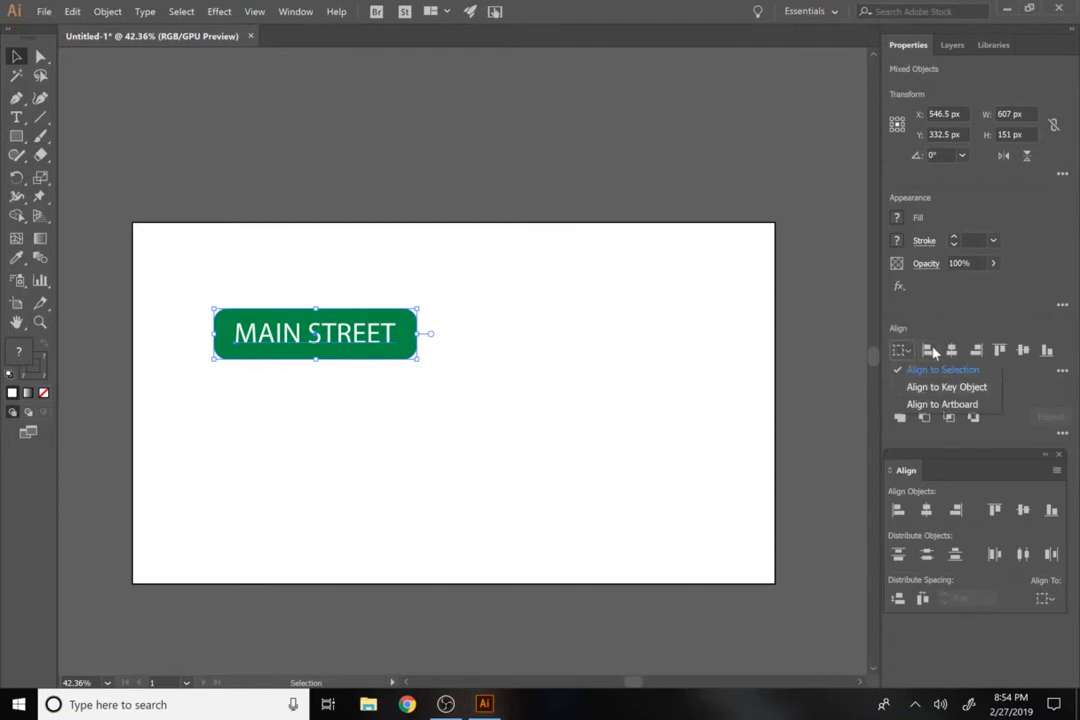
pyautogui.click(957, 344)
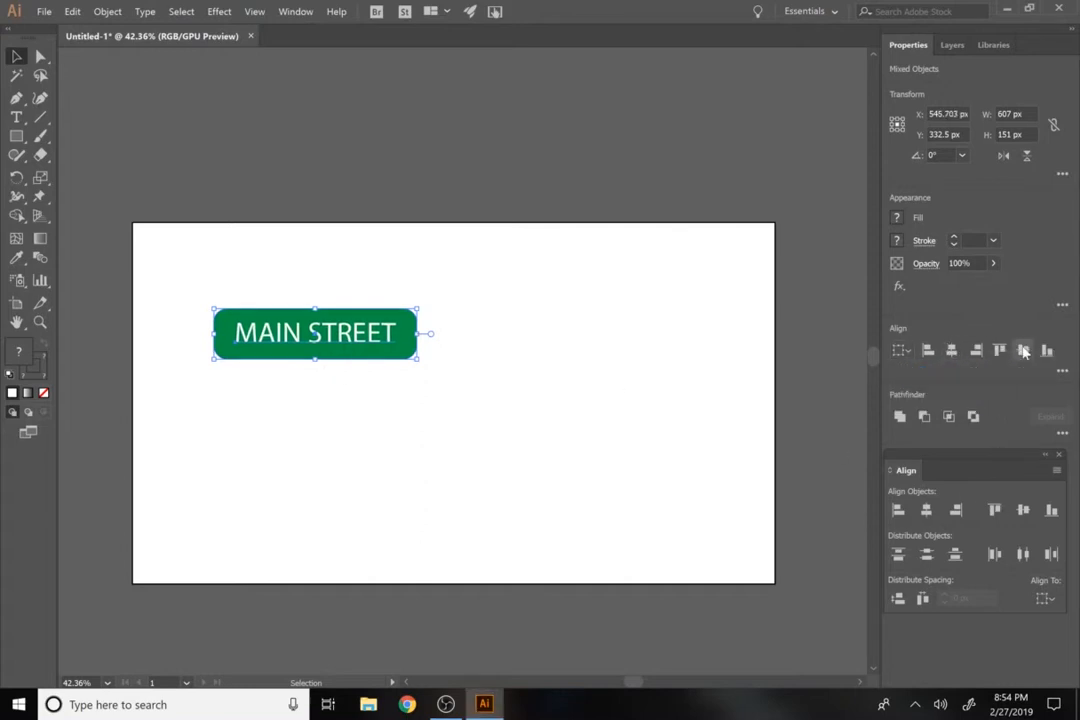
pyautogui.click(609, 373)
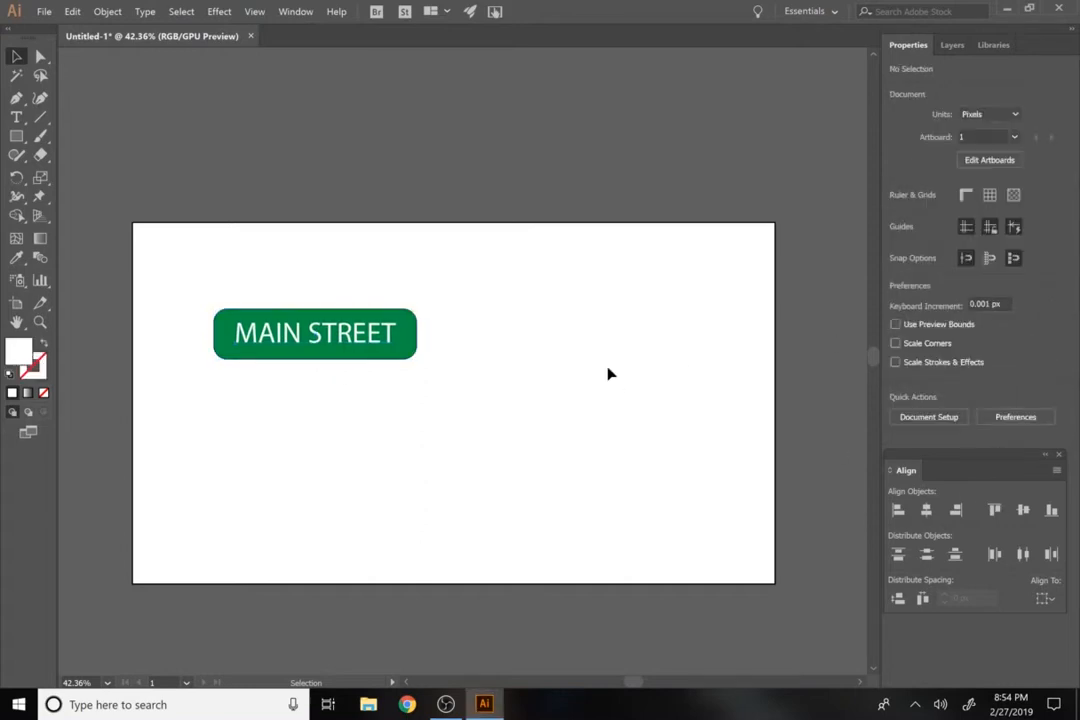
# - Duplicate the green rounded rectangle to an empty area below the sign and set the copy's fill to None
pyautogui.click(410, 350)
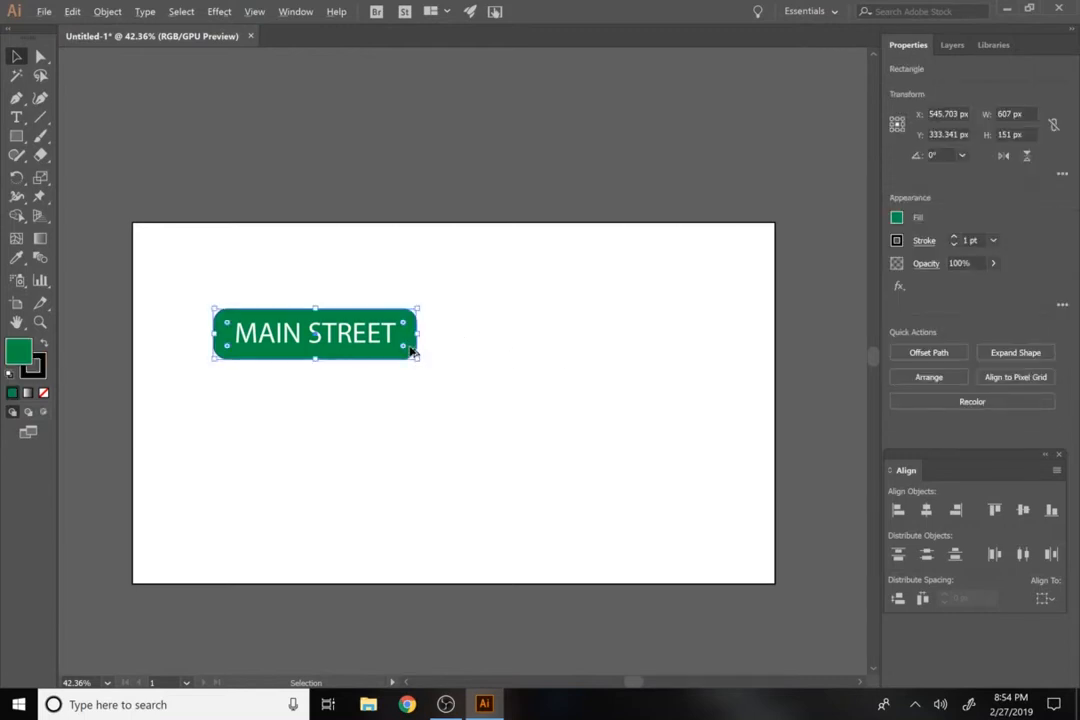
pyautogui.moveTo(407, 350); pyautogui.dragTo(523, 436)
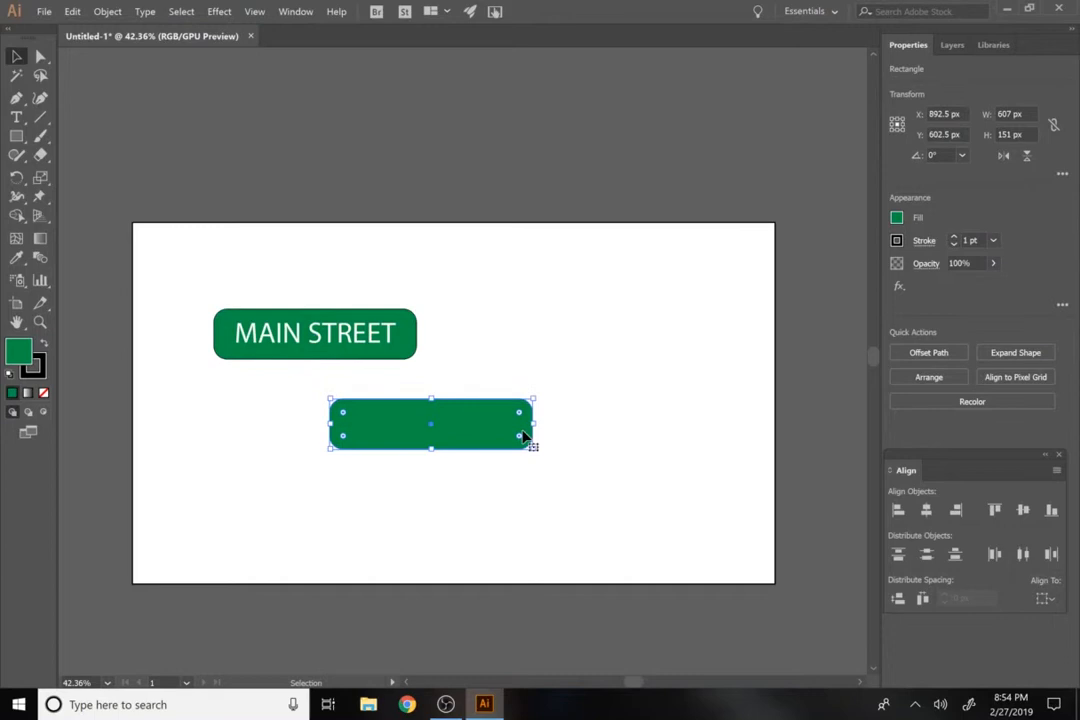
pyautogui.click(897, 218)
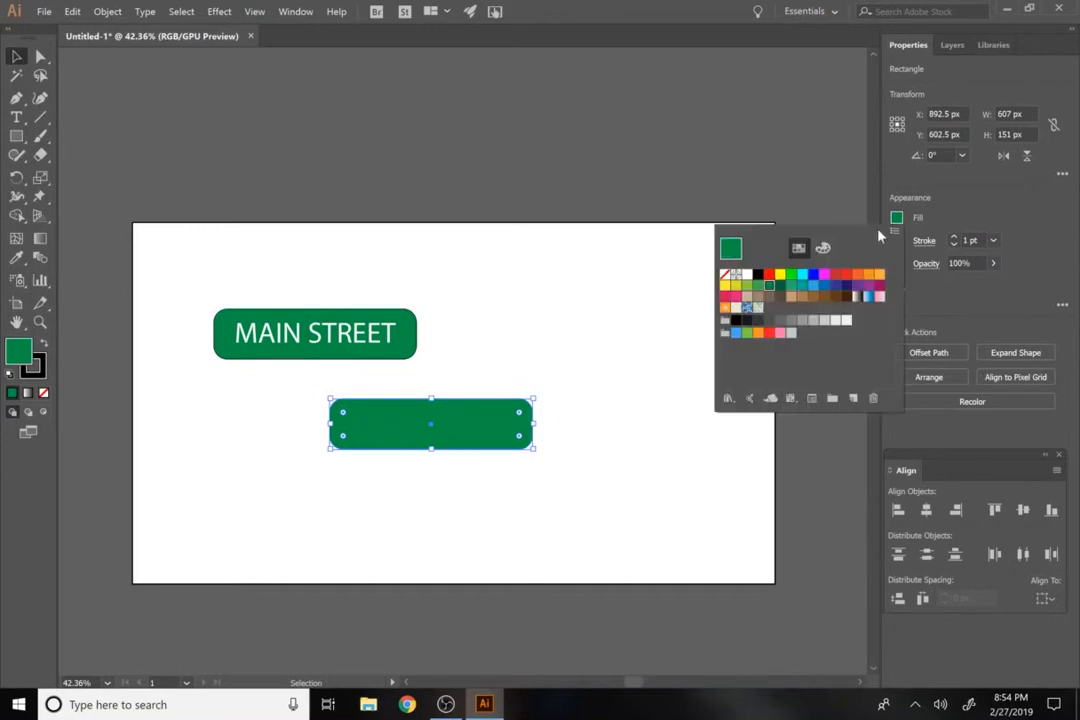
pyautogui.click(724, 275)
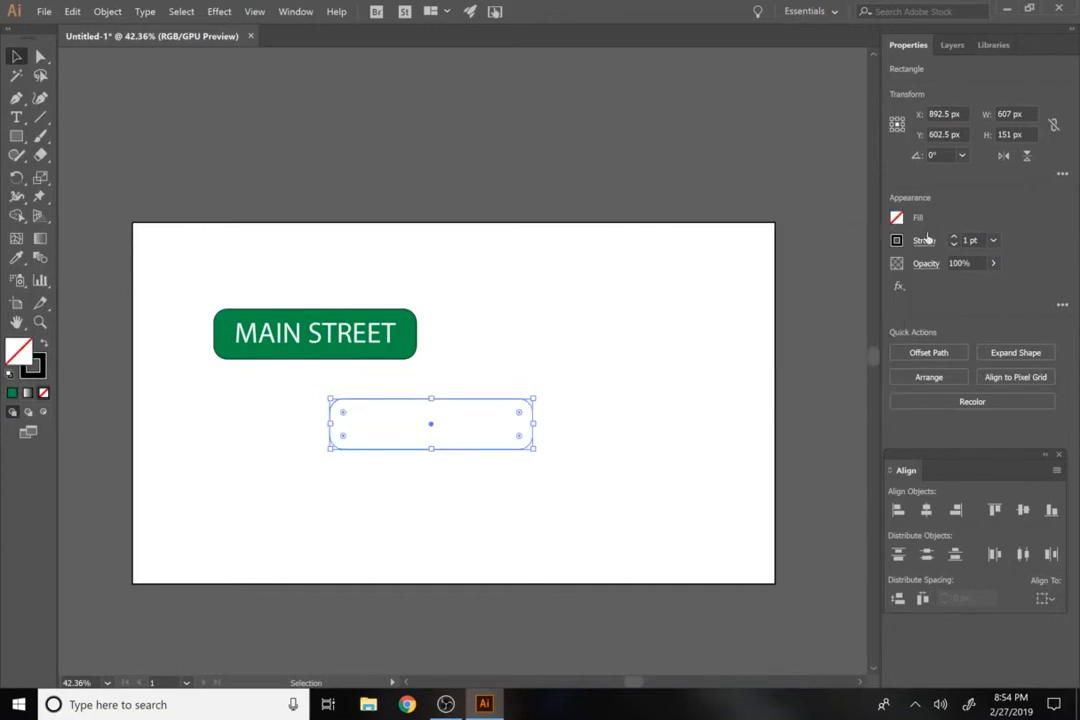
# - Give the unfilled copy a white 4 pt stroke and align its horizontal and vertical centers to the green rectangle
pyautogui.click(899, 242)
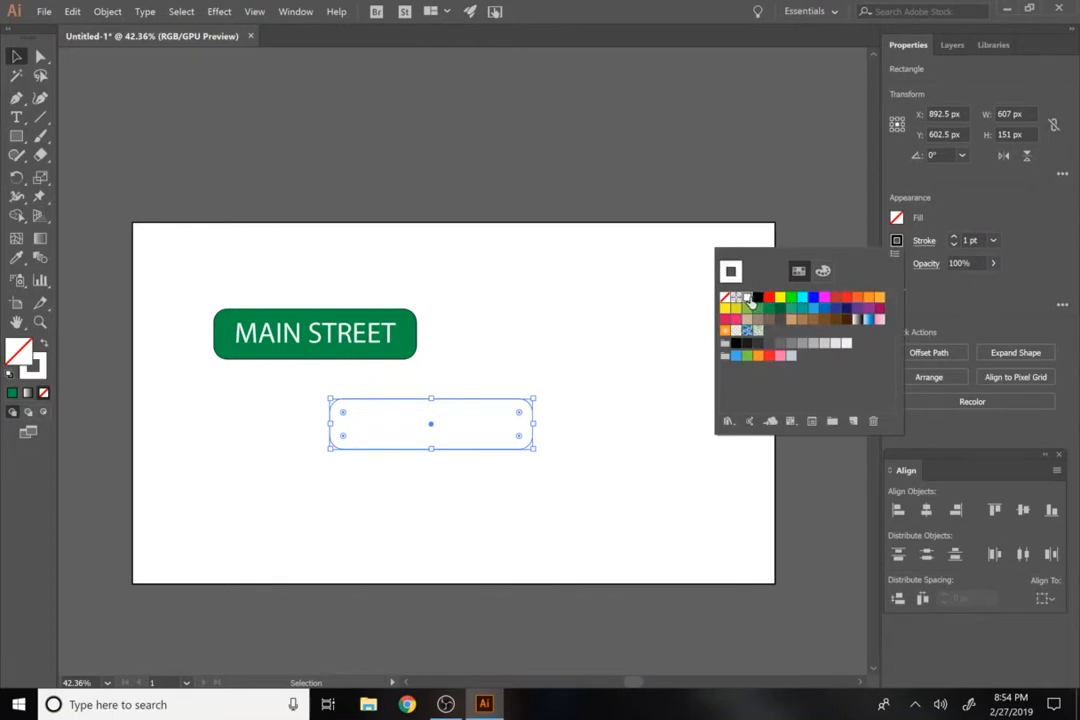
pyautogui.click(948, 229)
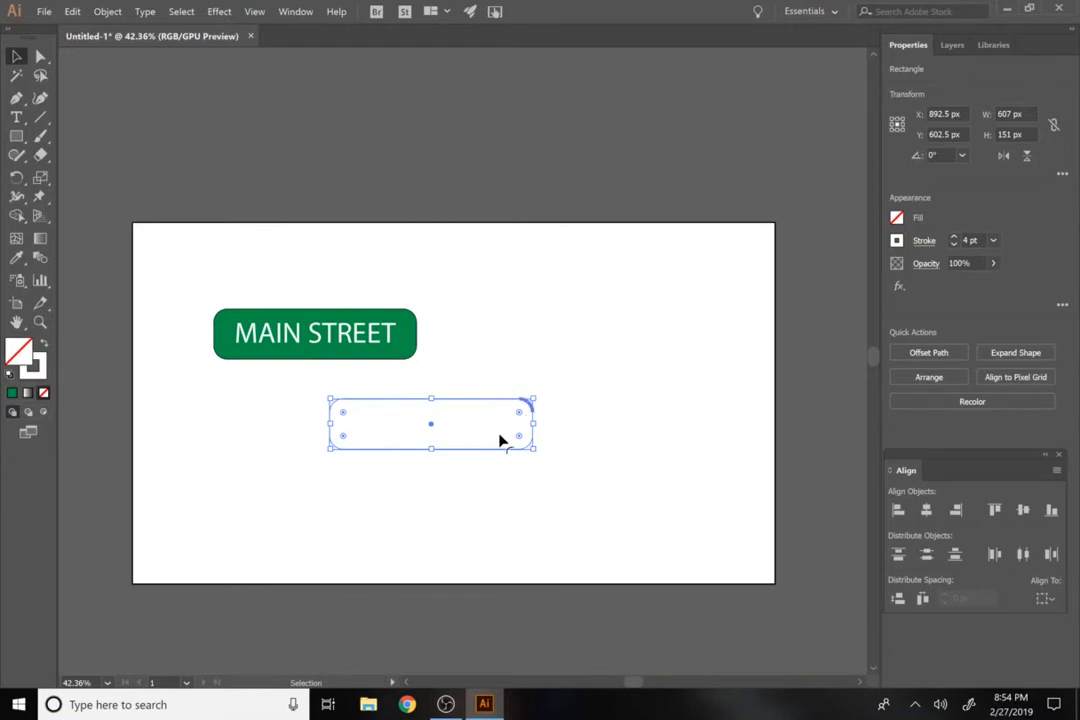
pyautogui.keyDown('shift'); pyautogui.click(410, 354); pyautogui.keyUp('shift')
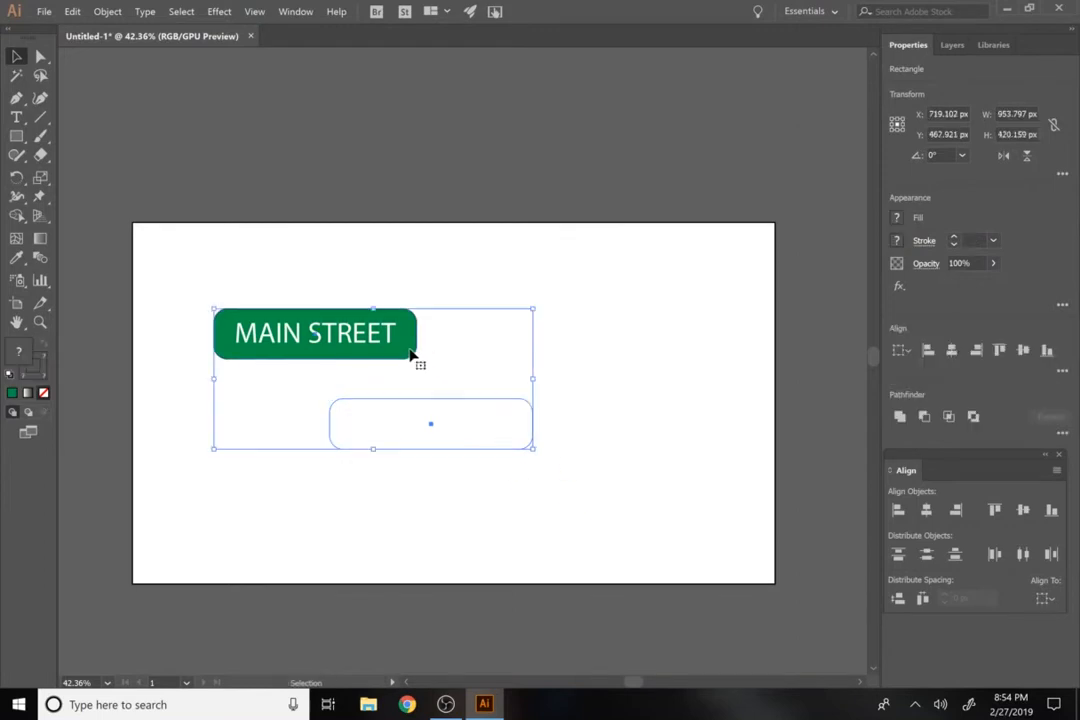
pyautogui.click(408, 345)
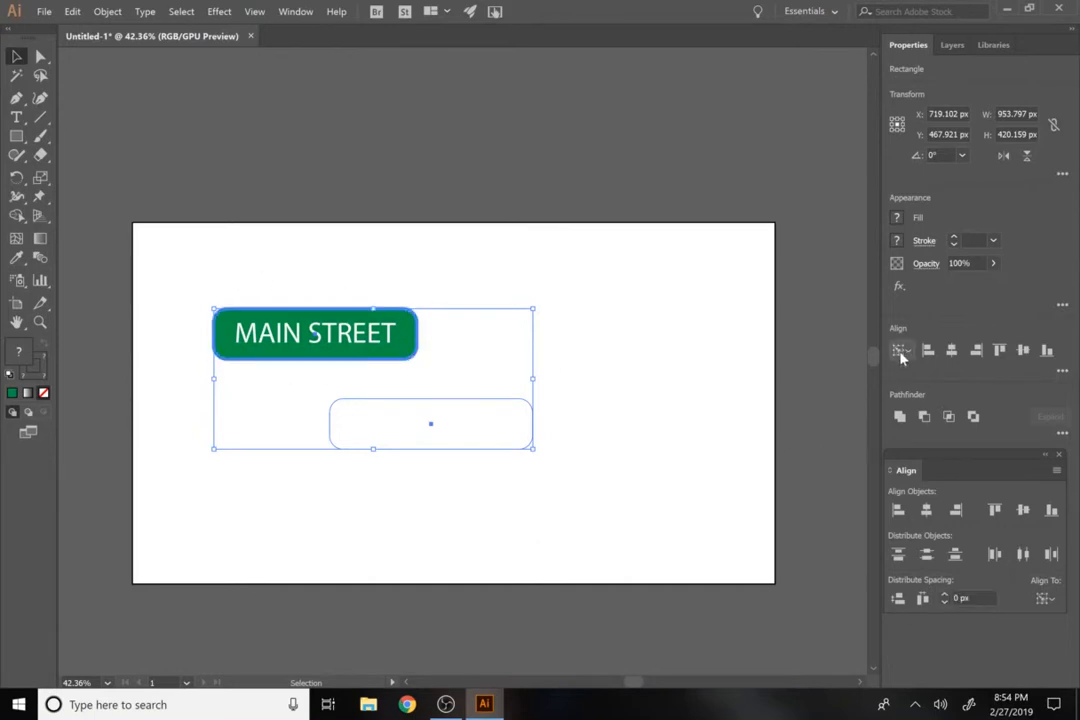
pyautogui.click(953, 357)
pyautogui.click(1022, 352)
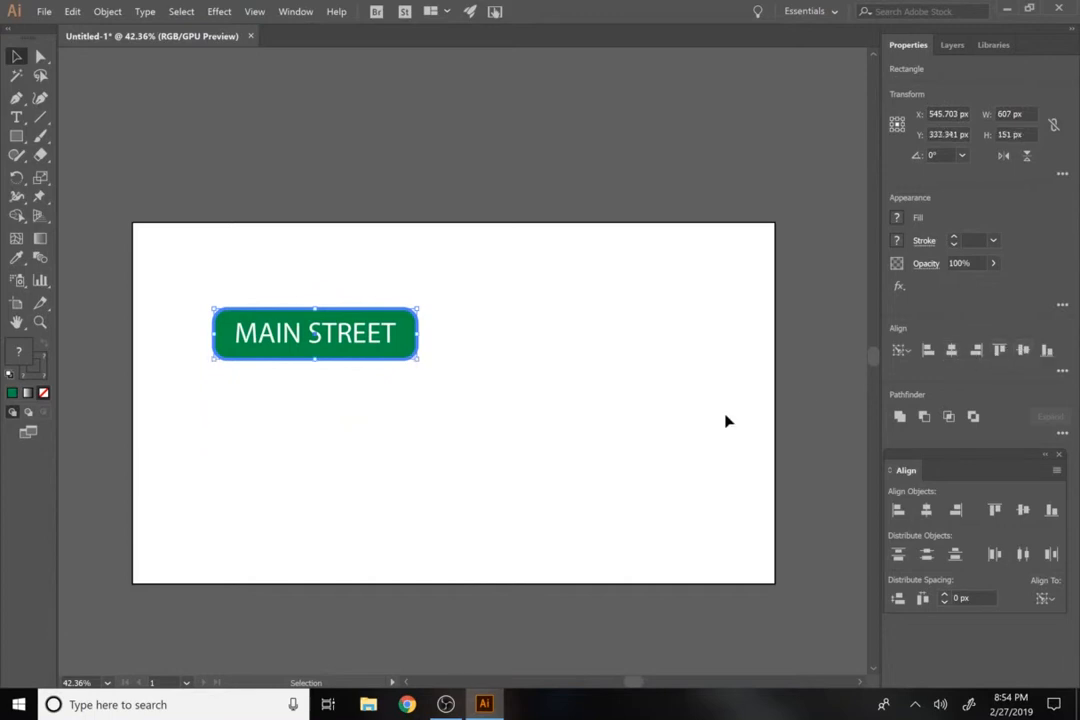
pyautogui.click(670, 425)
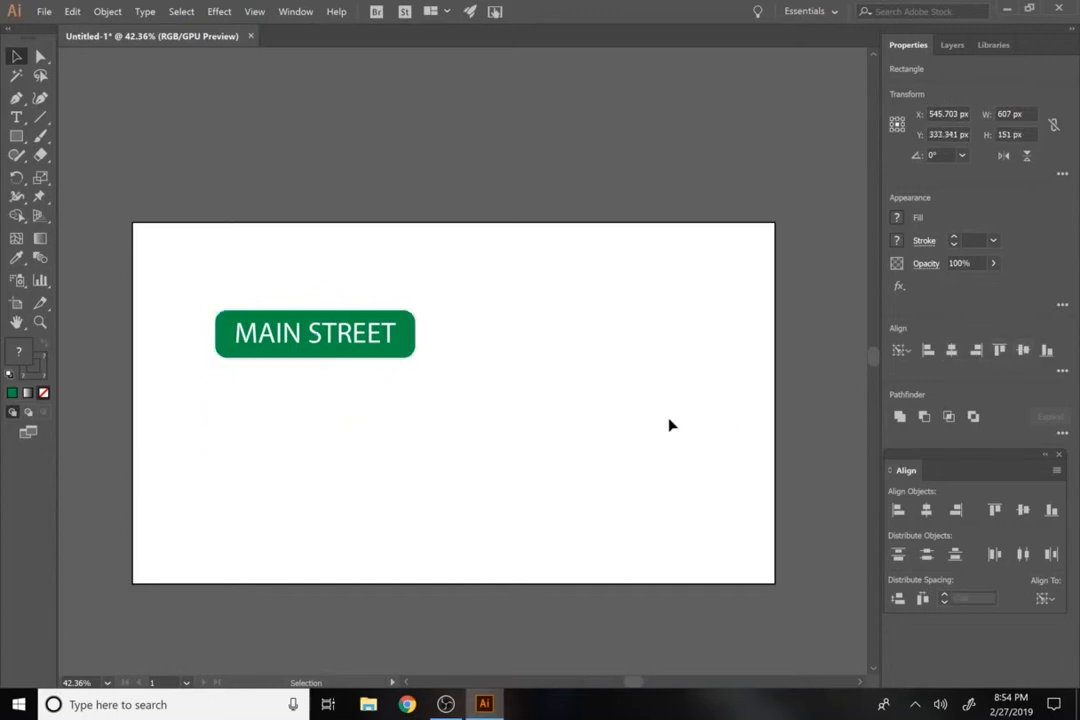
# - Scale the green rectangle down slightly about its center to about 606 x 151 px
pyautogui.click(408, 352)
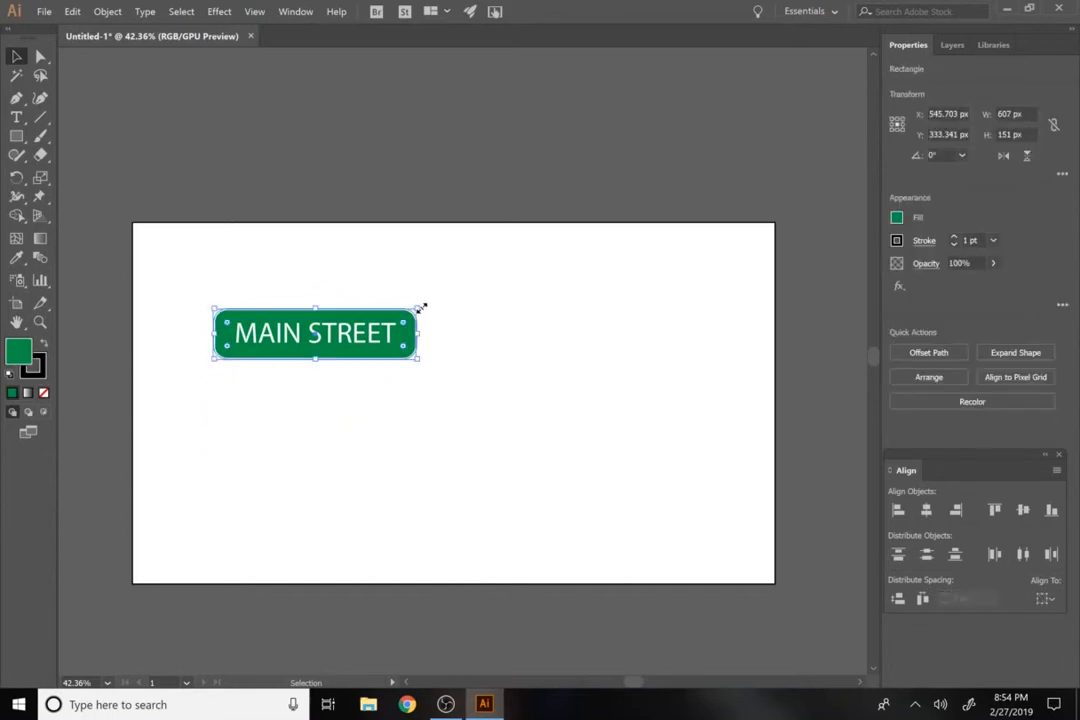
pyautogui.moveTo(420, 308); pyautogui.dragTo(422, 311)
pyautogui.press('z')
pyautogui.click(381, 330)
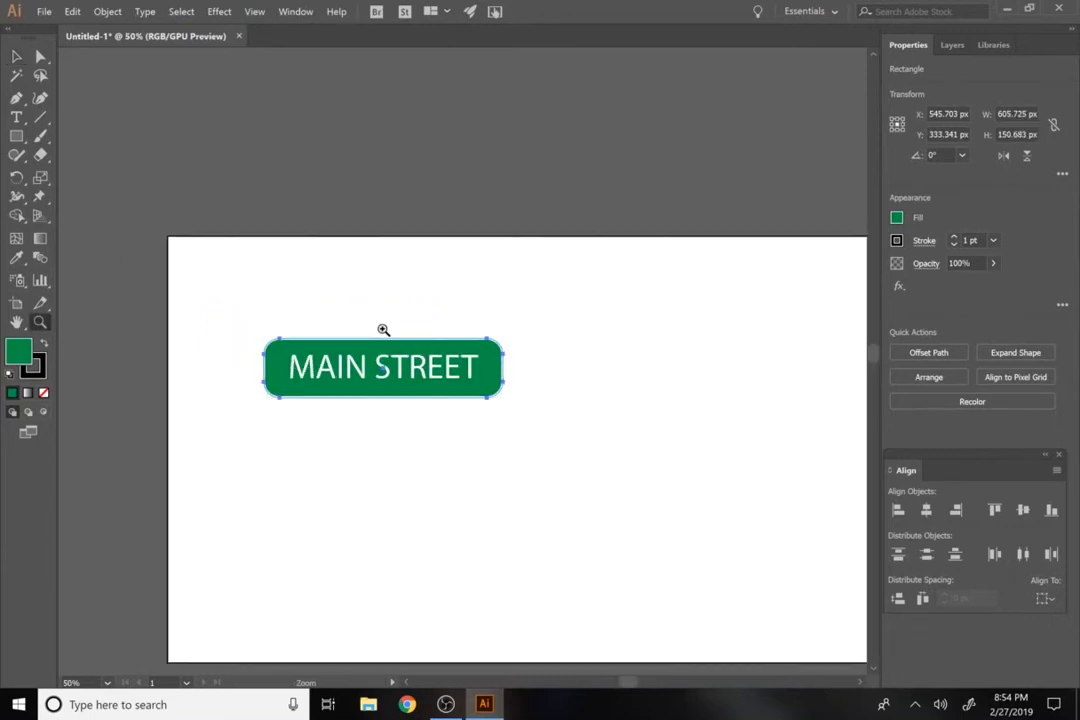
pyautogui.click(488, 470)
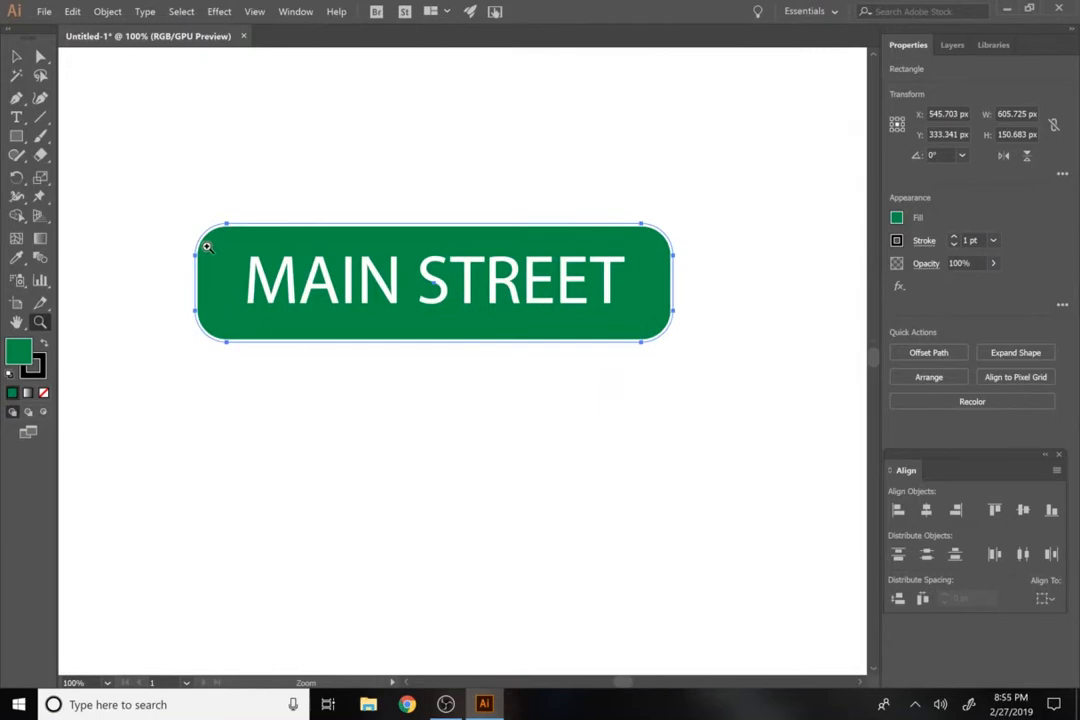
pyautogui.press('v')
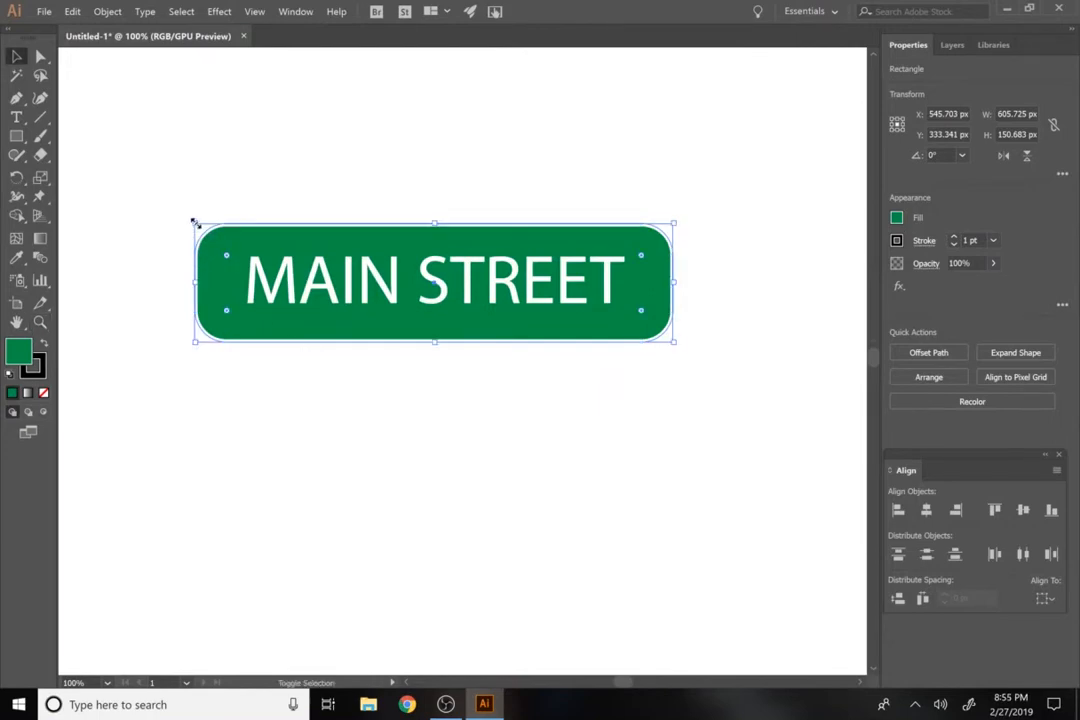
pyautogui.moveTo(195, 222); pyautogui.dragTo(210, 228)
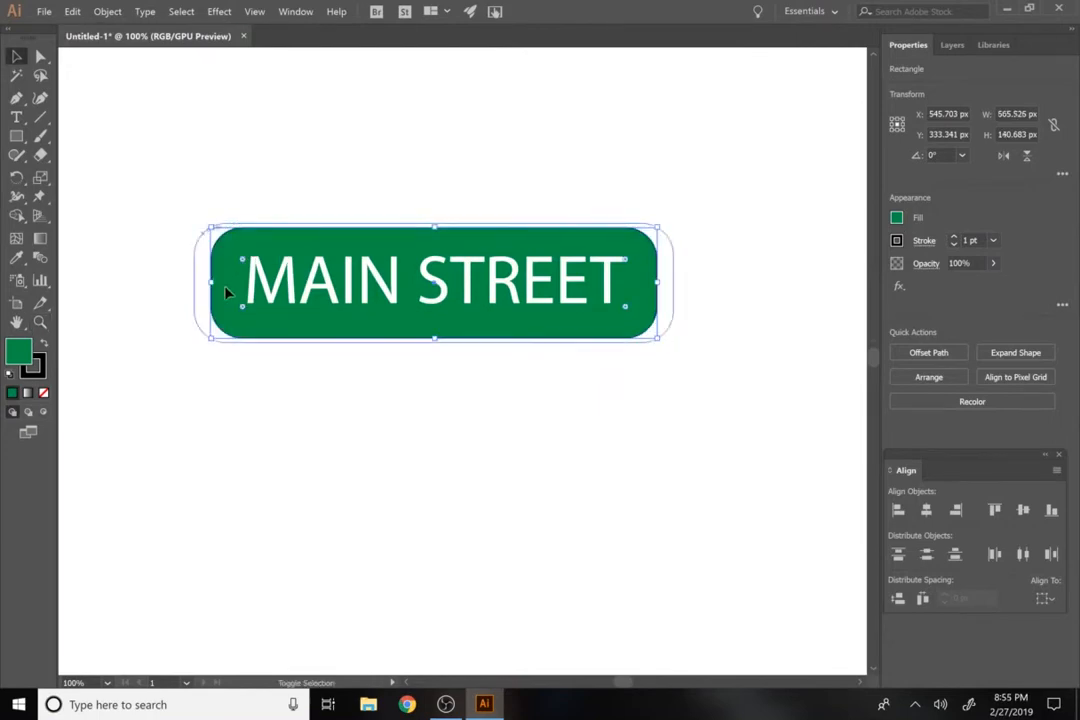
pyautogui.press('a')
pyautogui.hotkey('ctrl', 'z')
pyautogui.click(329, 434)
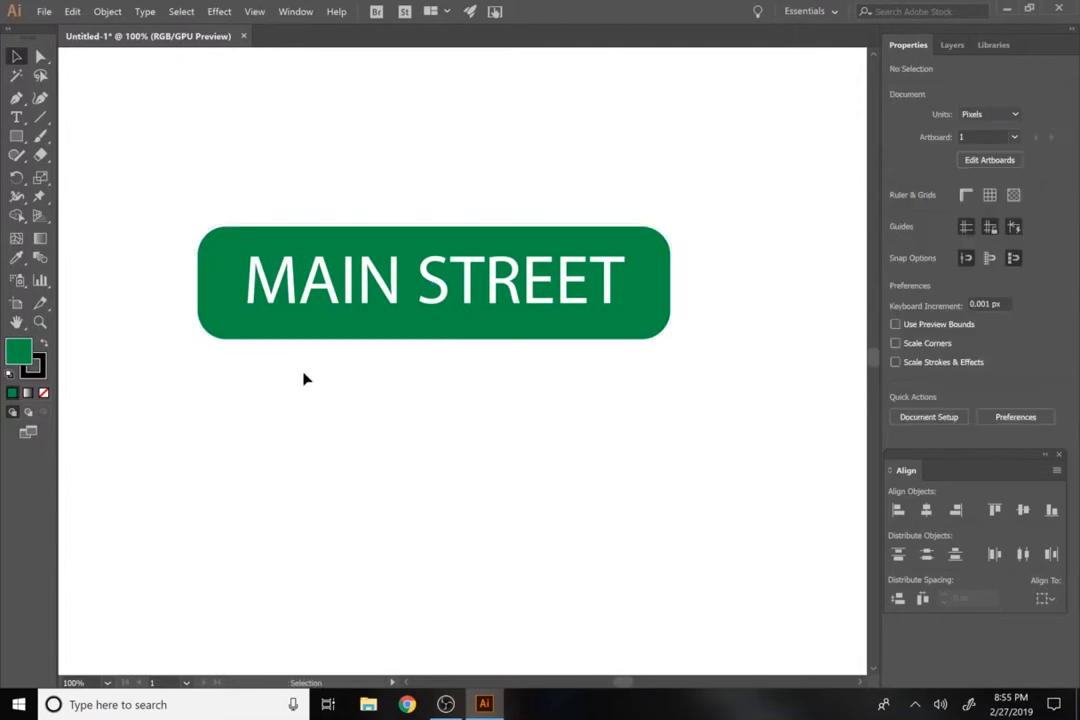
# - Shrink the white outline about its center to about 135 px high and widen it symmetrically, leaving a narrow green border
pyautogui.click(272, 328)
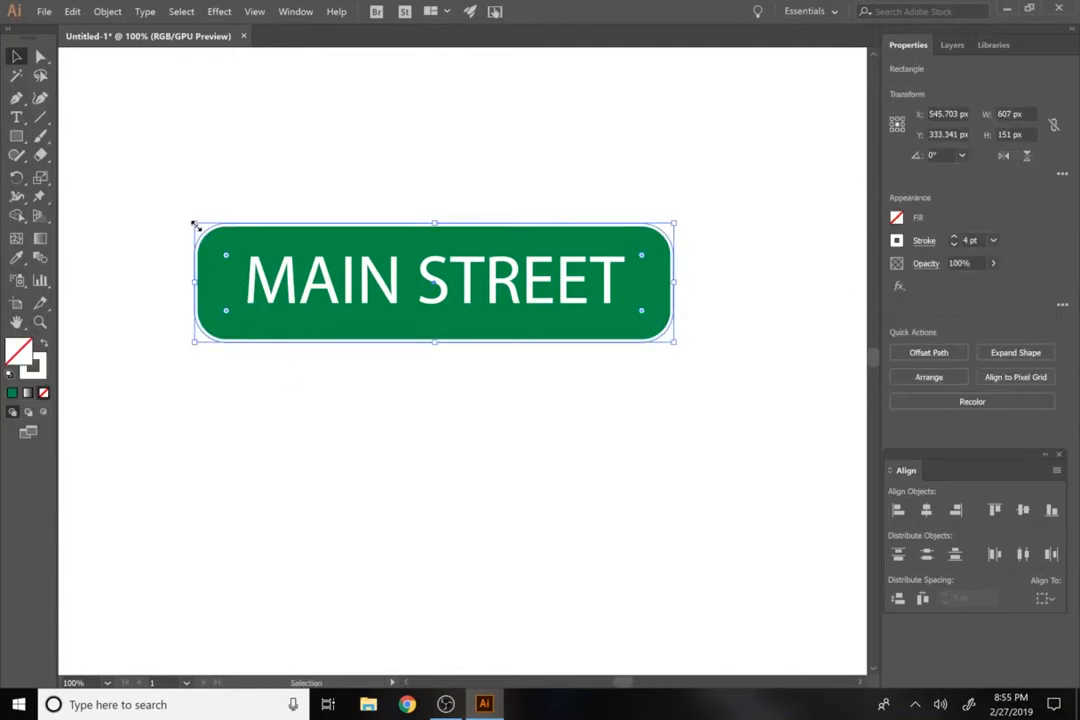
pyautogui.moveTo(195, 225); pyautogui.dragTo(221, 229)
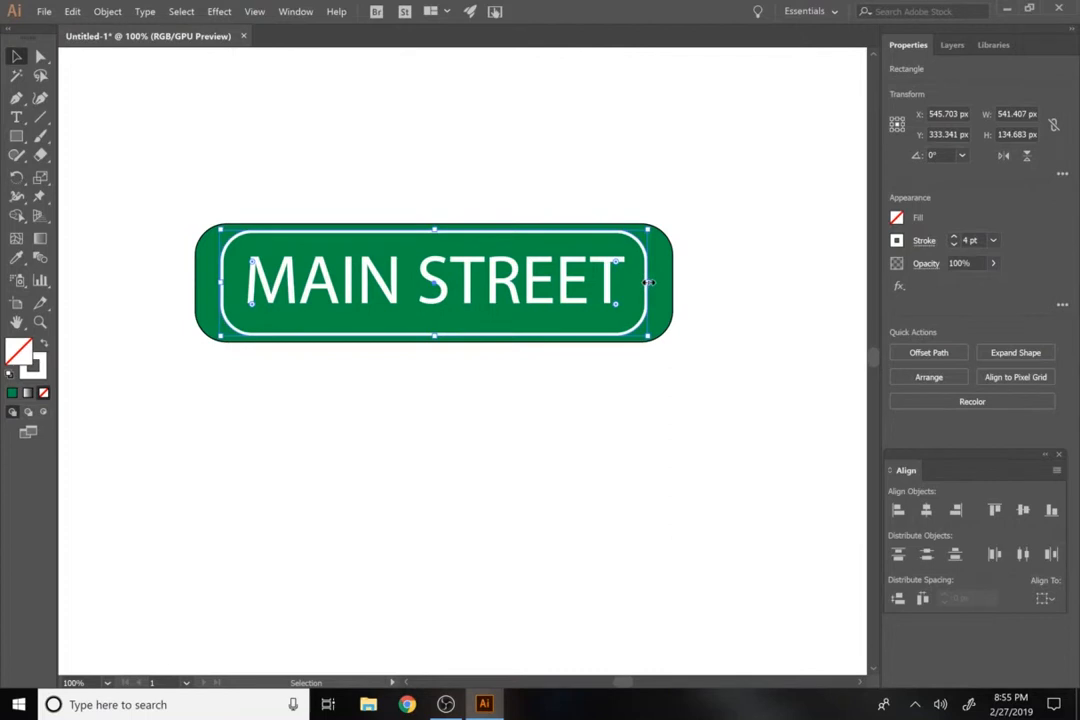
pyautogui.moveTo(649, 283); pyautogui.dragTo(664, 285)
pyautogui.click(470, 418)
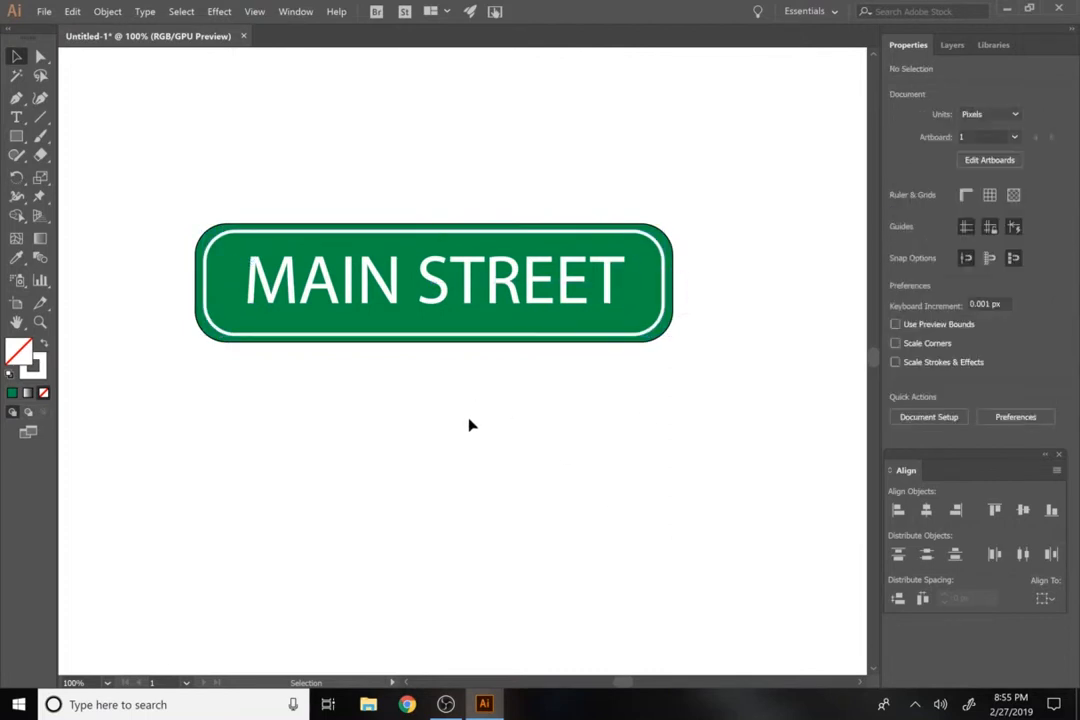
pyautogui.click(235, 285)
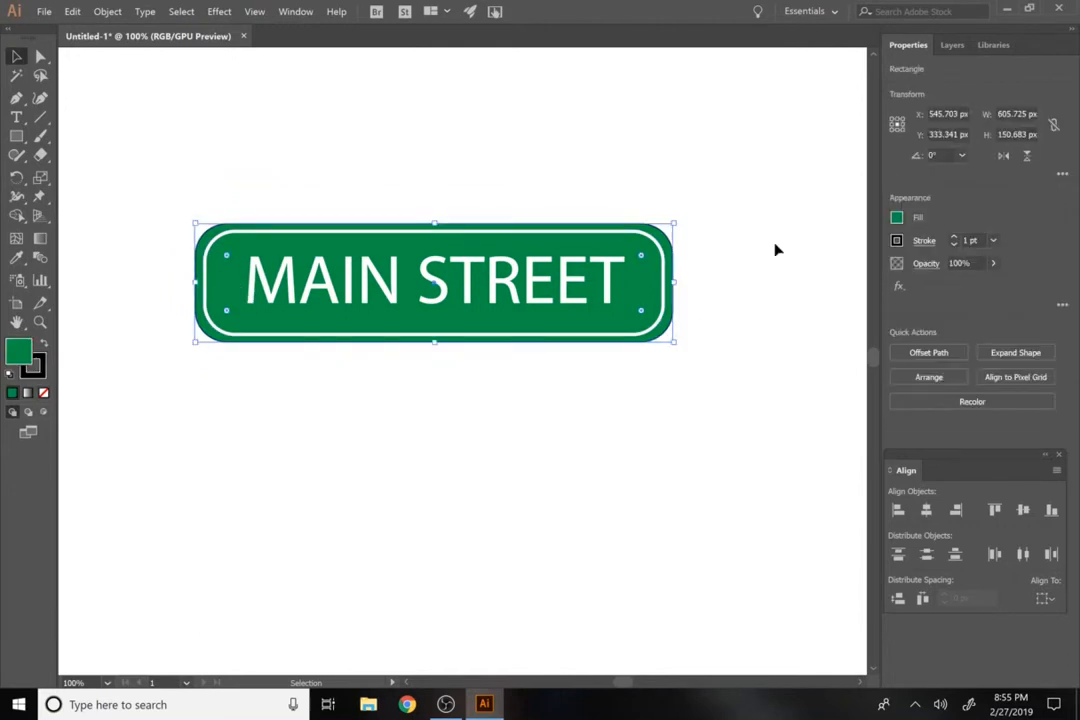
pyautogui.click(896, 243)
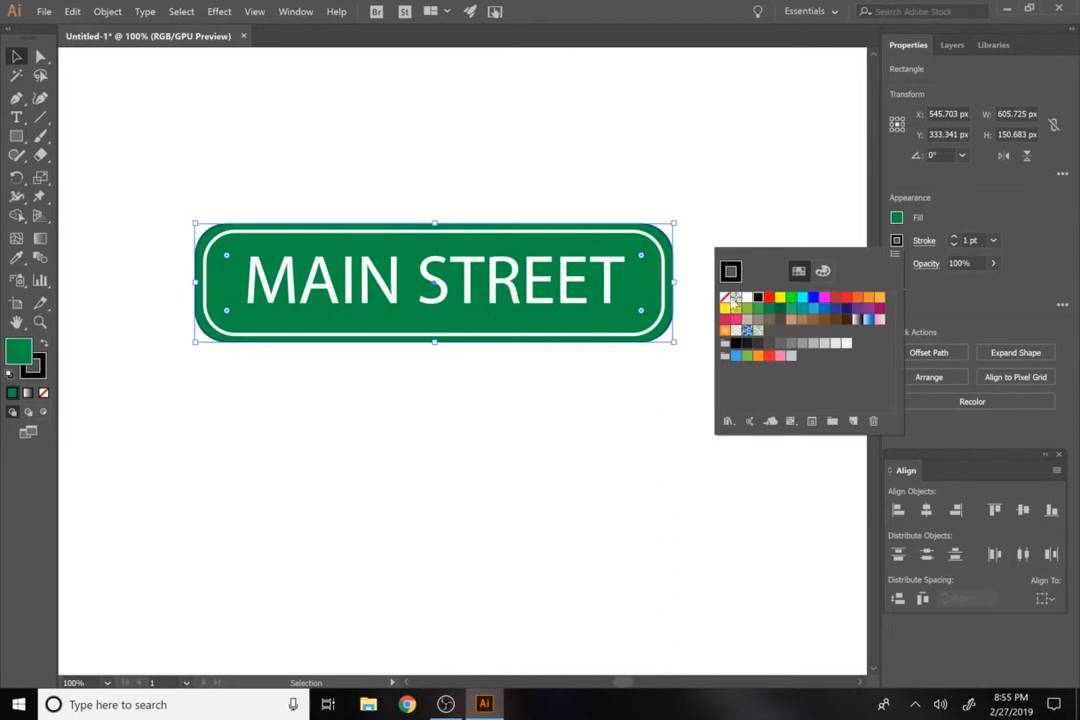
pyautogui.click(729, 298)
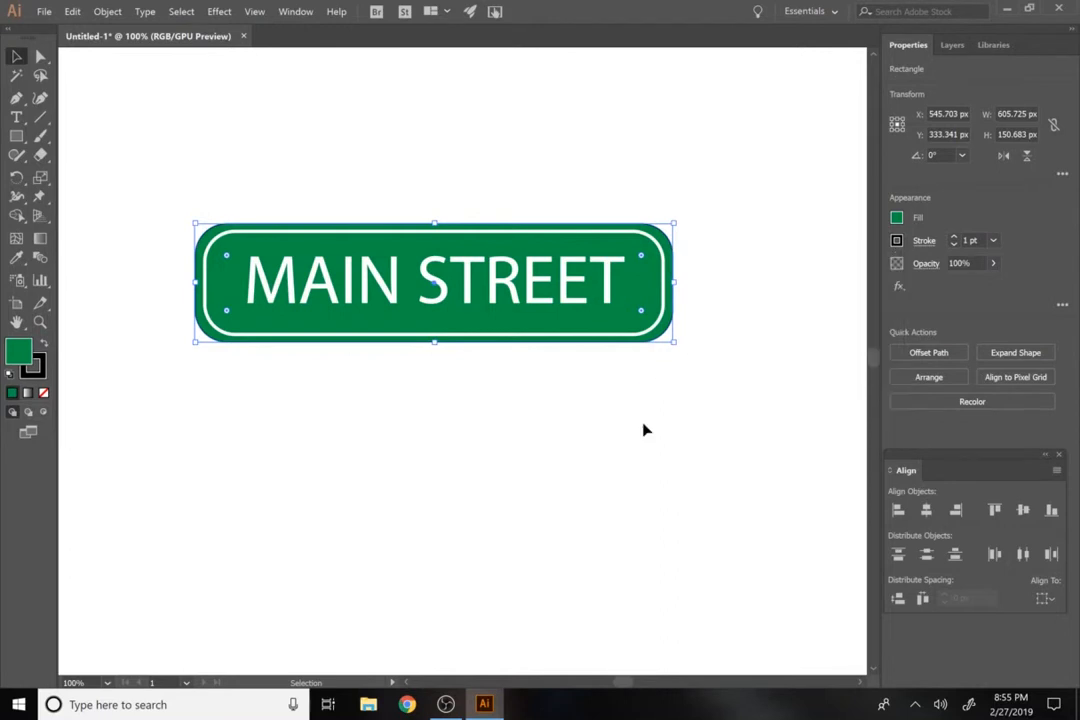
# - Group the green rectangle, white outline and MAIN STREET text, and move the group about 46 px left and 8 px down
pyautogui.moveTo(734, 452); pyautogui.dragTo(123, 148)
pyautogui.hotkey('ctrl', 'g')
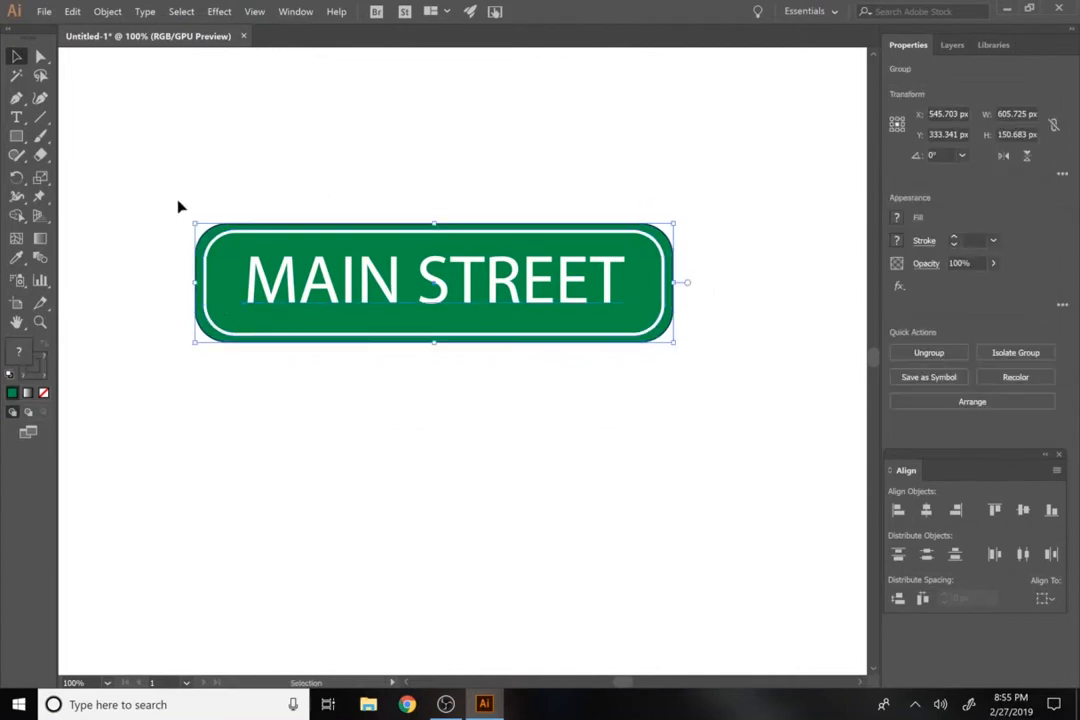
pyautogui.click(380, 400)
pyautogui.click(431, 303)
pyautogui.moveTo(408, 305); pyautogui.dragTo(371, 311)
pyautogui.click(458, 434)
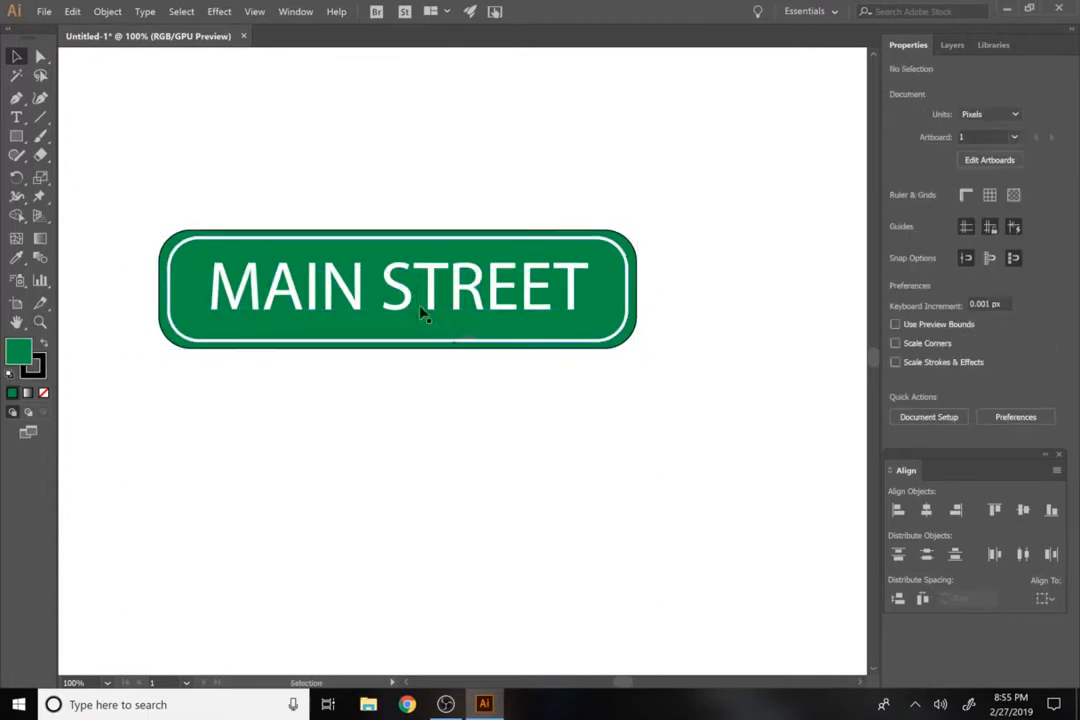
# - Duplicate the MAIN STREET sign below the original and change the copy's text to 3RD STREET
pyautogui.click(397, 277)
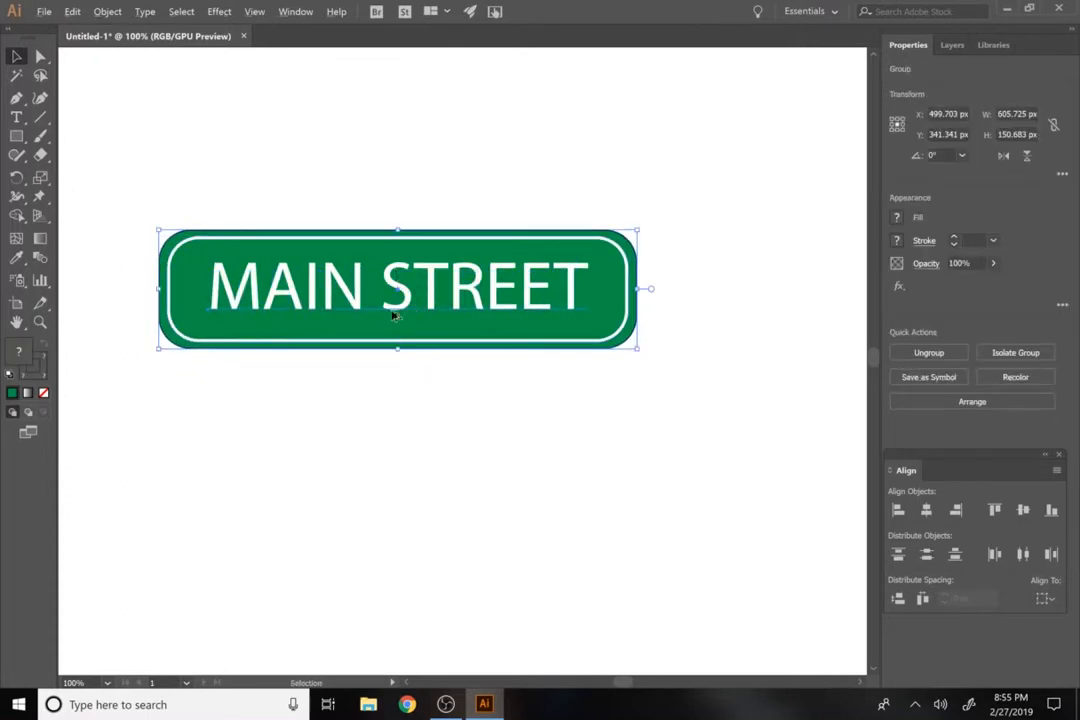
pyautogui.moveTo(391, 328); pyautogui.dragTo(399, 476)
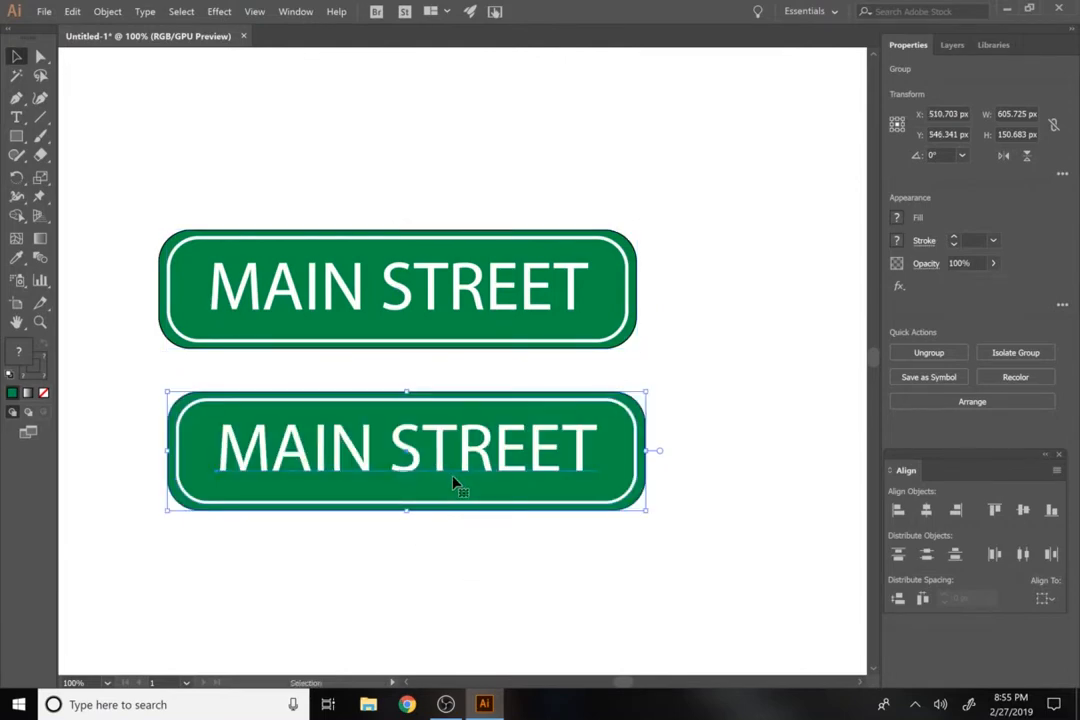
pyautogui.press('t')
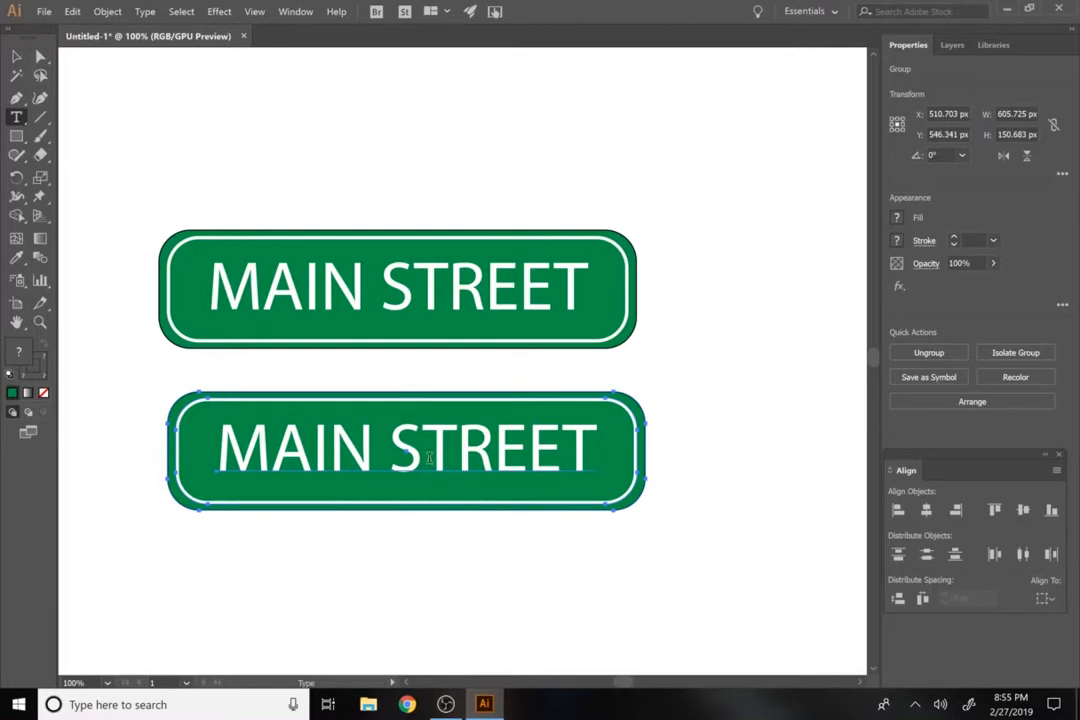
pyautogui.click(428, 458)
pyautogui.hotkey('ctrl', 'a')
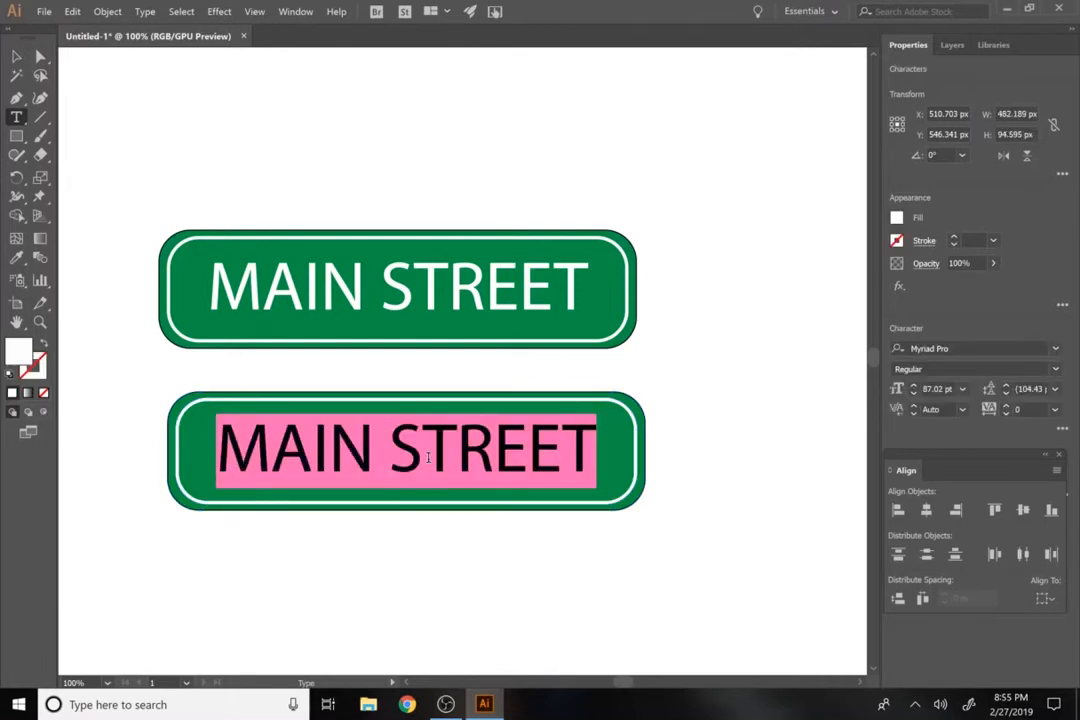
pyautogui.doubleClick(289, 459)
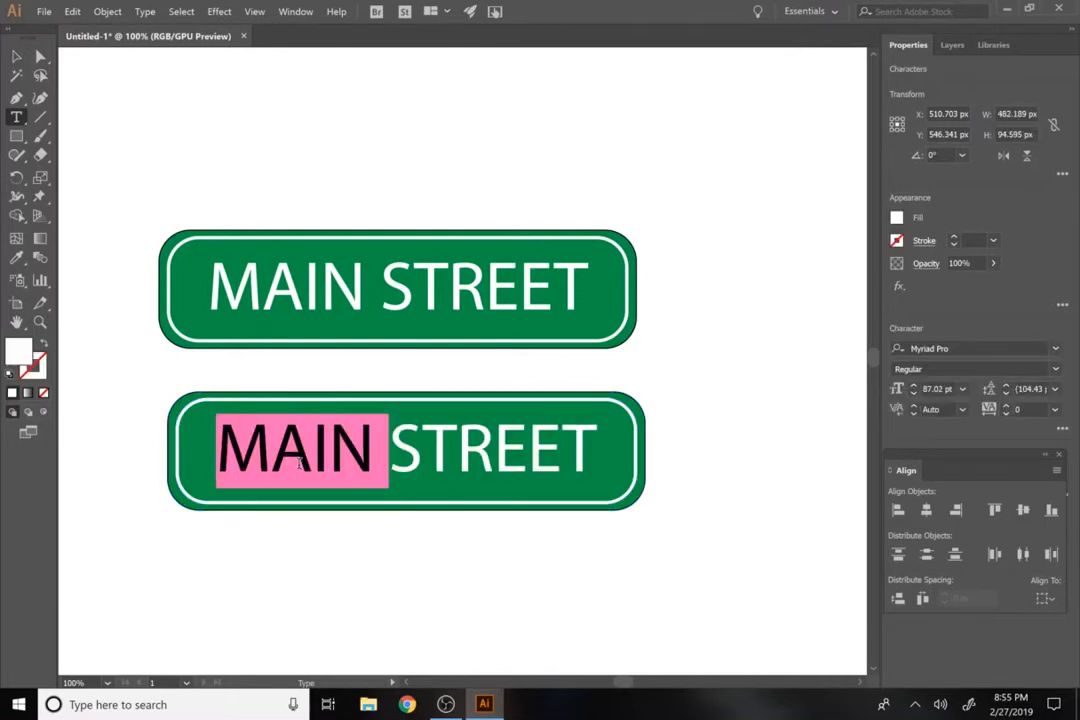
pyautogui.write('3RD')
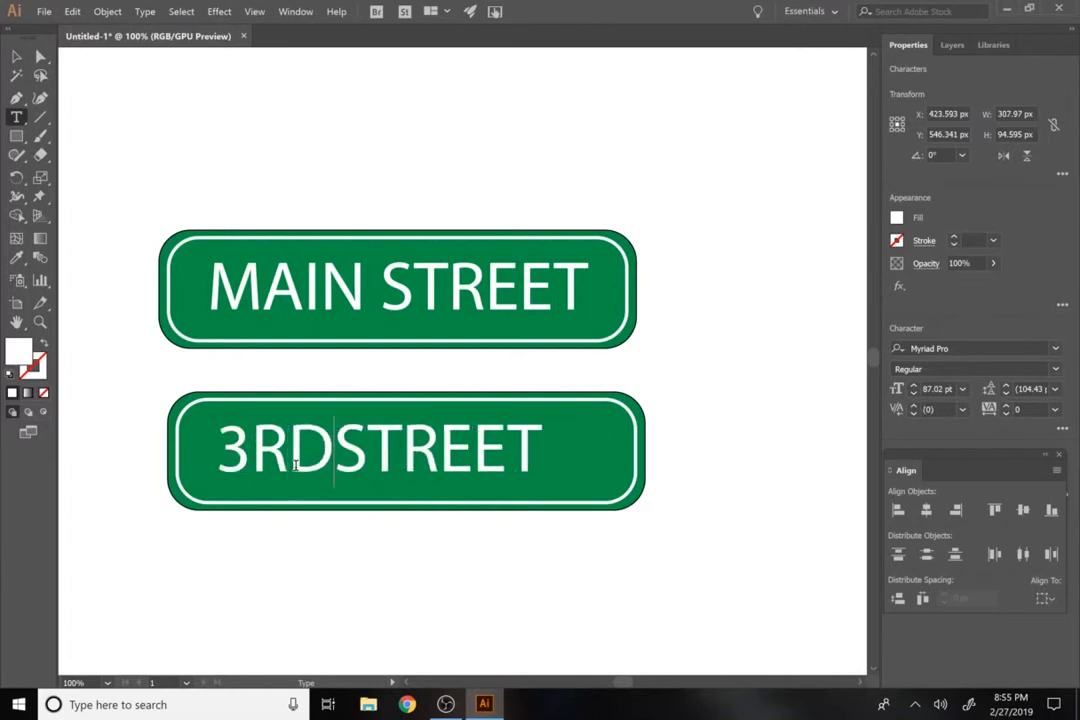
pyautogui.click(16, 56)
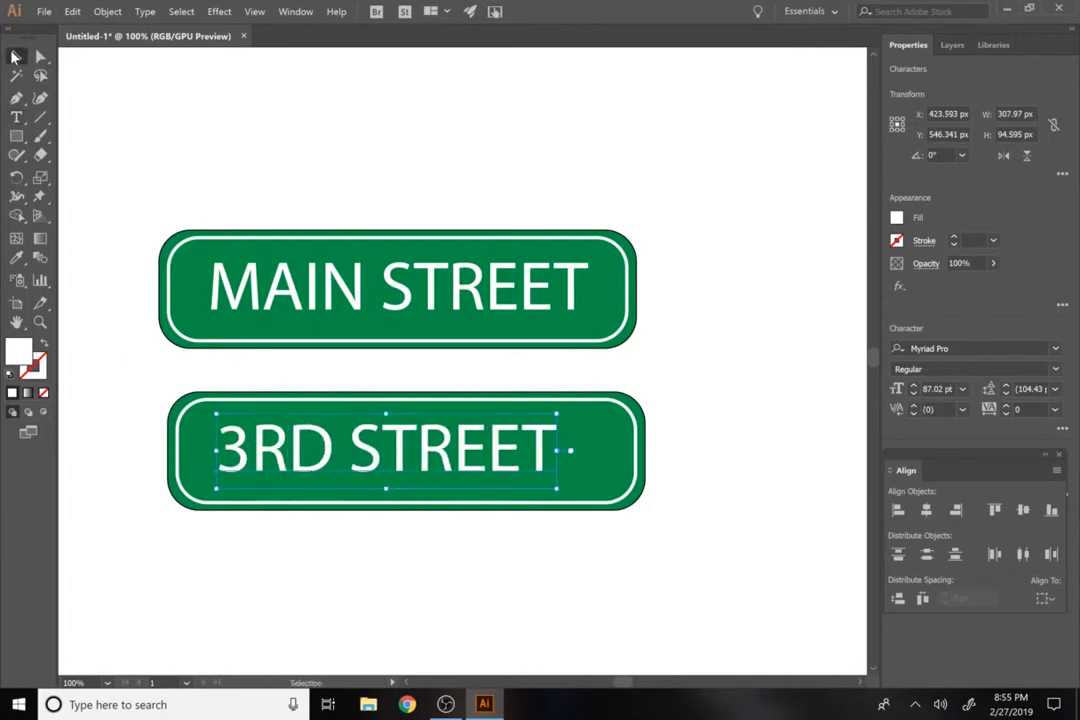
# - Isolate the lower sign's group, center the 3RD STREET text horizontally on its green rectangle, and exit isolation
pyautogui.click(607, 492)
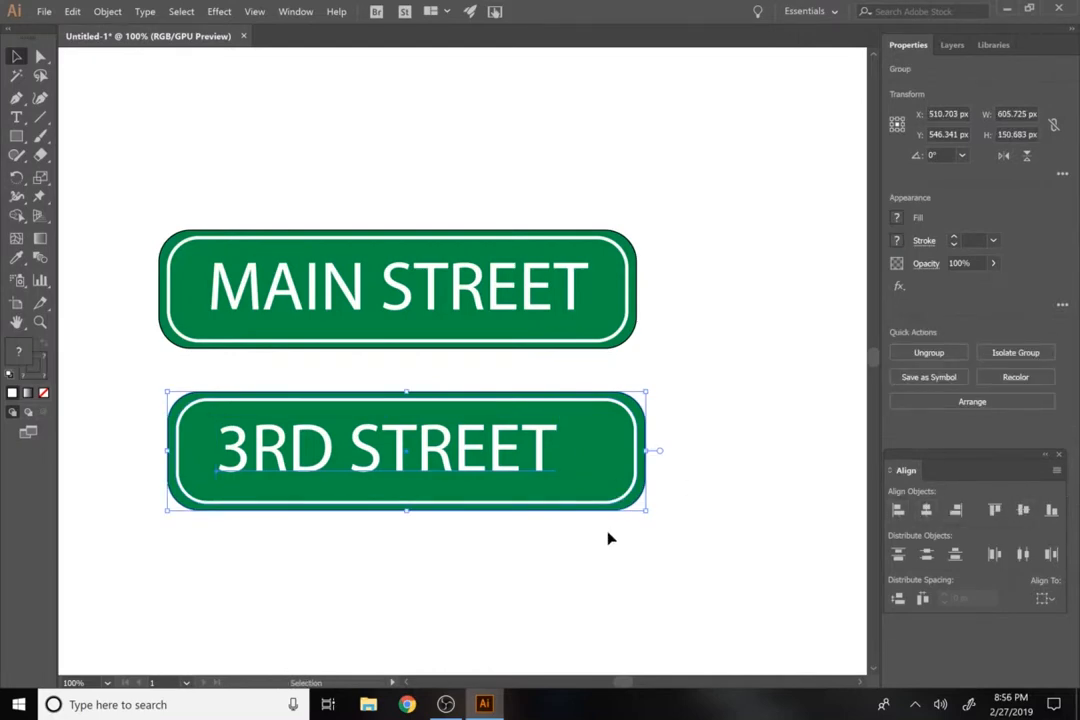
pyautogui.click(530, 518)
pyautogui.doubleClick(497, 455)
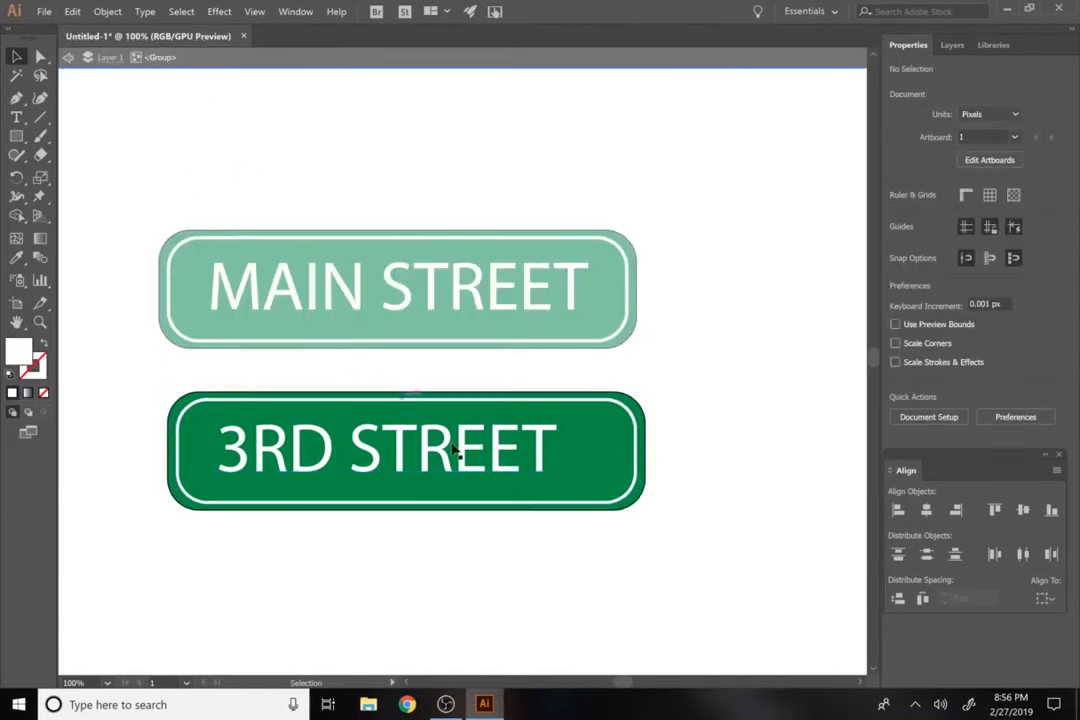
pyautogui.click(522, 463)
pyautogui.keyDown('shift'); pyautogui.click(577, 478); pyautogui.keyUp('shift')
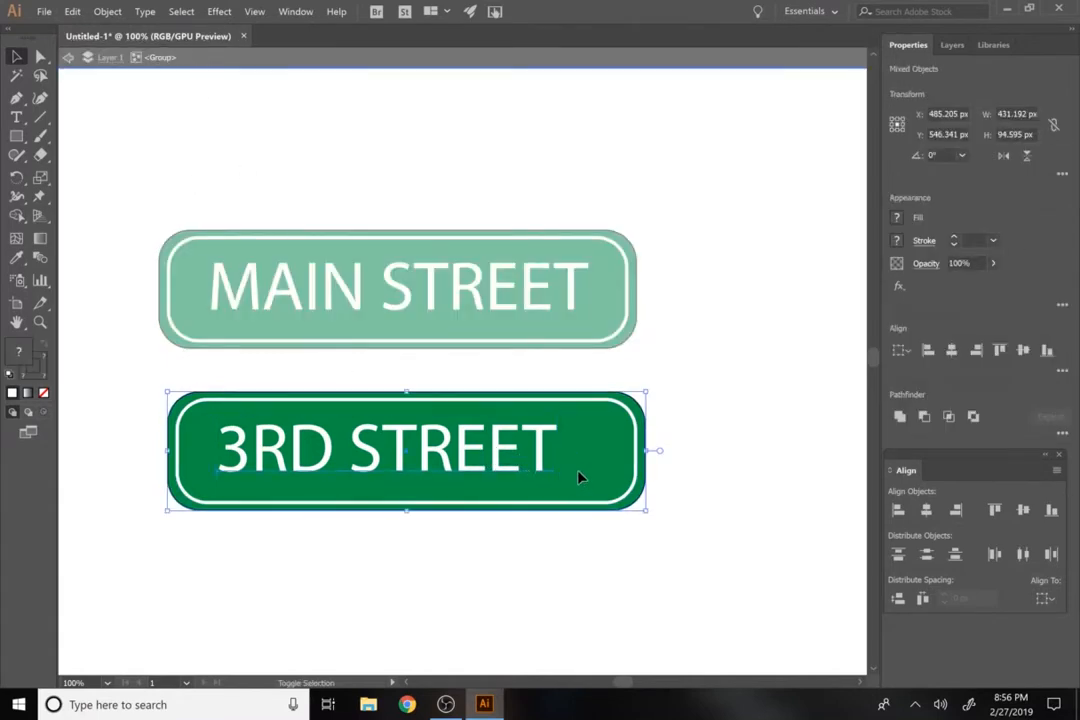
pyautogui.click(926, 510)
pyautogui.click(807, 522)
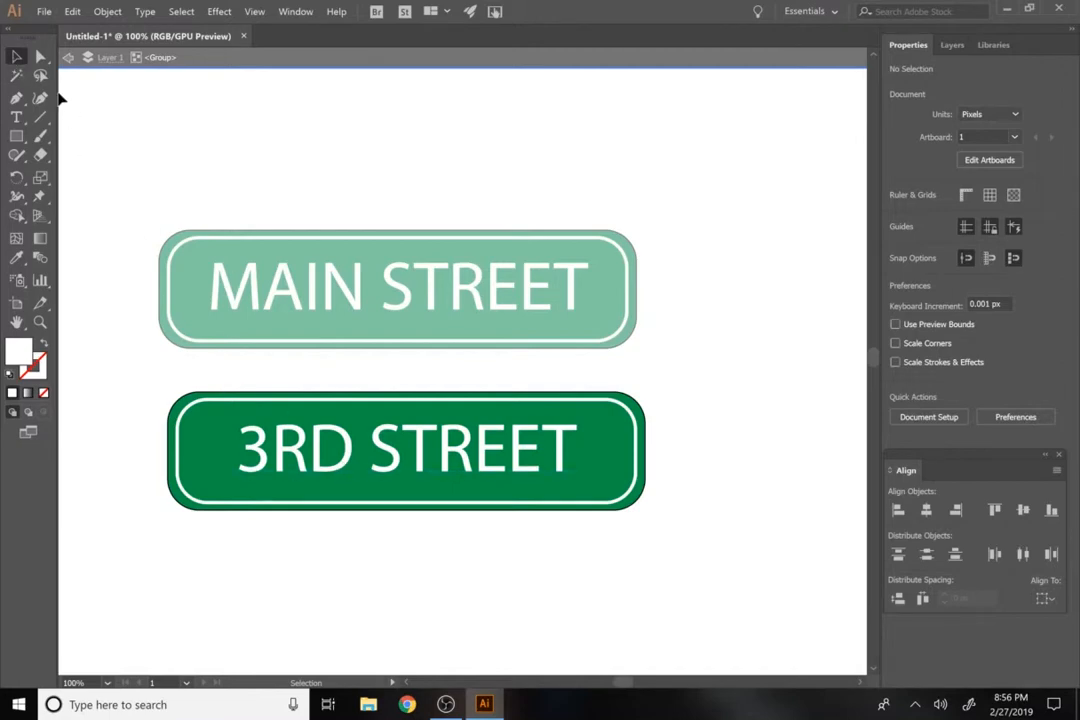
pyautogui.click(207, 64)
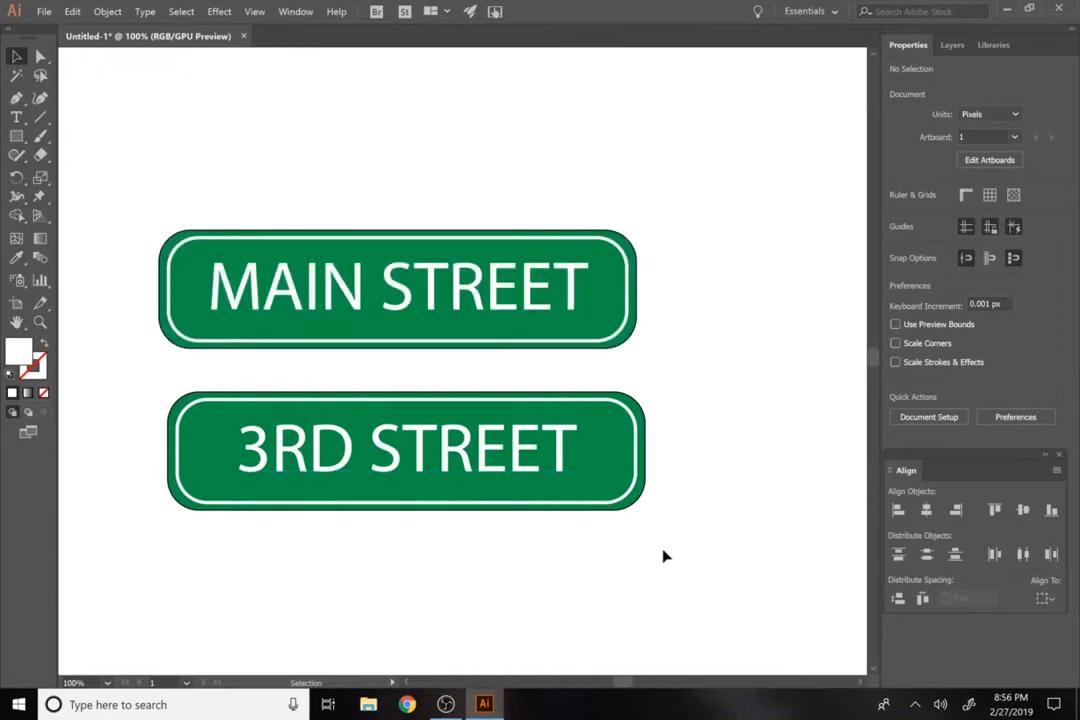
# - Move the 3RD STREET sign directly to the right of the MAIN STREET sign, level with it and leaving a small gap
pyautogui.moveTo(662, 548); pyautogui.dragTo(255, 412)
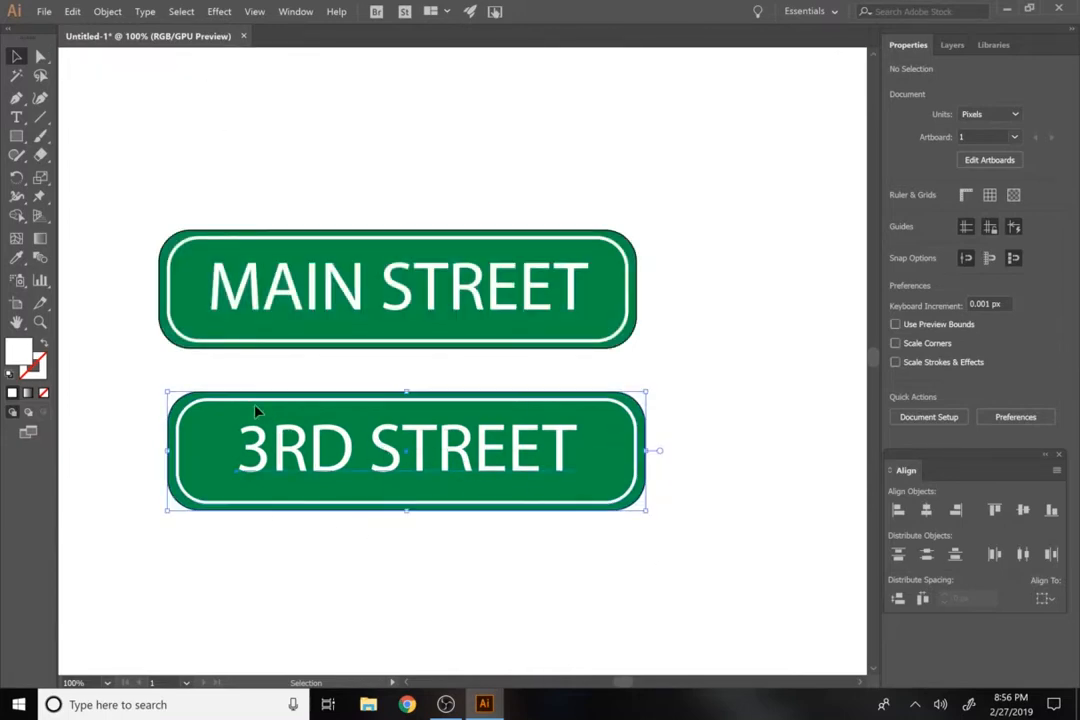
pyautogui.moveTo(207, 446); pyautogui.dragTo(687, 289)
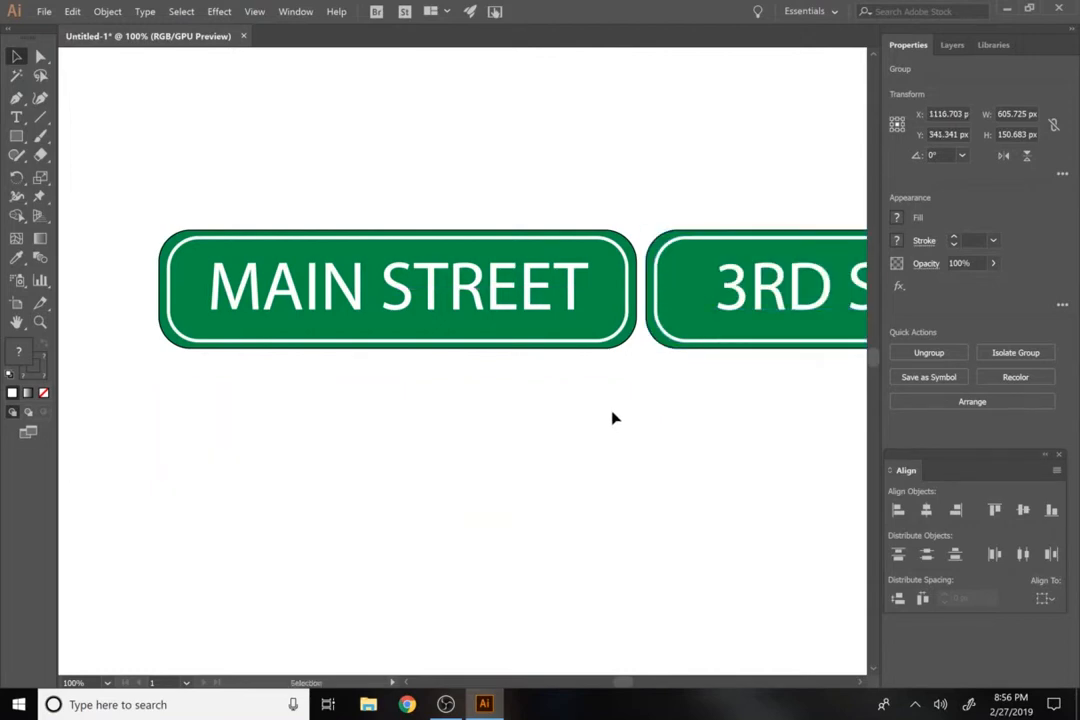
pyautogui.click(612, 417)
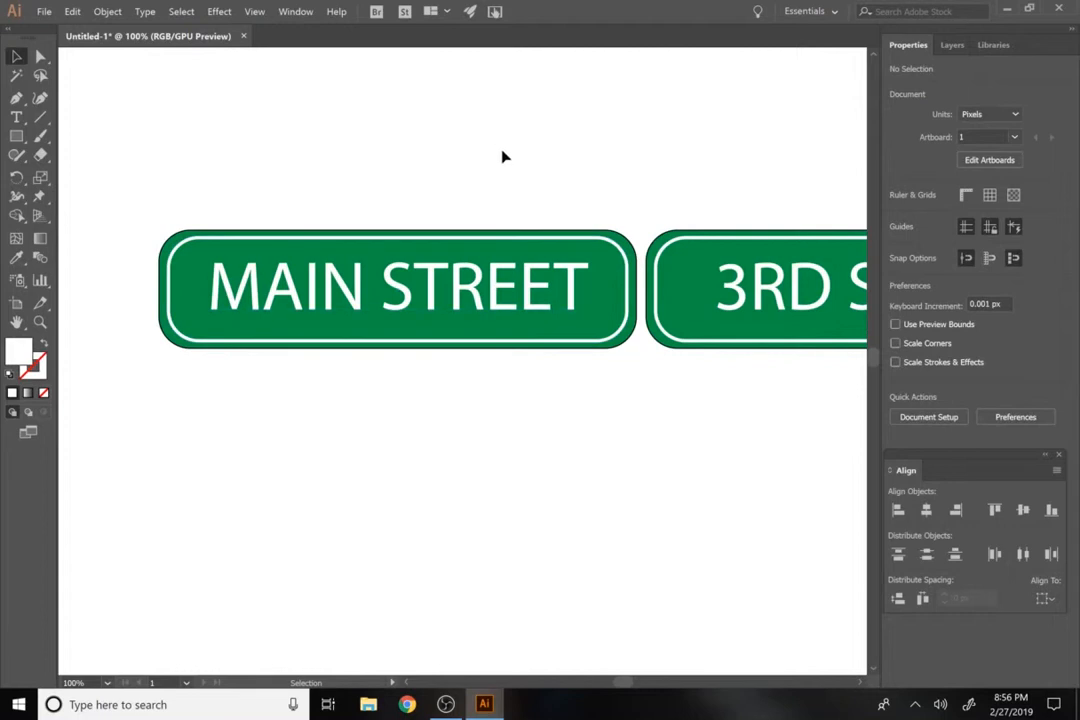
# - Remove the black stroke from the MAIN STREET sign's green rectangle without ungrouping the sign
pyautogui.moveTo(499, 134); pyautogui.dragTo(735, 408)
pyautogui.click(578, 420)
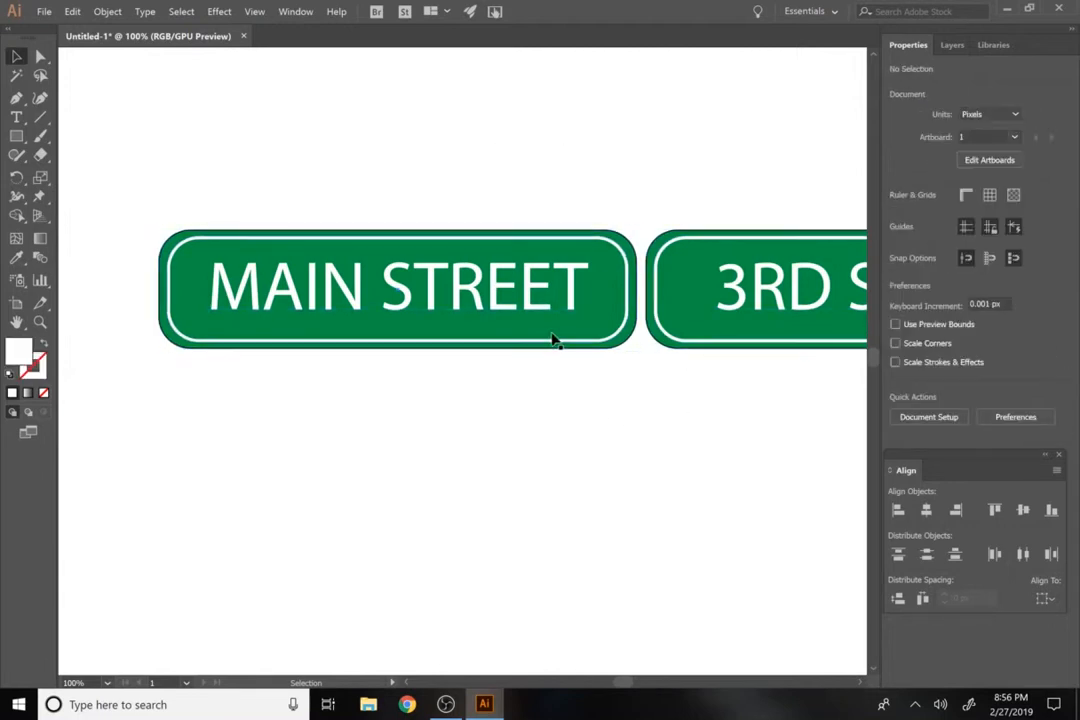
pyautogui.press('a')
pyautogui.click(593, 321)
pyautogui.click(595, 323)
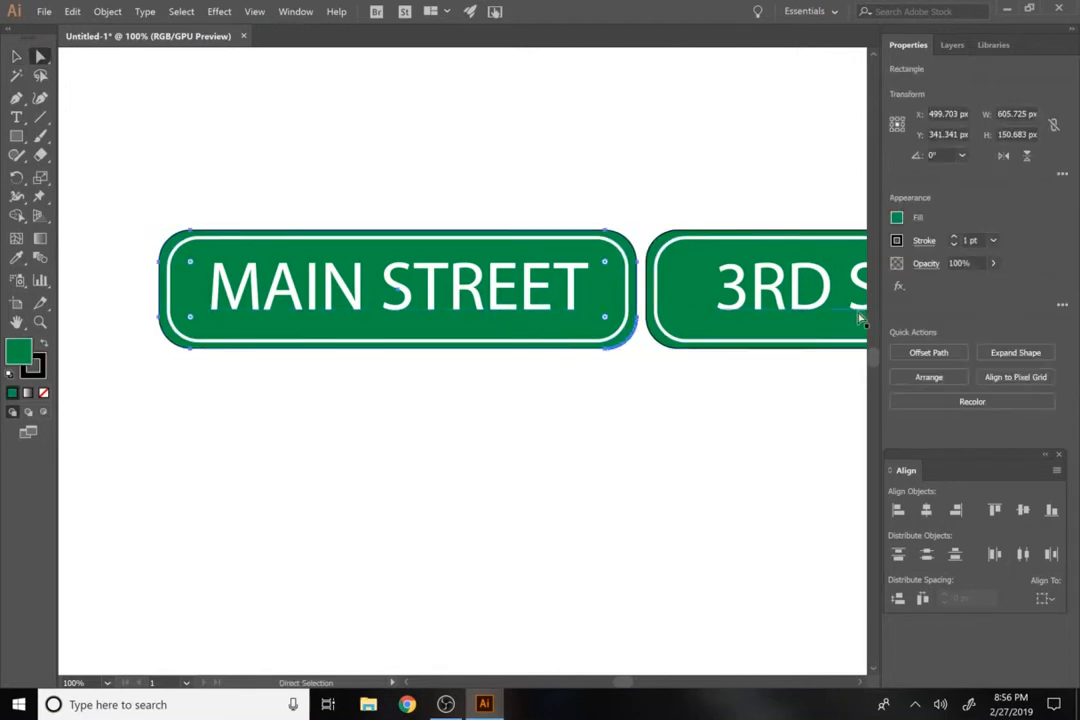
pyautogui.click(898, 241)
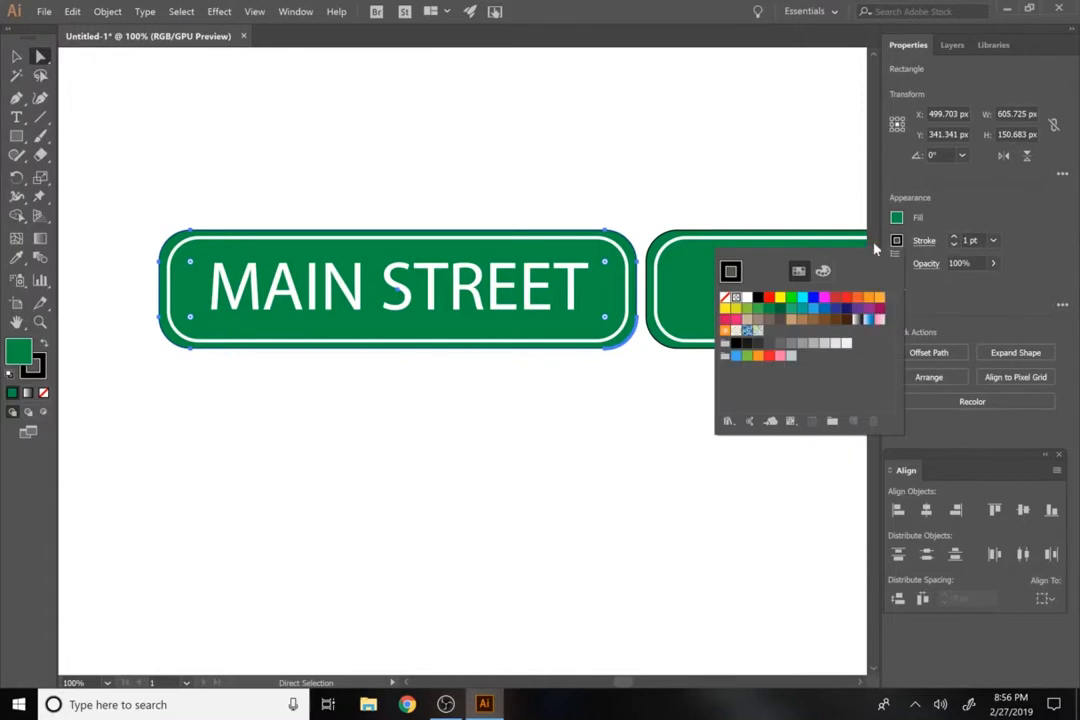
pyautogui.click(725, 297)
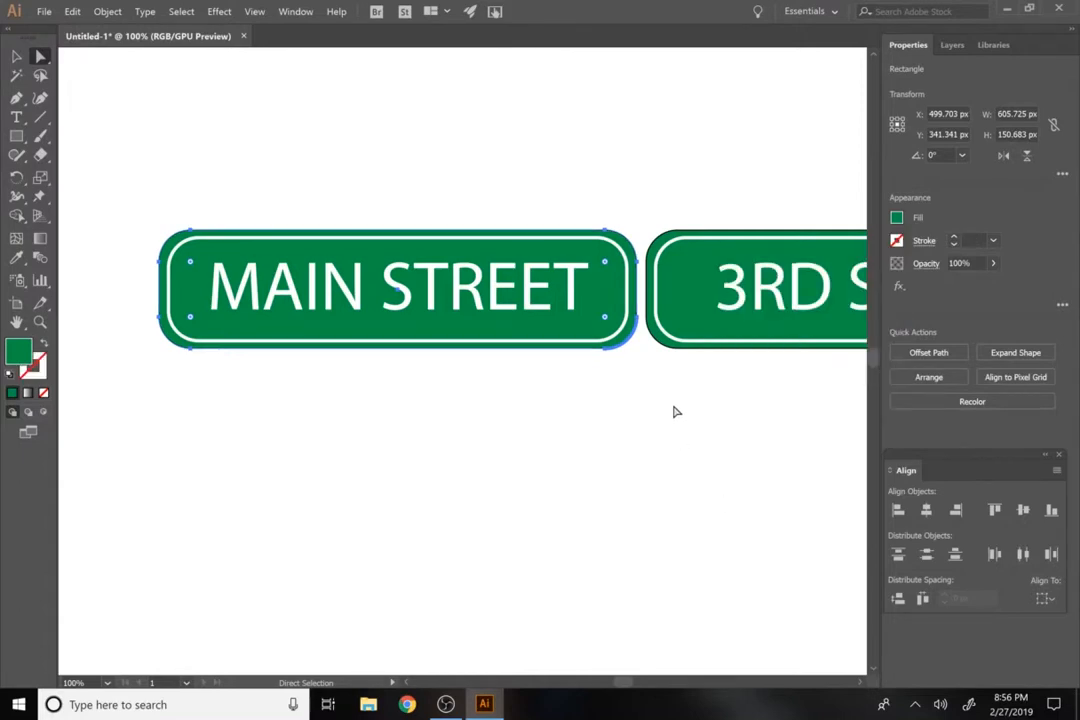
# - Remove the black stroke from the 3RD STREET sign's green rectangle and deselect it
pyautogui.click(682, 321)
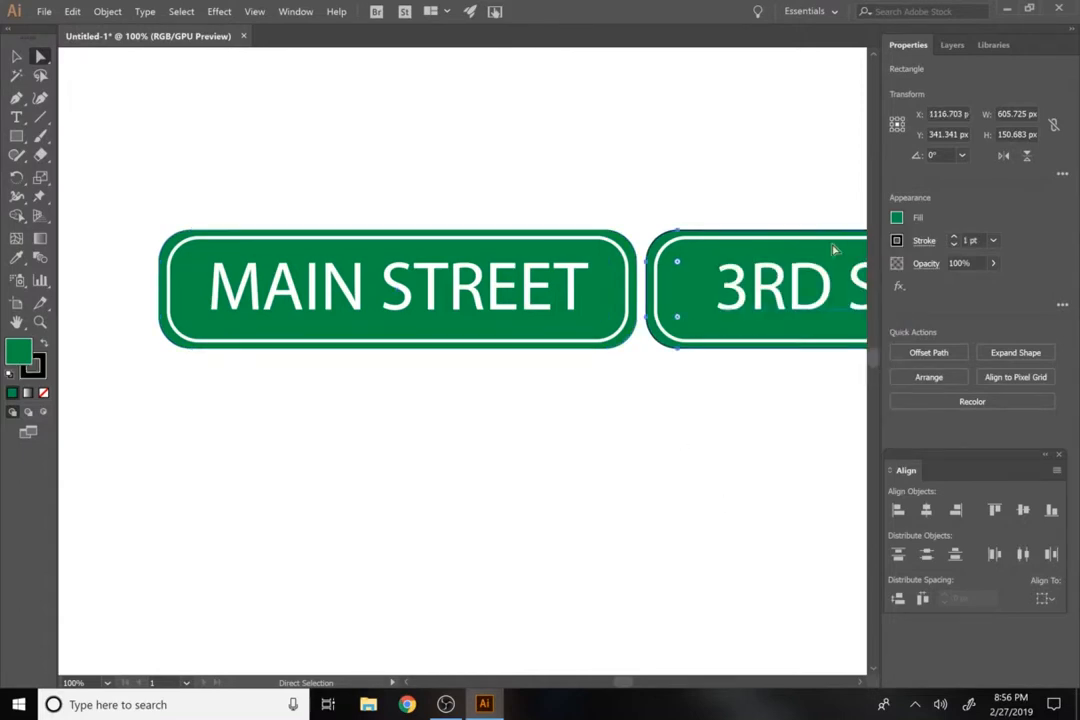
pyautogui.click(897, 241)
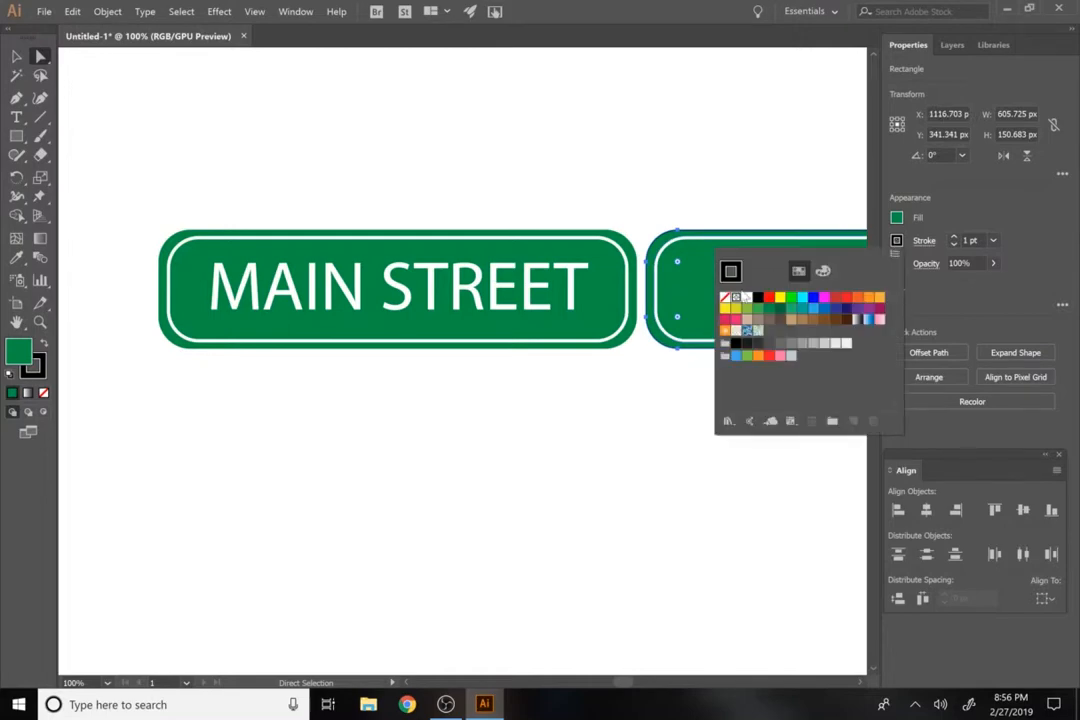
pyautogui.click(726, 298)
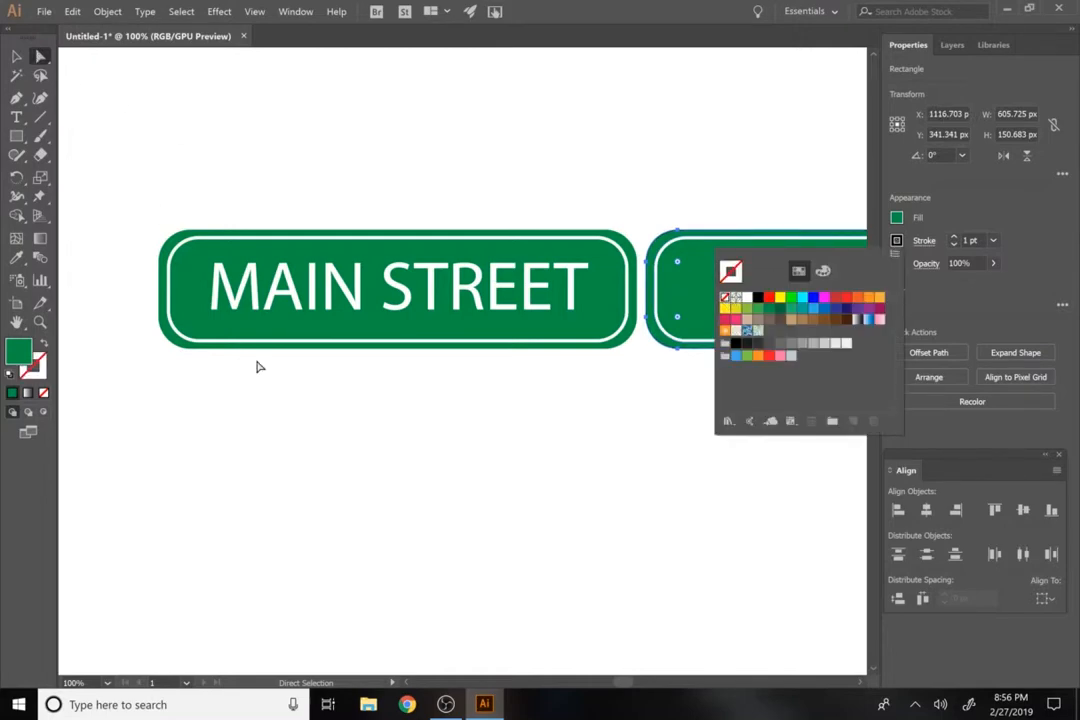
pyautogui.click(338, 478)
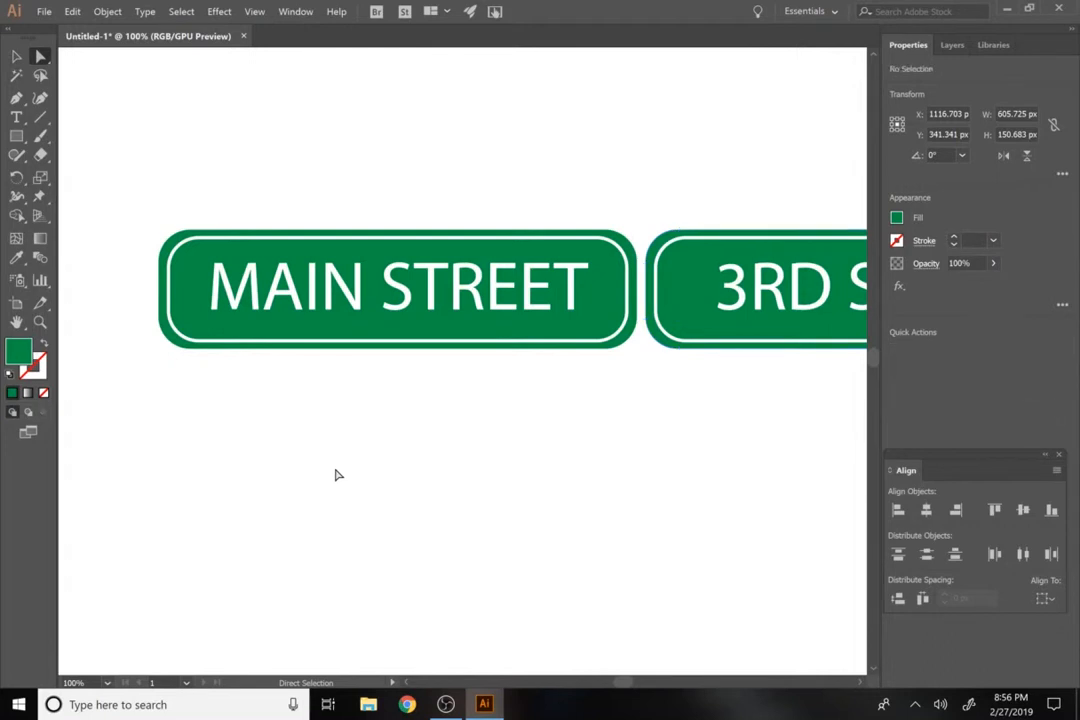
# - Draw a rectangle about 11 x 74 px bridging the gap between the two signs and fill it with a darker green
pyautogui.click(17, 140)
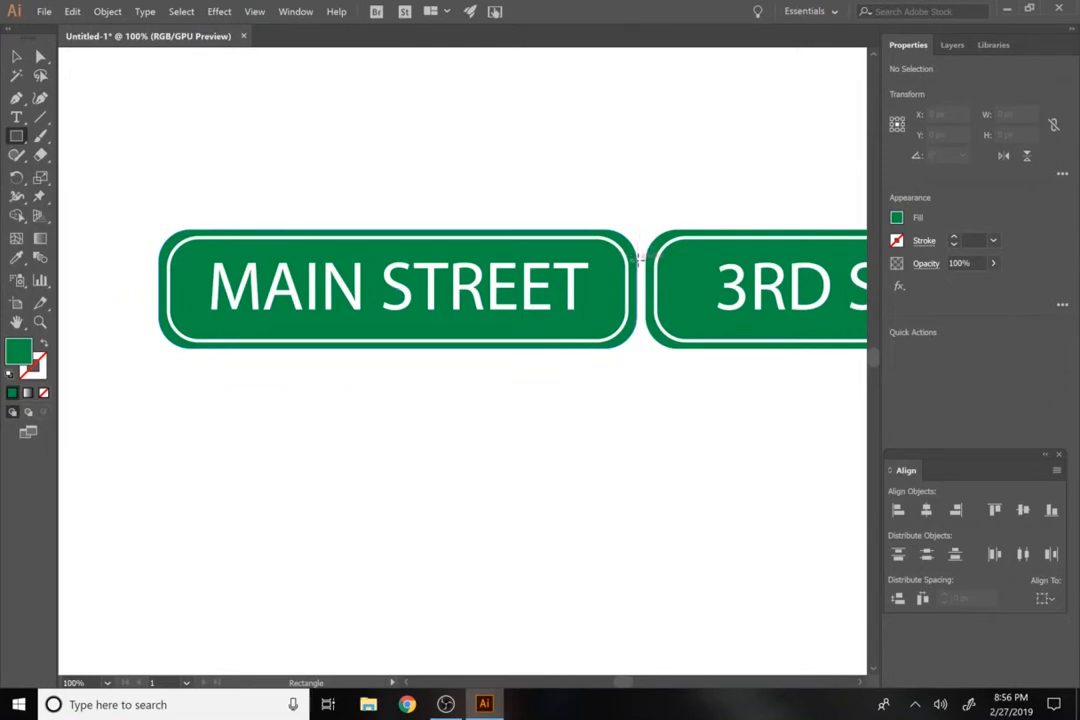
pyautogui.moveTo(640, 262); pyautogui.dragTo(644, 316)
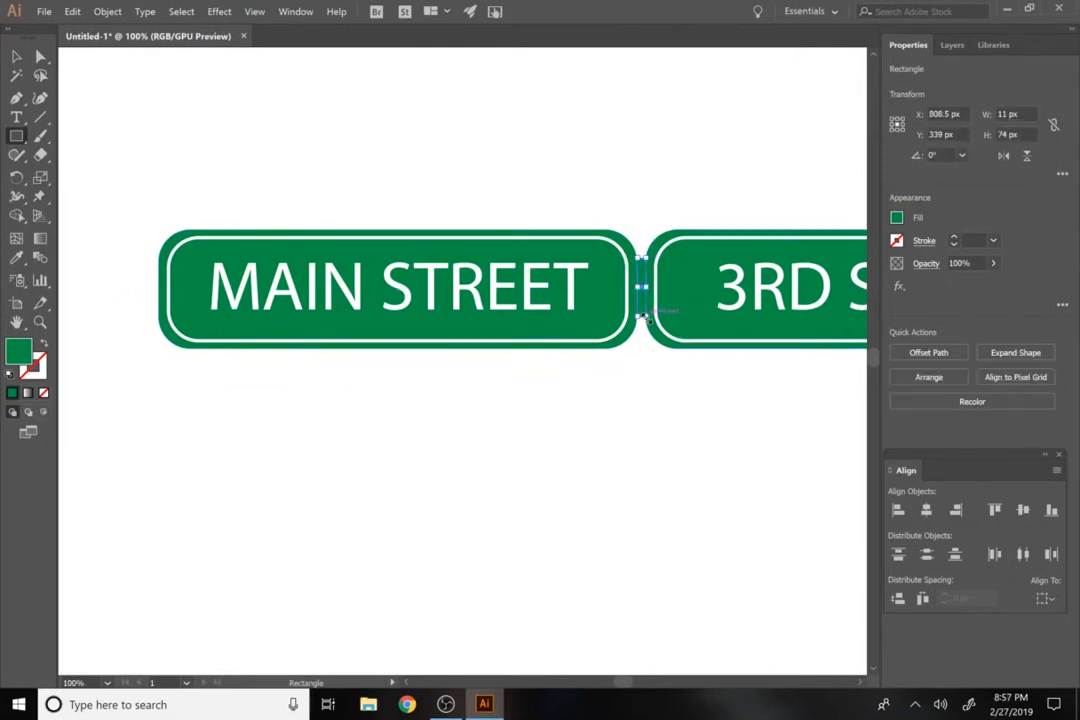
pyautogui.click(897, 218)
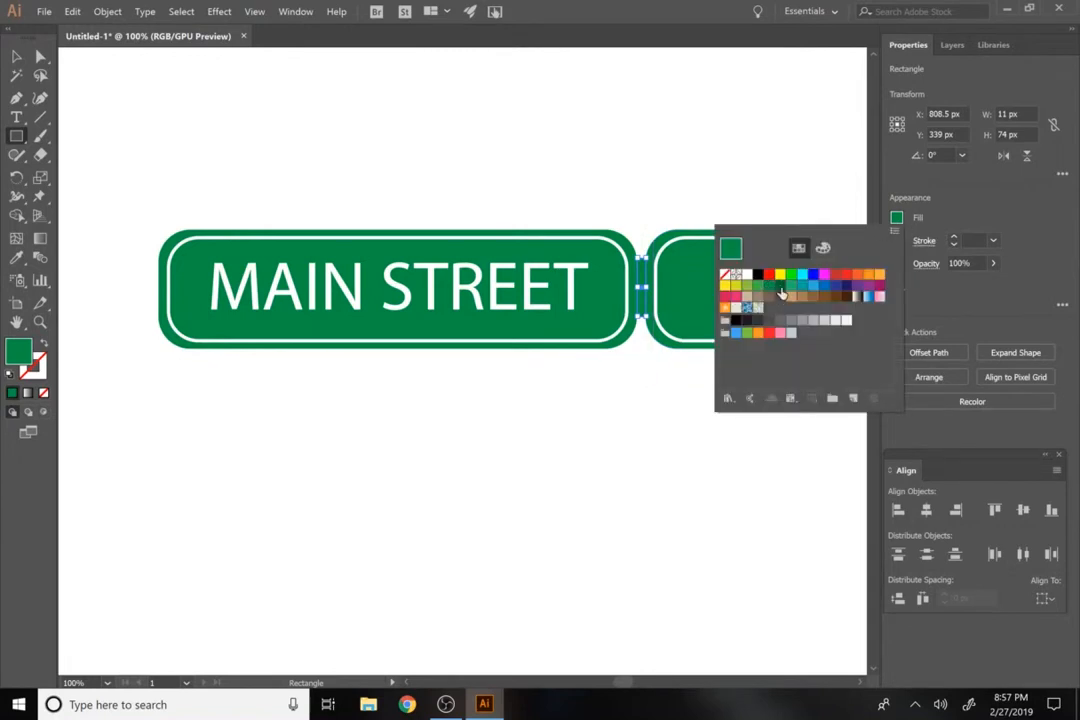
pyautogui.click(780, 286)
# - Duplicate the dark green connector onto the left edge of the MAIN STREET sign, level with the original
pyautogui.click(17, 55)
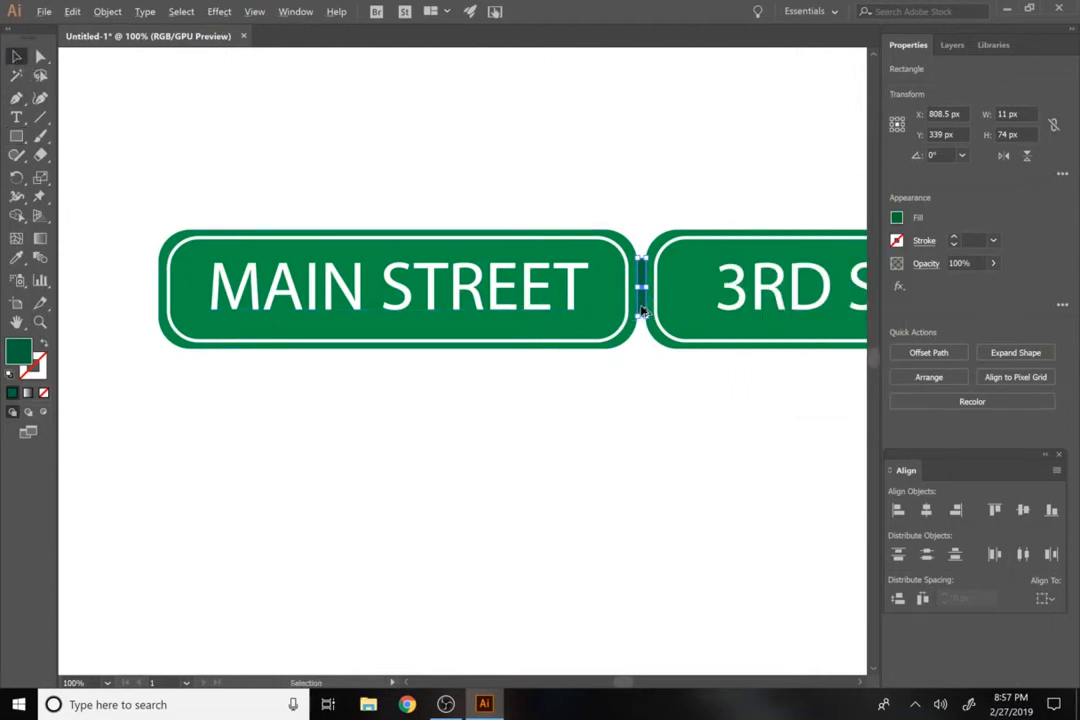
pyautogui.moveTo(643, 311); pyautogui.dragTo(157, 309)
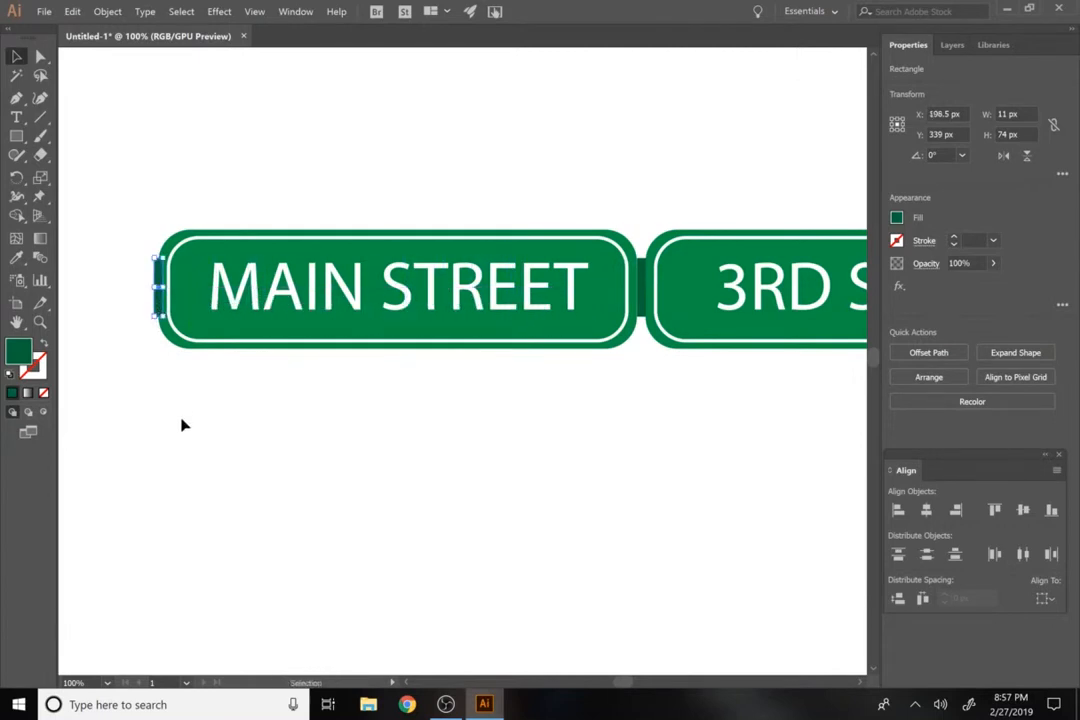
pyautogui.click(181, 410)
pyautogui.click(157, 314)
pyautogui.click(300, 200)
# - Draw a tall pole rectangle below the MAIN STREET sign, and duplicate the light gray pole piece above the sign directly to its right
pyautogui.press('m')
pyautogui.moveTo(376, 349); pyautogui.dragTo(410, 576)
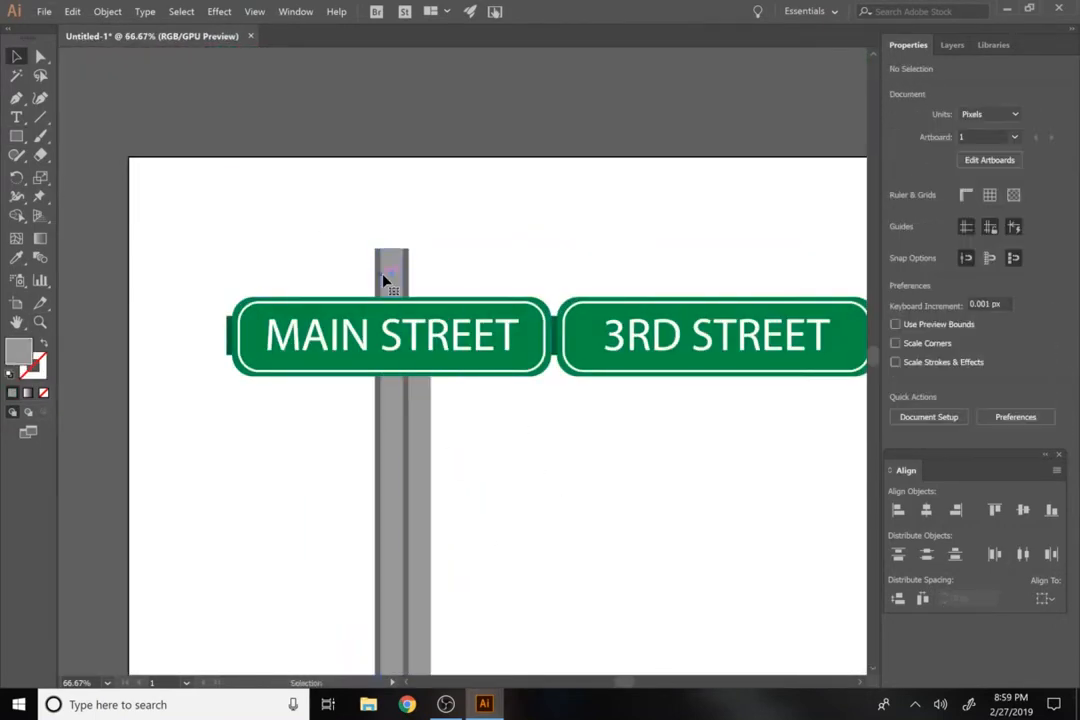
pyautogui.moveTo(390, 288); pyautogui.dragTo(422, 285)
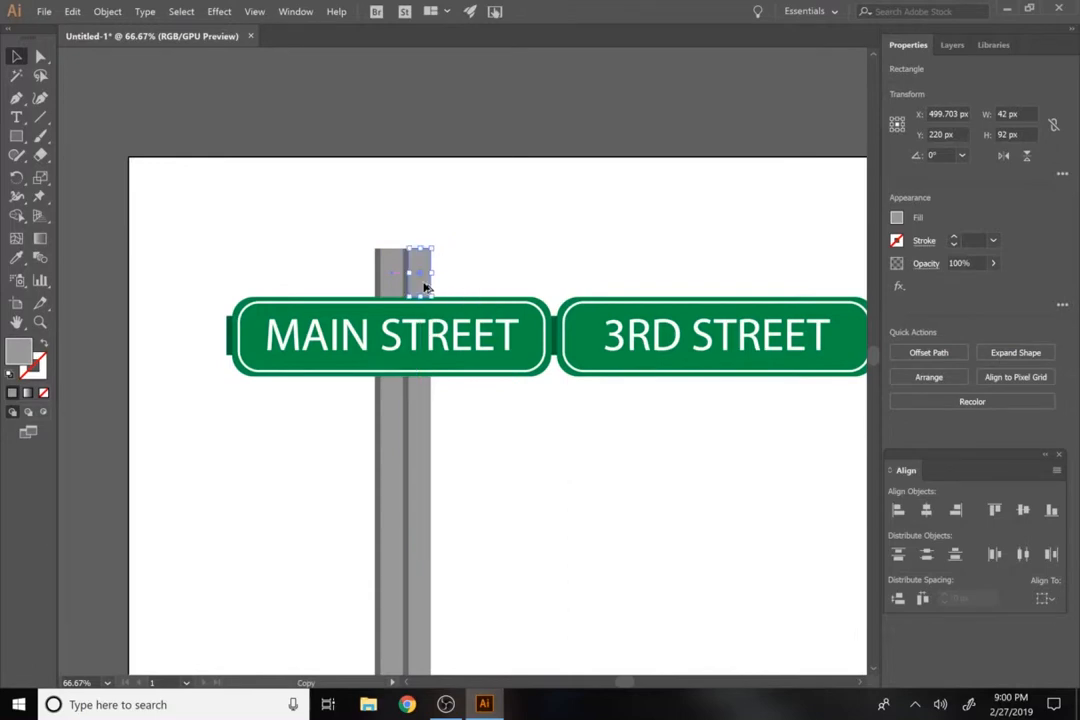
pyautogui.click(497, 429)
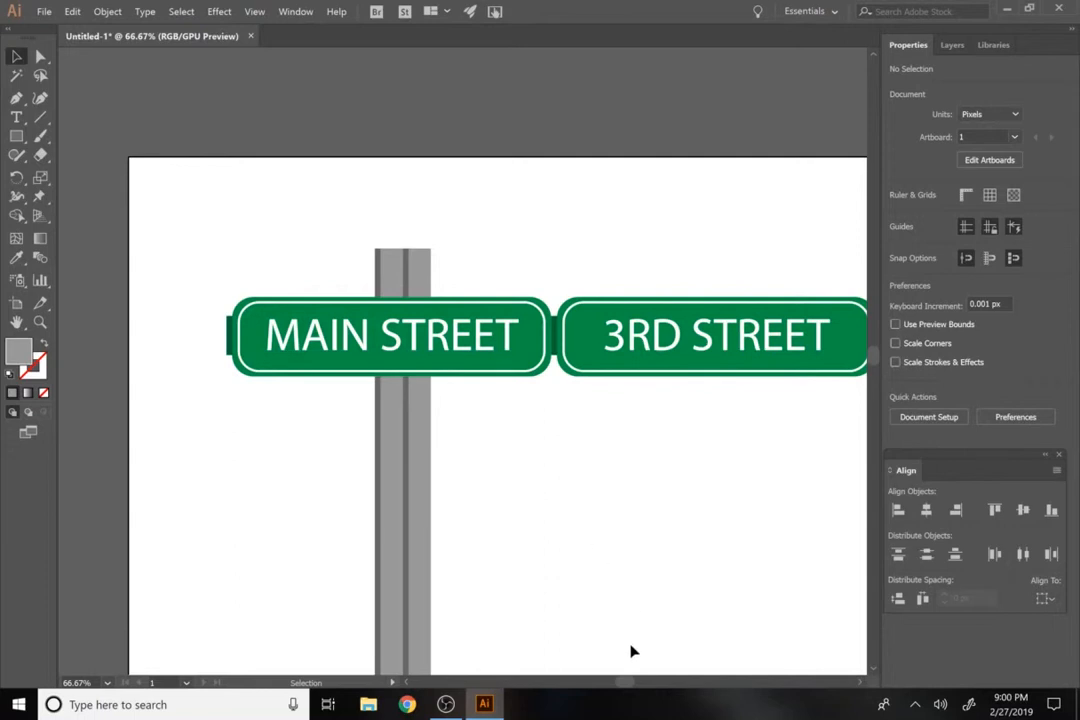
# - Move the 3RD STREET sign from Layer 1 onto a new layer, keeping its exact position
pyautogui.moveTo(629, 682); pyautogui.dragTo(629, 686)
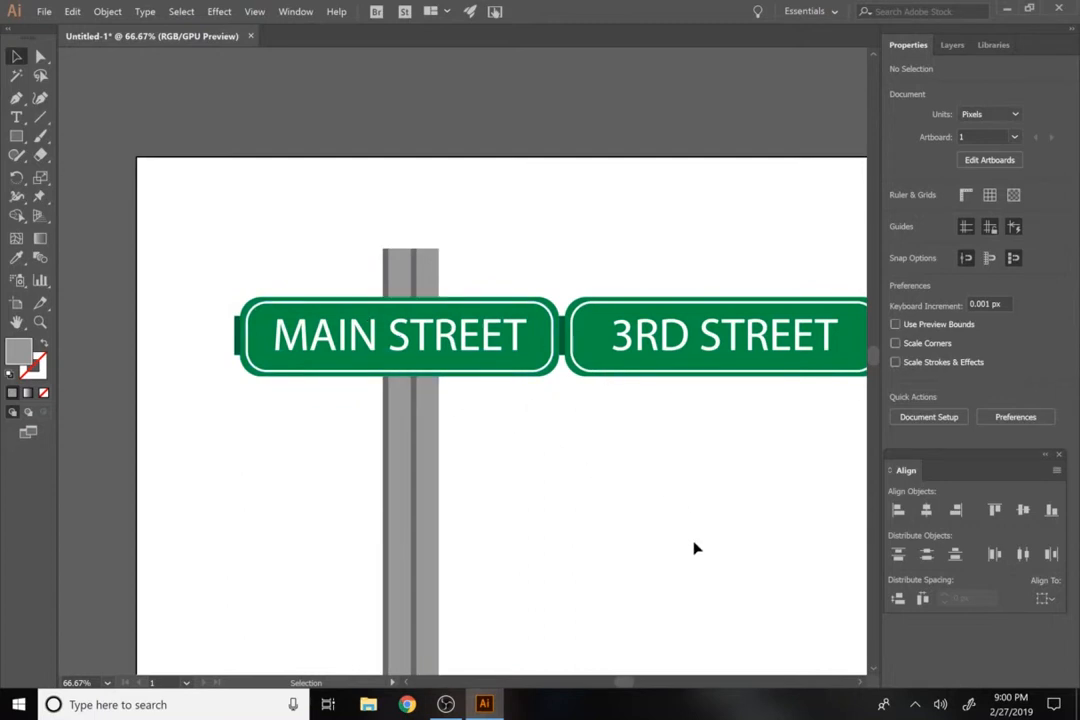
pyautogui.moveTo(633, 686); pyautogui.dragTo(622, 687)
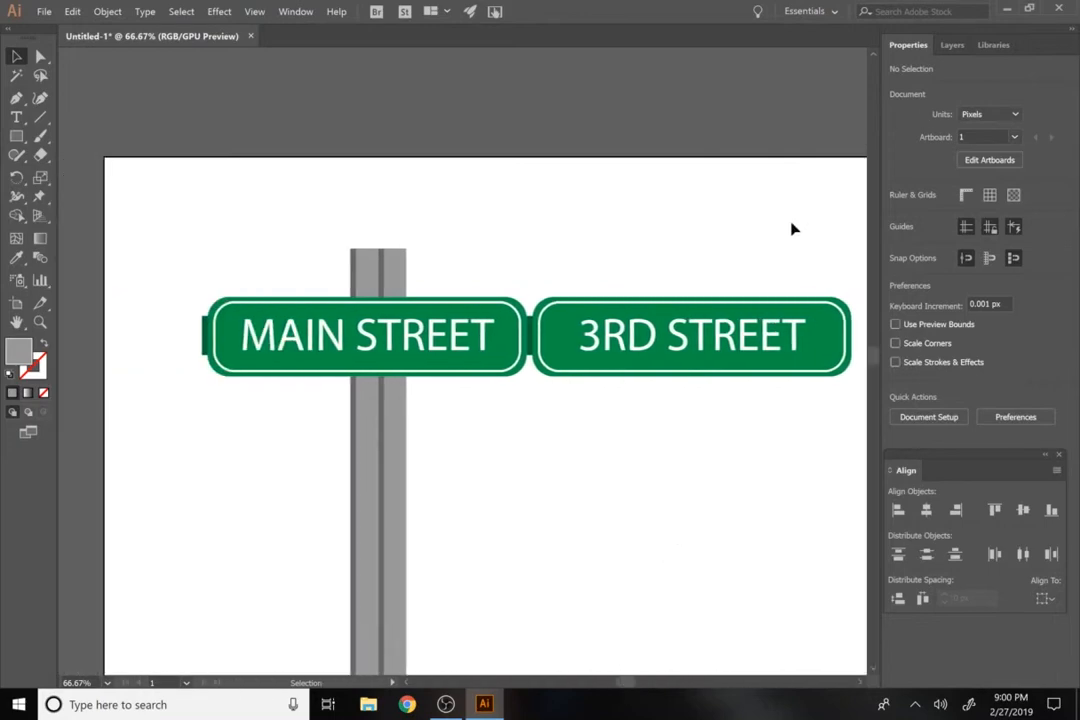
pyautogui.click(660, 355)
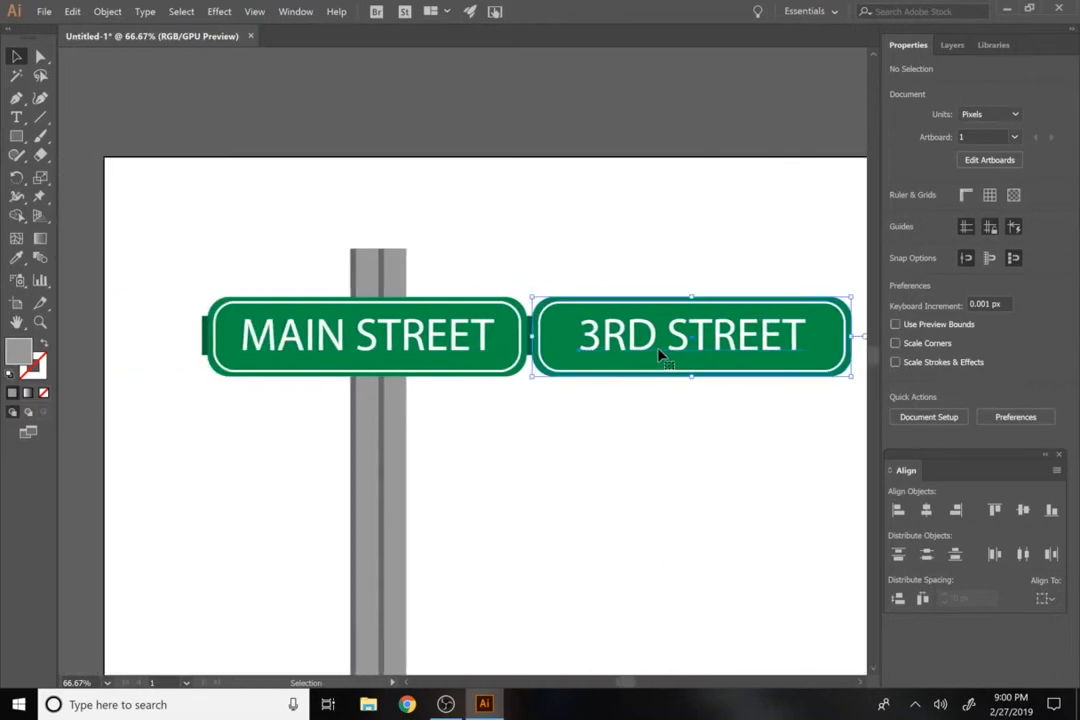
pyautogui.click(627, 445)
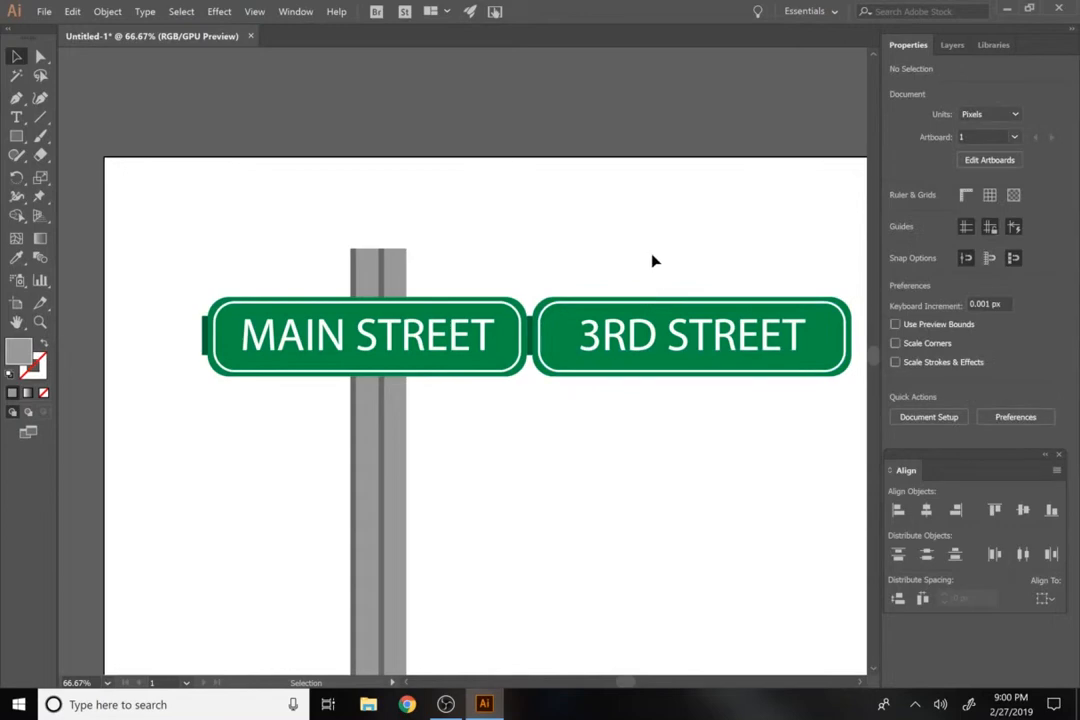
pyautogui.click(952, 45)
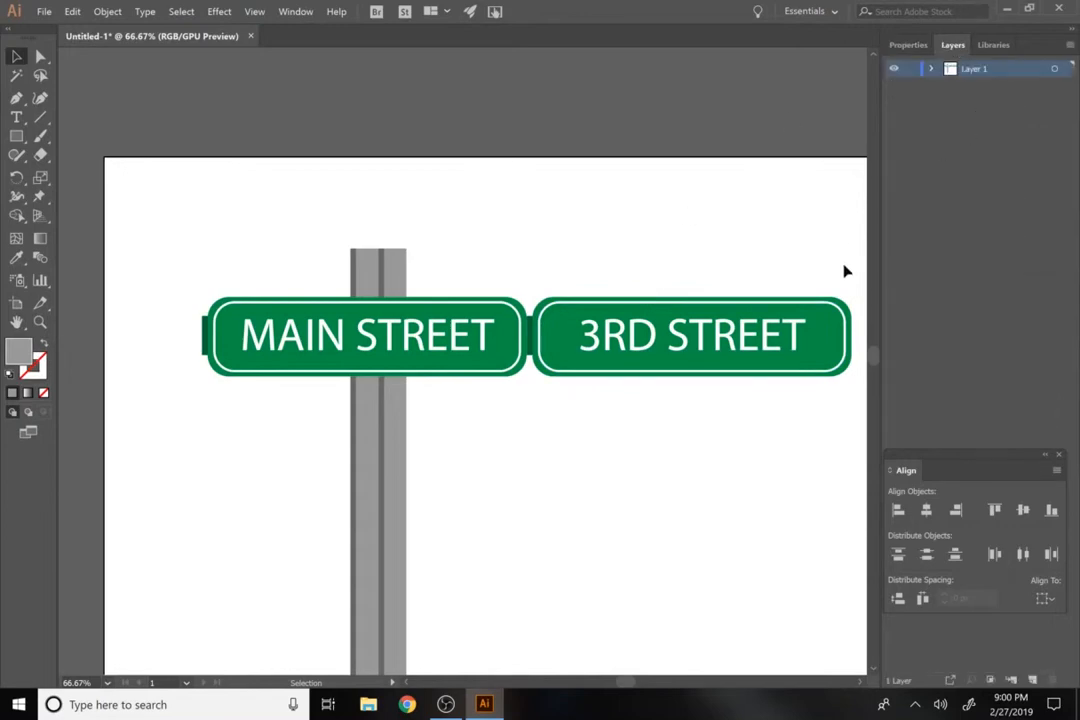
pyautogui.click(727, 369)
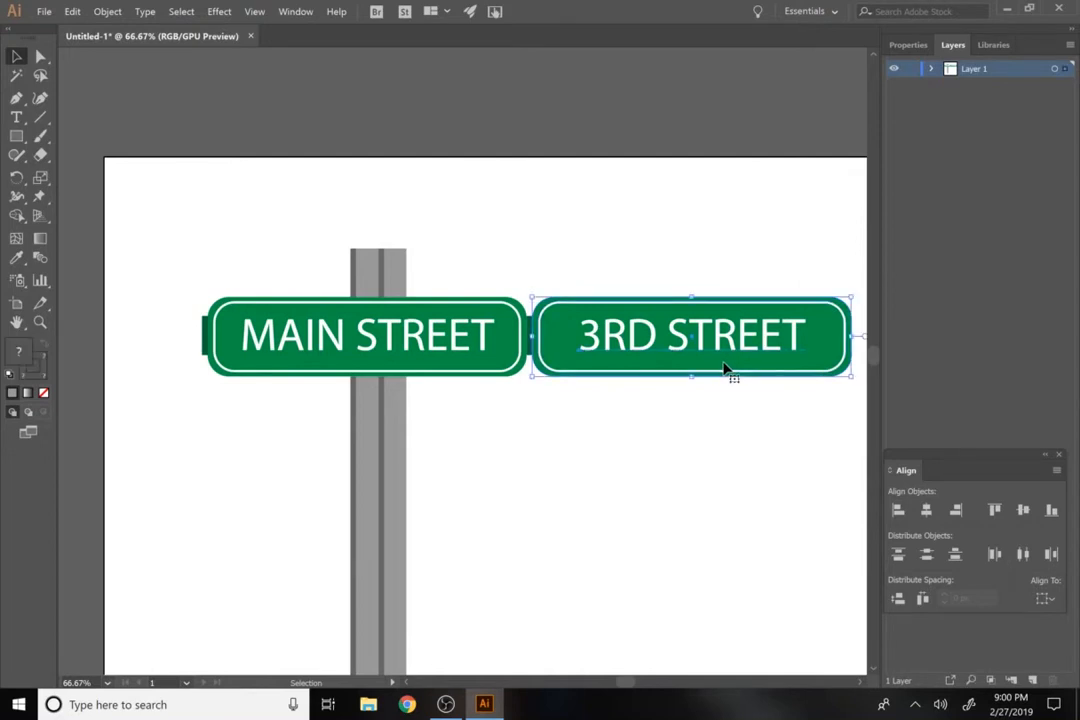
pyautogui.press('Delete')
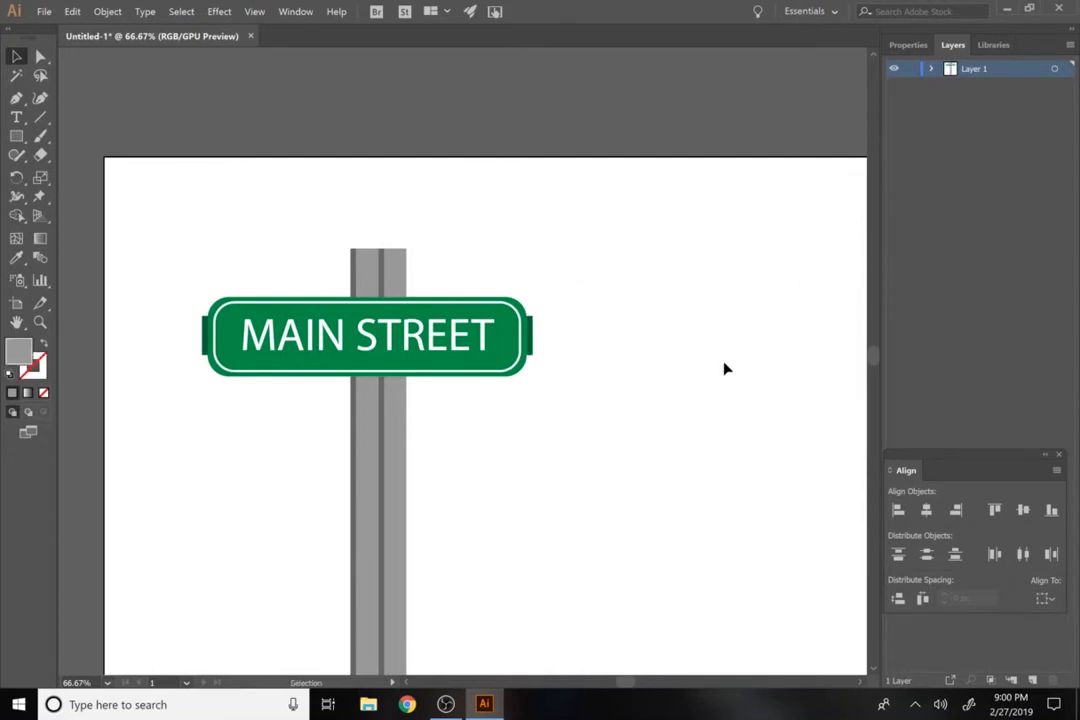
pyautogui.click(1032, 680)
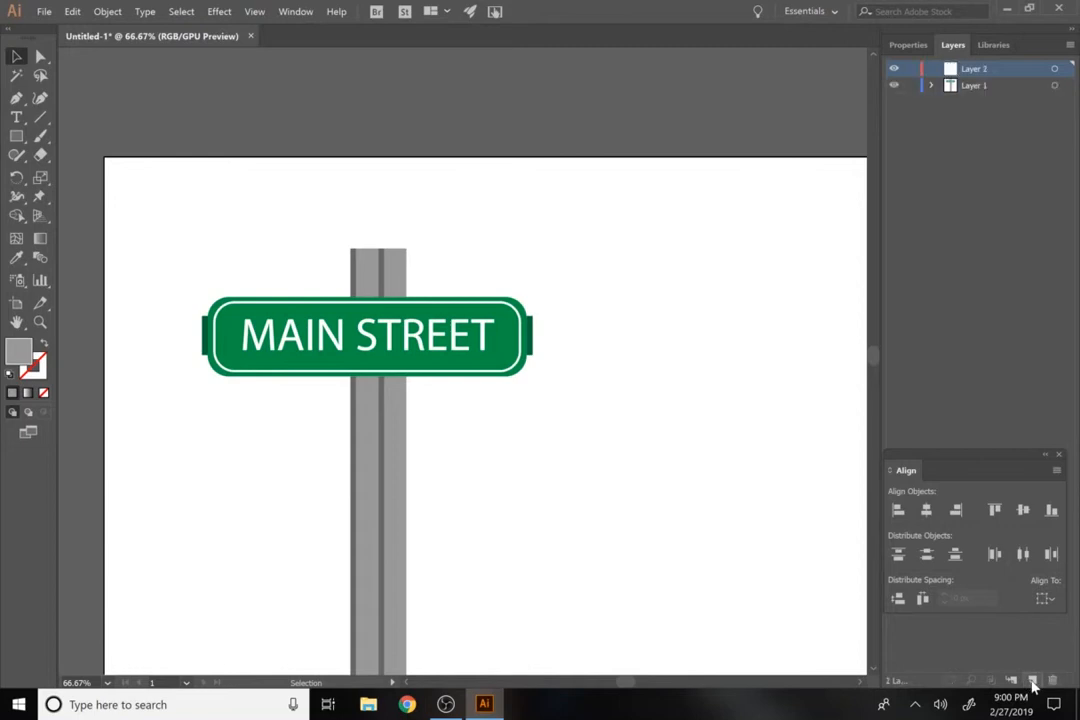
pyautogui.hotkey('ctrl', 'f')
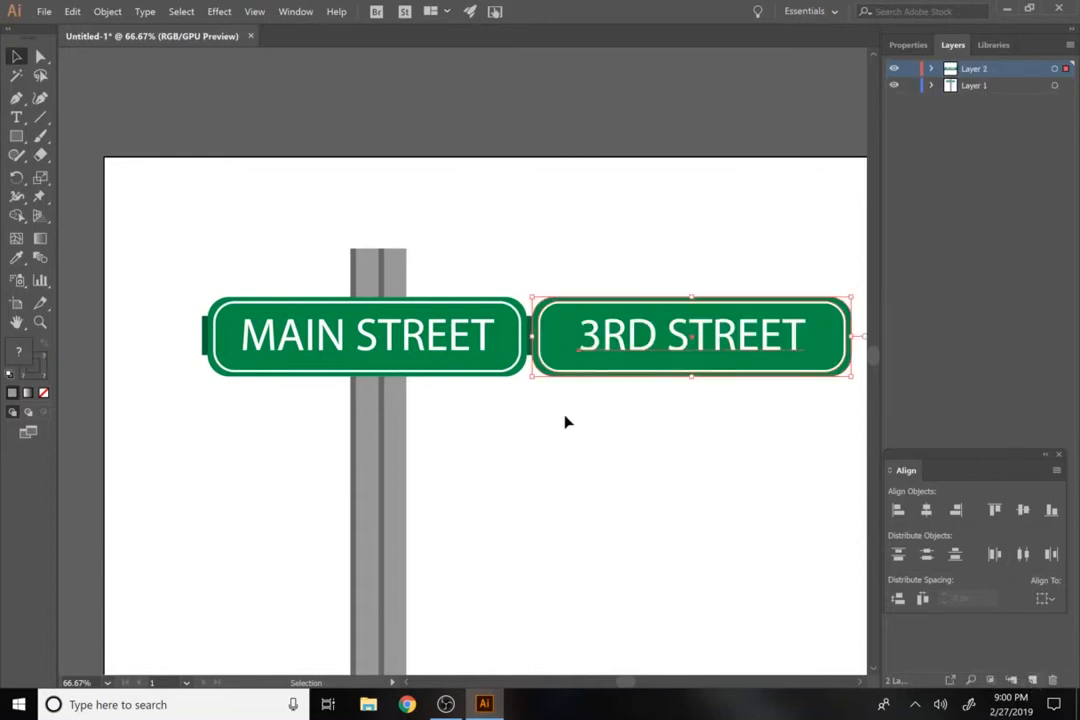
pyautogui.click(535, 428)
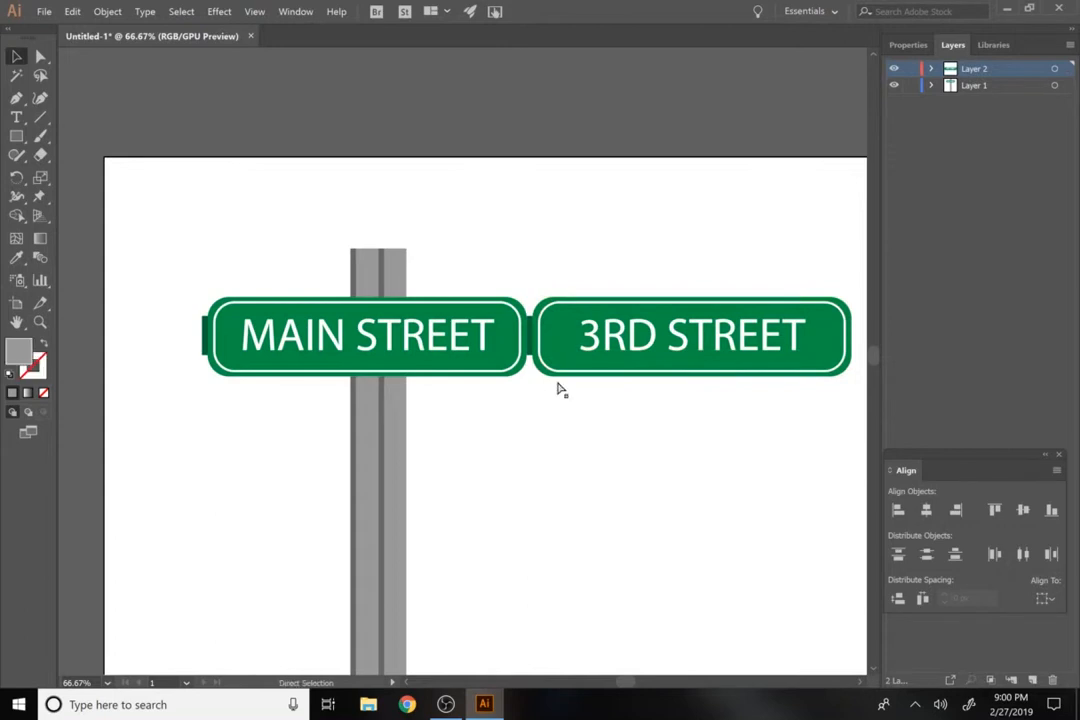
# - Try a plain paste of the 3RD STREET sign, undo it, and paste the sign back in its original place
pyautogui.hotkey('ctrl', 'z')
pyautogui.hotkey('ctrl', 'v')
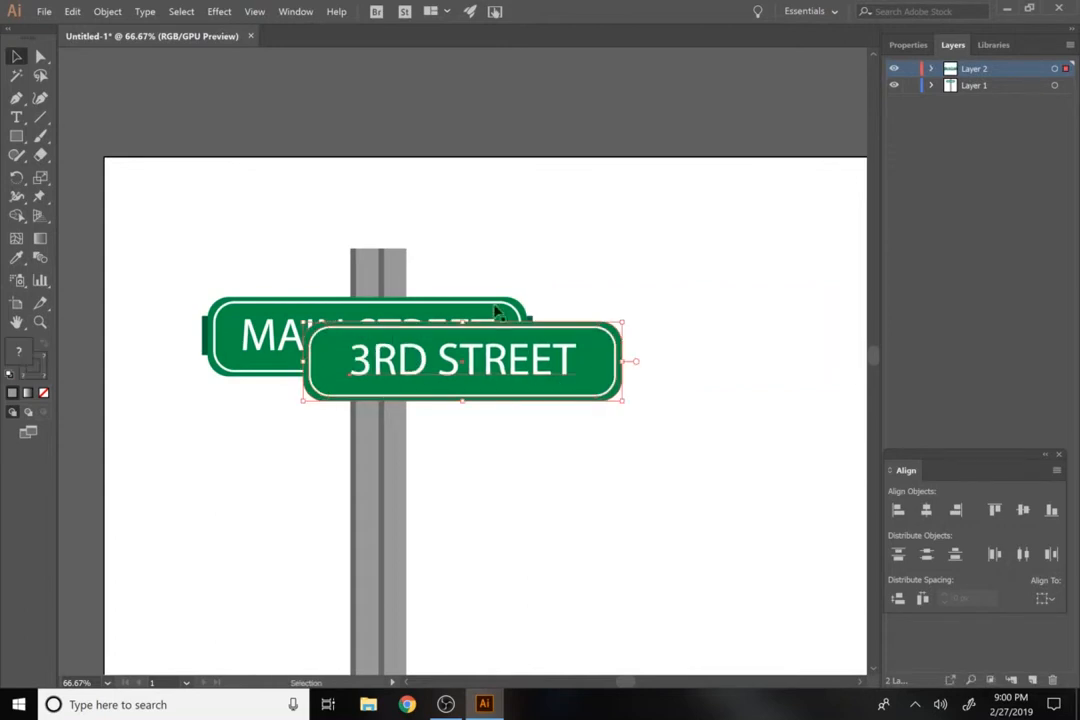
pyautogui.hotkey('ctrl', 'z')
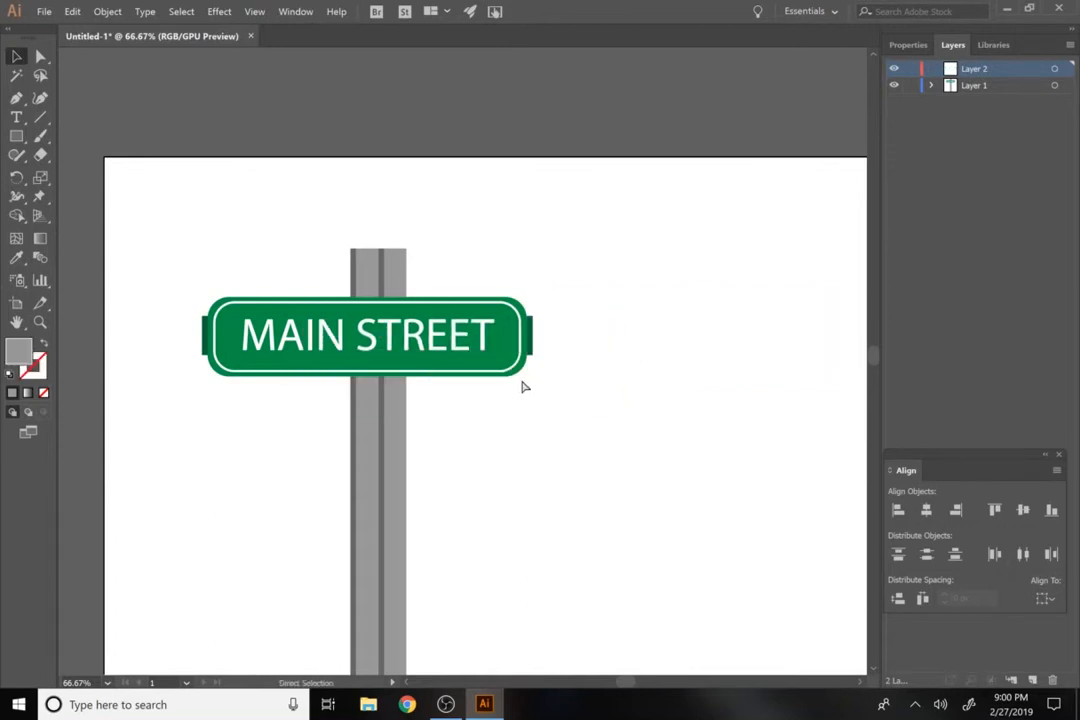
pyautogui.hotkey('ctrl', 'f')
pyautogui.click(552, 434)
# - Select the dark green connector between the signs and rename Layer 2 as 3rd street
pyautogui.click(530, 362)
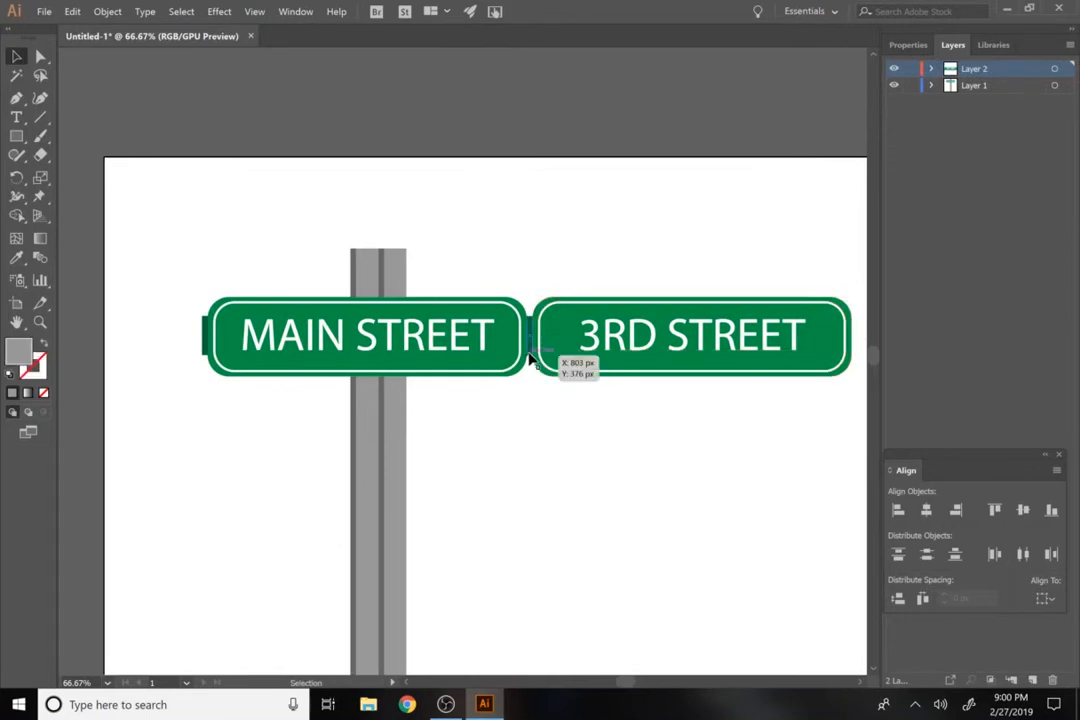
pyautogui.doubleClick(978, 69)
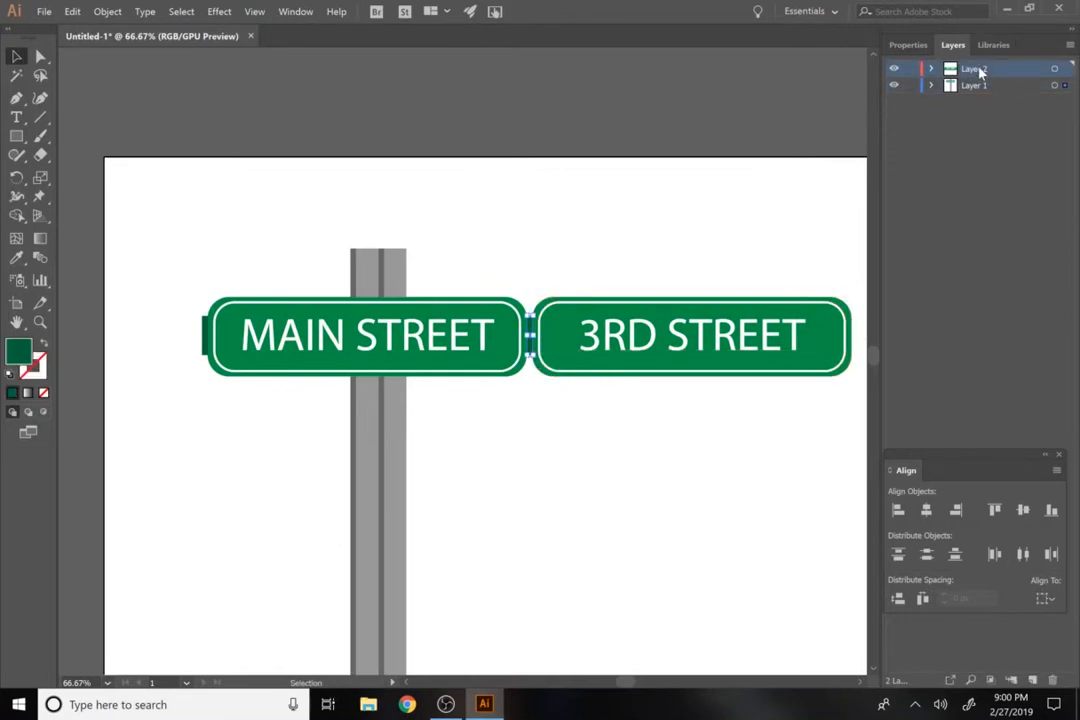
pyautogui.write('3RD')
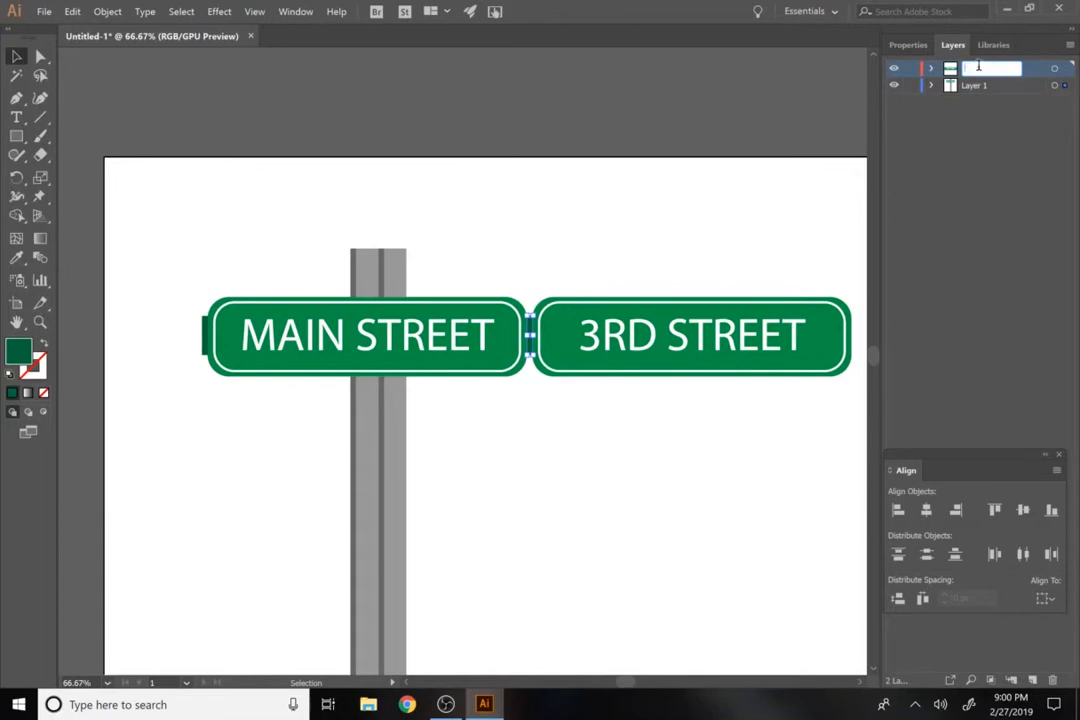
pyautogui.write('3rd street')
# - Close the Align panel and move the connector between the signs, in place, onto a new layer directly above Layer 1
pyautogui.click(978, 86)
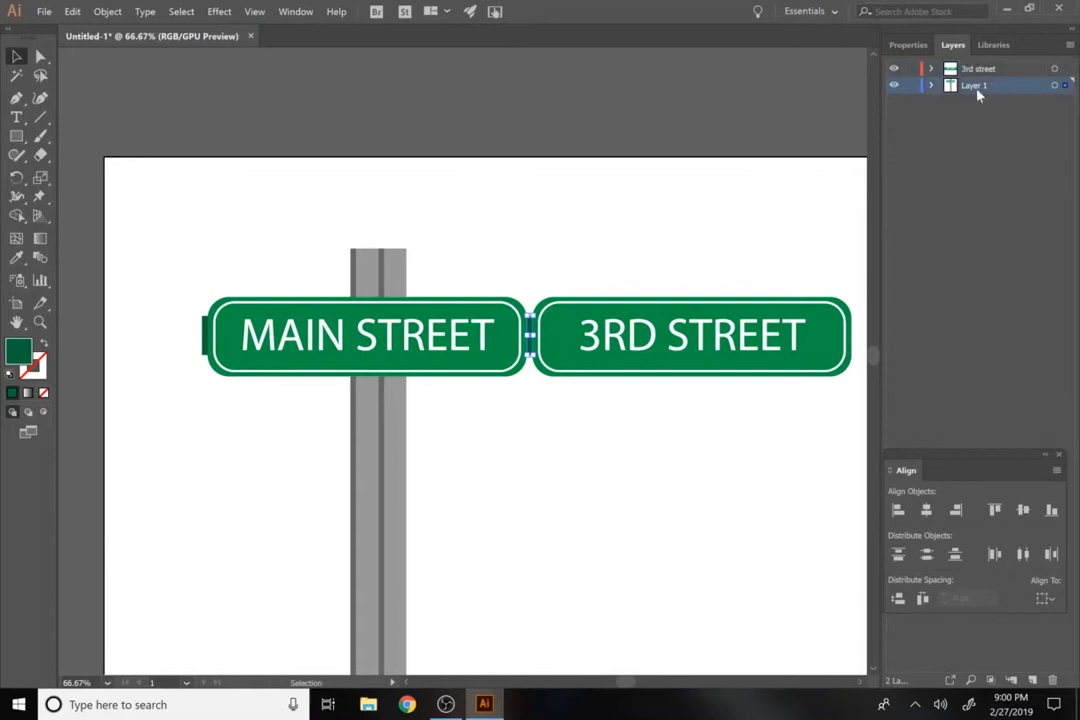
pyautogui.click(537, 399)
pyautogui.click(1059, 455)
pyautogui.click(1032, 680)
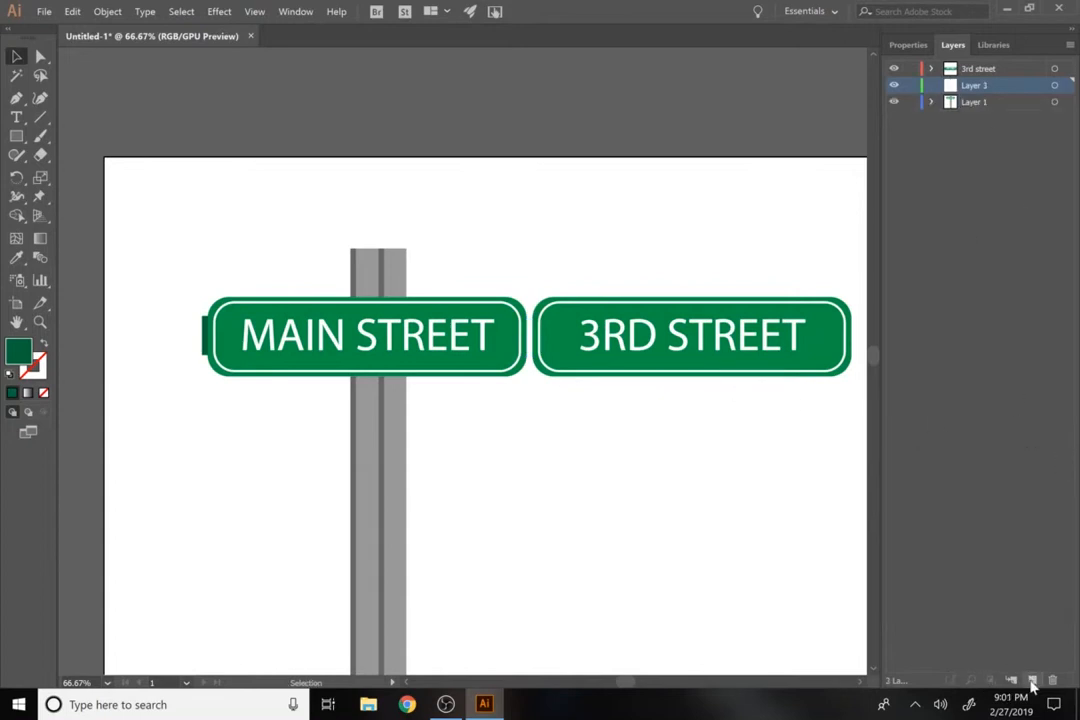
pyautogui.hotkey('ctrl', 'f')
# - Move the MAIN STREET sign from Layer 1 onto a new layer, keeping its exact position
pyautogui.click(496, 331)
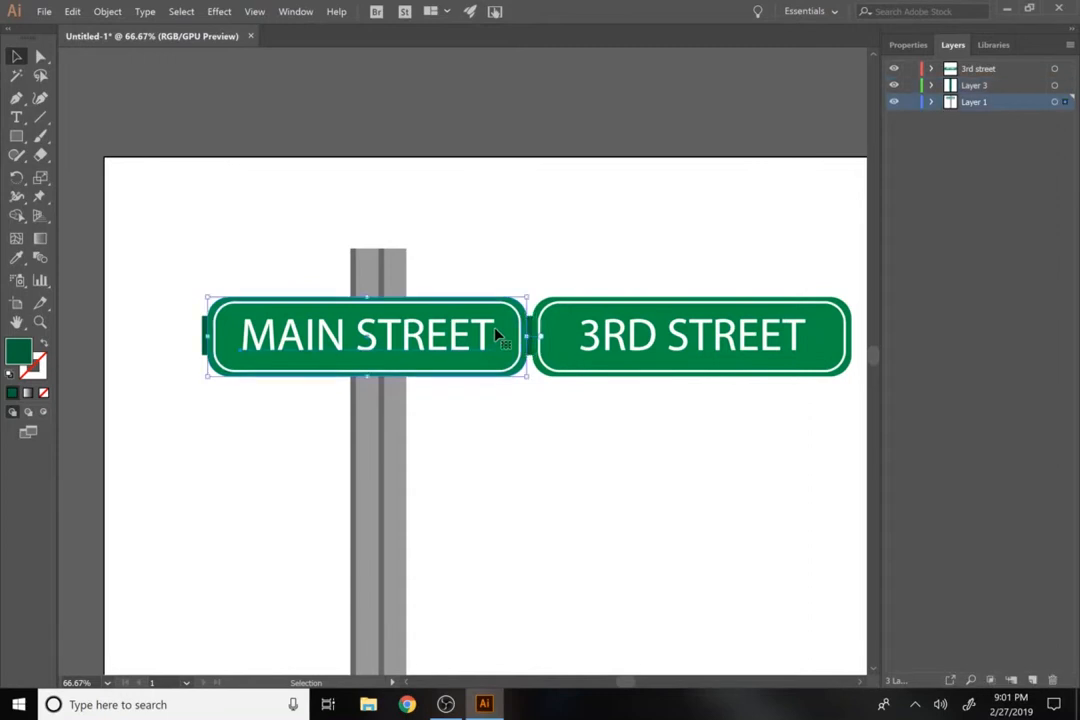
pyautogui.hotkey('ctrl', 'x')
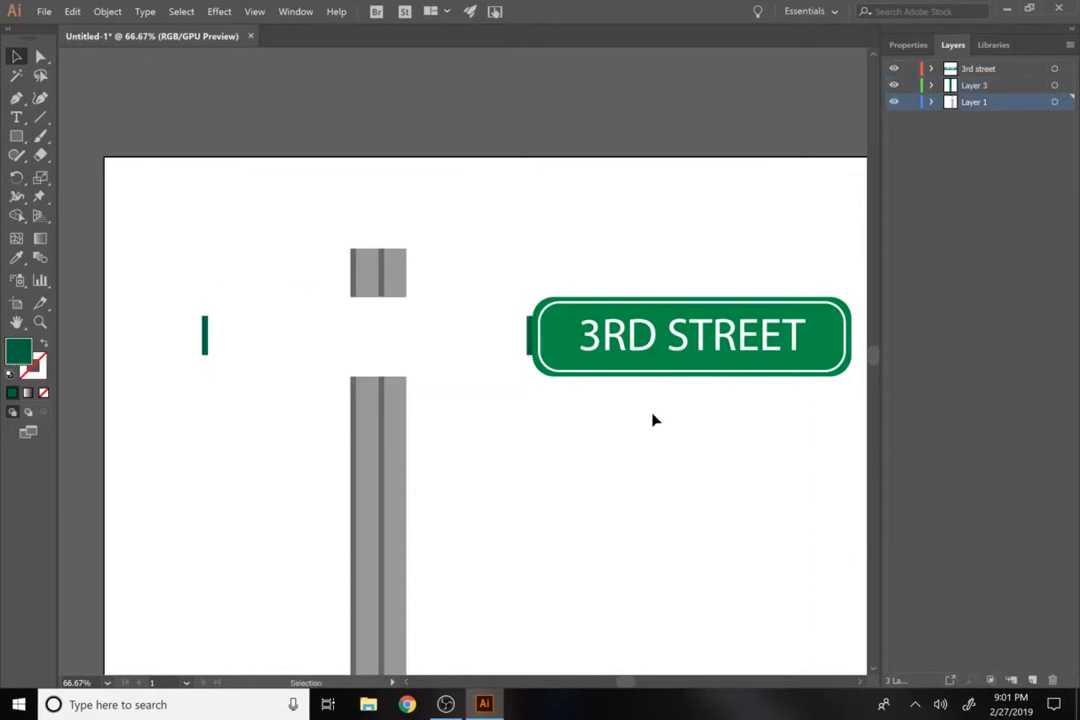
pyautogui.click(1032, 680)
pyautogui.hotkey('ctrl', 'f')
# - Move the pole's wide gray strips, in place, onto separate new layers
pyautogui.click(747, 458)
pyautogui.click(1032, 680)
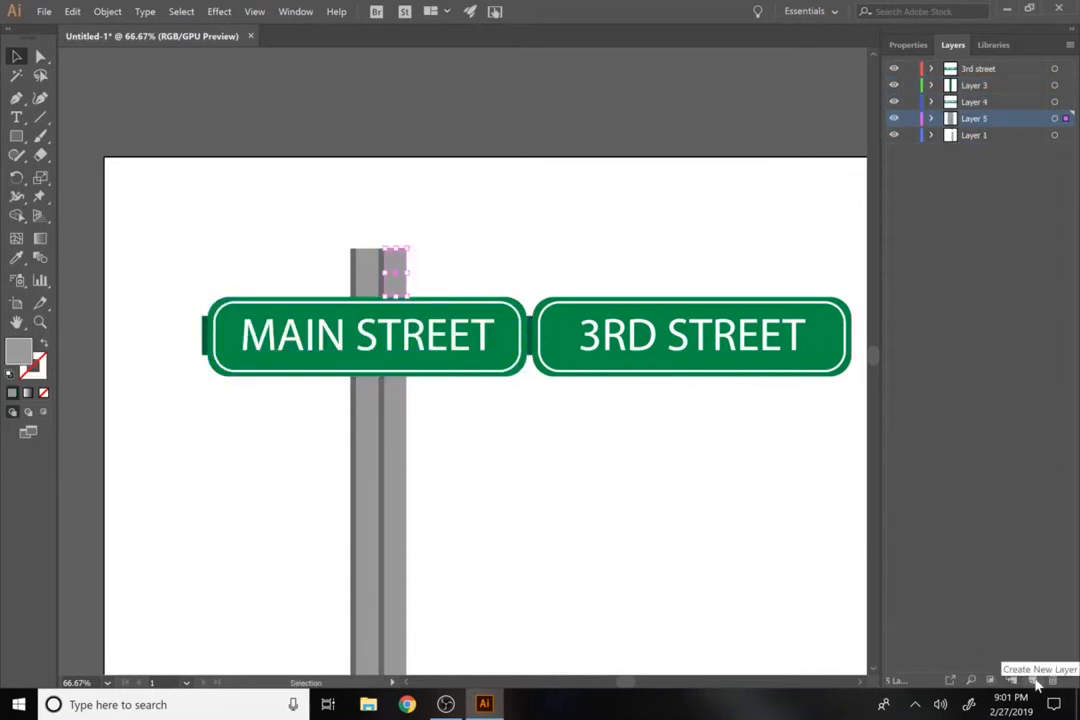
pyautogui.hotkey('ctrl', 'z')
pyautogui.hotkey('ctrl', 'z')
pyautogui.click(1032, 680)
pyautogui.hotkey('ctrl', 'f')
# - Move the pole's dark left edge strip and the connector left of MAIN STREET, in place, onto separate new layers
pyautogui.click(352, 419)
pyautogui.click(1032, 680)
pyautogui.hotkey('ctrl', '-')
pyautogui.hotkey('ctrl', '-')
pyautogui.hotkey('ctrl', '+')
pyautogui.click(340, 328)
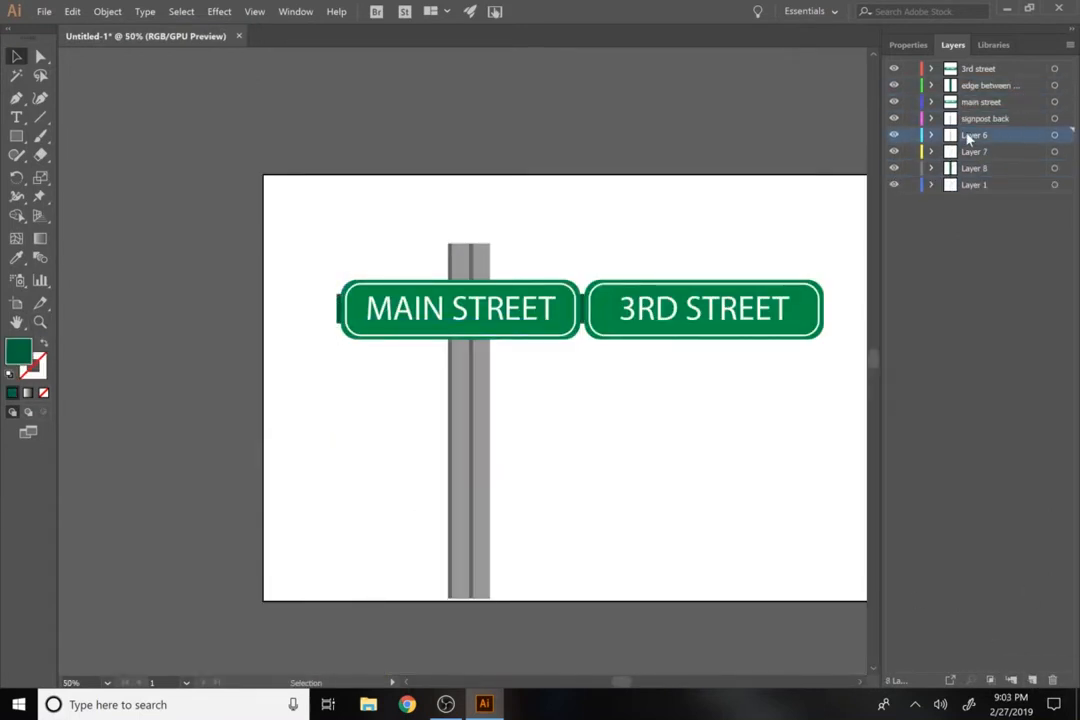
# - Rename the remaining generic layers after their parts: the signpost edges and the edge left of the main street sign
pyautogui.click(973, 152)
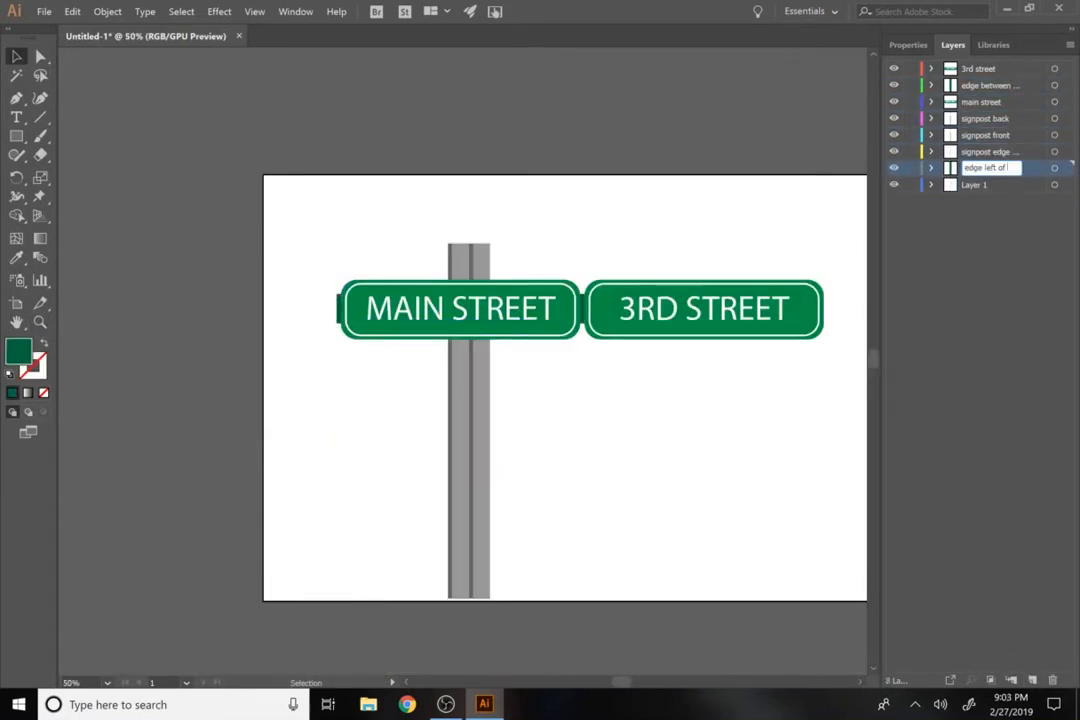
pyautogui.press('Return')
pyautogui.doubleClick(974, 185)
pyautogui.write('left edge between')
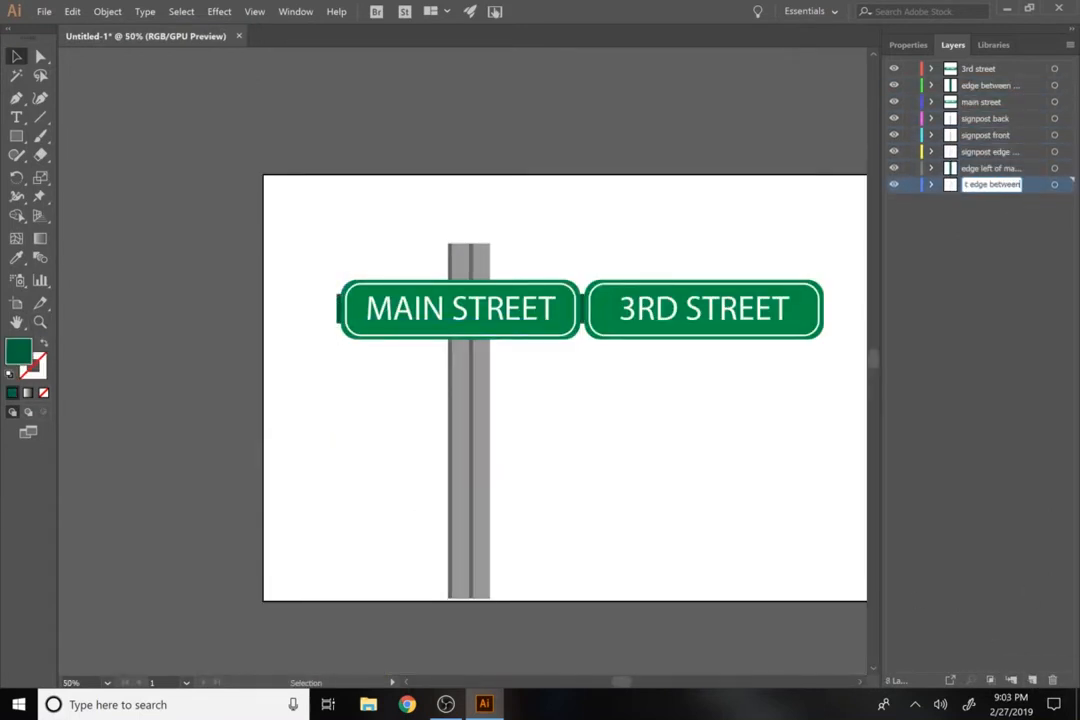
pyautogui.press('Return')
pyautogui.click(1002, 339)
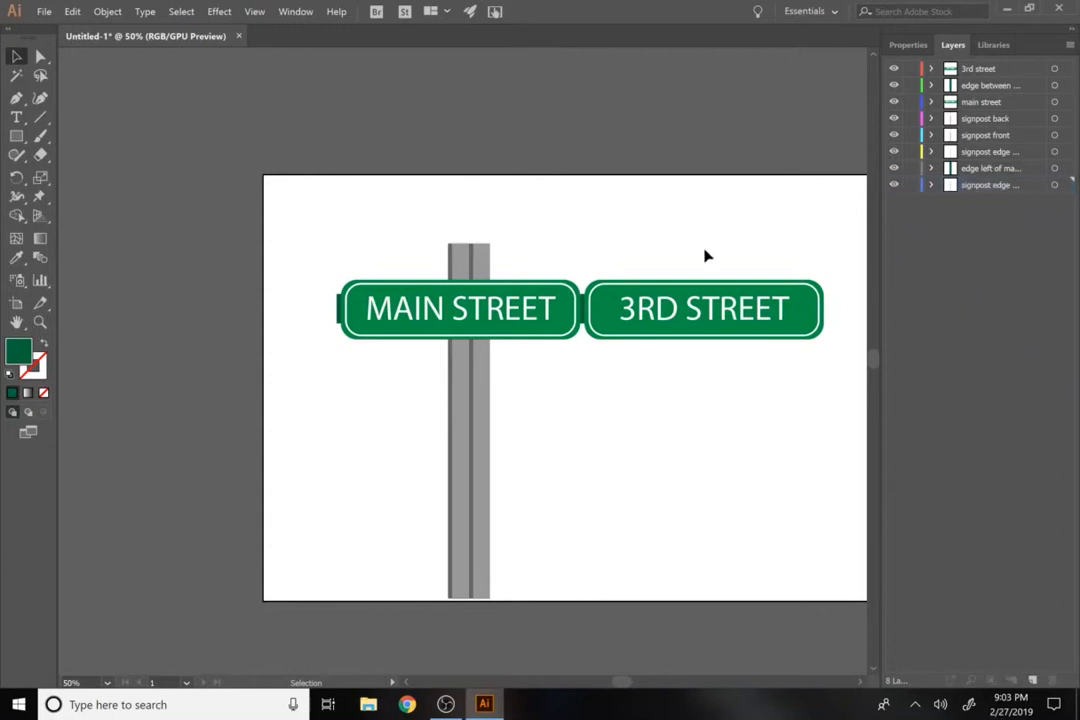
# - Save the document as the Illustrator file sign post 3D with the default Illustrator options, and close it
pyautogui.click(40, 12)
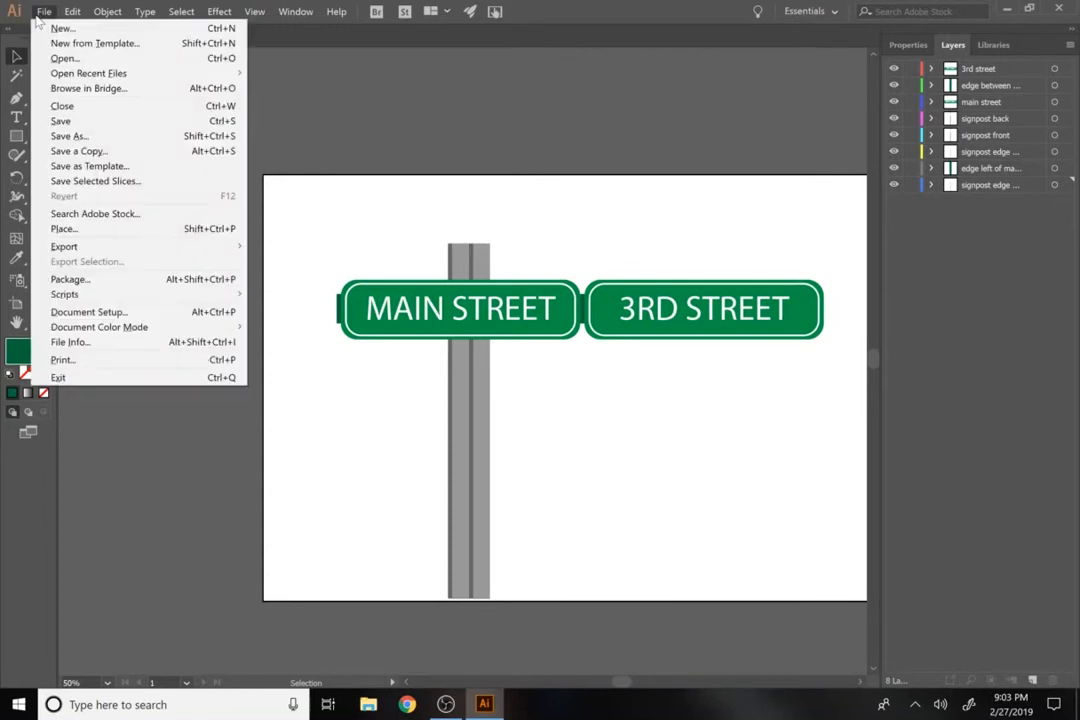
pyautogui.click(55, 121)
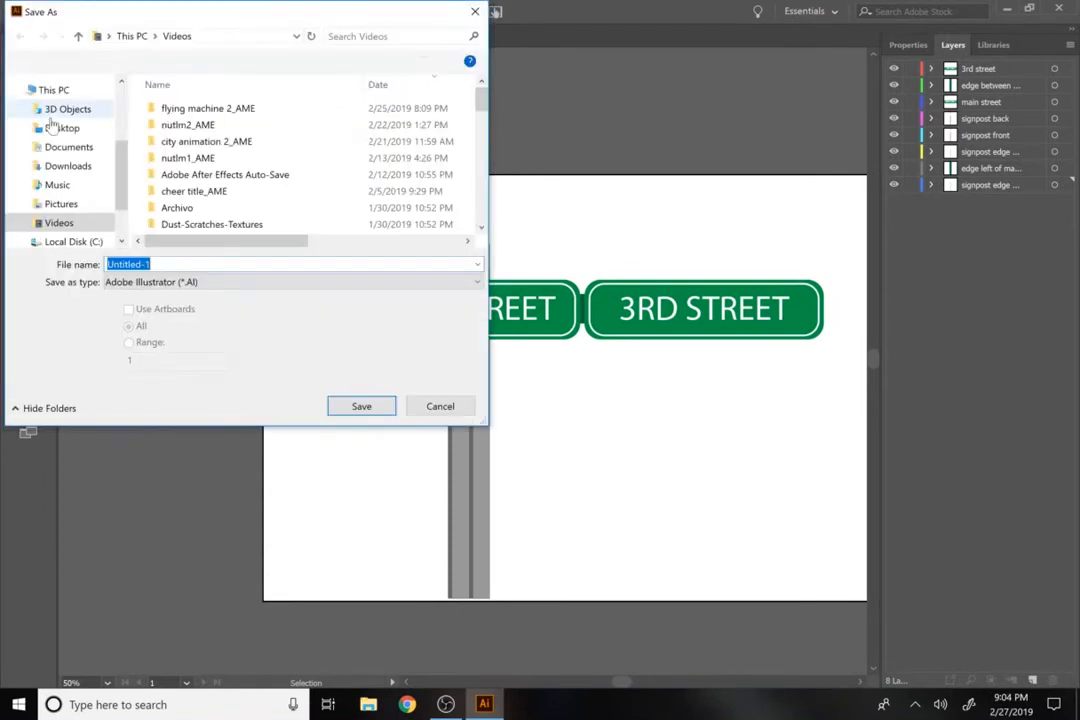
pyautogui.write('sign post 3D')
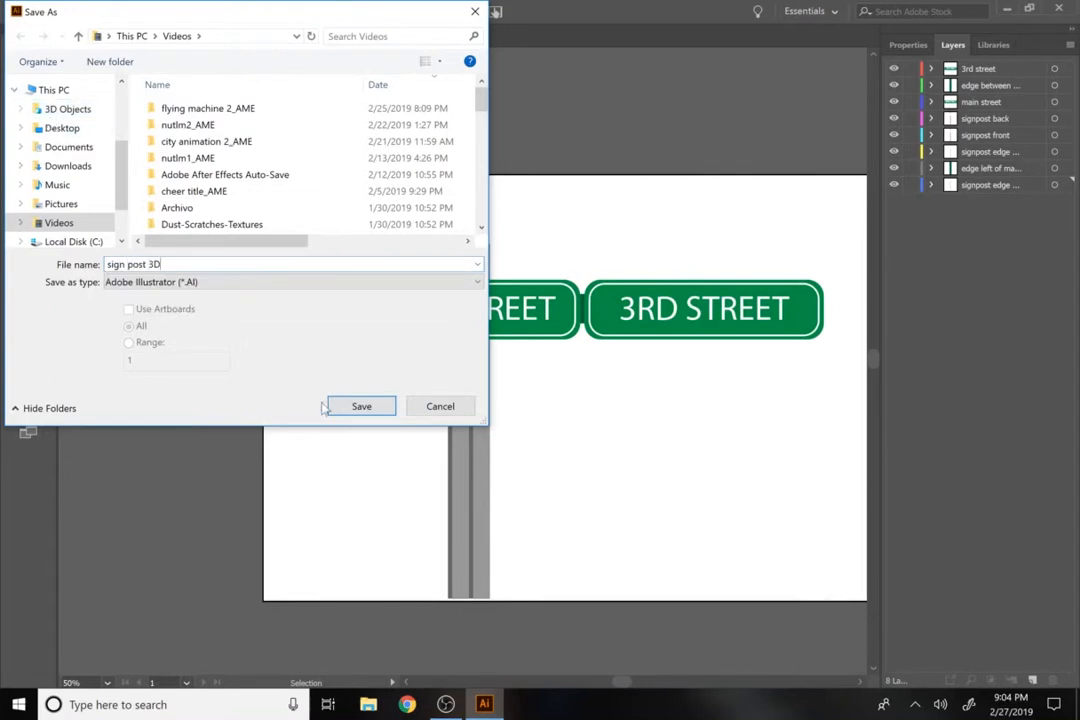
pyautogui.click(355, 407)
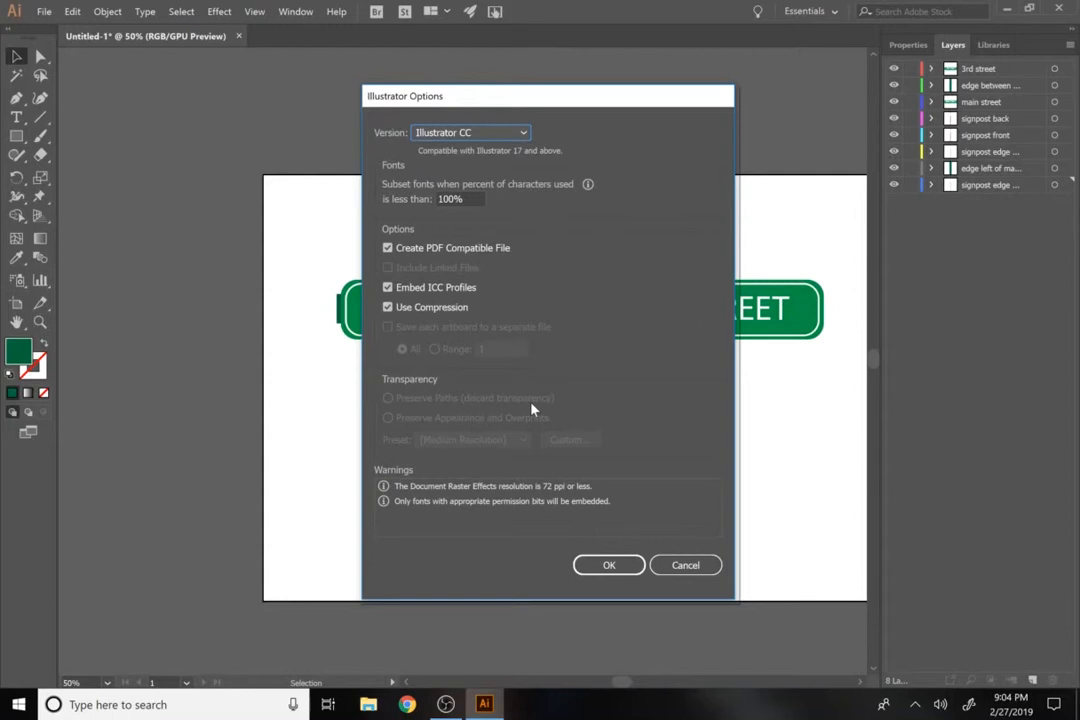
pyautogui.click(604, 569)
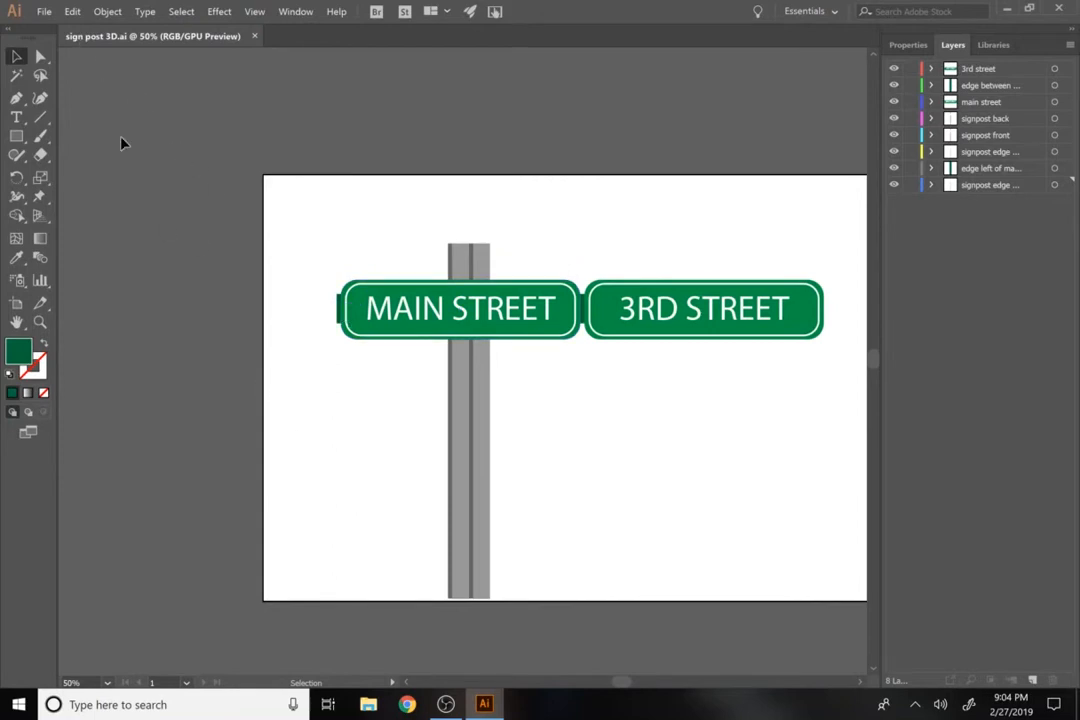
pyautogui.click(255, 37)
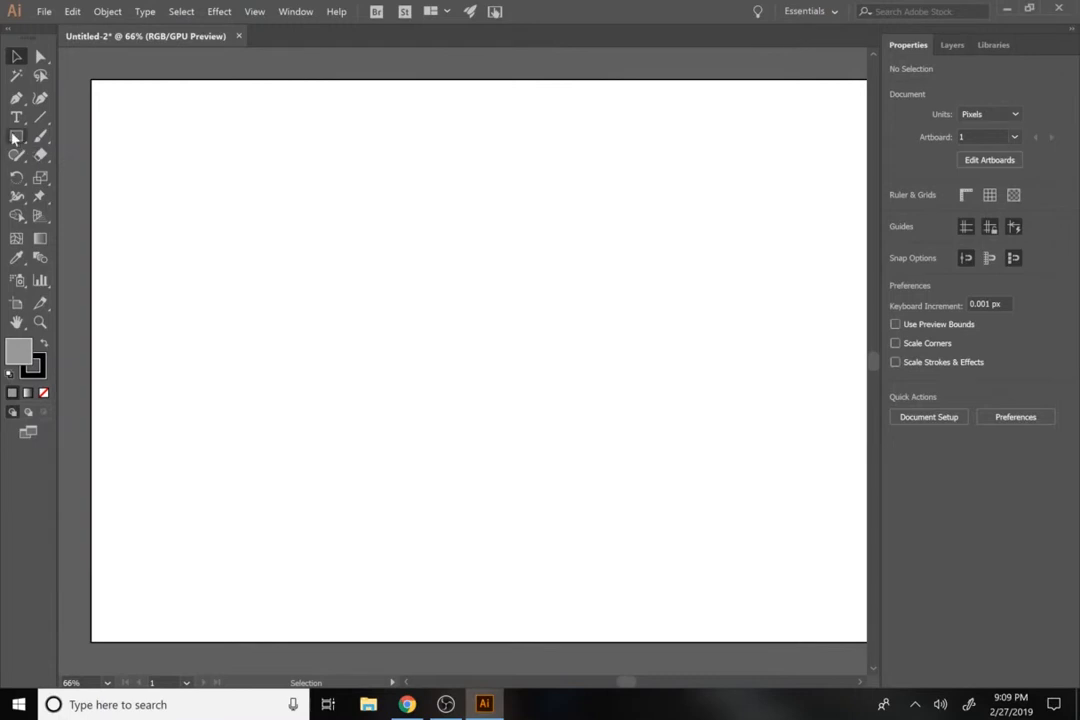
# - Set the stroke to none and draw a light gray side panel with a slanted right end in the new document
pyautogui.click(15, 137)
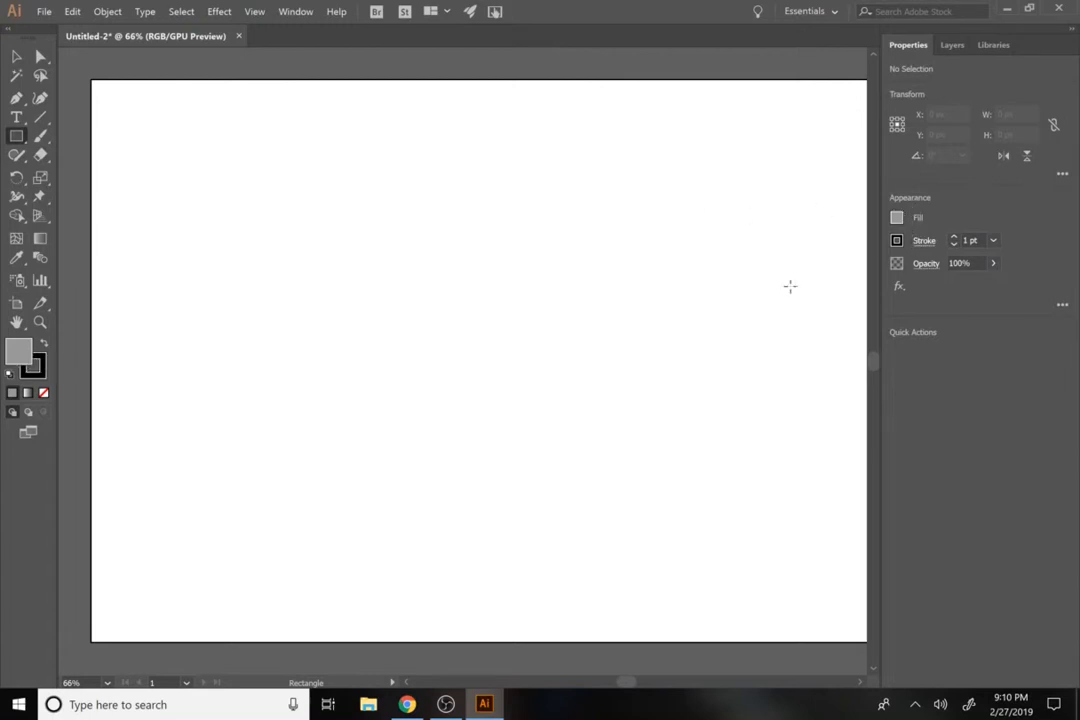
pyautogui.click(896, 240)
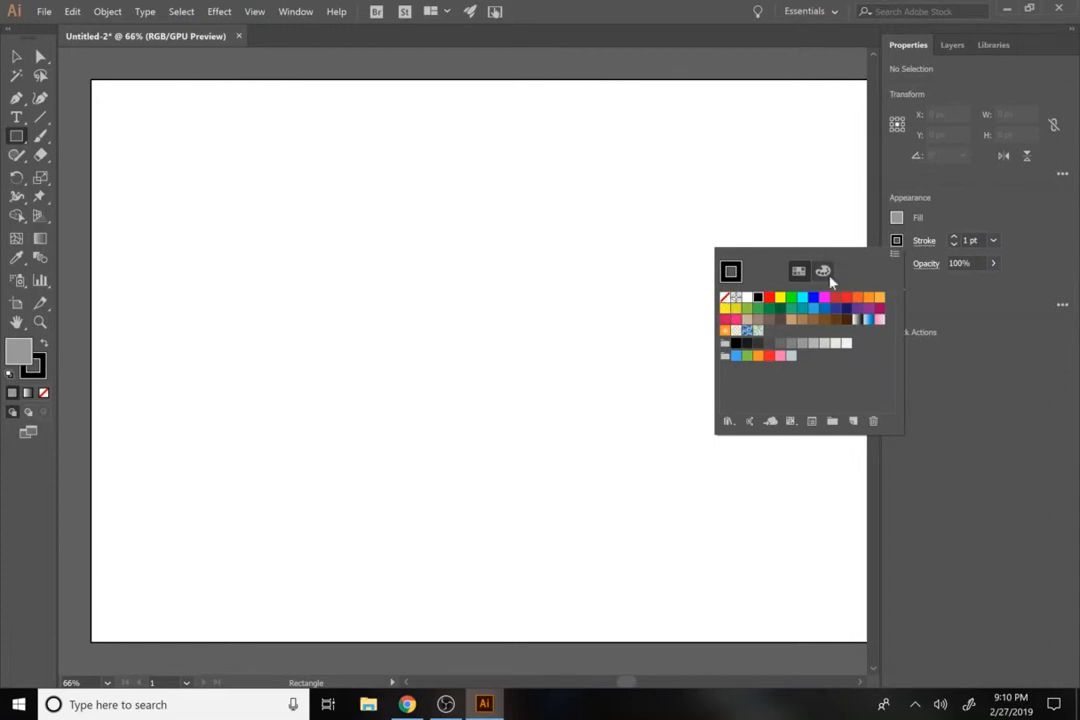
pyautogui.click(725, 298)
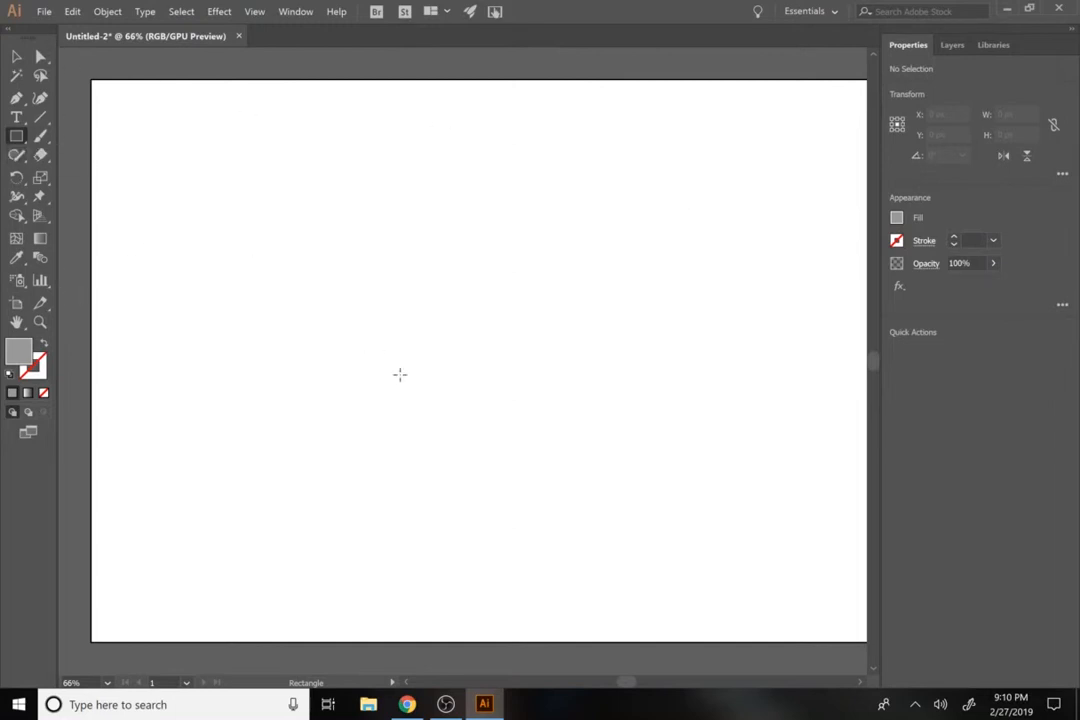
pyautogui.press('a')
pyautogui.moveTo(302, 322)
pyautogui.mouseDown()
pyautogui.moveTo(490, 422)
pyautogui.moveTo(459, 422)
pyautogui.mouseUp()
# - Draw a 353 x 50 px stripe across the gray panel and change its fill from magenta to a muted brick red
pyautogui.click(16, 136)
pyautogui.click(897, 217)
pyautogui.click(835, 320)
pyautogui.moveTo(302, 346); pyautogui.dragTo(486, 371)
pyautogui.click(897, 217)
pyautogui.click(880, 285)
pyautogui.click(822, 248)
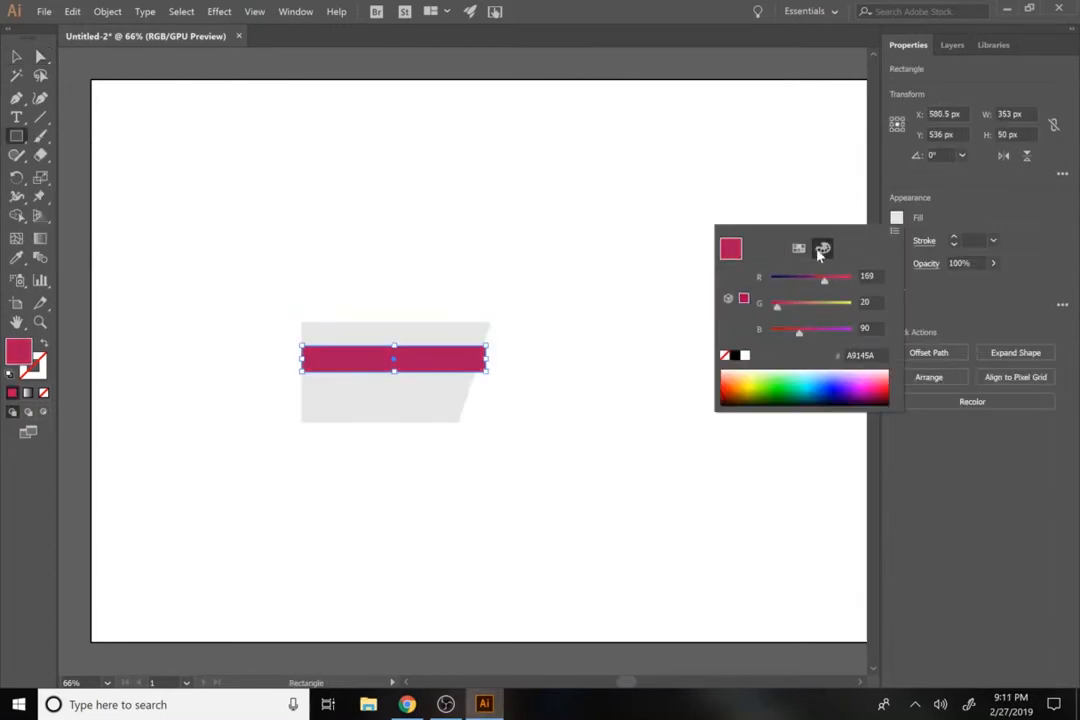
pyautogui.moveTo(776, 306); pyautogui.dragTo(822, 306)
# - Trim the red stripe's overhang past the panel's slanted end with the Shape Builder tool
pyautogui.click(17, 57)
pyautogui.moveTo(280, 300); pyautogui.dragTo(510, 440)
pyautogui.click(17, 216)
pyautogui.keyDown('alt'); pyautogui.click(482, 359); pyautogui.keyUp('alt')
# - Lengthen the striped panel toward the left and place a reflected copy of it on its right side
pyautogui.moveTo(301, 372); pyautogui.dragTo(221, 372)
pyautogui.moveTo(318, 414); pyautogui.dragTo(405, 442)
pyautogui.rightClick(405, 442)
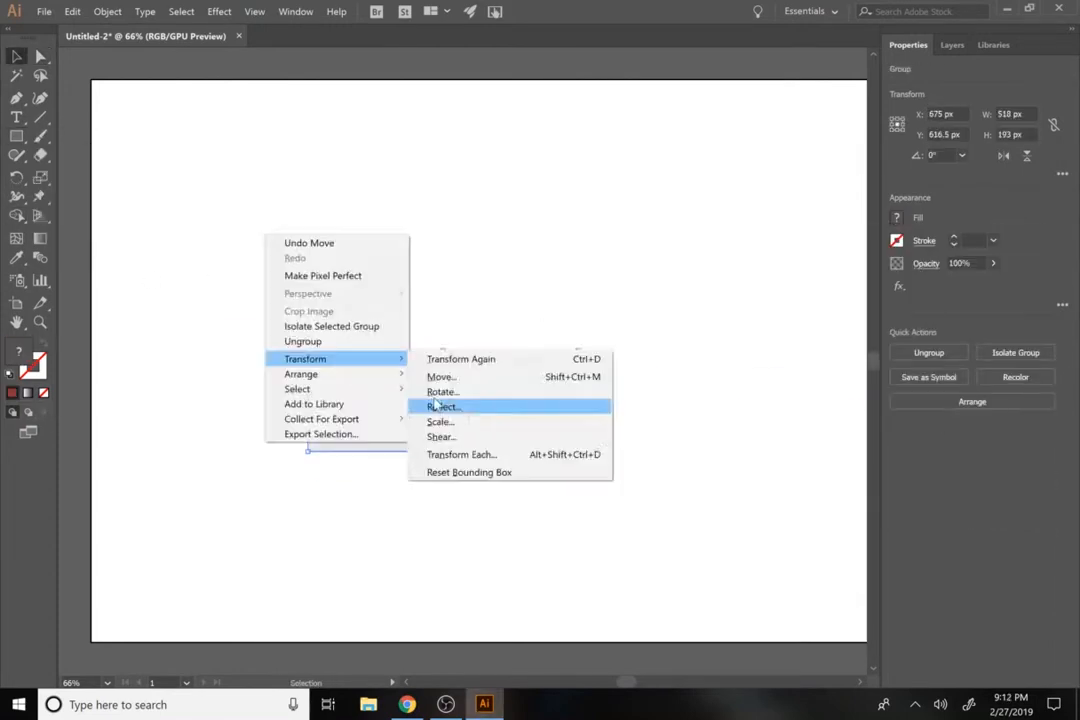
pyautogui.click(436, 405)
pyautogui.click(630, 448)
pyautogui.moveTo(443, 400); pyautogui.dragTo(732, 400)
# - Measure the left panel's slanted edge with a temporary line and delete the line
pyautogui.click(443, 436)
pyautogui.click(488, 337)
pyautogui.press('v')
pyautogui.press('Delete')
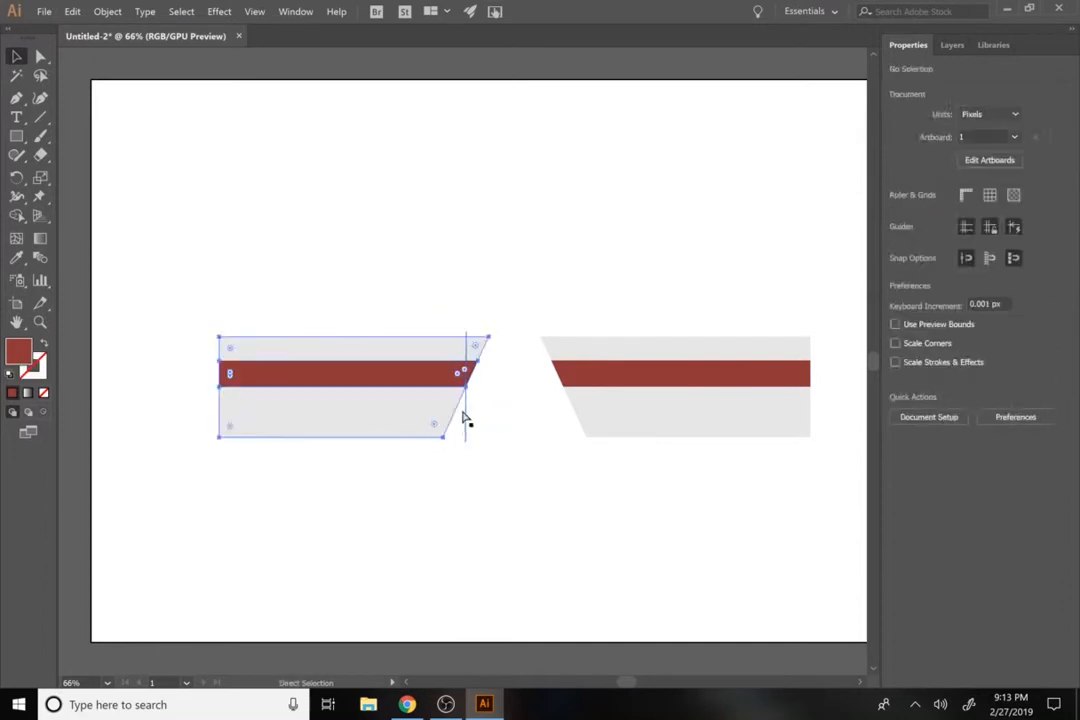
# - Draw a 212 px tall gray rectangle with no stroke between the two striped panels
pyautogui.click(16, 136)
pyautogui.moveTo(488, 337); pyautogui.dragTo(542, 443)
pyautogui.click(1016, 134)
pyautogui.write('212')
pyautogui.click(897, 240)
pyautogui.click(733, 299)
# - Add a dark red stripe across the gray end piece, aligned with the red stripes of the side panels
pyautogui.press('i')
pyautogui.click(16, 136)
pyautogui.press('i')
pyautogui.moveTo(488, 361)
pyautogui.mouseDown()
pyautogui.moveTo(542, 387)
pyautogui.moveTo(192, 400)
pyautogui.mouseUp()
pyautogui.click(897, 217)
pyautogui.click(984, 349)
# - Fit the dark red stripe to the full width of the gray end piece at the left panel's outer end
pyautogui.press('a')
pyautogui.click(192, 374)
pyautogui.press('v')
pyautogui.scroll(3, 110, 386)
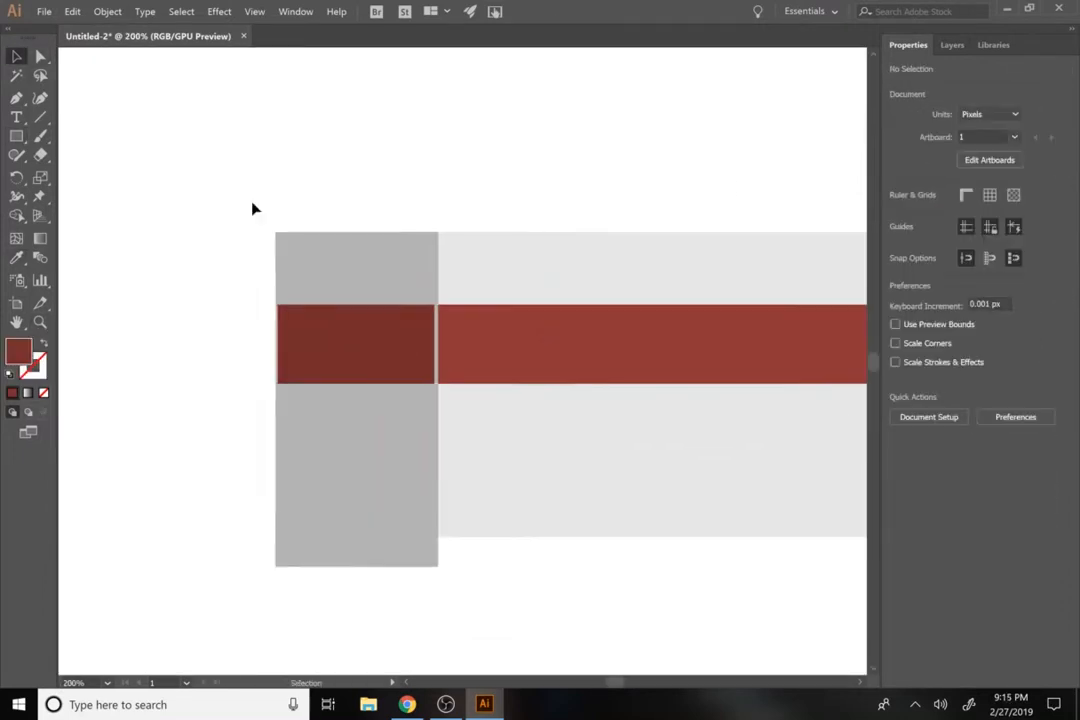
pyautogui.moveTo(800, 300); pyautogui.dragTo(108, 381)
pyautogui.click(680, 446)
# - Build a chimney of four alternating red and dark red rectangles on top of the left panel
pyautogui.press('z')
pyautogui.keyDown('alt'); pyautogui.click(385, 556); pyautogui.keyUp('alt')
pyautogui.press('v')
pyautogui.moveTo(156, 572); pyautogui.dragTo(341, 461)
pyautogui.moveTo(327, 363); pyautogui.dragTo(327, 418)
pyautogui.moveTo(354, 447); pyautogui.dragTo(376, 460)
pyautogui.click(897, 217)
pyautogui.moveTo(830, 332); pyautogui.dragTo(808, 332)
# - Shorten the gray end piece at the far left to line up with the side panel's lower edge
pyautogui.press('a')
pyautogui.click(170, 586)
pyautogui.moveTo(117, 586); pyautogui.dragTo(117, 576)
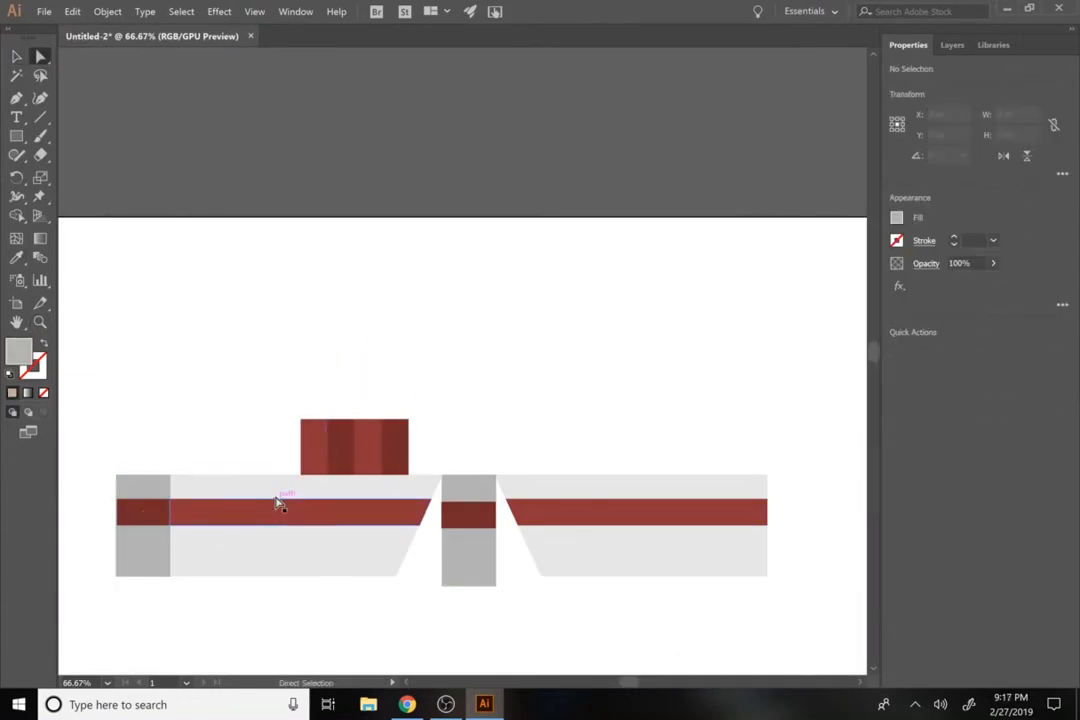
# - Move each building and chimney part, in place, onto its own new layer and delete the empty Layer 1
pyautogui.press('v')
pyautogui.click(630, 512)
pyautogui.hotkey('ctrl', 'x')
pyautogui.click(952, 45)
pyautogui.click(1032, 681)
pyautogui.hotkey('ctrl', 'f')
pyautogui.click(1032, 681)
pyautogui.click(1032, 681)
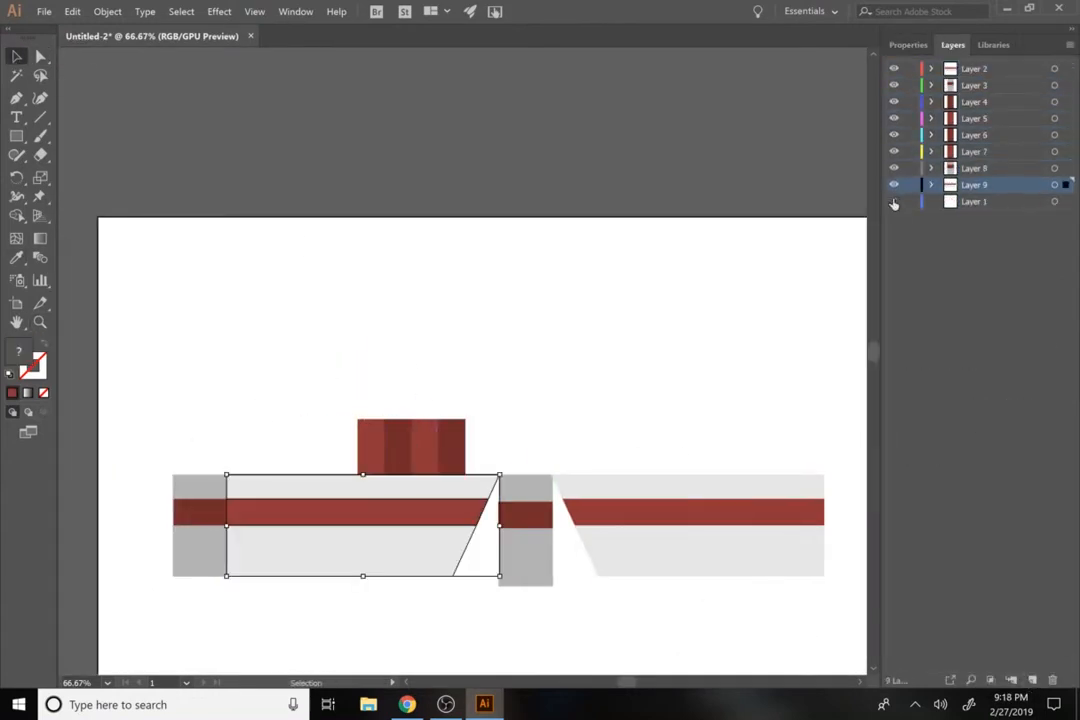
pyautogui.click(1052, 681)
# - Rename Layer 2 as right side, Layer 3 as front and Layer 4 as chimney far right
pyautogui.doubleClick(974, 68)
pyautogui.write('right side')
pyautogui.doubleClick(974, 85)
pyautogui.write('front')
pyautogui.doubleClick(974, 101)
pyautogui.write('chimney far side')
pyautogui.press('BackSpace')
pyautogui.press('BackSpace')
pyautogui.press('BackSpace')
pyautogui.press('BackSpace')
pyautogui.write('right')
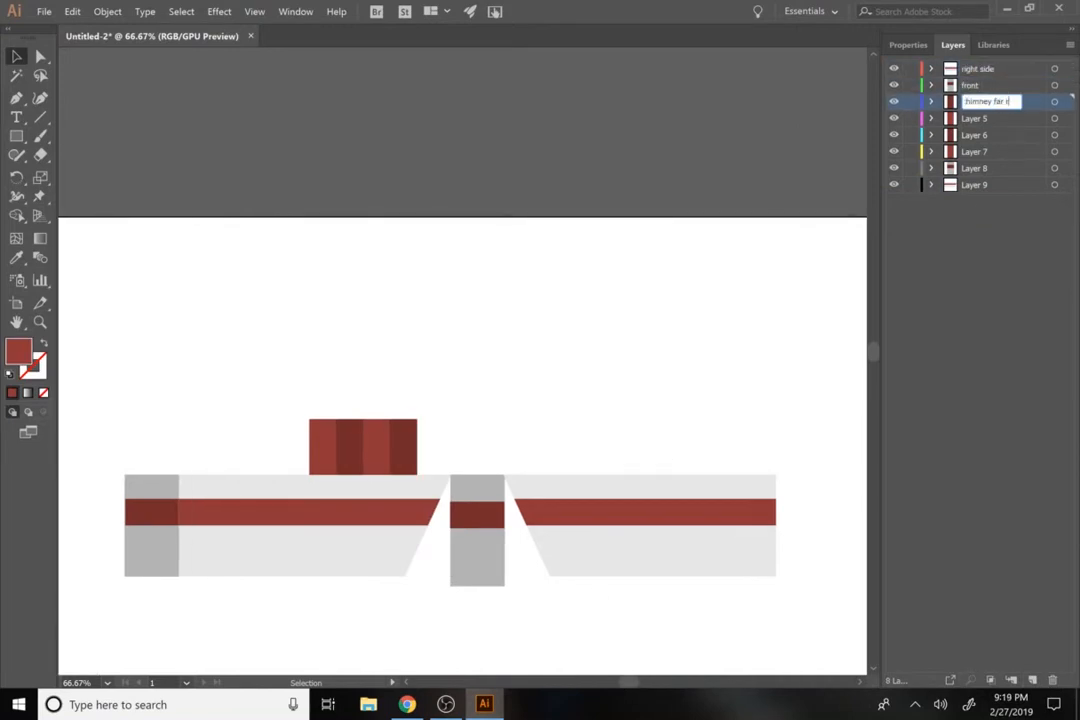
# - Rename Layers 5 to 9 as chimney 2nd from right, chimney 2nd from left, chimney far left, back and left side
pyautogui.doubleClick(972, 120)
pyautogui.write('chimney 2nd from right')
pyautogui.doubleClick(972, 135)
pyautogui.write('chimney 2nd from left')
pyautogui.doubleClick(972, 151)
pyautogui.write('chimney far left')
pyautogui.doubleClick(973, 185)
pyautogui.write('left side')
pyautogui.press('Return')
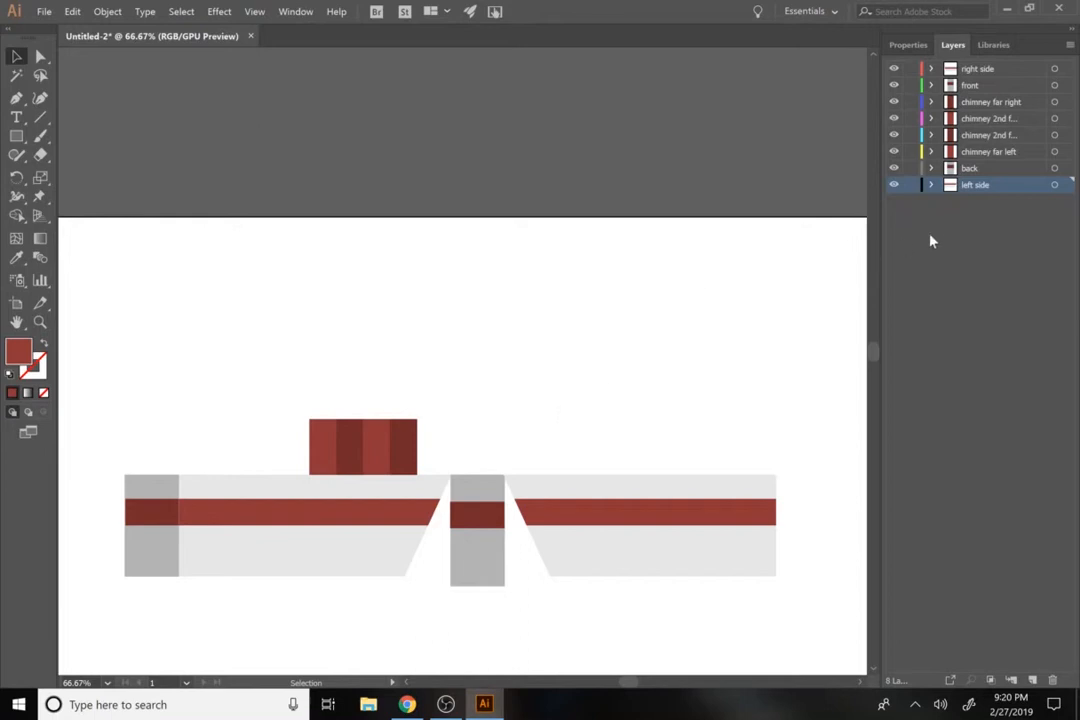
# - Check which part each of the upper four layers holds by hiding and showing the layers one at a time
pyautogui.click(984, 71)
pyautogui.click(979, 89)
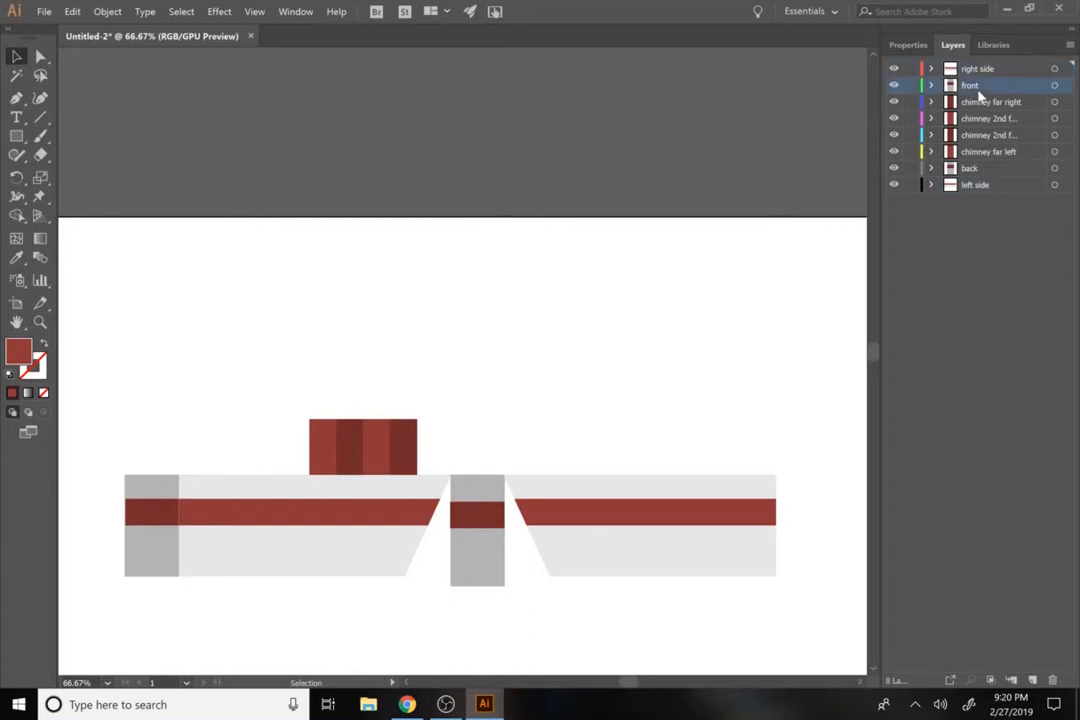
pyautogui.click(975, 102)
pyautogui.click(895, 69)
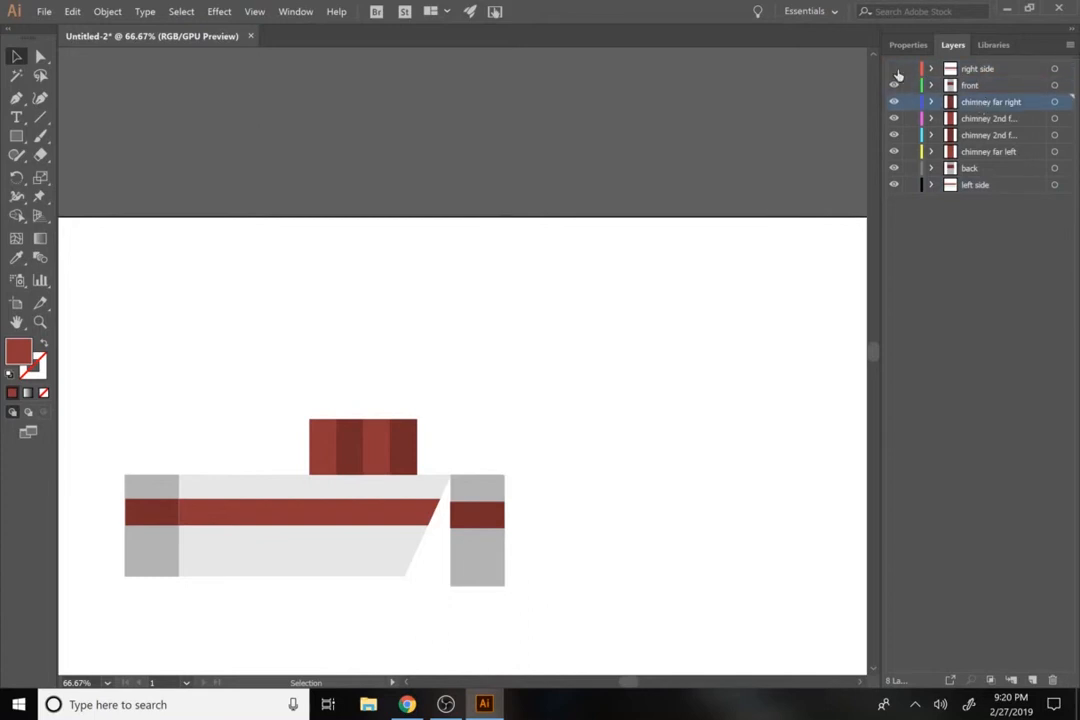
pyautogui.click(894, 69)
pyautogui.click(894, 85)
pyautogui.click(894, 85)
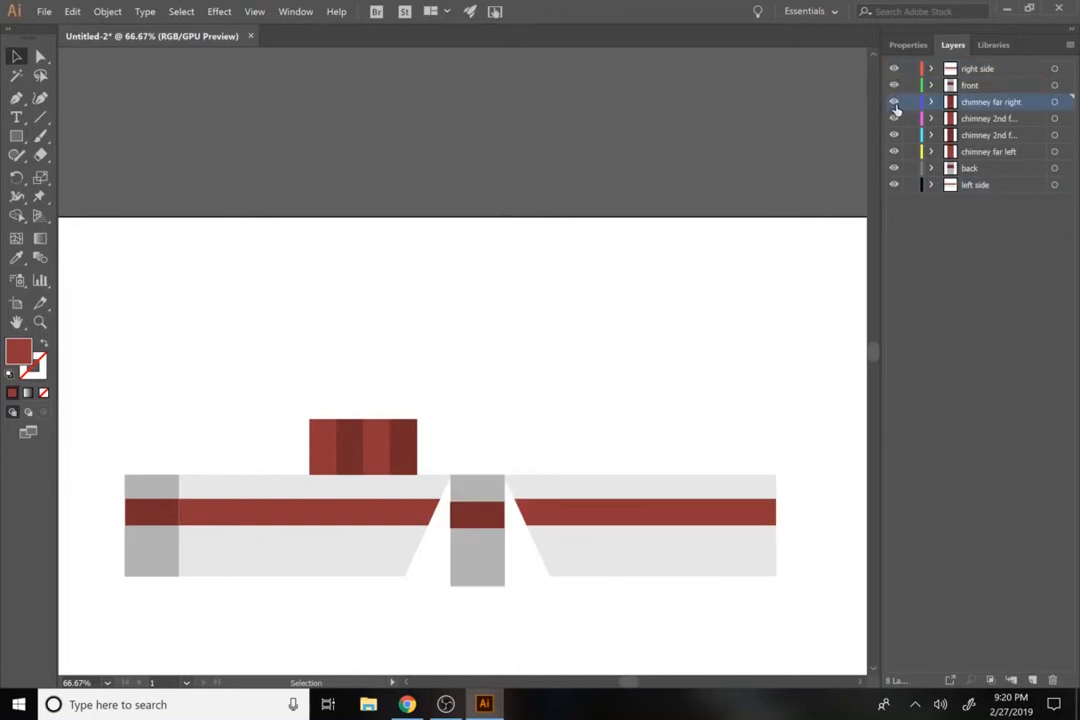
pyautogui.click(894, 104)
pyautogui.click(894, 108)
pyautogui.click(894, 119)
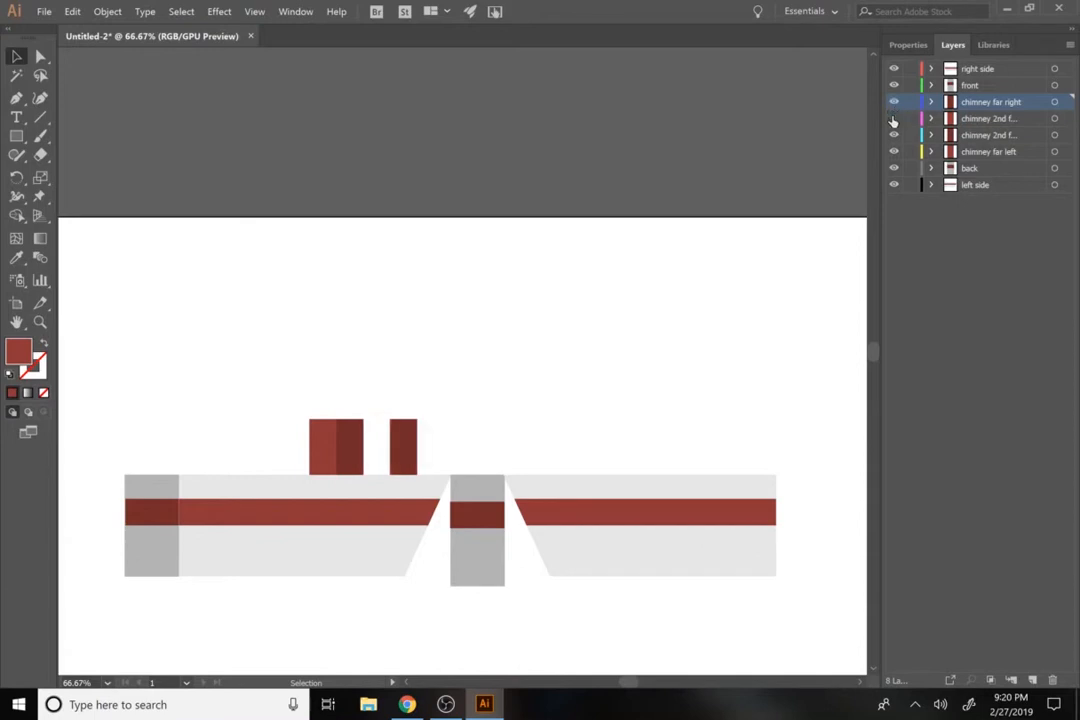
pyautogui.click(894, 119)
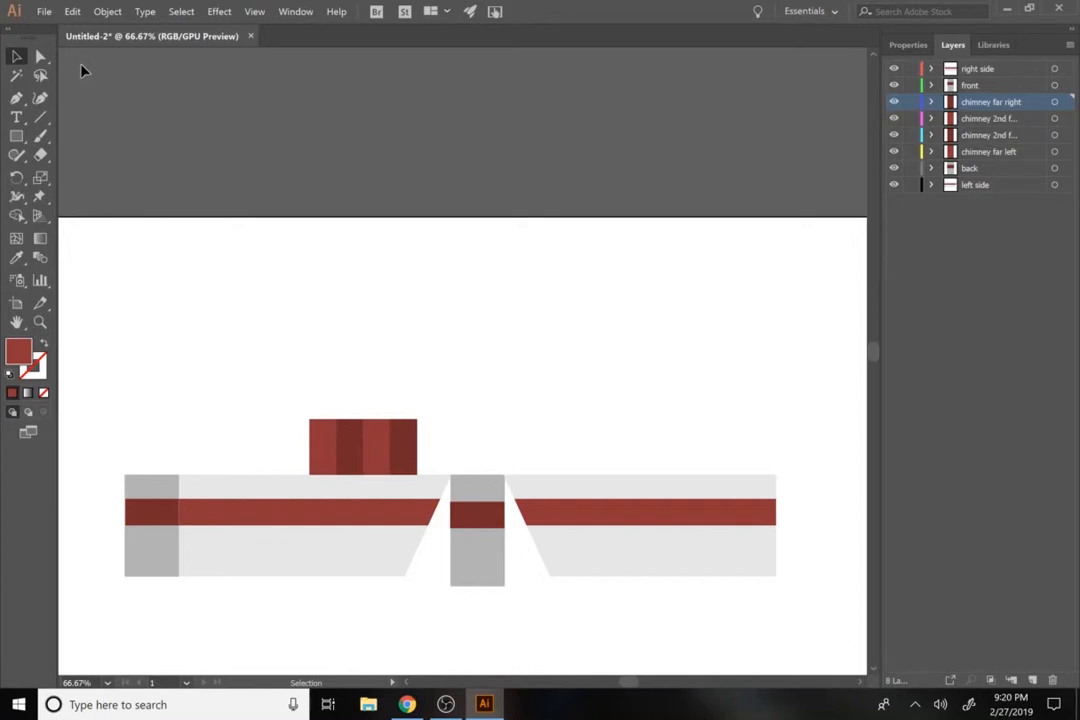
# - Save the building document as an Illustrator file named cheer
pyautogui.click(43, 12)
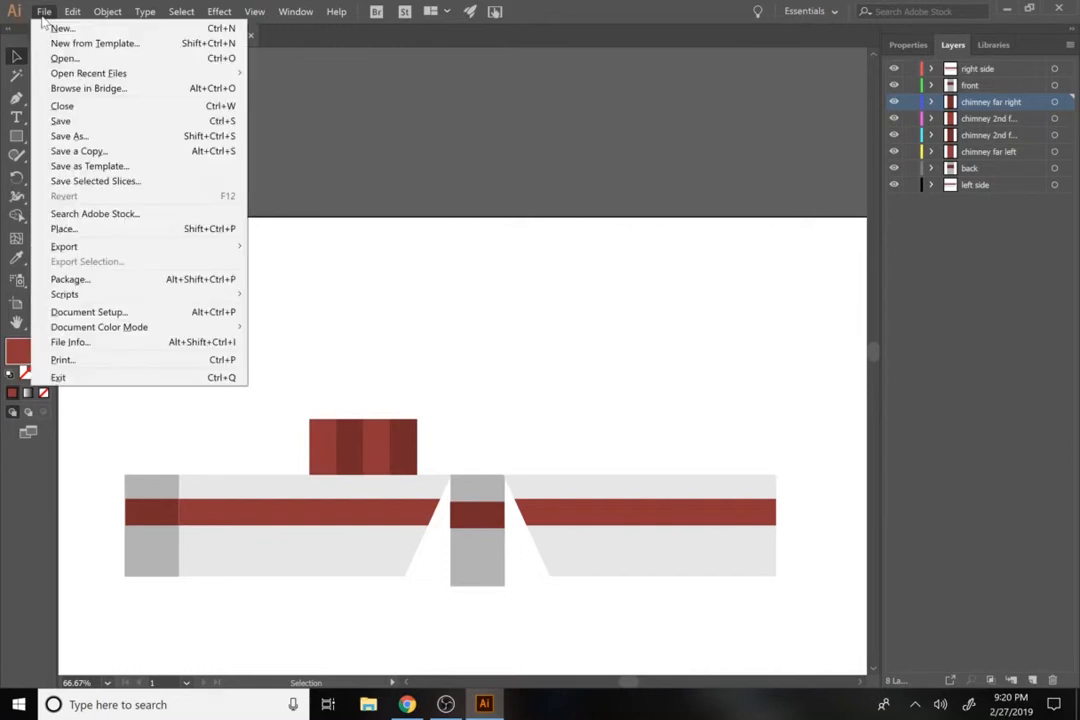
pyautogui.click(65, 120)
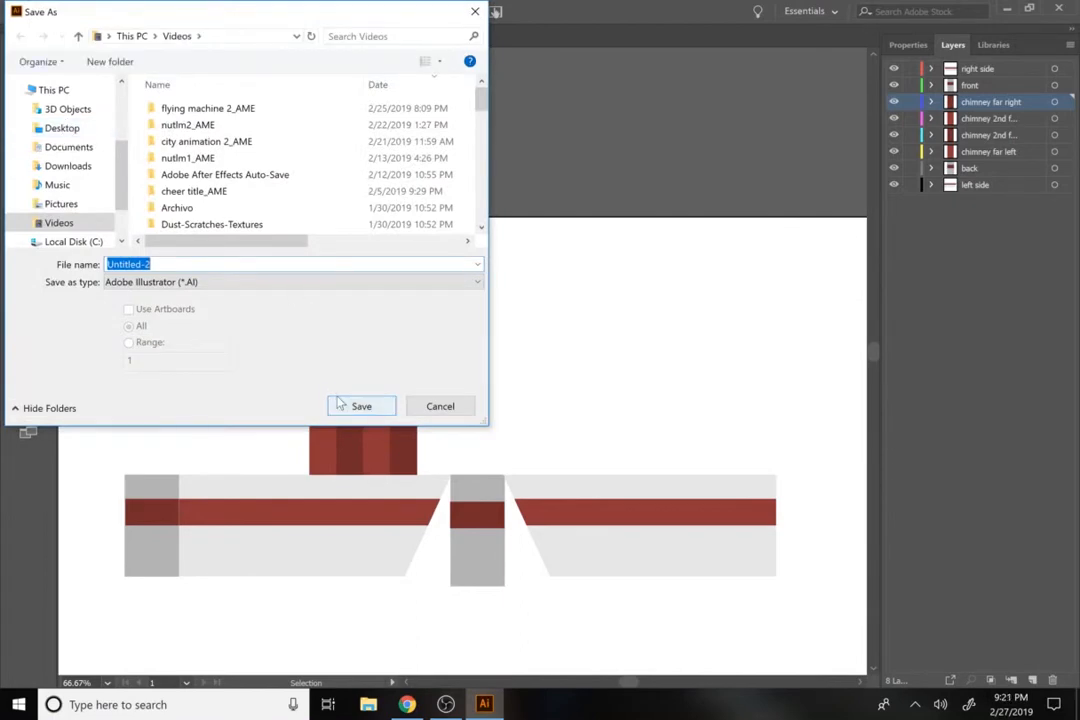
pyautogui.write('cheer')
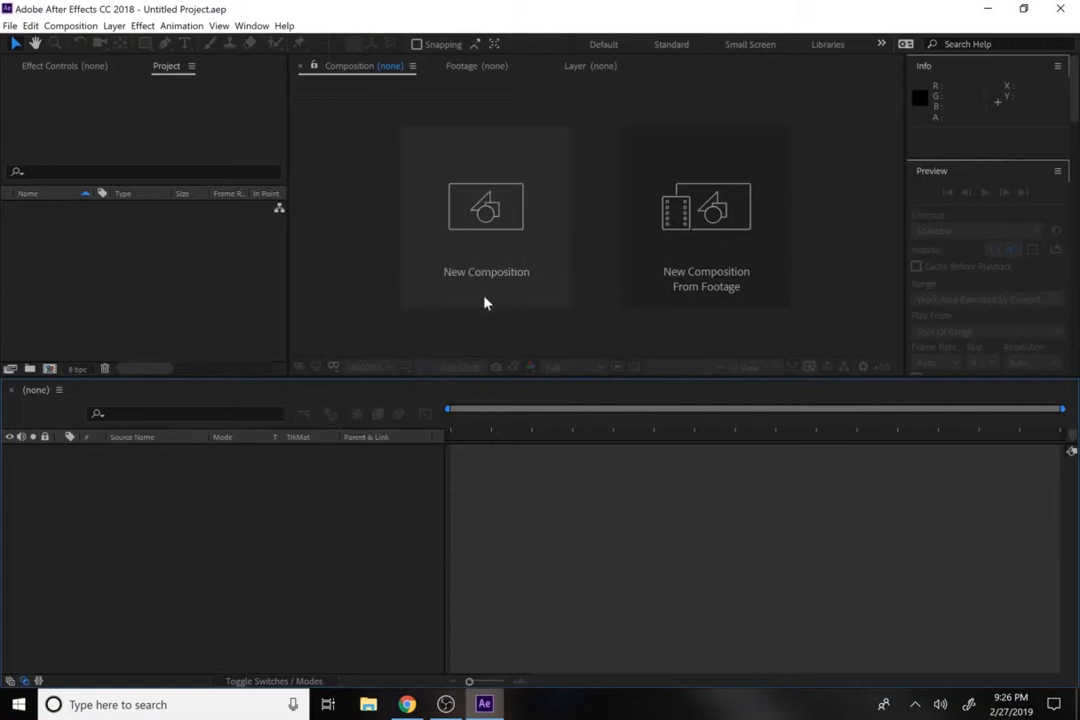
# - Start a new composition with a width of 1920 px and a duration of 0:00:20:00
pyautogui.click(490, 218)
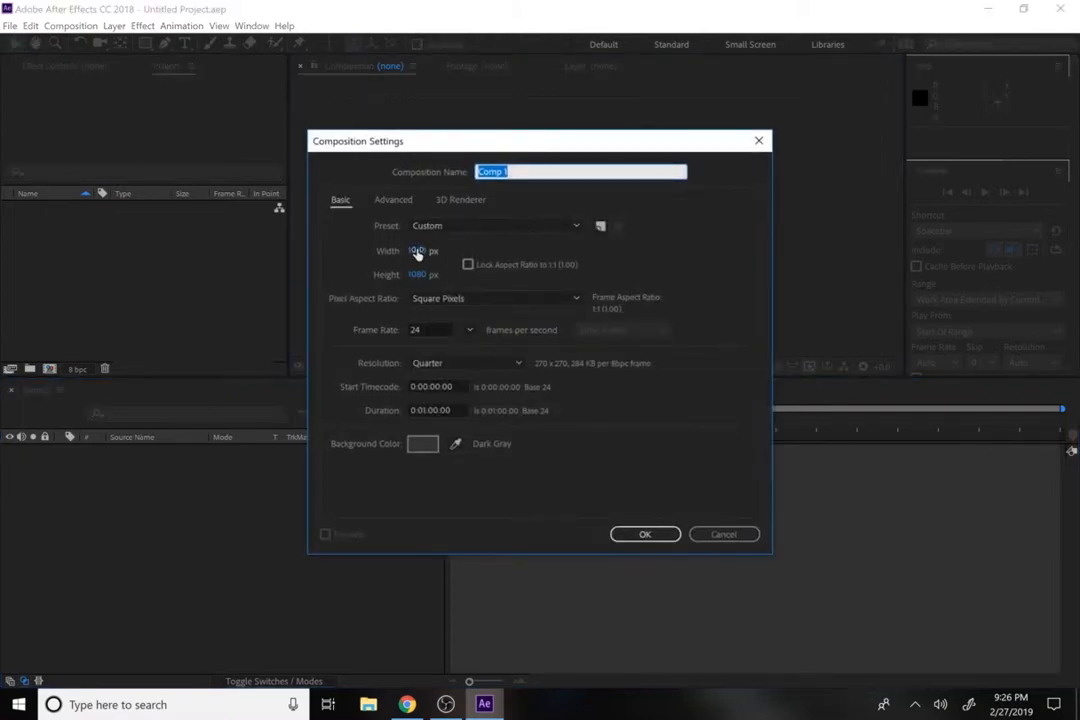
pyautogui.click(418, 251)
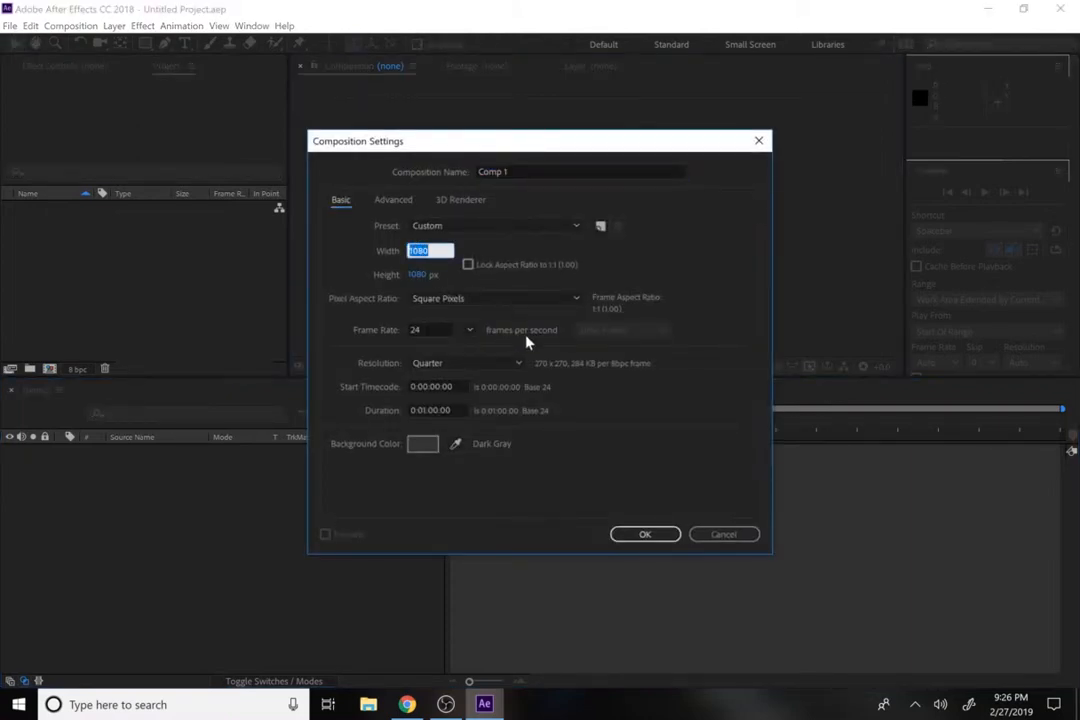
pyautogui.write('1920')
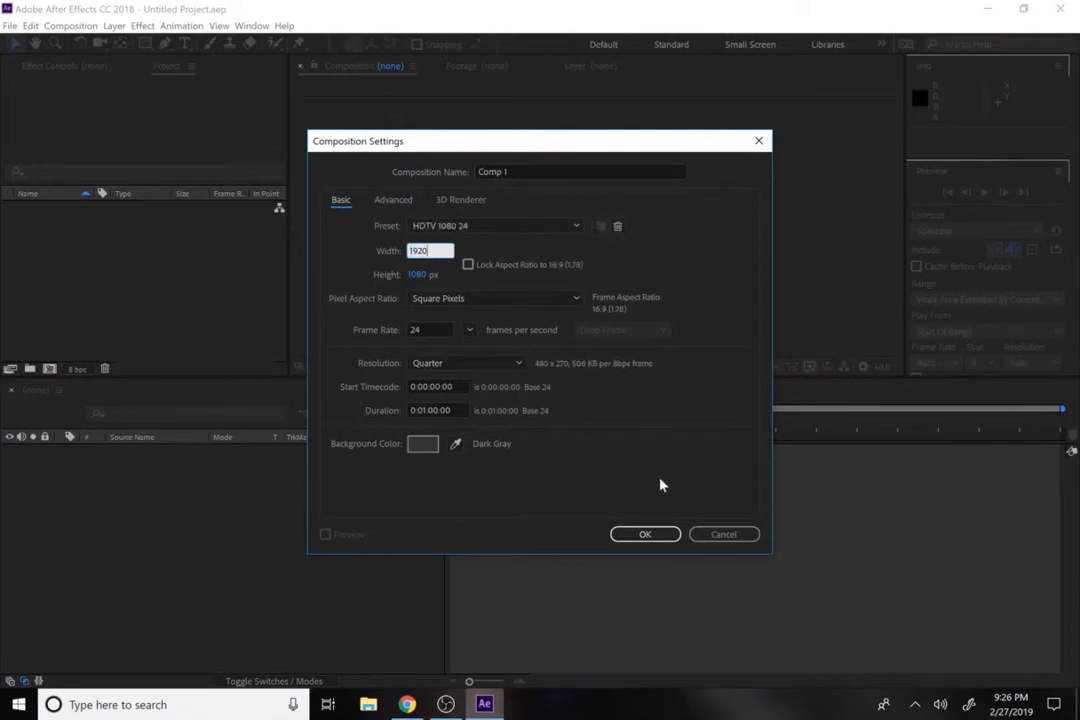
pyautogui.click(650, 487)
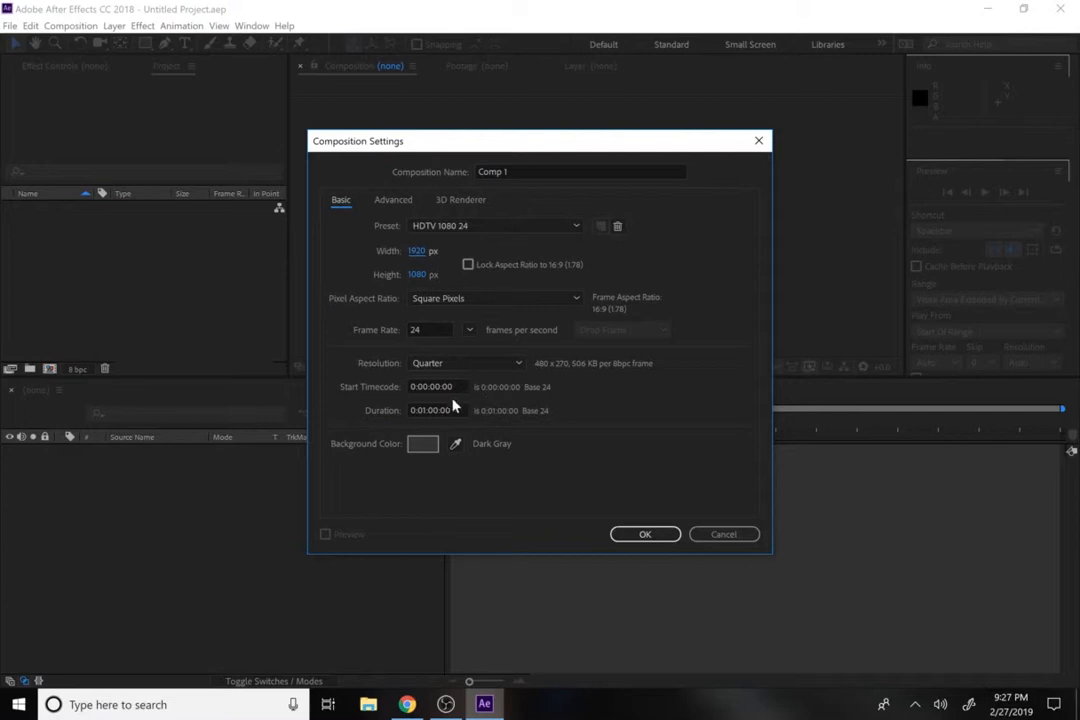
pyautogui.moveTo(456, 409); pyautogui.dragTo(431, 421)
pyautogui.moveTo(422, 411); pyautogui.dragTo(473, 417)
pyautogui.write('0:')
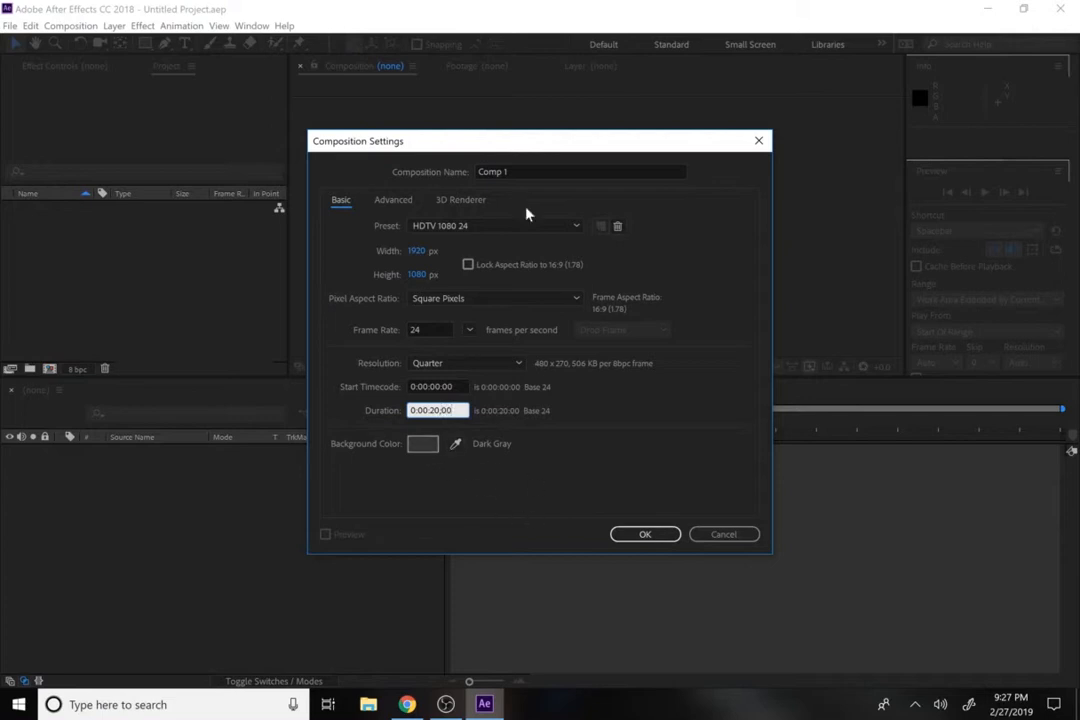
pyautogui.moveTo(540, 146); pyautogui.dragTo(708, 190)
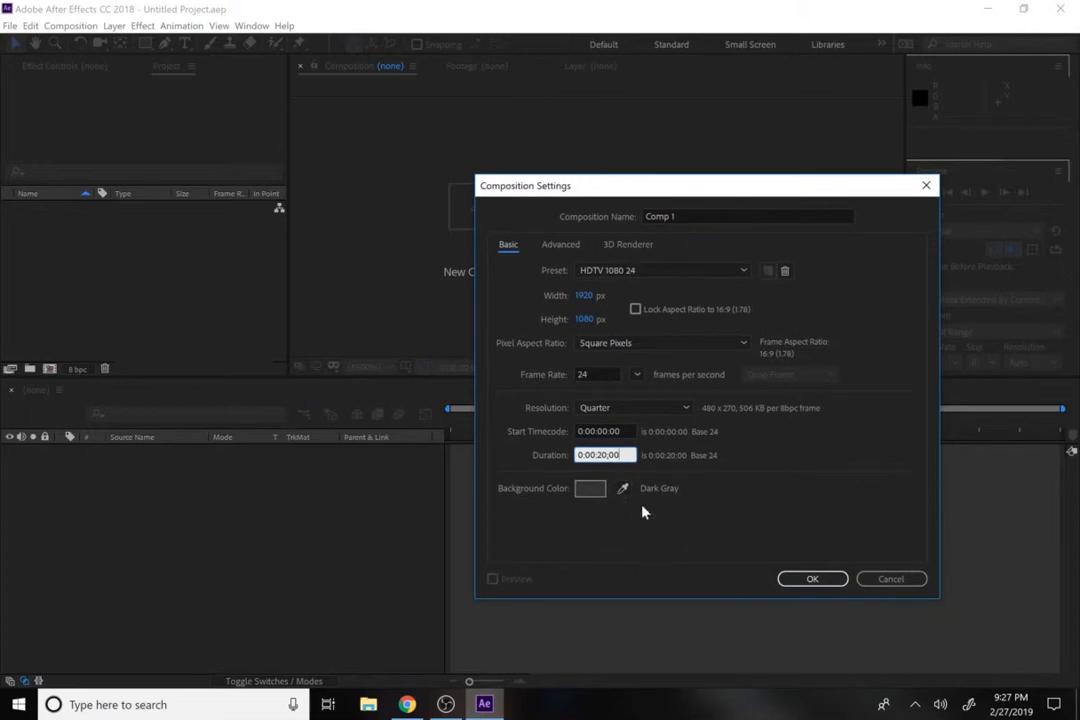
# - Lighten the composition's background color to gray 4D4D4D and create the composition
pyautogui.click(588, 492)
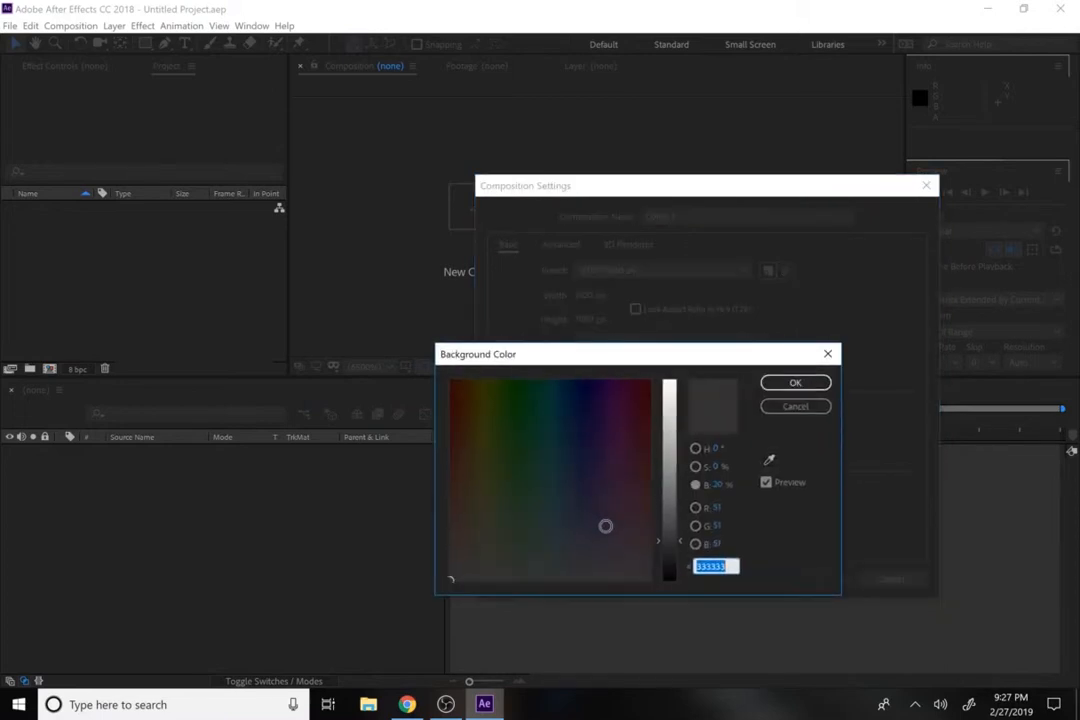
pyautogui.moveTo(672, 540); pyautogui.dragTo(668, 520)
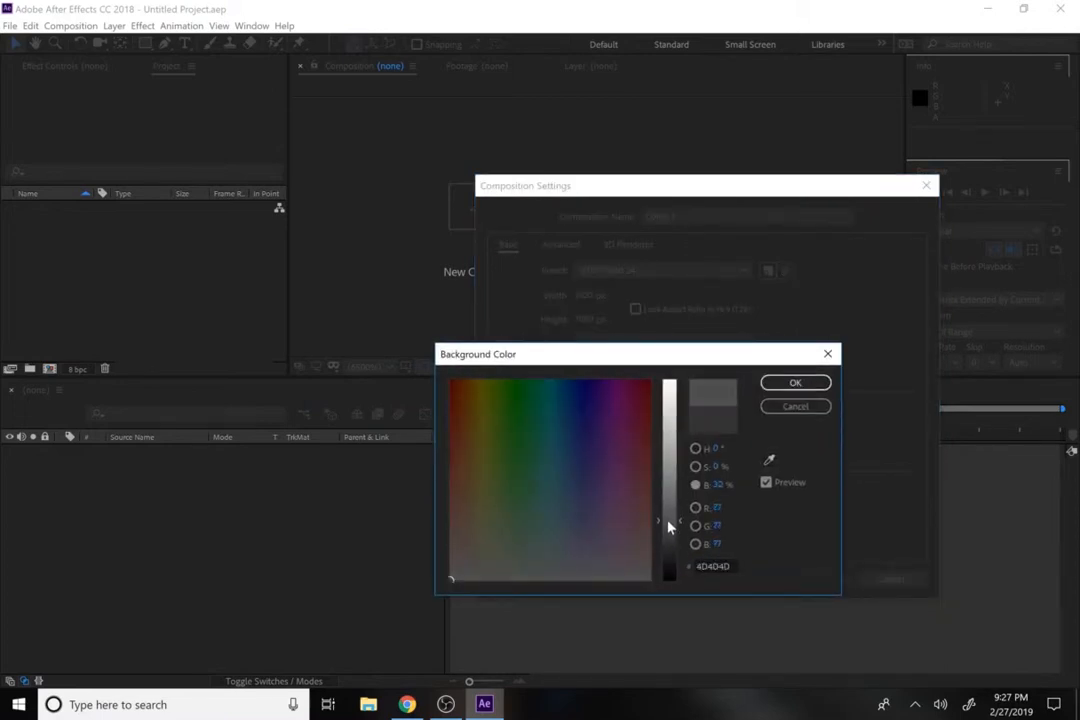
pyautogui.click(818, 385)
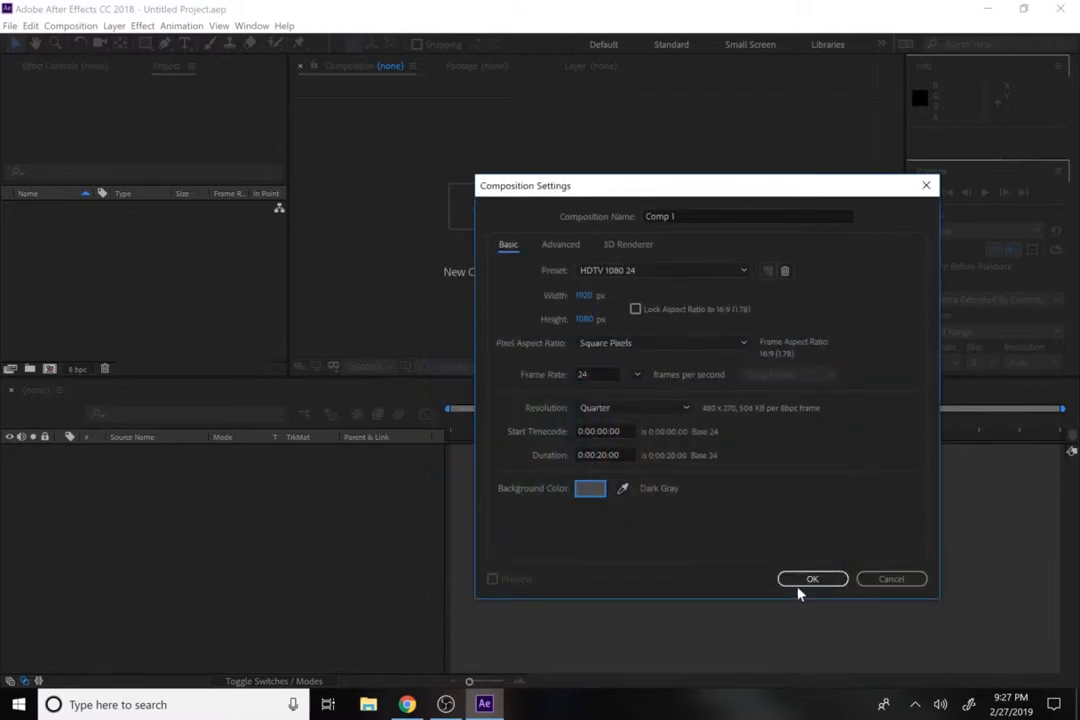
pyautogui.click(798, 585)
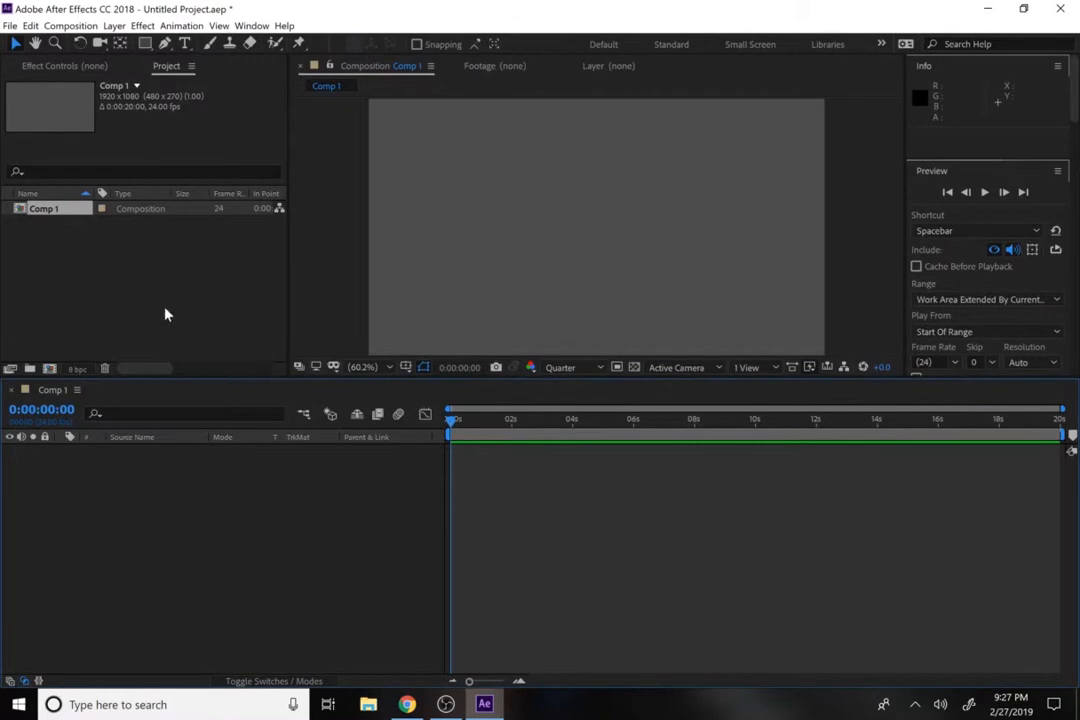
# - Import the sign post 3D Illustrator file as a Composition with footage dimensions set to Layer Size
pyautogui.click(122, 285)
pyautogui.doubleClick(122, 285)
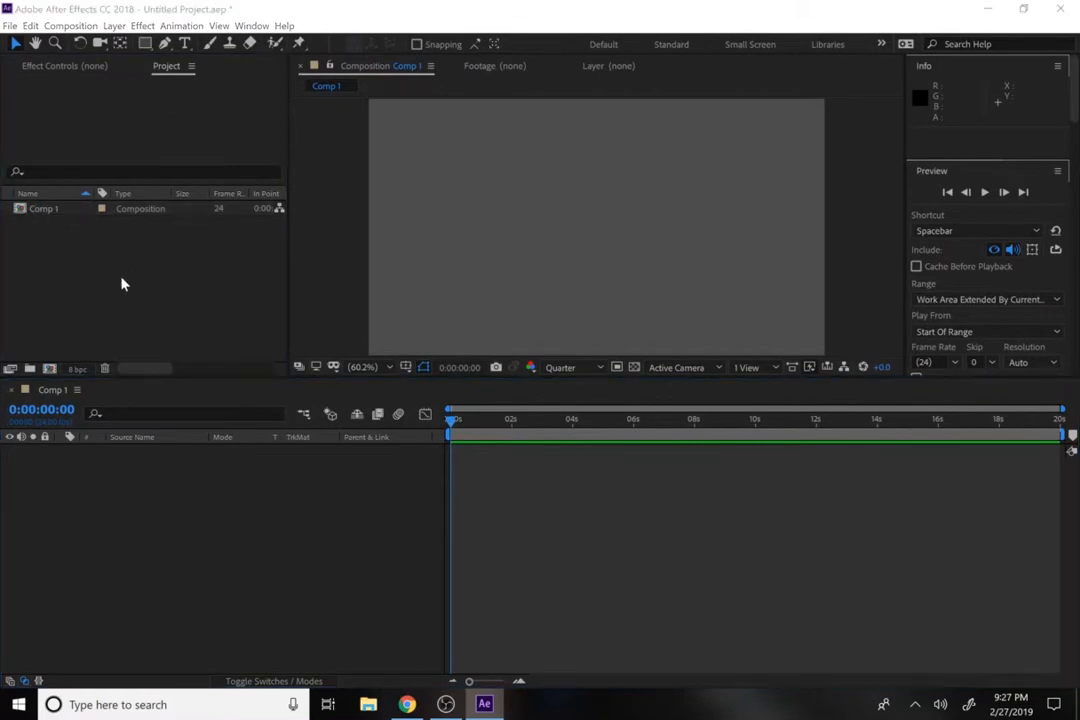
pyautogui.scroll(10, 282, 316)
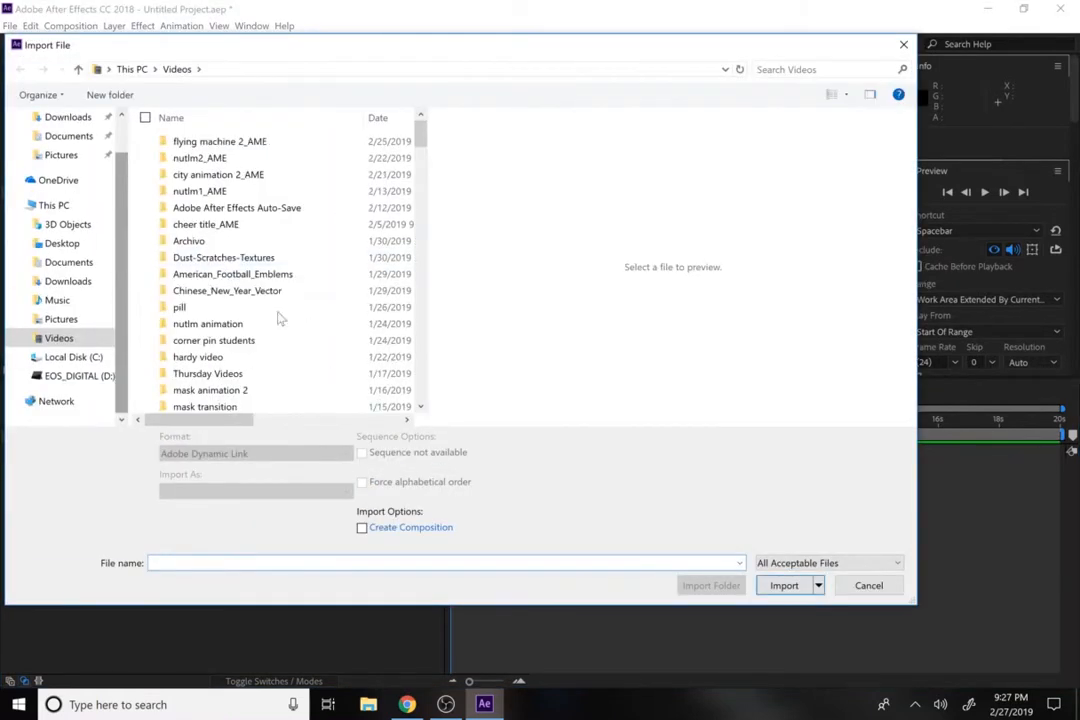
pyautogui.scroll(-5, 424, 281)
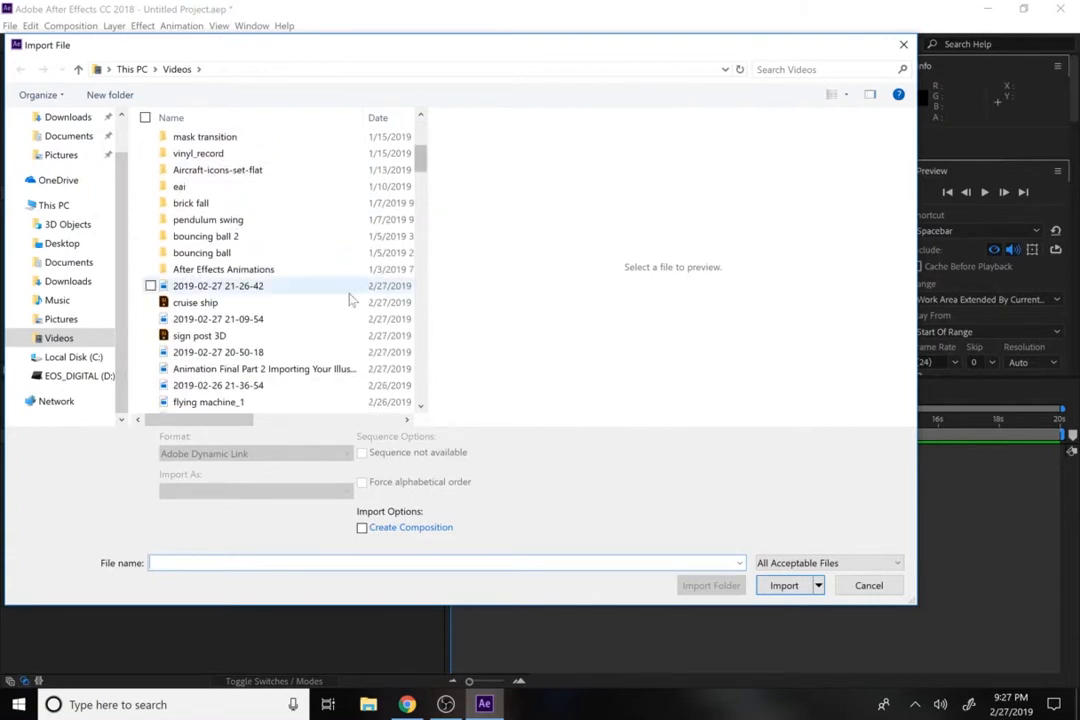
pyautogui.doubleClick(205, 337)
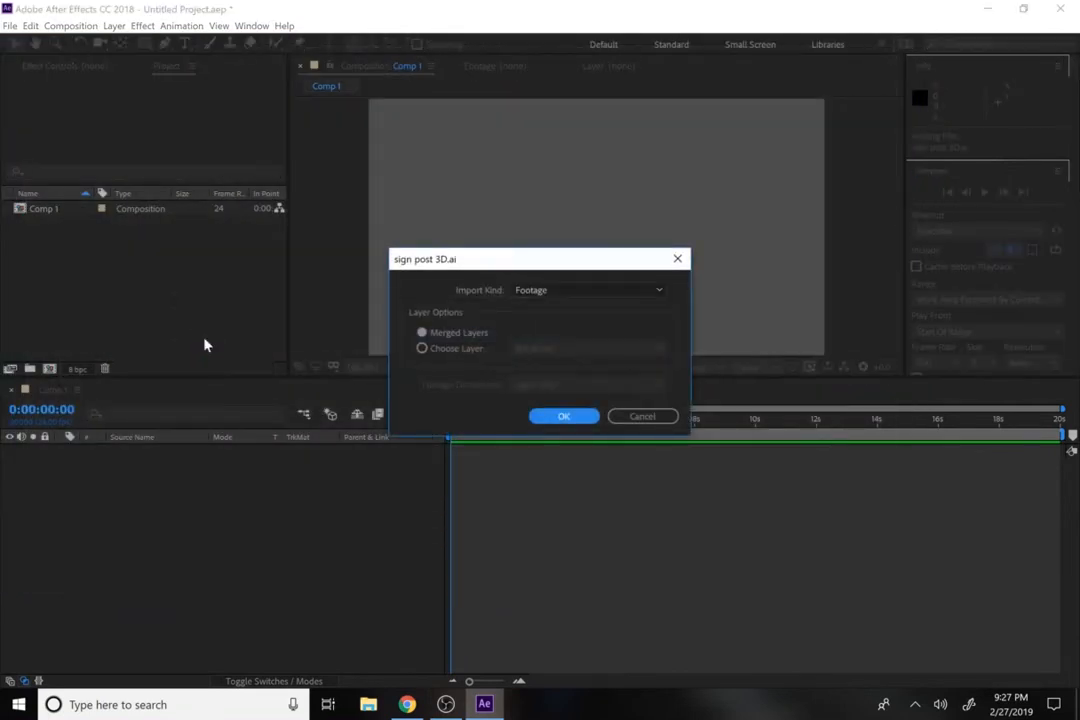
pyautogui.click(526, 296)
pyautogui.click(535, 324)
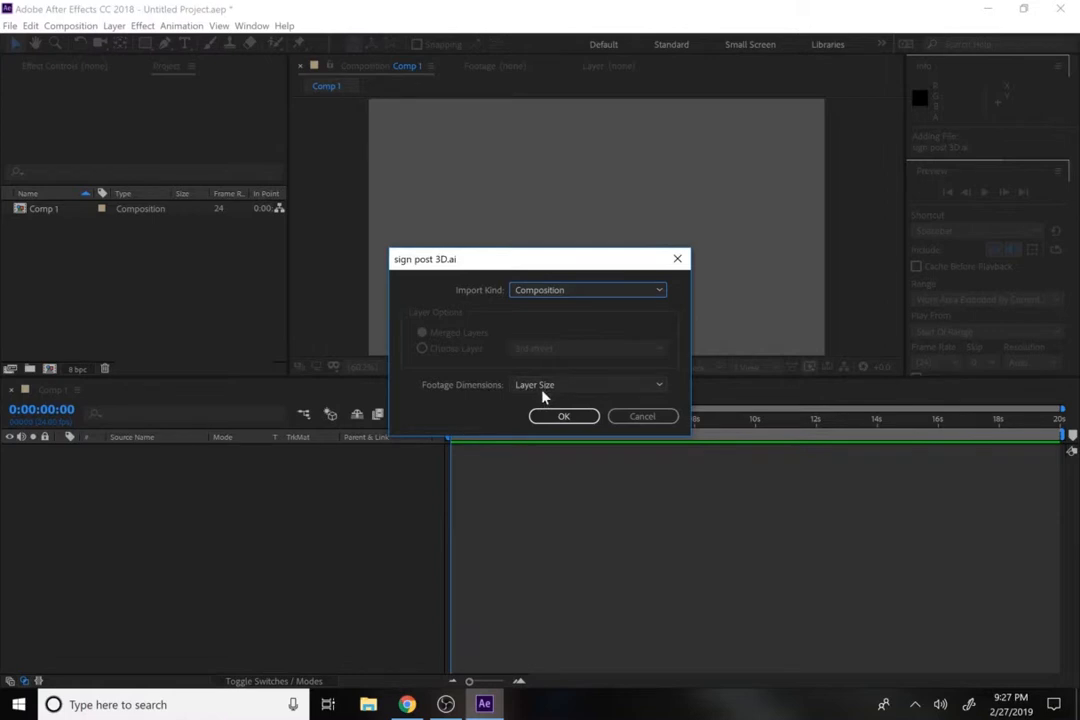
pyautogui.click(545, 416)
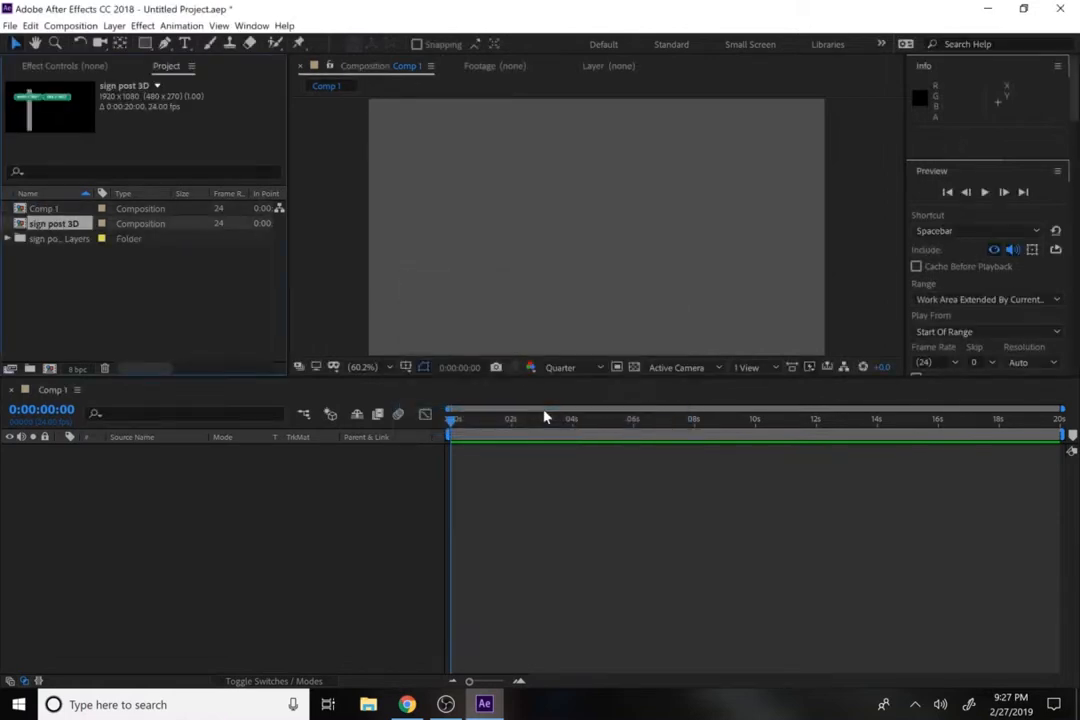
# - Add the 3rd street layer from the sign post 3D Layers folder to Comp 1 and place it in the frame's upper right
pyautogui.click(8, 239)
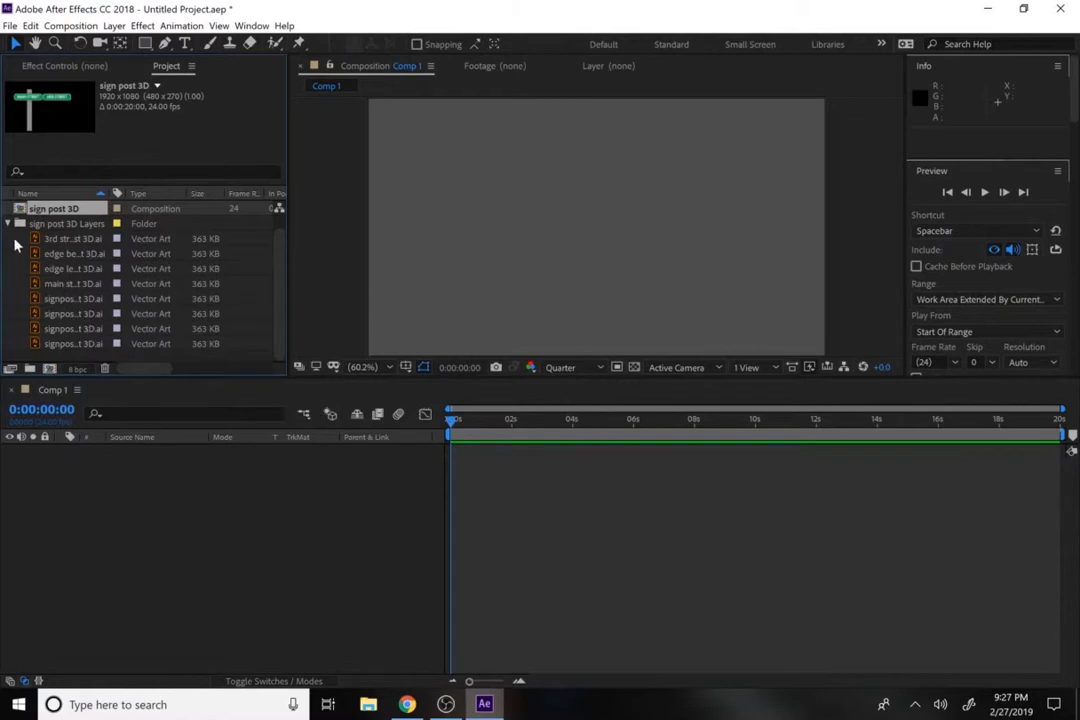
pyautogui.moveTo(14, 239)
pyautogui.mouseDown()
pyautogui.moveTo(67, 312)
pyautogui.moveTo(12, 259)
pyautogui.mouseUp()
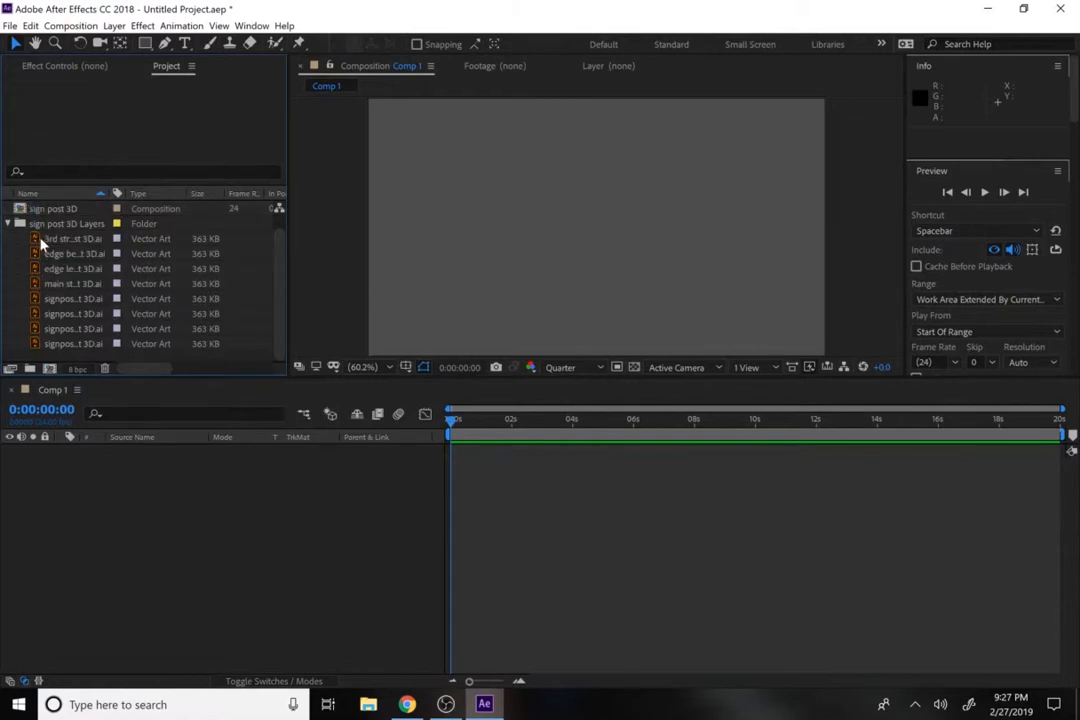
pyautogui.click(48, 240)
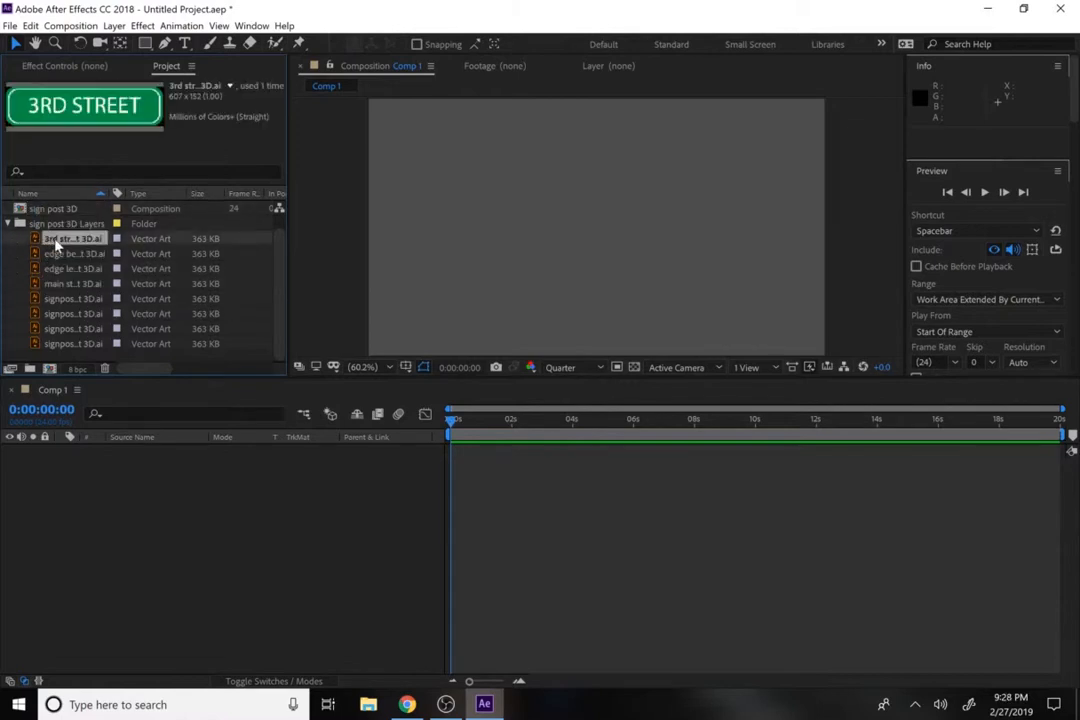
pyautogui.moveTo(60, 241); pyautogui.dragTo(89, 472)
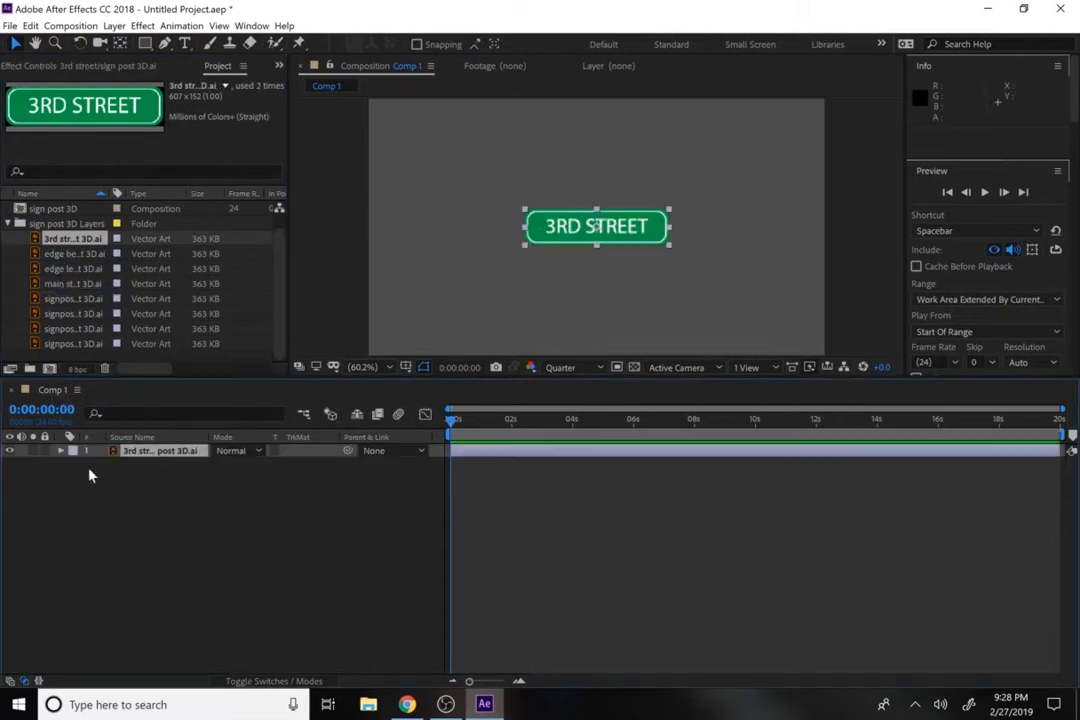
pyautogui.moveTo(597, 227); pyautogui.dragTo(705, 176)
# - Add the edge between signs layer below the 3rd street layer and align the two layers on their vertical centers
pyautogui.moveTo(80, 255); pyautogui.dragTo(89, 474)
pyautogui.scroll(-5, 955, 200)
pyautogui.click(1029, 112)
pyautogui.click(599, 212)
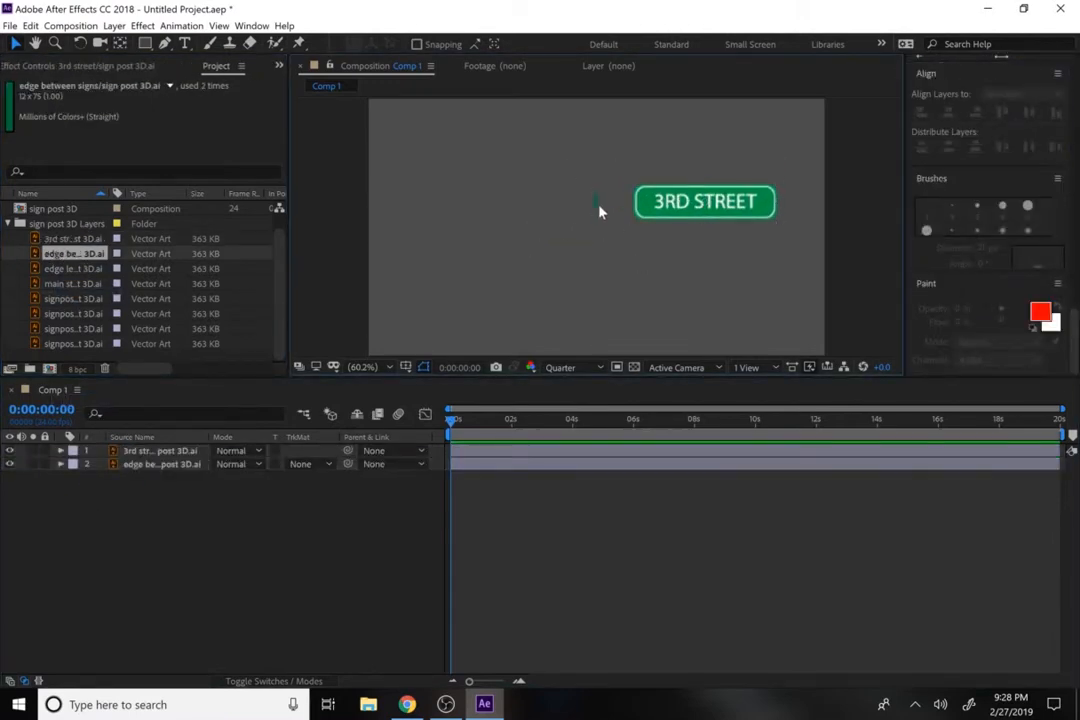
pyautogui.click(597, 206)
pyautogui.click(595, 219)
pyautogui.moveTo(596, 207); pyautogui.dragTo(598, 310)
pyautogui.keyDown('shift'); pyautogui.click(700, 203); pyautogui.keyUp('shift')
pyautogui.click(1028, 113)
pyautogui.click(600, 240)
# - Move the edge between signs layer right until it meets the left side of the 3RD STREET sign, working at 400% magnification
pyautogui.click(627, 201)
pyautogui.scroll(1, 388, 368)
pyautogui.click(378, 368)
pyautogui.click(381, 580)
pyautogui.moveTo(639, 248); pyautogui.dragTo(557, 316)
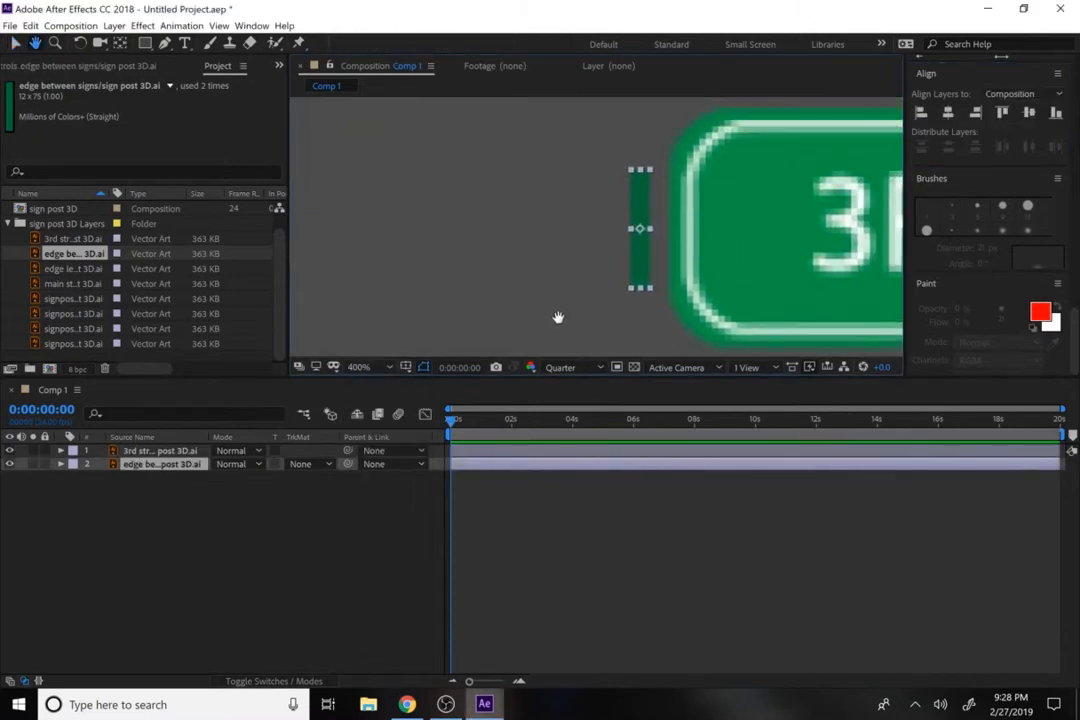
pyautogui.press('Right')
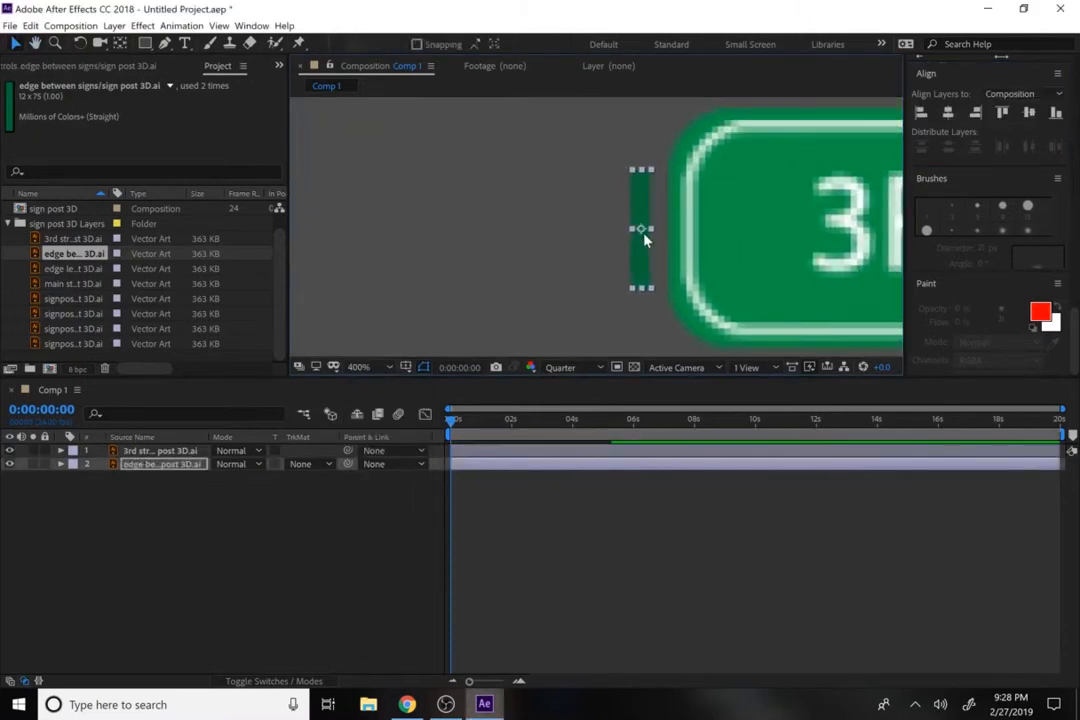
pyautogui.press('Right')
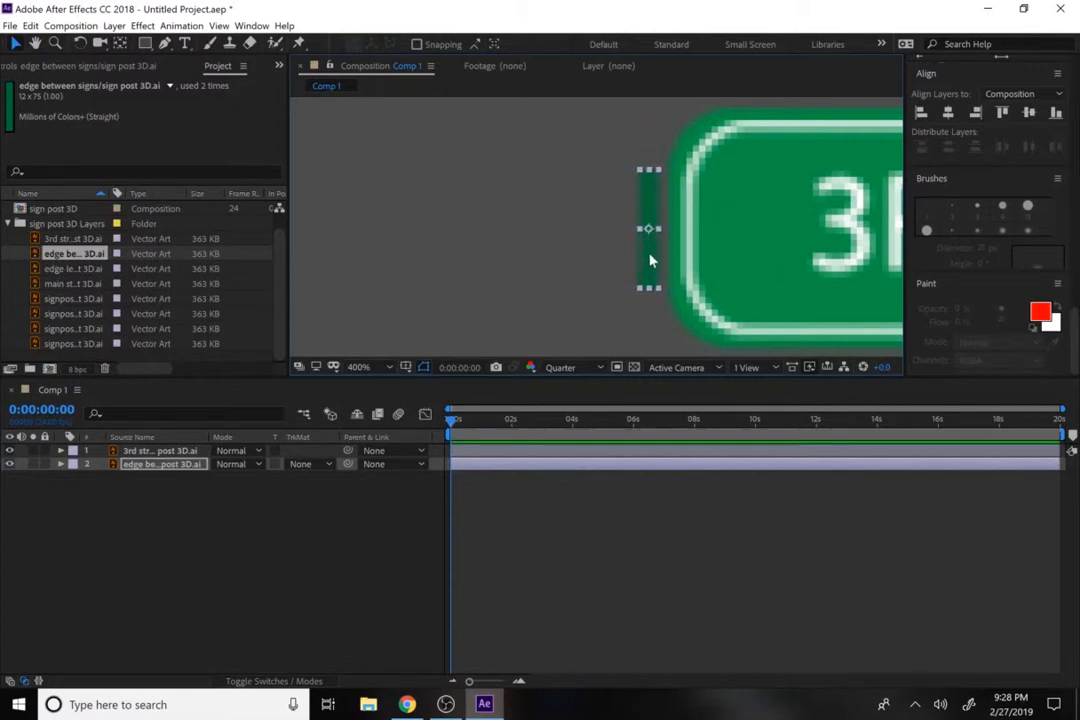
pyautogui.moveTo(650, 254); pyautogui.dragTo(655, 253)
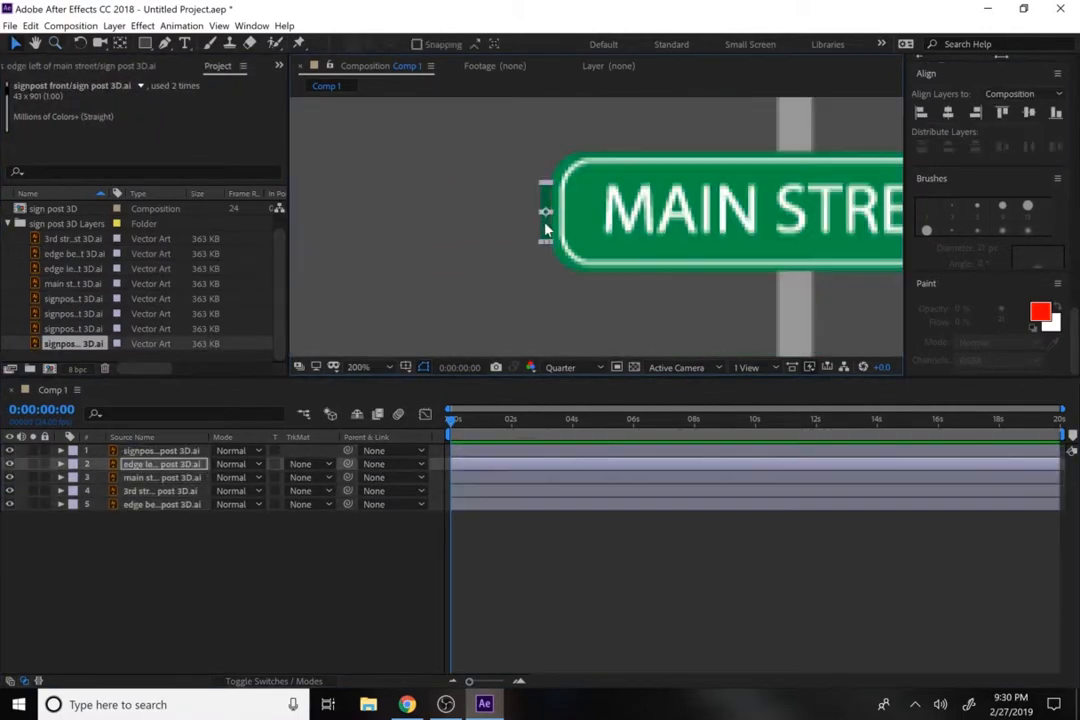
# - Add another signpost layer from the sign post 3D Layers folder to the composition
pyautogui.moveTo(73, 328); pyautogui.dragTo(114, 386)
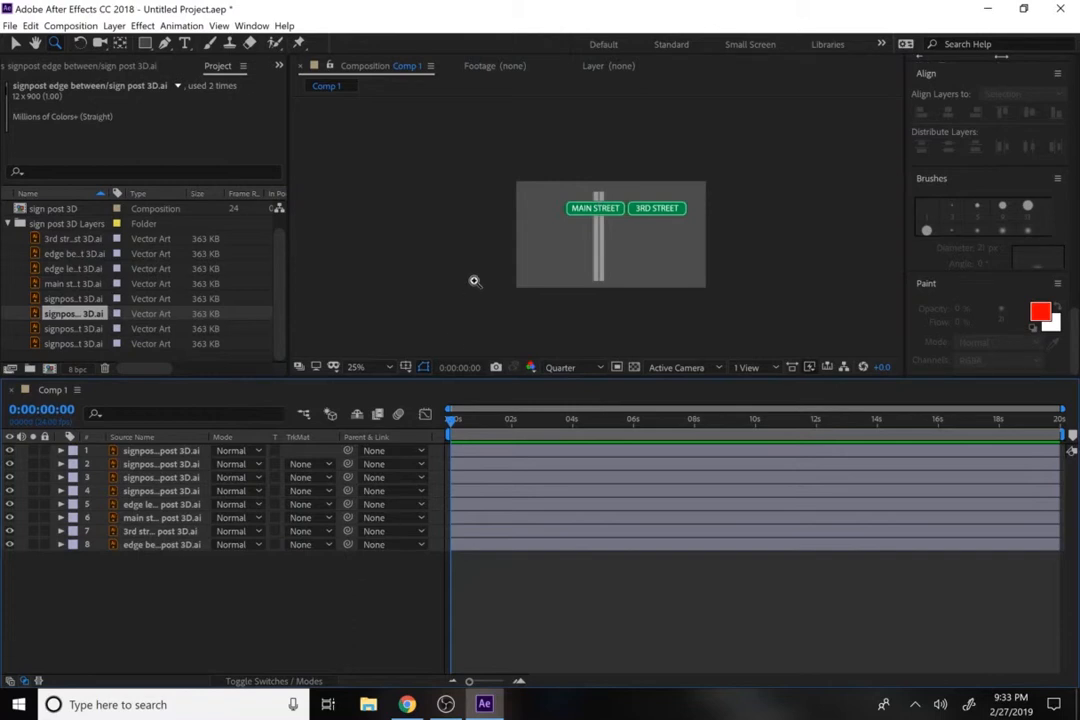
# - Move the anchor point of the edge left of main street layer to its right side, where it meets the MAIN STREET sign
pyautogui.moveTo(648, 235); pyautogui.dragTo(560, 220)
pyautogui.click(603, 247)
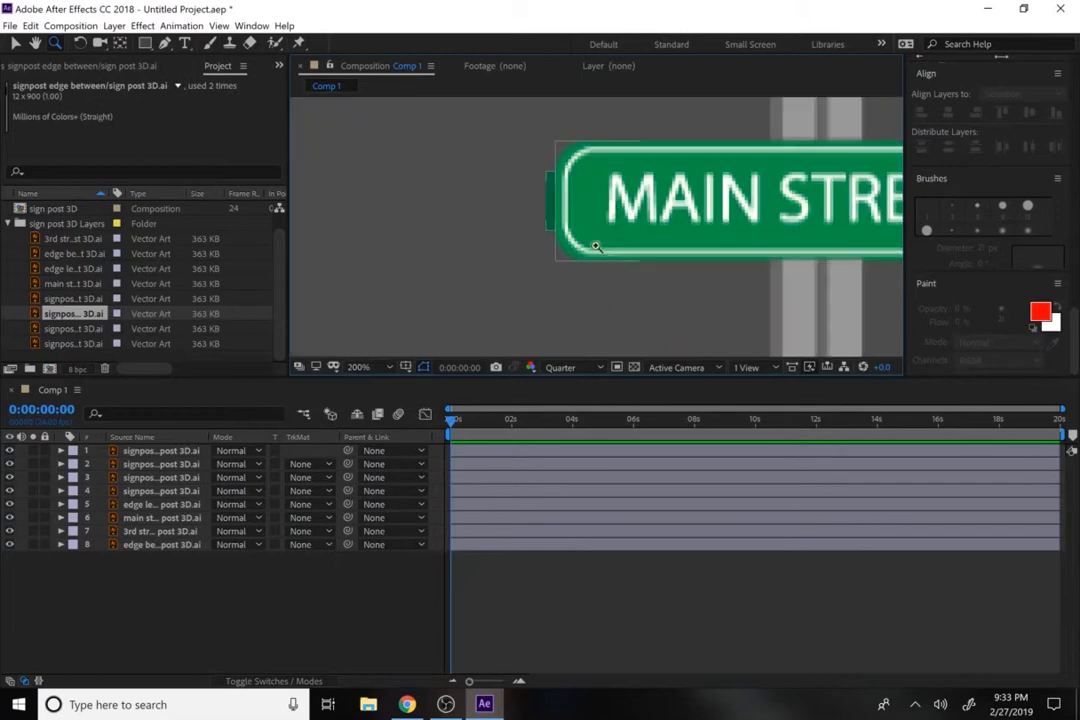
pyautogui.click(572, 233)
pyautogui.press('v')
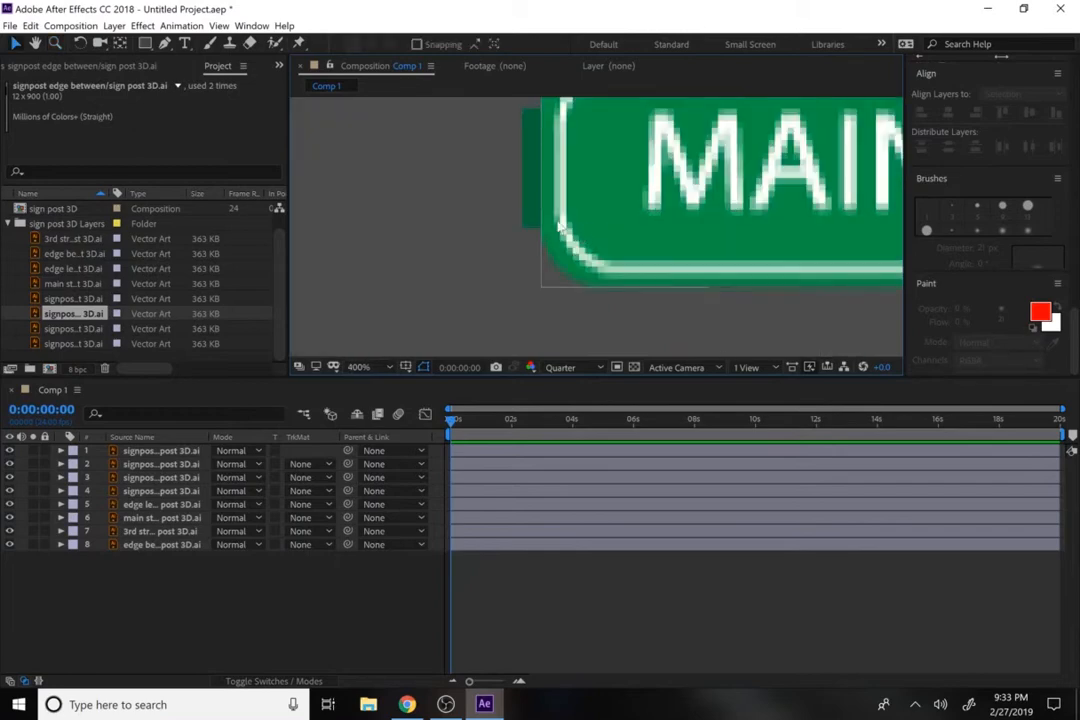
pyautogui.click(535, 211)
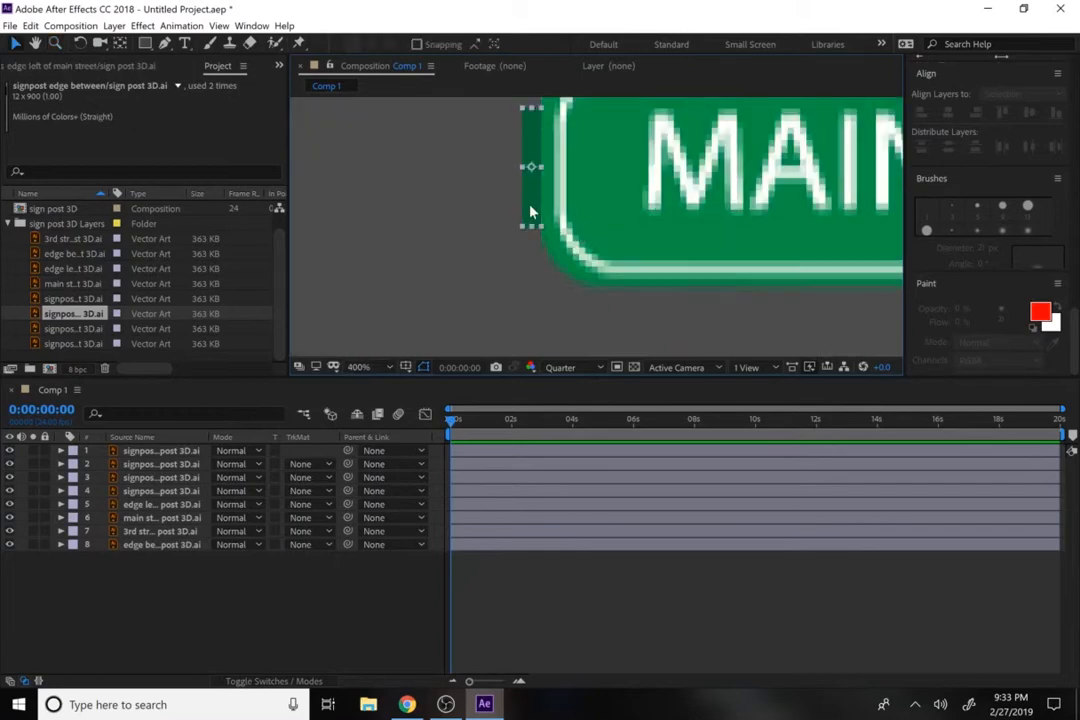
pyautogui.click(119, 43)
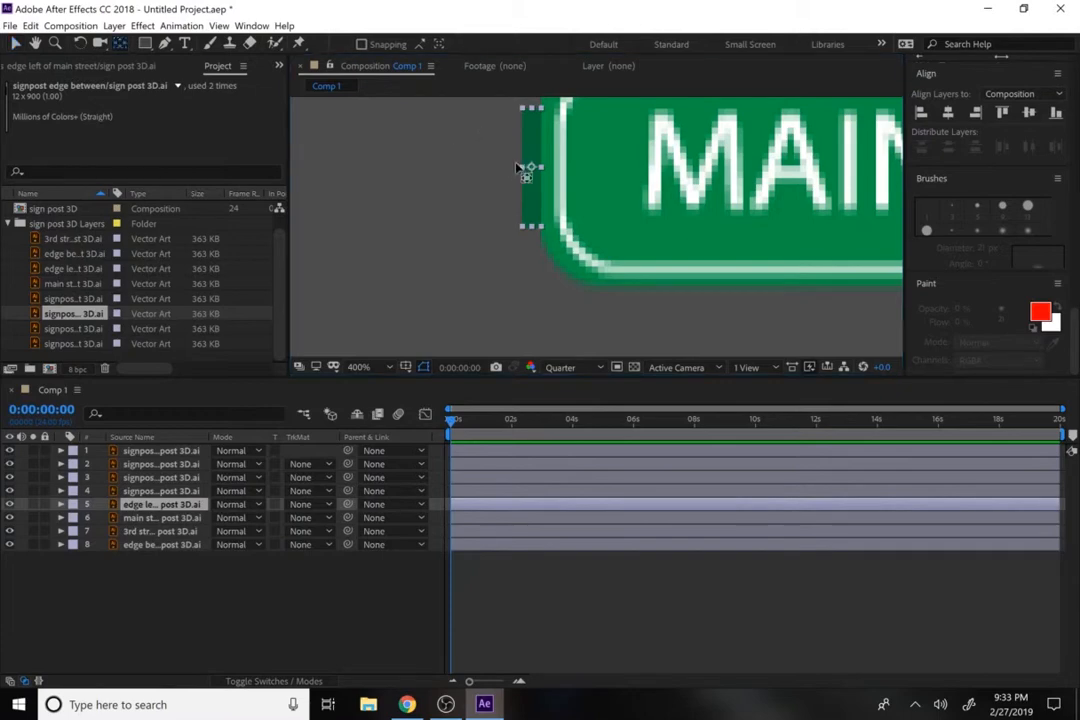
pyautogui.moveTo(531, 167); pyautogui.dragTo(541, 169)
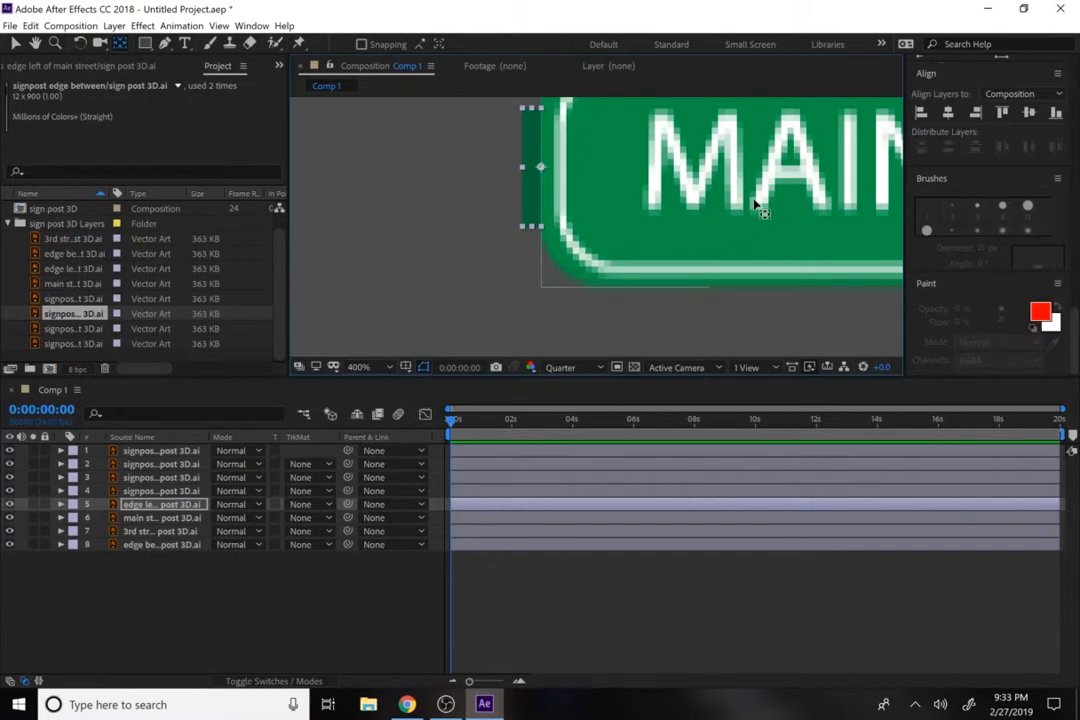
# - Move the anchor points of the signpost edge and back layers to the sides where they join the neighboring post pieces
pyautogui.press('space')
pyautogui.moveTo(756, 198); pyautogui.dragTo(670, 301)
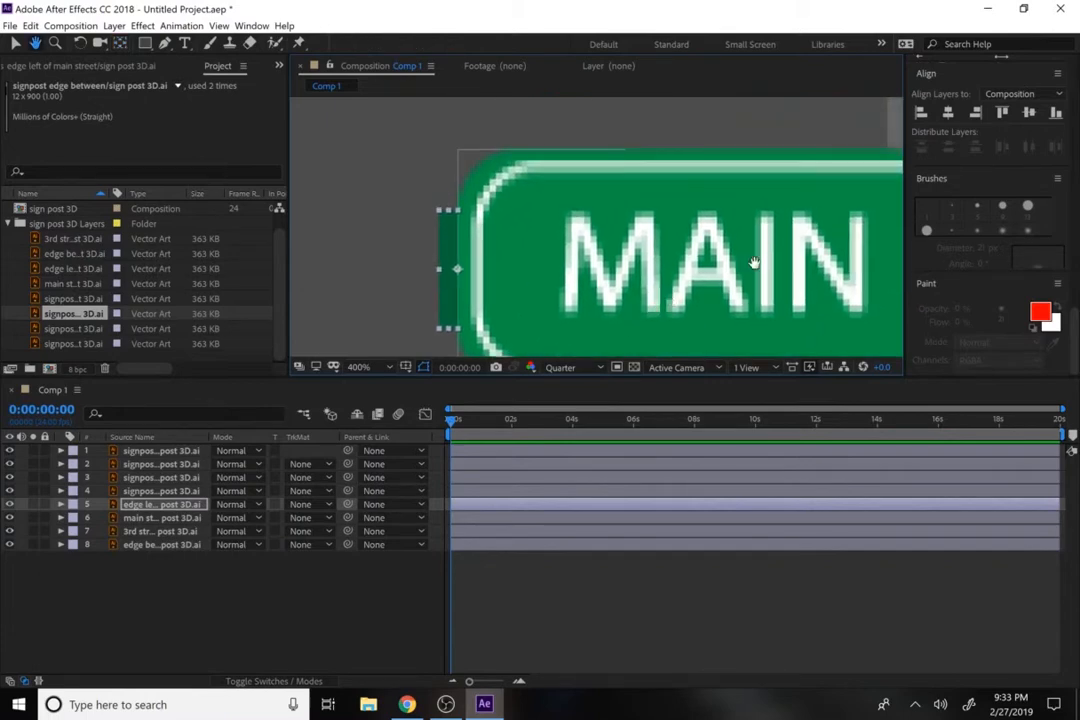
pyautogui.moveTo(751, 265); pyautogui.dragTo(410, 120)
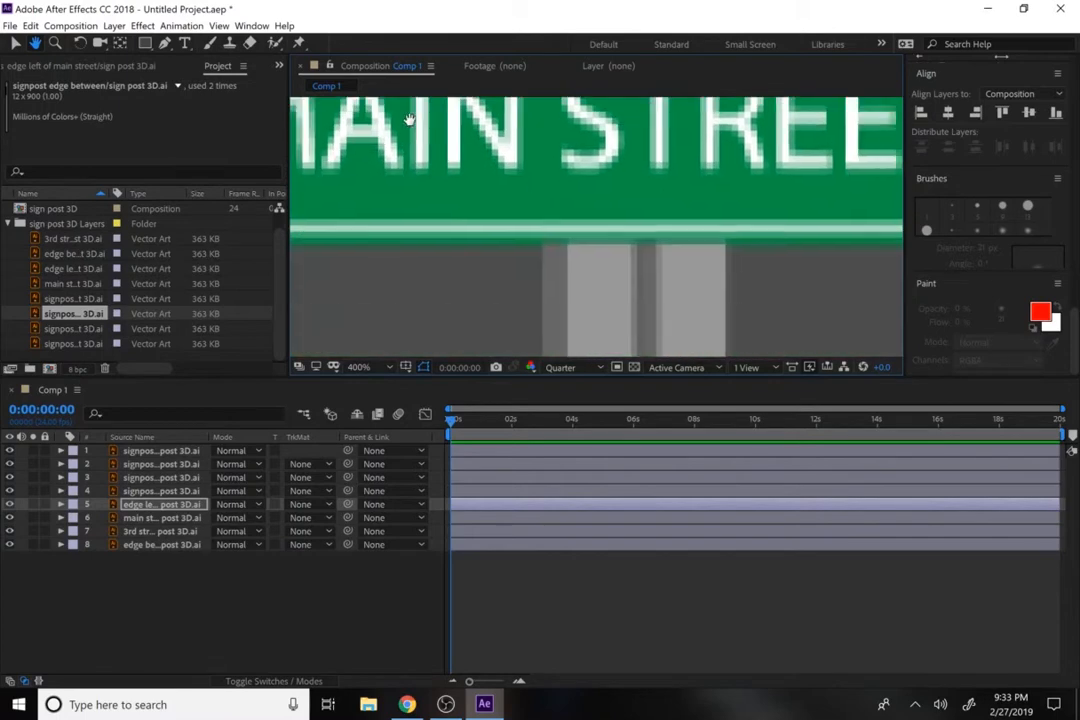
pyautogui.click(610, 330)
pyautogui.press('space')
pyautogui.moveTo(630, 345); pyautogui.dragTo(606, 106)
pyautogui.click(537, 182)
pyautogui.click(575, 183)
pyautogui.click(614, 184)
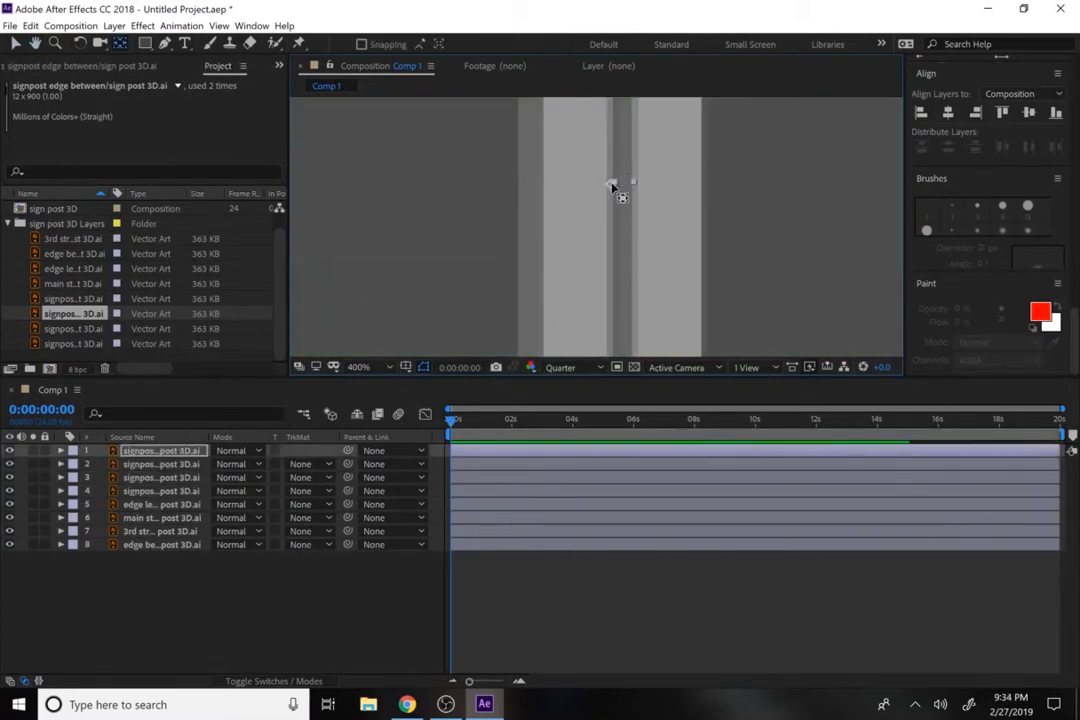
pyautogui.click(657, 185)
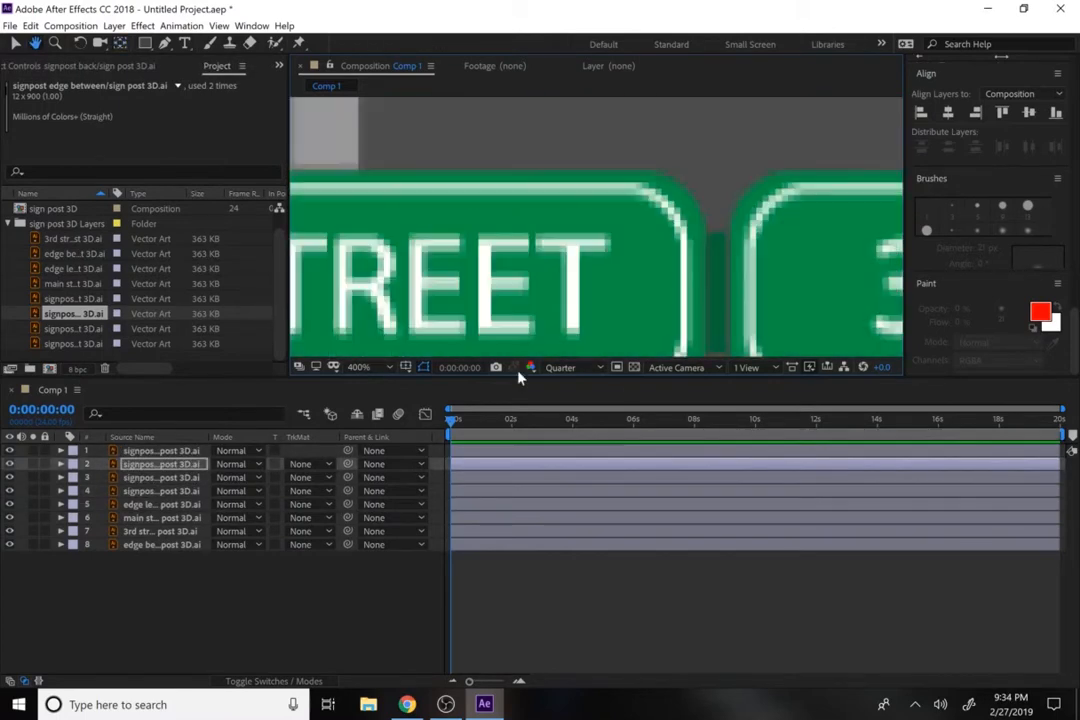
# - Check the anchor points of the edge between signs, 3RD STREET and signpost edge between layers against the neighboring pieces
pyautogui.click(712, 330)
pyautogui.click(808, 309)
pyautogui.press('space')
pyautogui.moveTo(808, 309); pyautogui.dragTo(460, 227)
pyautogui.press('z')
pyautogui.scroll(-3, 480, 287)
pyautogui.press('space')
pyautogui.moveTo(590, 256); pyautogui.dragTo(494, 284)
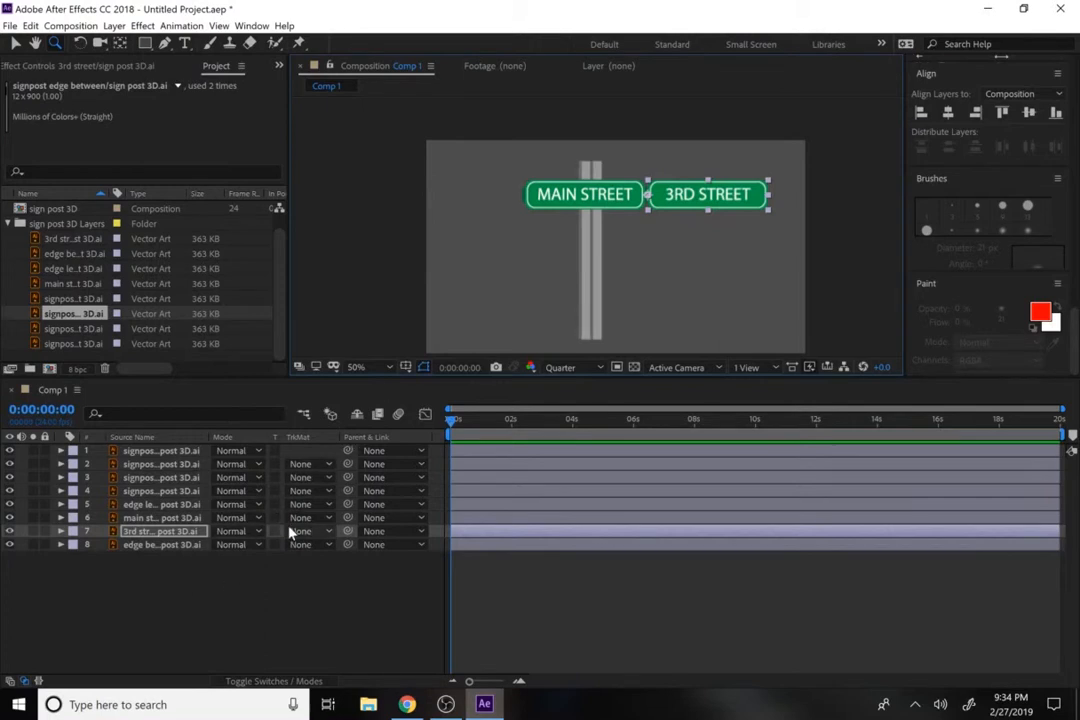
pyautogui.click(172, 546)
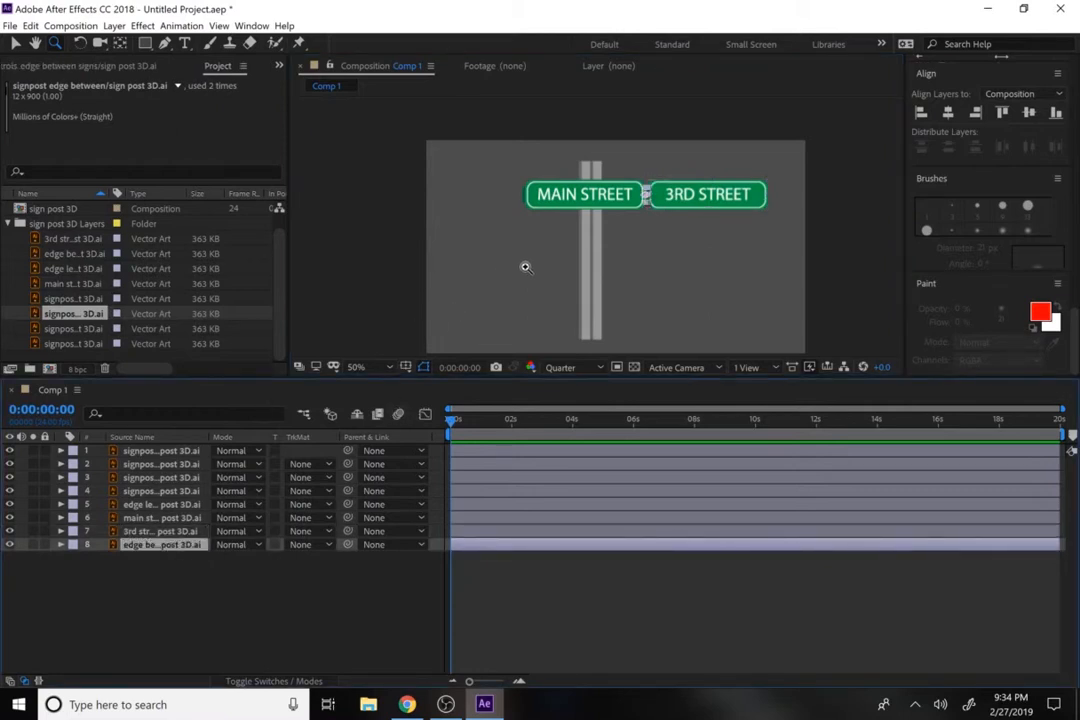
pyautogui.click(155, 458)
# - Create a shape layer and draw a small dark red rectangle across the top end of the signpost front piece
pyautogui.click(241, 598)
pyautogui.rightClick(241, 597)
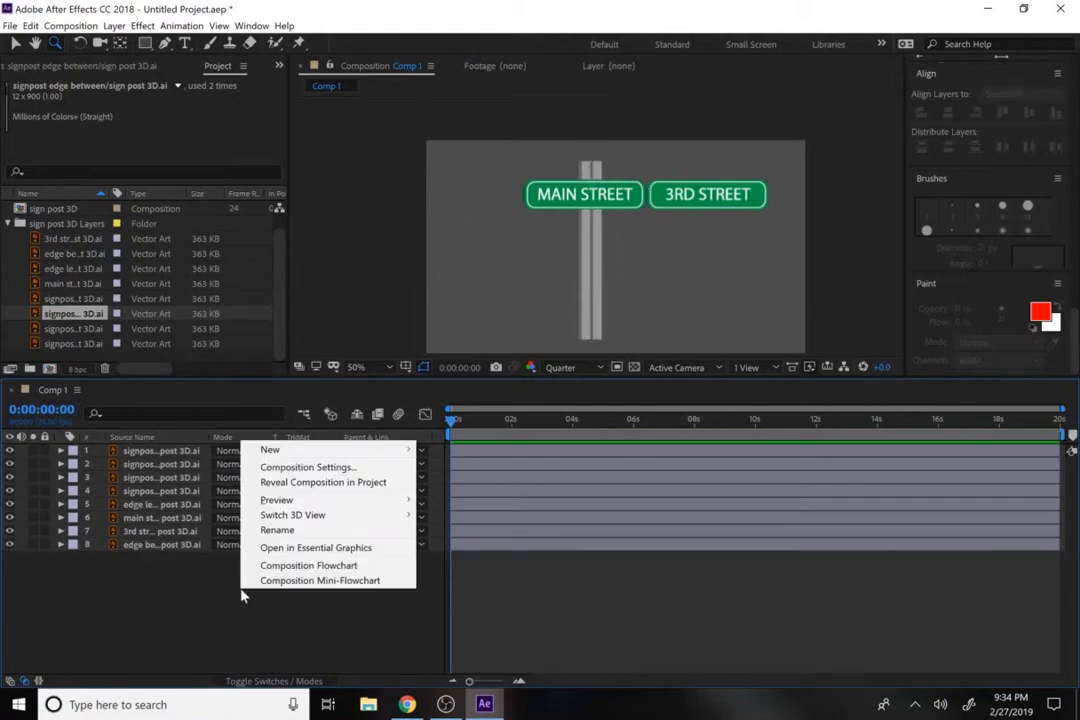
pyautogui.moveTo(405, 450)
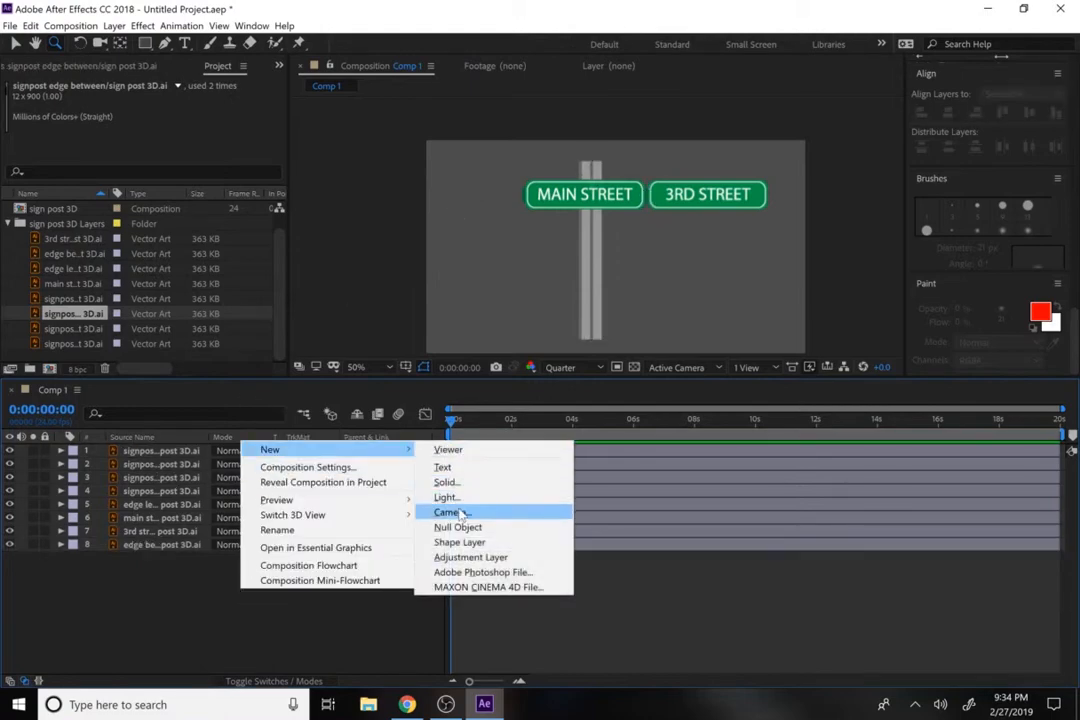
pyautogui.click(459, 542)
pyautogui.press('q')
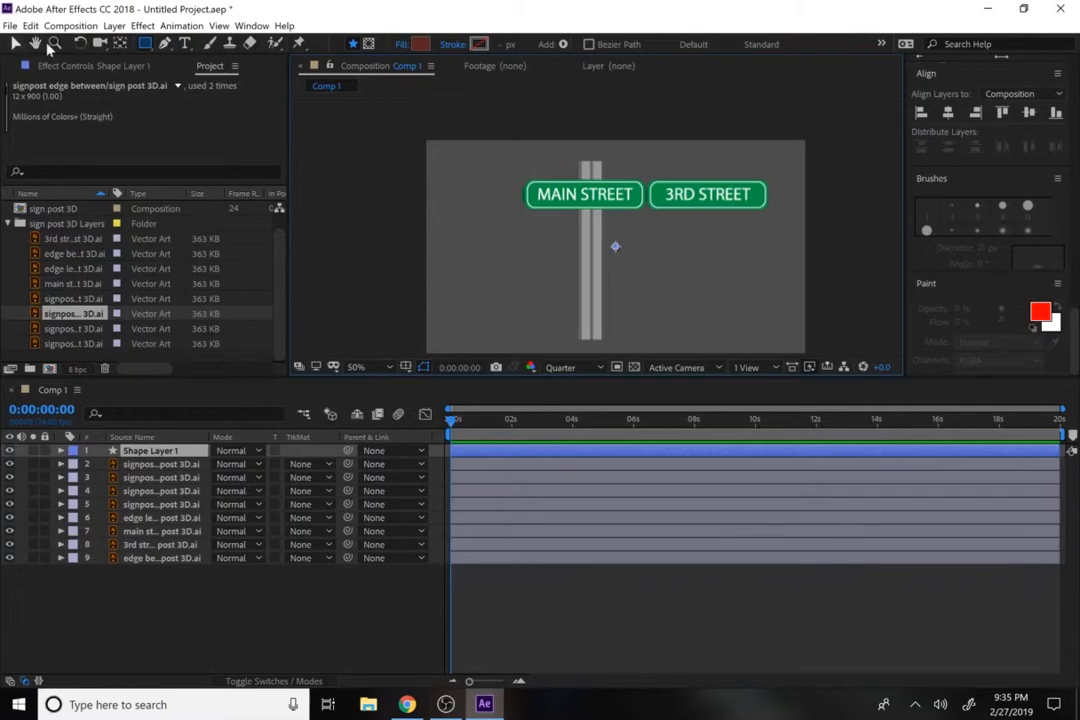
pyautogui.click(146, 43)
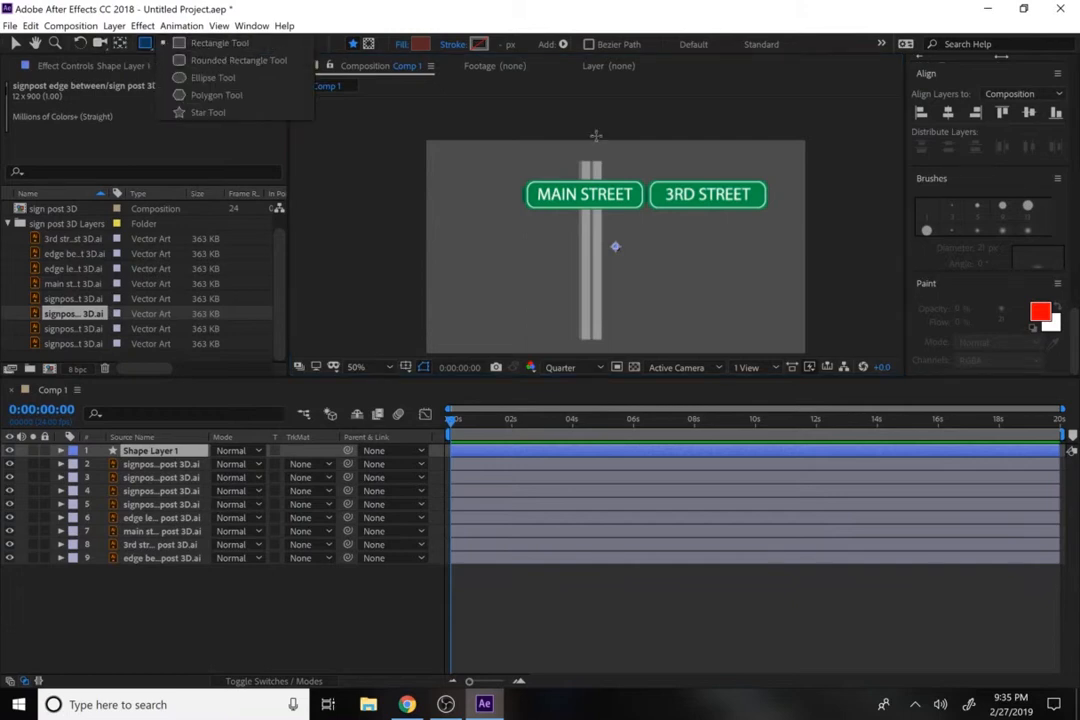
pyautogui.scroll(6, 585, 160)
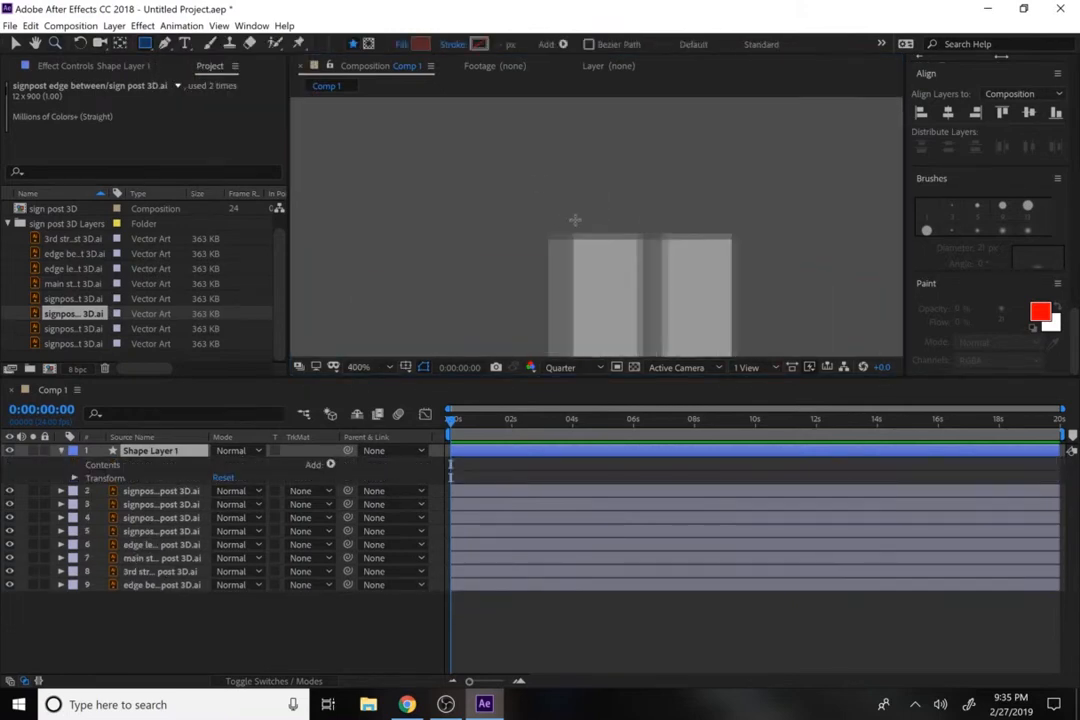
pyautogui.moveTo(574, 222); pyautogui.dragTo(640, 238)
# - Move the shape layer's anchor point onto the small rectangle atop the post, at about -151, -432, and show its Anchor Point property
pyautogui.click(119, 43)
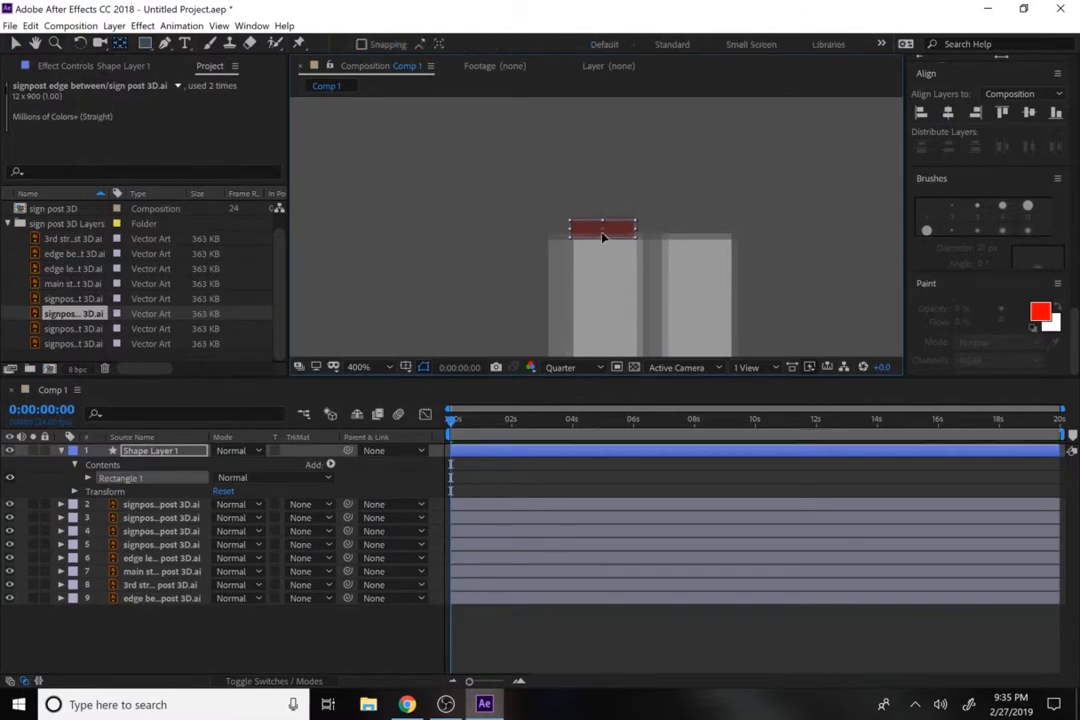
pyautogui.press('v')
pyautogui.scroll(-3, 565, 215)
pyautogui.press('y')
pyautogui.moveTo(600, 309); pyautogui.dragTo(562, 217)
pyautogui.press('a')
pyautogui.scroll(2, 566, 218)
pyautogui.scroll(-4, 530, 174)
pyautogui.click(298, 625)
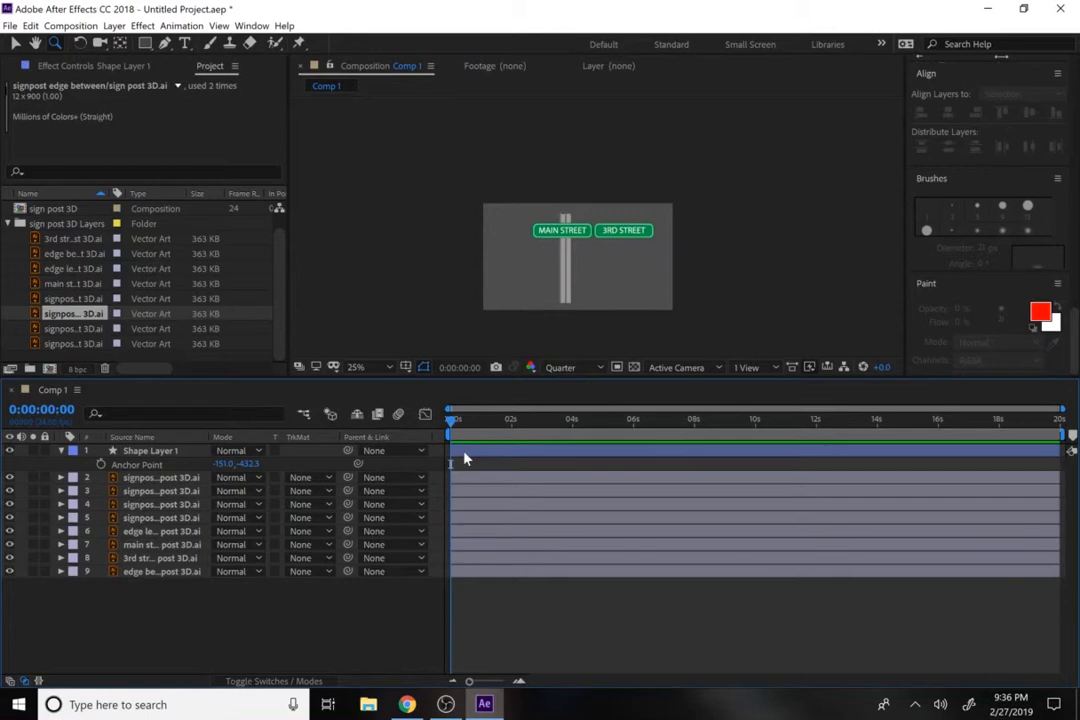
# - Turn on 3D for all nine layers in the composition
pyautogui.click(590, 247)
pyautogui.click(588, 245)
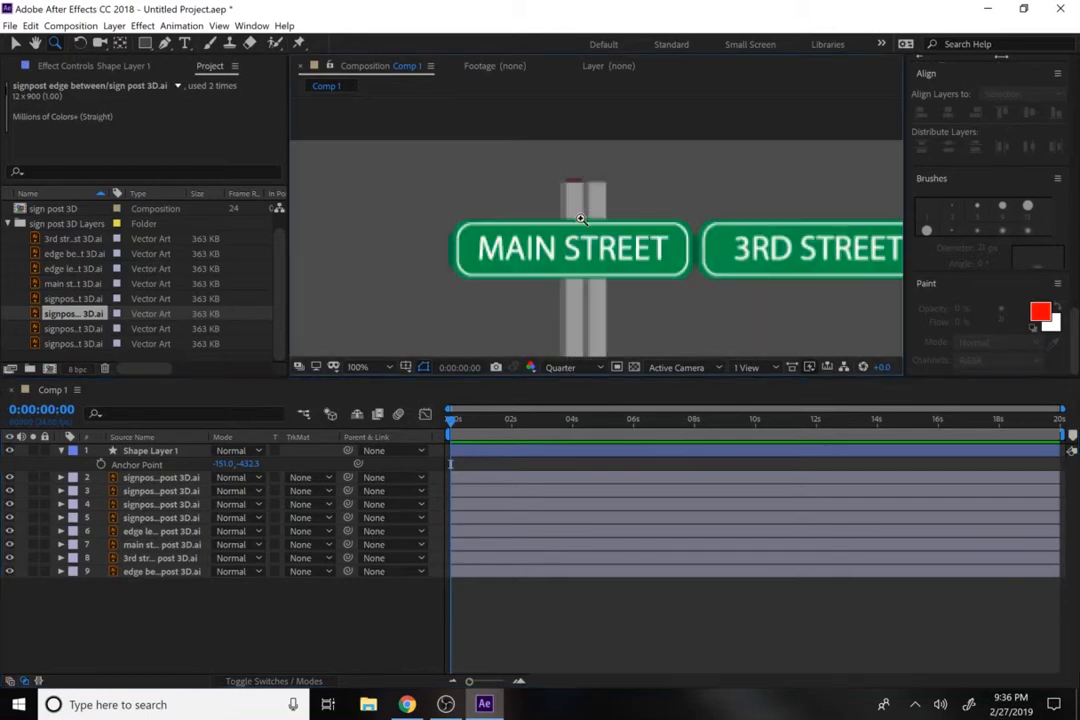
pyautogui.press('v')
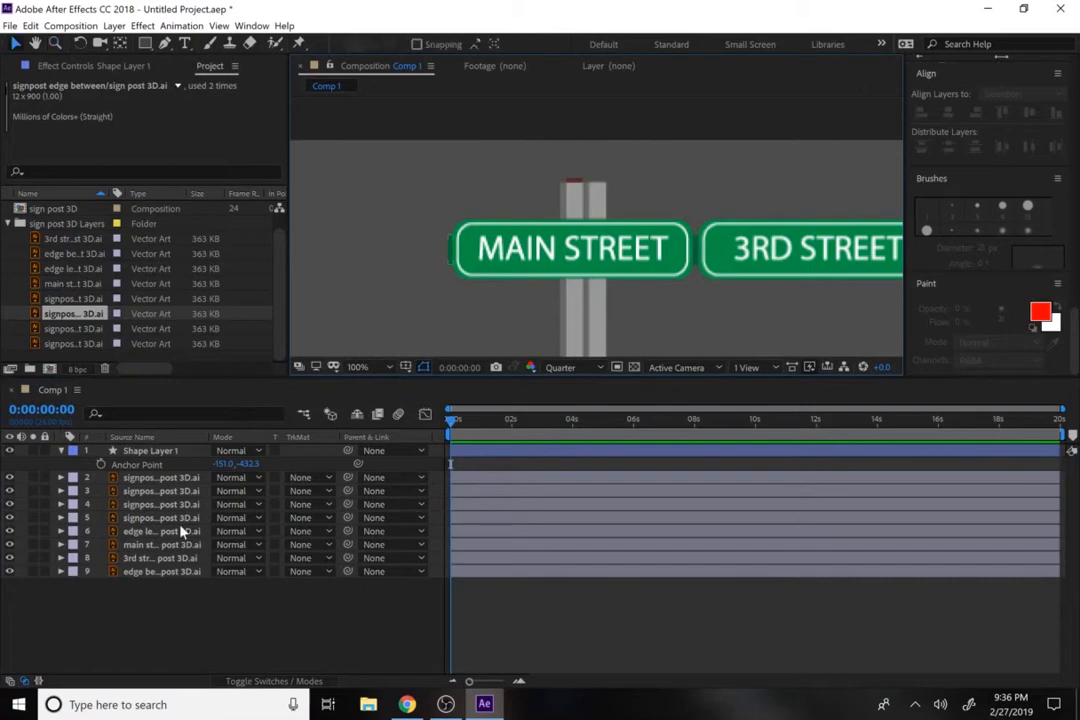
pyautogui.moveTo(165, 615); pyautogui.dragTo(158, 451)
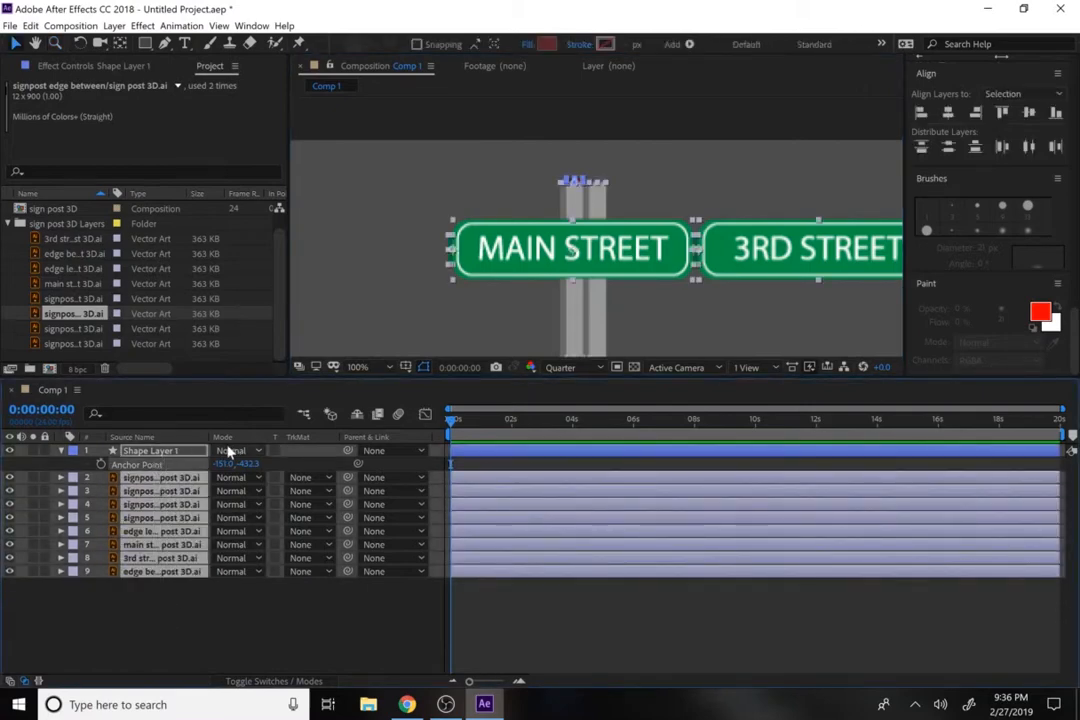
pyautogui.click(275, 682)
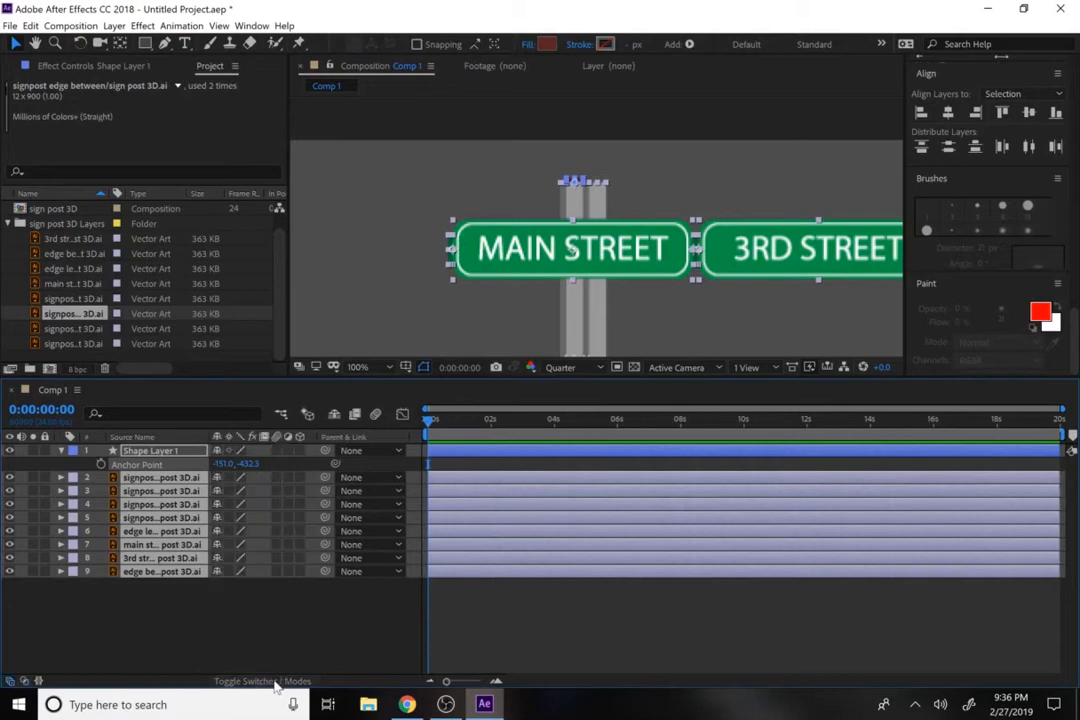
pyautogui.click(301, 453)
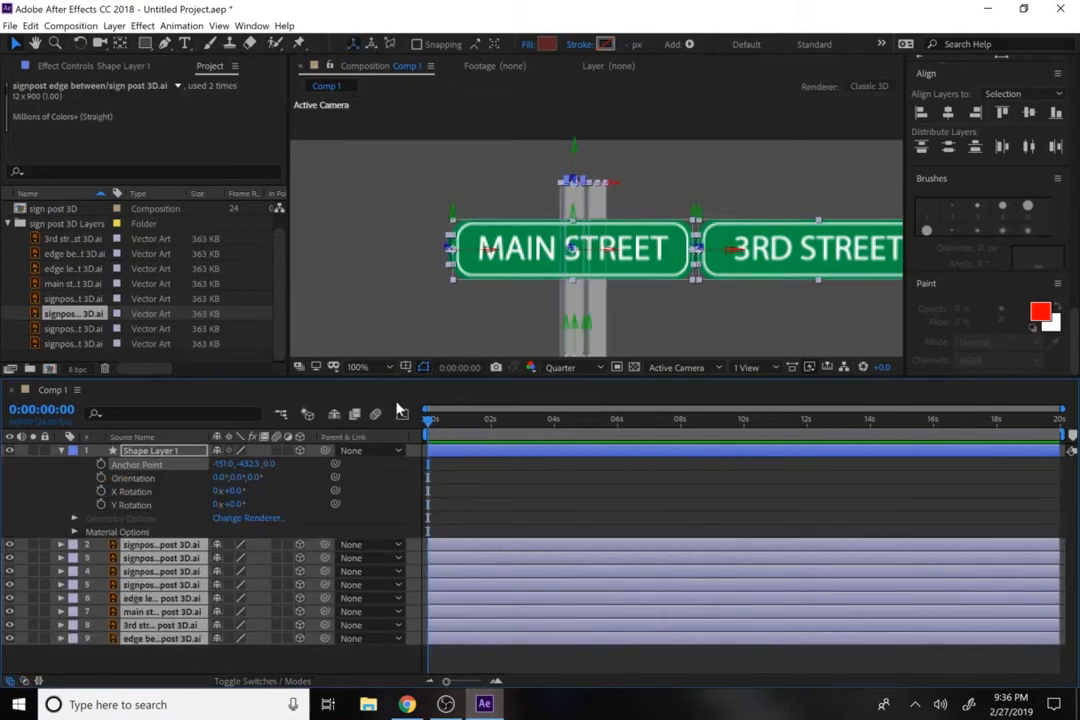
pyautogui.click(418, 331)
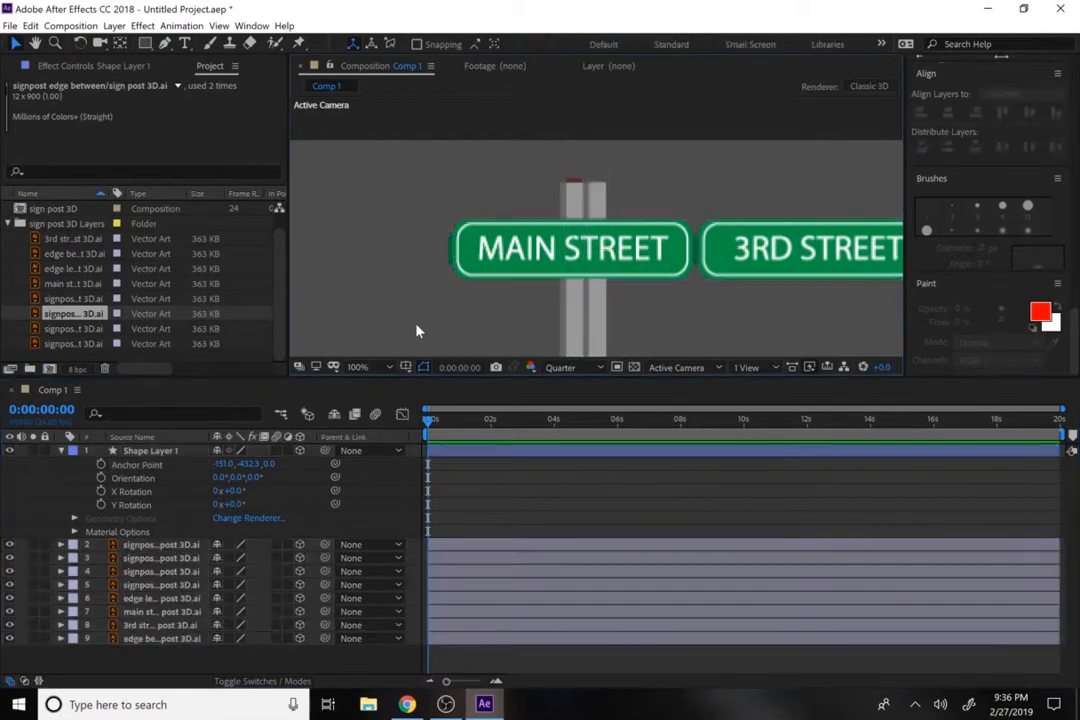
# - Set the Y Rotation of the edge left of main street layer to 90°
pyautogui.click(449, 265)
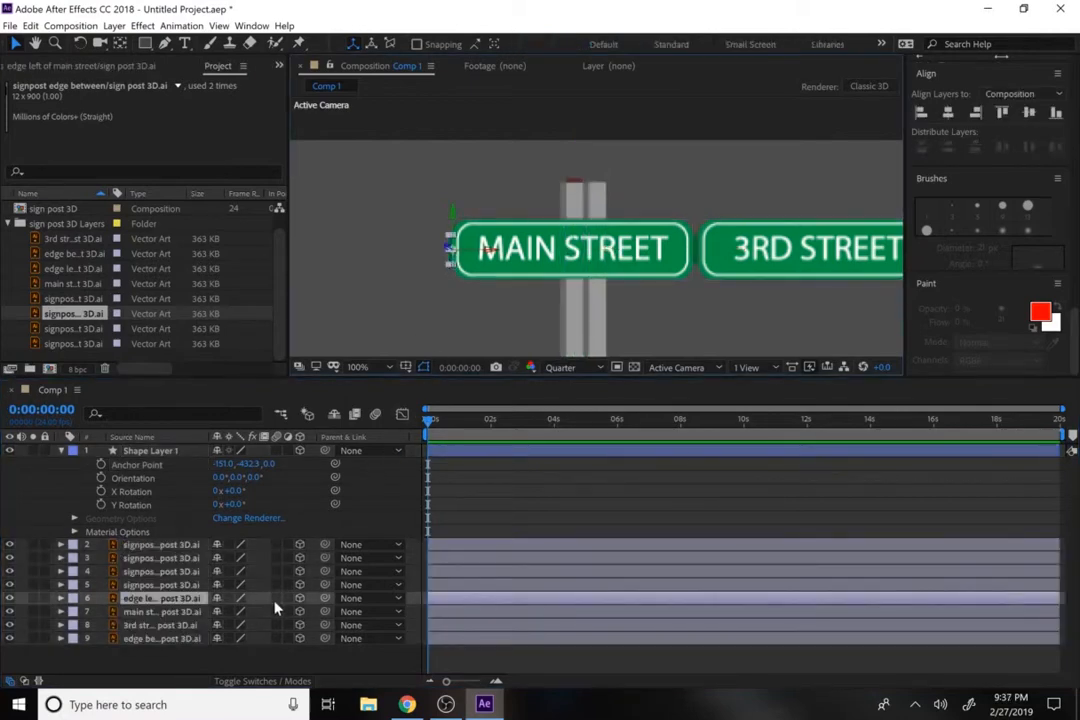
pyautogui.press('r')
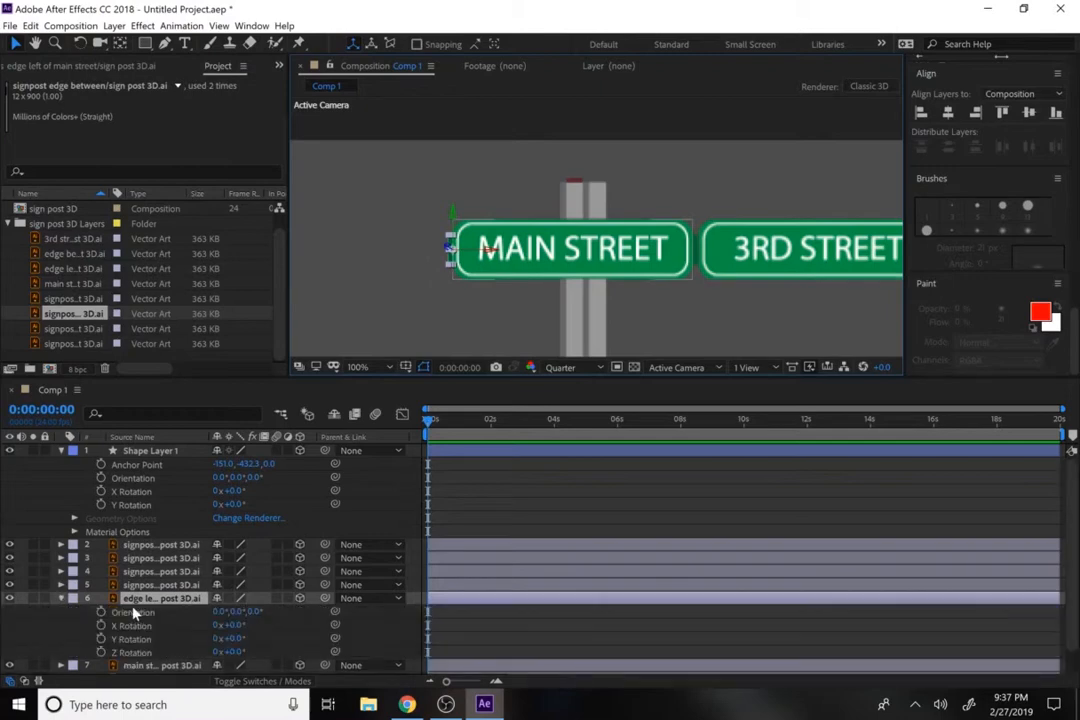
pyautogui.moveTo(237, 626)
pyautogui.mouseDown()
pyautogui.moveTo(222, 626)
pyautogui.moveTo(234, 639)
pyautogui.moveTo(191, 640)
pyautogui.moveTo(246, 641)
pyautogui.moveTo(238, 648)
pyautogui.mouseUp()
pyautogui.hotkey('ctrl', 'z')
pyautogui.click(236, 640)
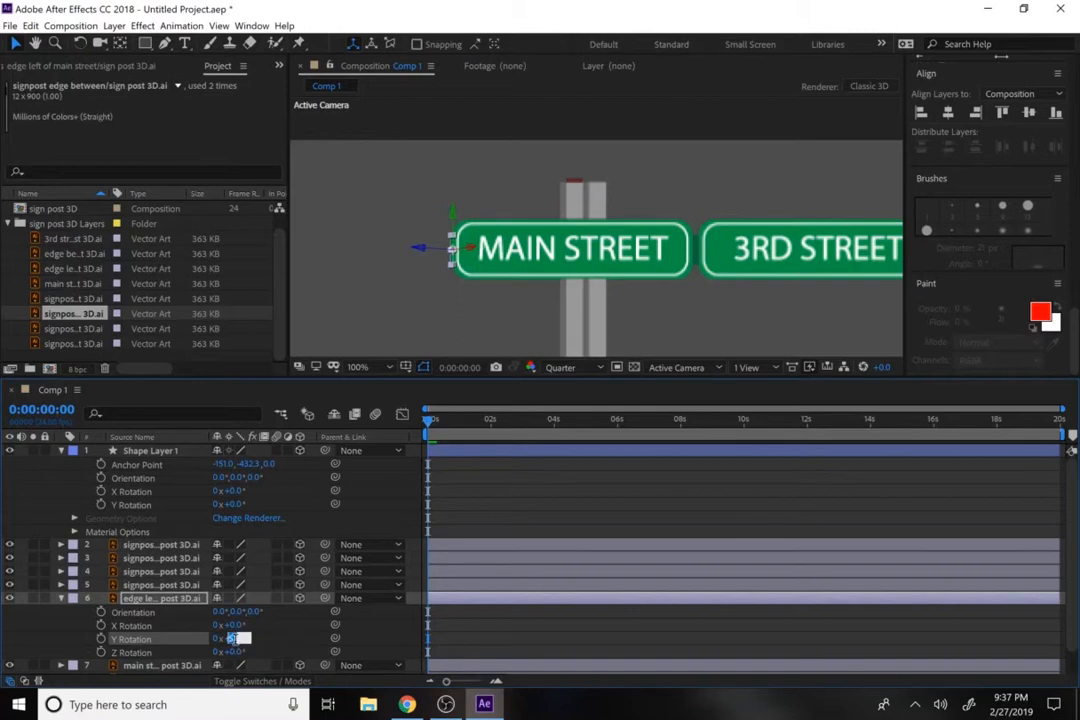
pyautogui.write('90')
pyautogui.press('Return')
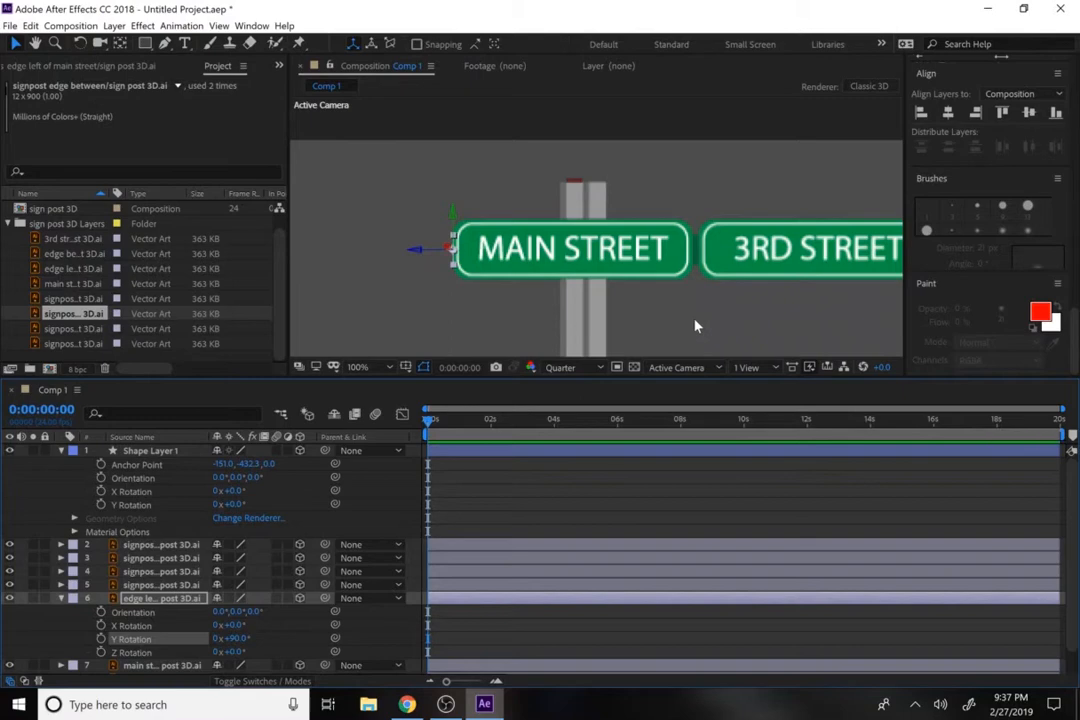
# - Undo the test rotation and the 3D conversion of the layers, and collapse the open layer properties
pyautogui.hotkey('ctrl', 'a')
pyautogui.press('u')
pyautogui.press('u')
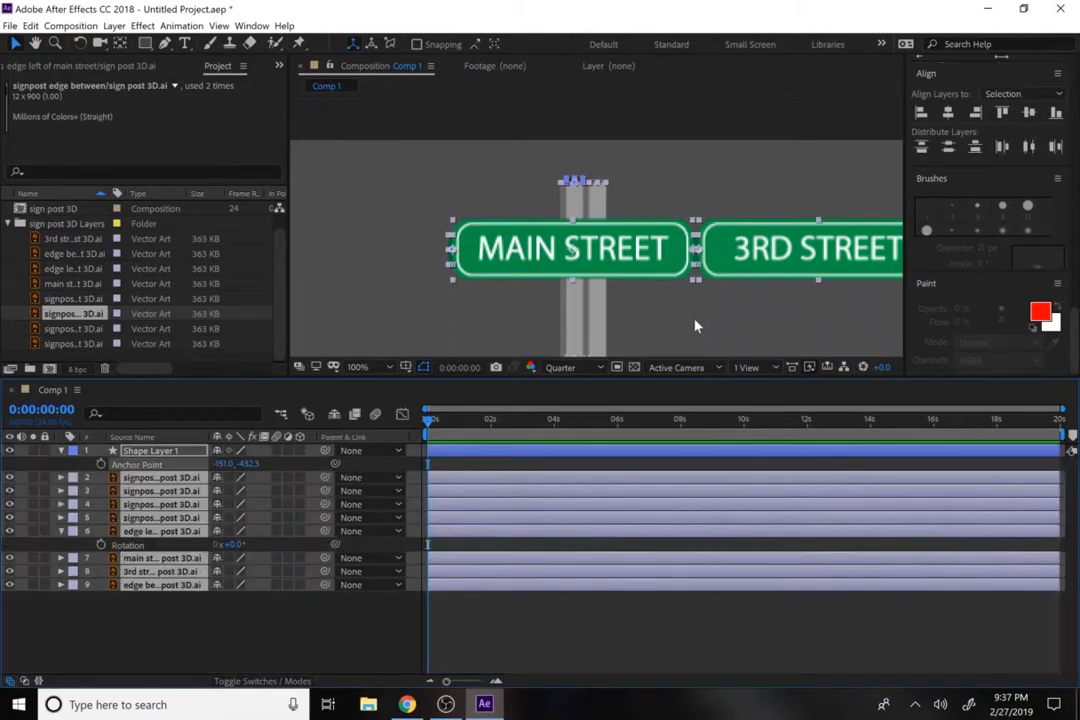
pyautogui.click(697, 325)
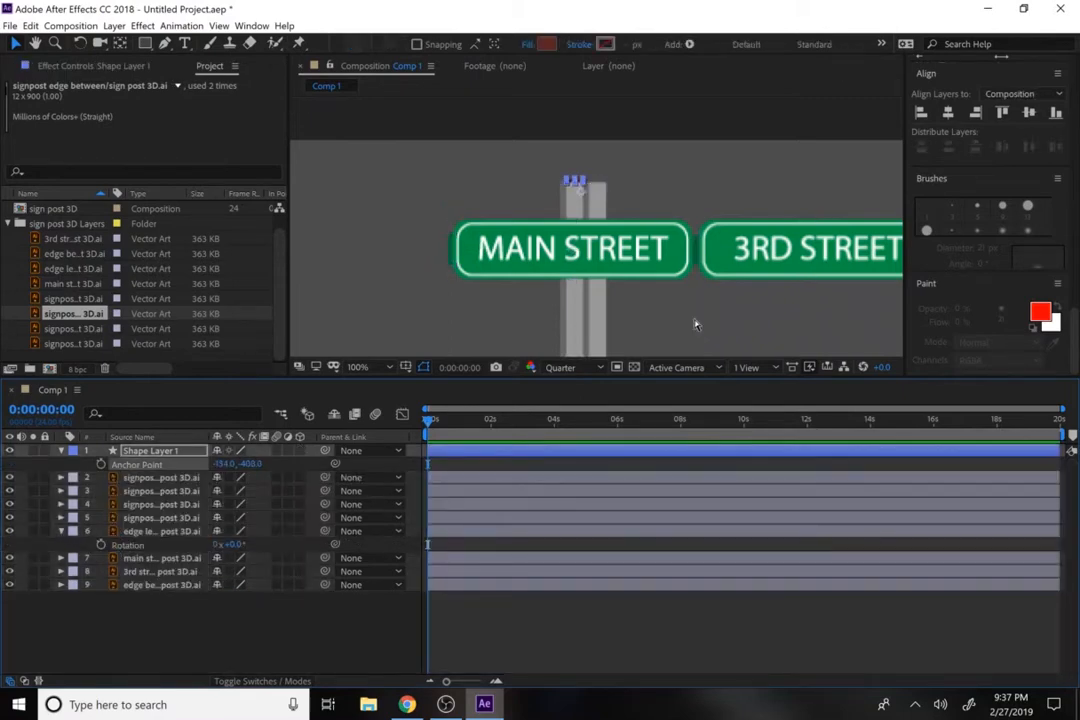
pyautogui.hotkey('ctrl', 'alt', 'Home')
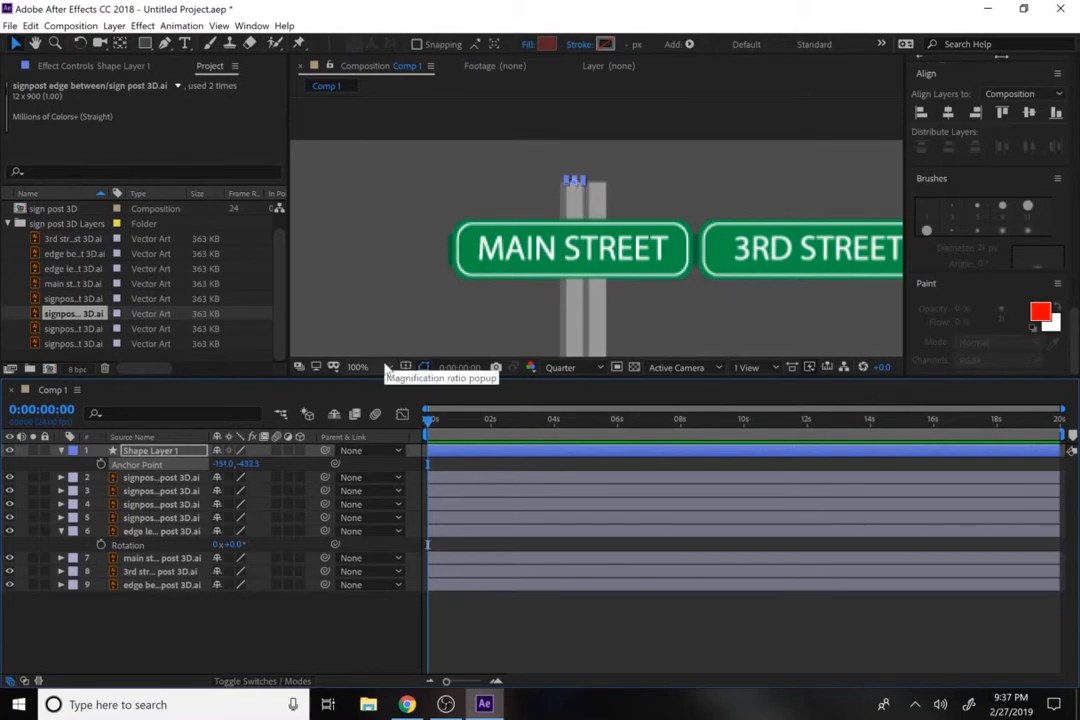
pyautogui.click(213, 661)
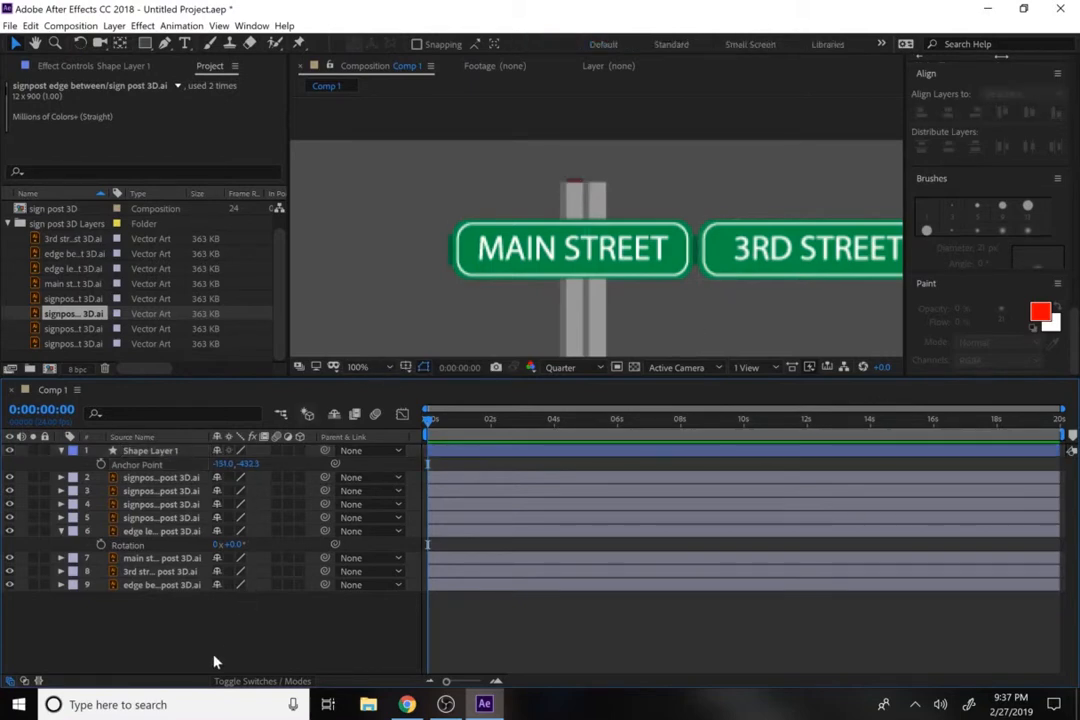
pyautogui.press('u')
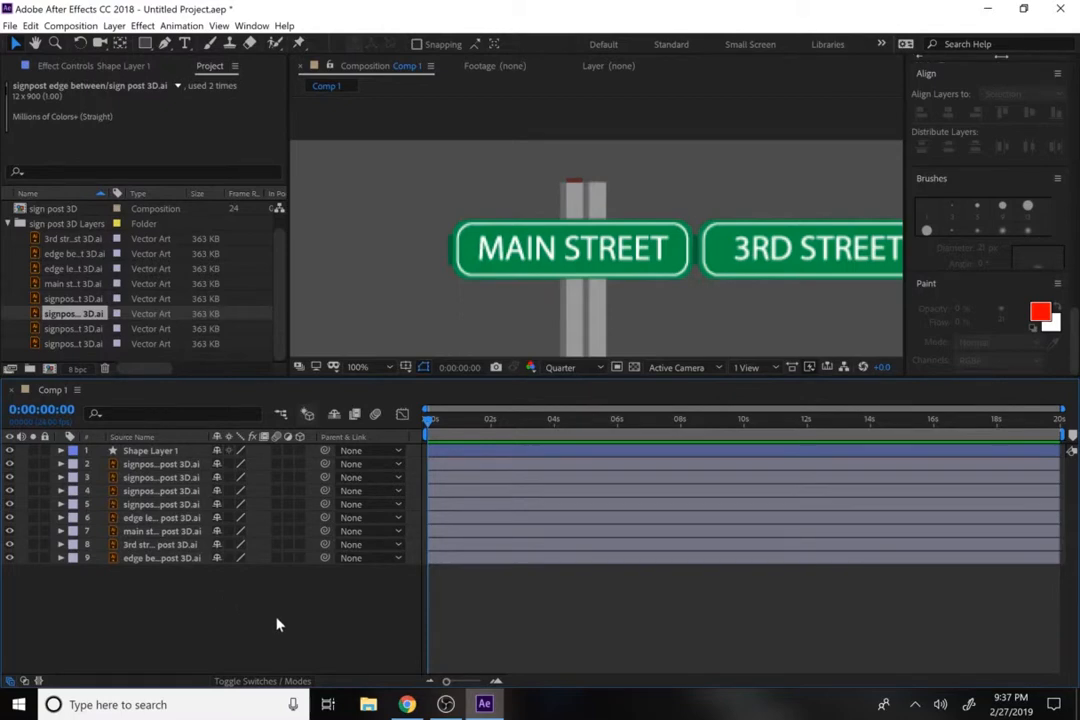
# - Parent the edge between signs layer and the edge left of main street layer to the main street layer
pyautogui.click(165, 560)
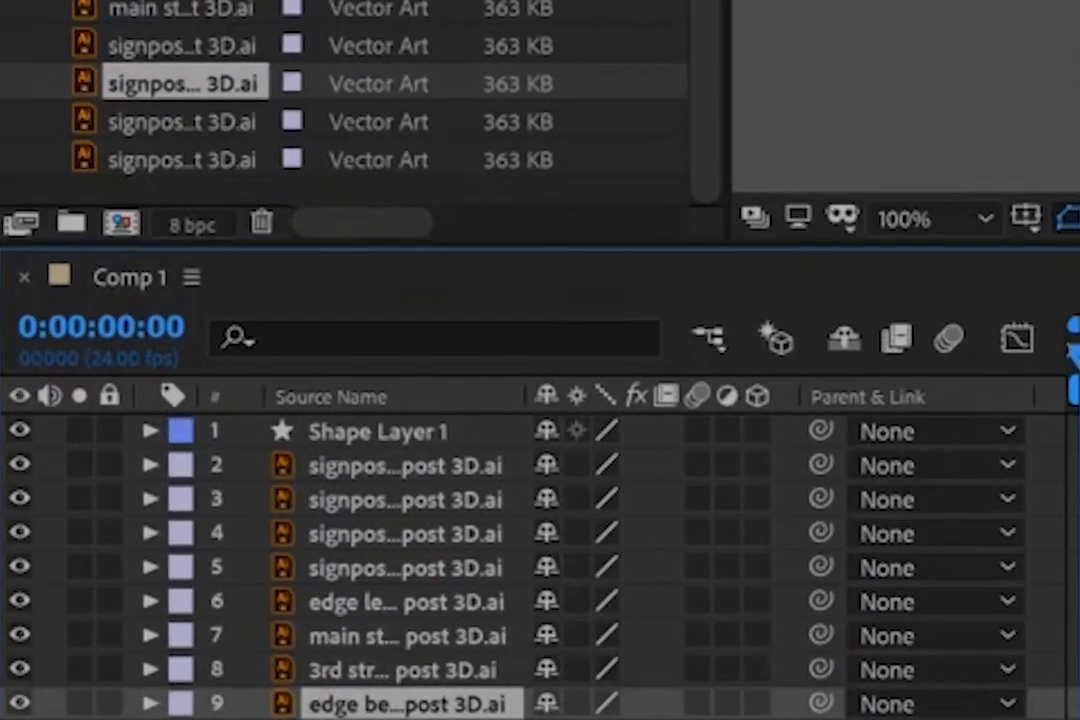
pyautogui.click(1040, 22)
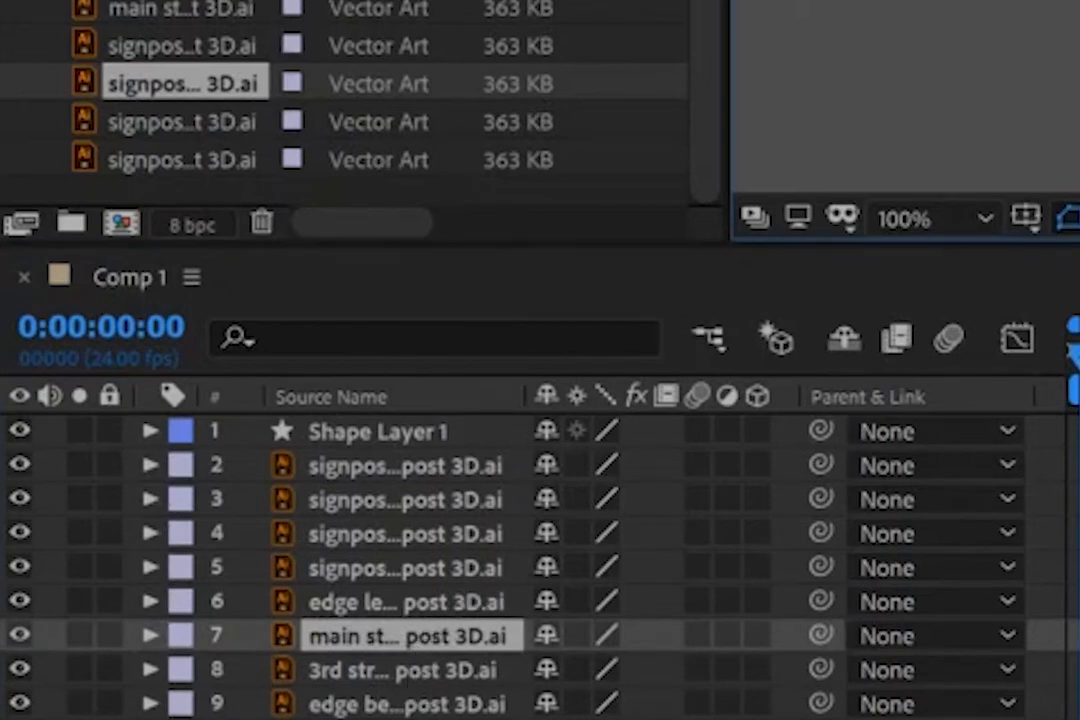
pyautogui.click(415, 678)
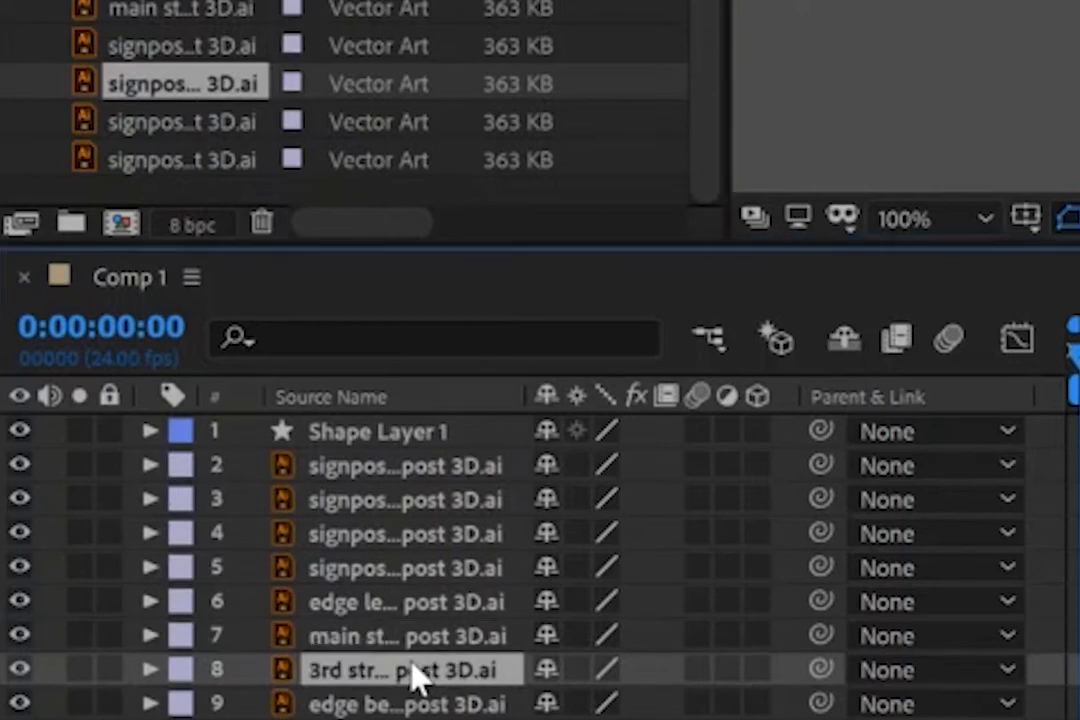
pyautogui.click(410, 704)
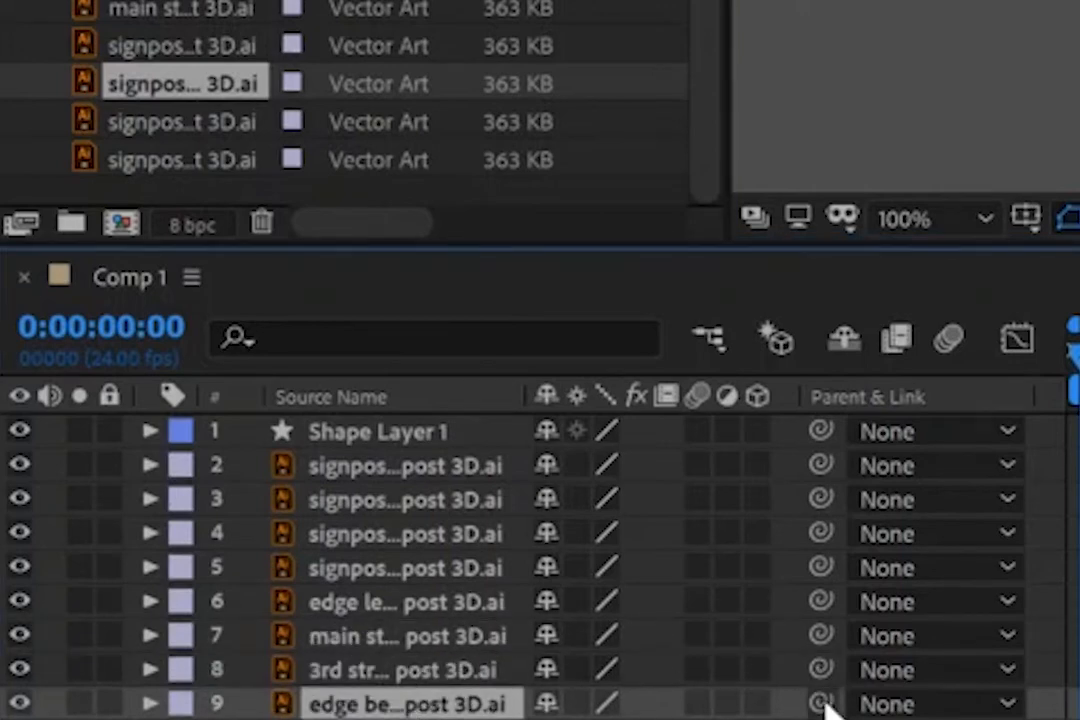
pyautogui.moveTo(820, 703); pyautogui.dragTo(417, 640)
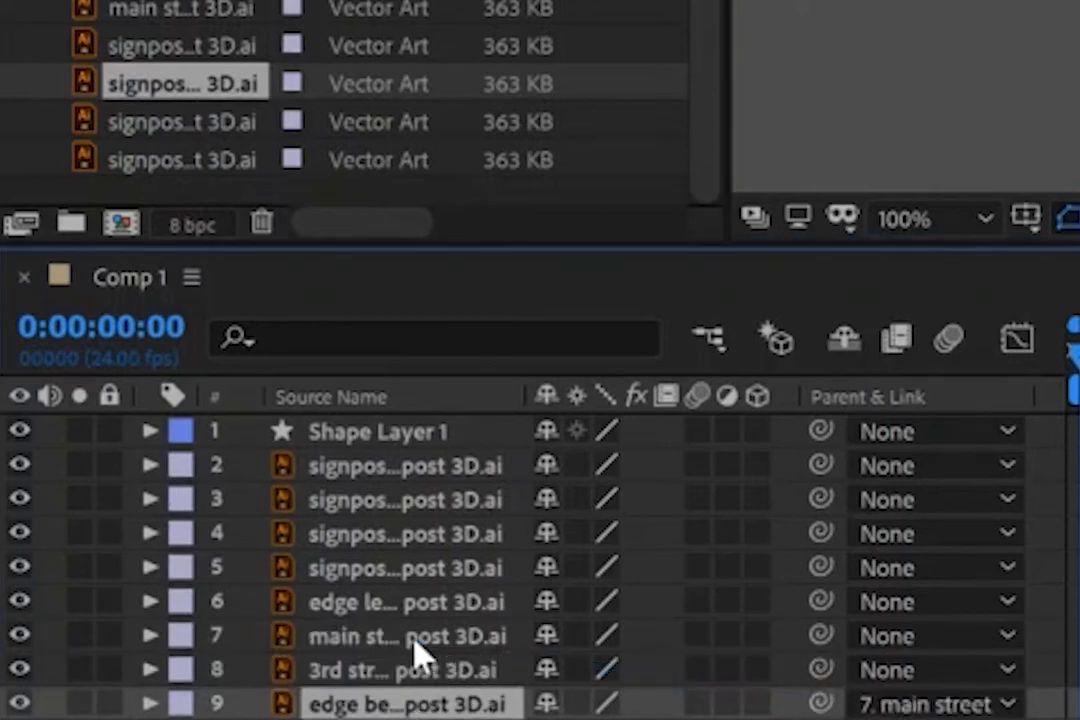
pyautogui.click(390, 610)
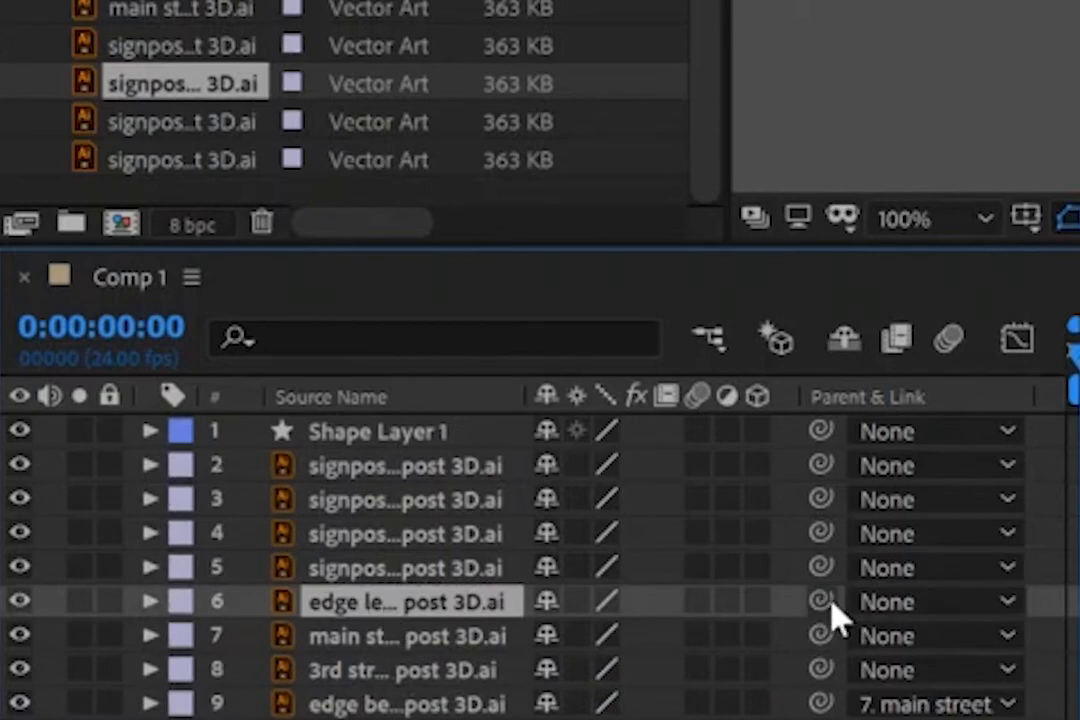
pyautogui.moveTo(800, 630); pyautogui.dragTo(444, 645)
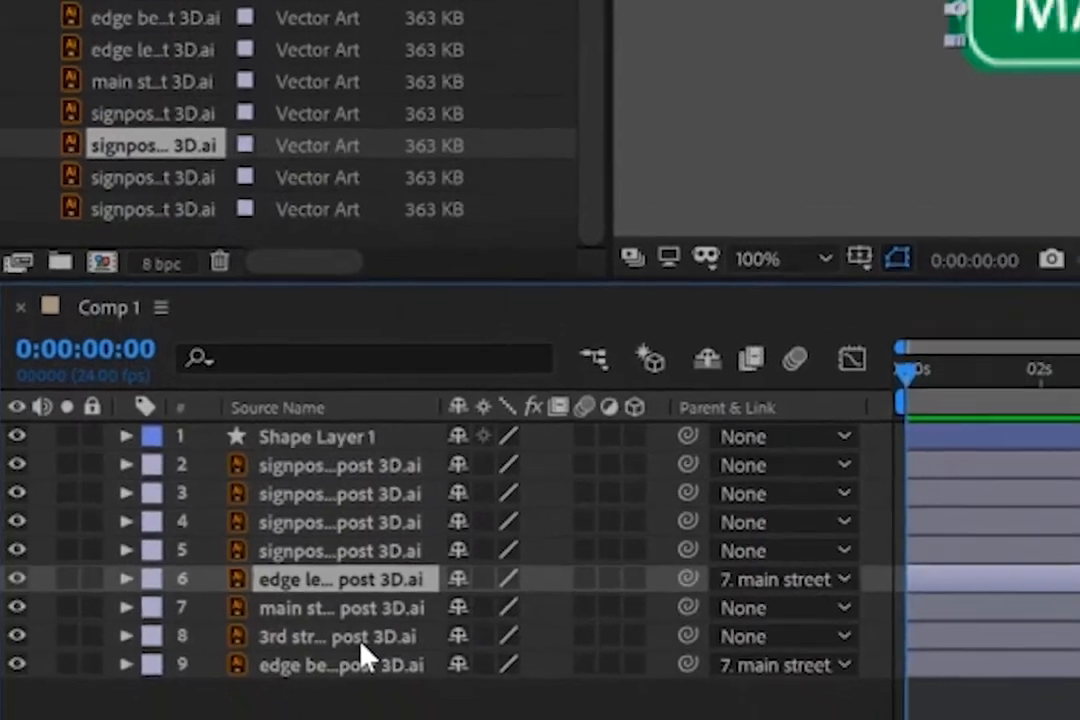
# - Parent the 3rd street layer to the edge between signs layer
pyautogui.click(448, 675)
pyautogui.moveTo(820, 668); pyautogui.dragTo(464, 611)
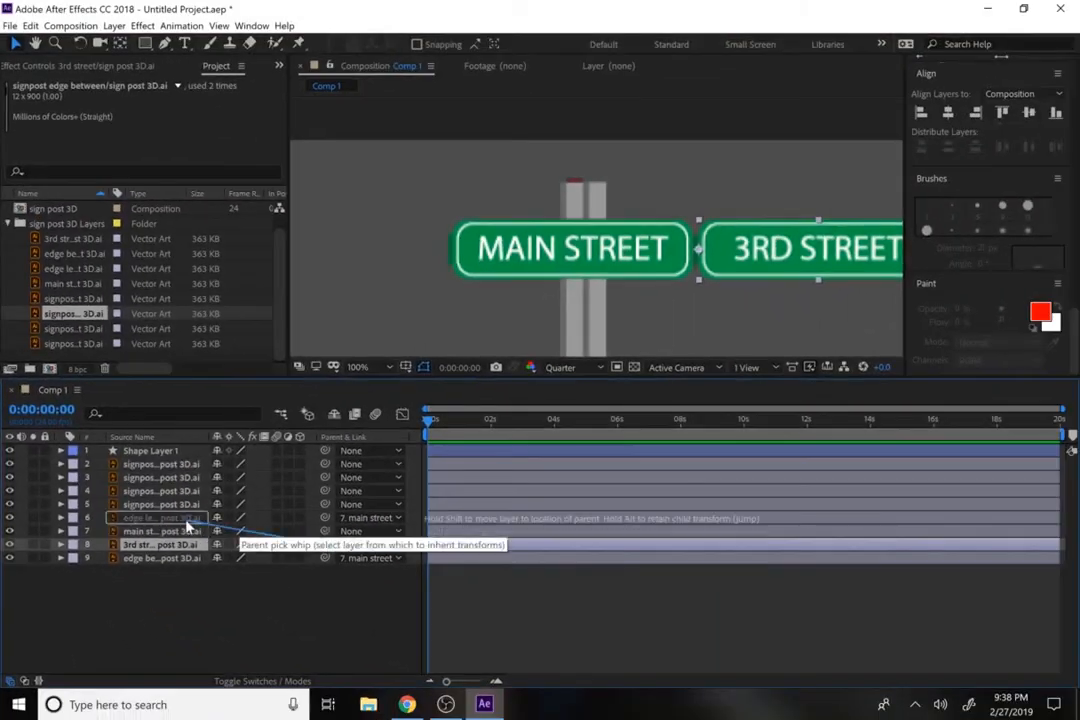
pyautogui.moveTo(186, 522); pyautogui.dragTo(165, 558)
# - Parent signpost front to Shape Layer 1, signpost layers 2 and 4 to signpost front, and signpost back to layer 2
pyautogui.click(165, 517)
pyautogui.click(154, 506)
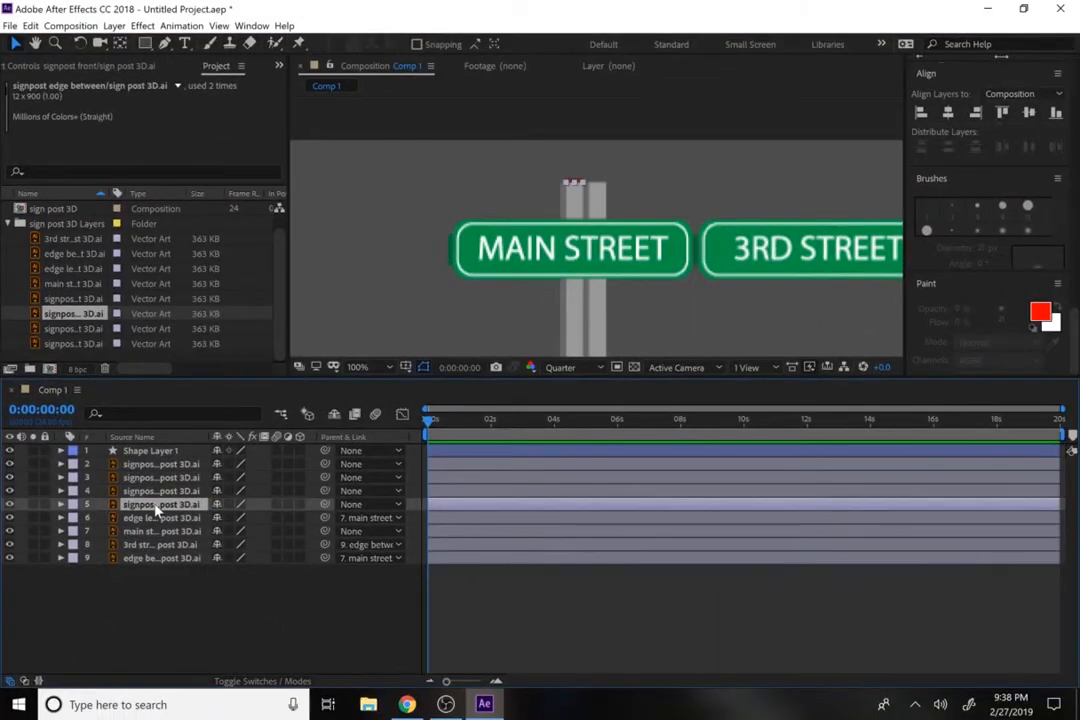
pyautogui.click(176, 518)
pyautogui.moveTo(325, 504); pyautogui.dragTo(200, 505)
pyautogui.click(186, 504)
pyautogui.click(183, 492)
pyautogui.moveTo(325, 464); pyautogui.dragTo(175, 464)
# - Parent the main street layer to Shape Layer 1
pyautogui.click(181, 531)
pyautogui.moveTo(325, 531); pyautogui.dragTo(170, 452)
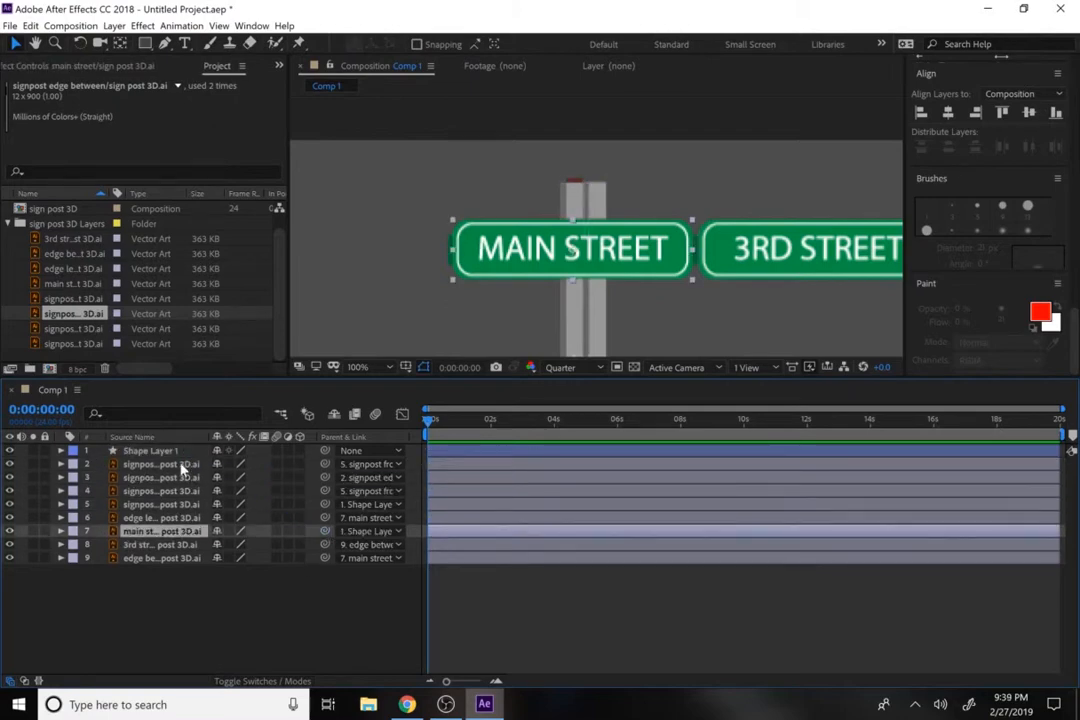
pyautogui.click(150, 451)
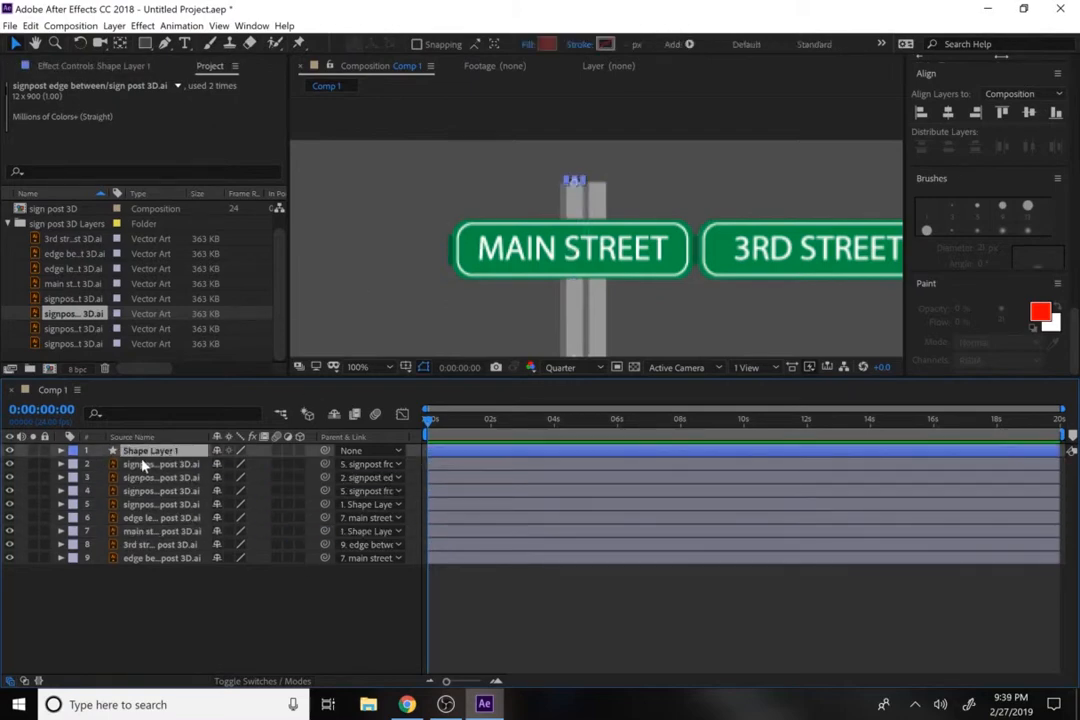
# - Turn Shape Layer 1 and all the sign post layers into 3D layers
pyautogui.click(61, 451)
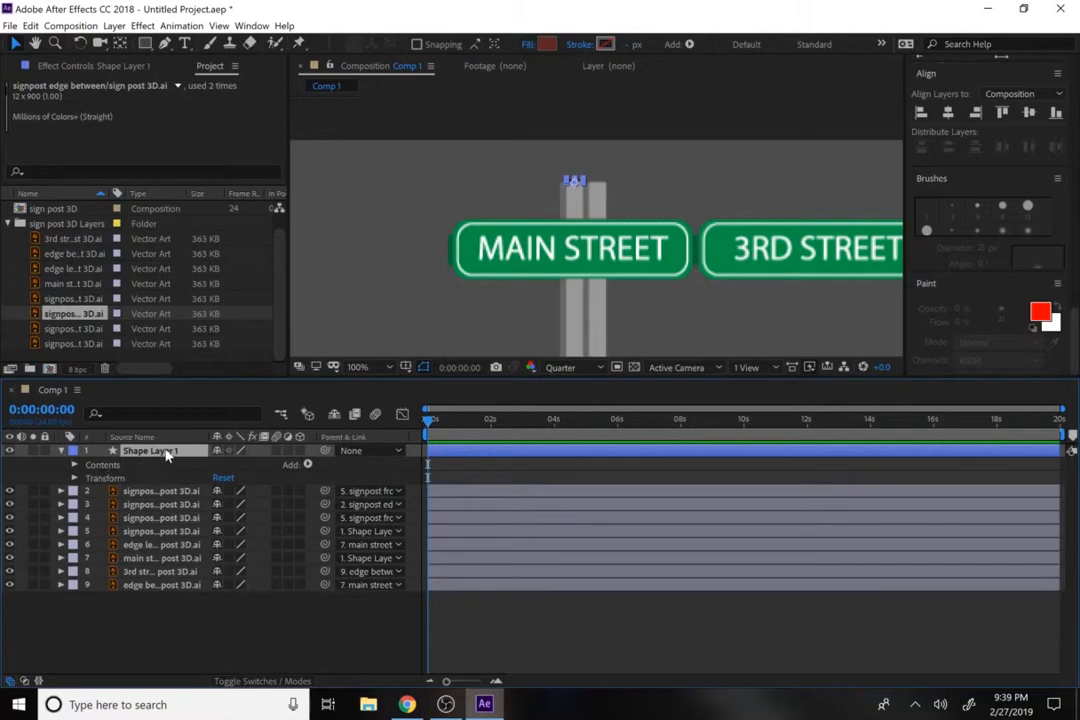
pyautogui.hotkey('ctrl', 'a')
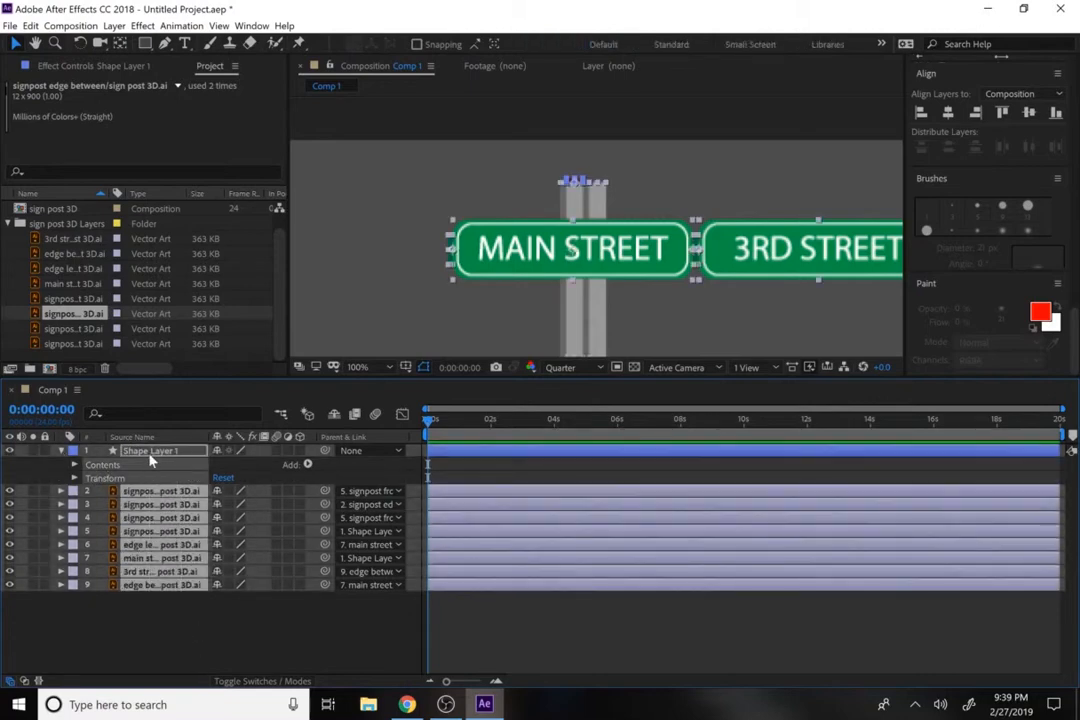
pyautogui.click(299, 451)
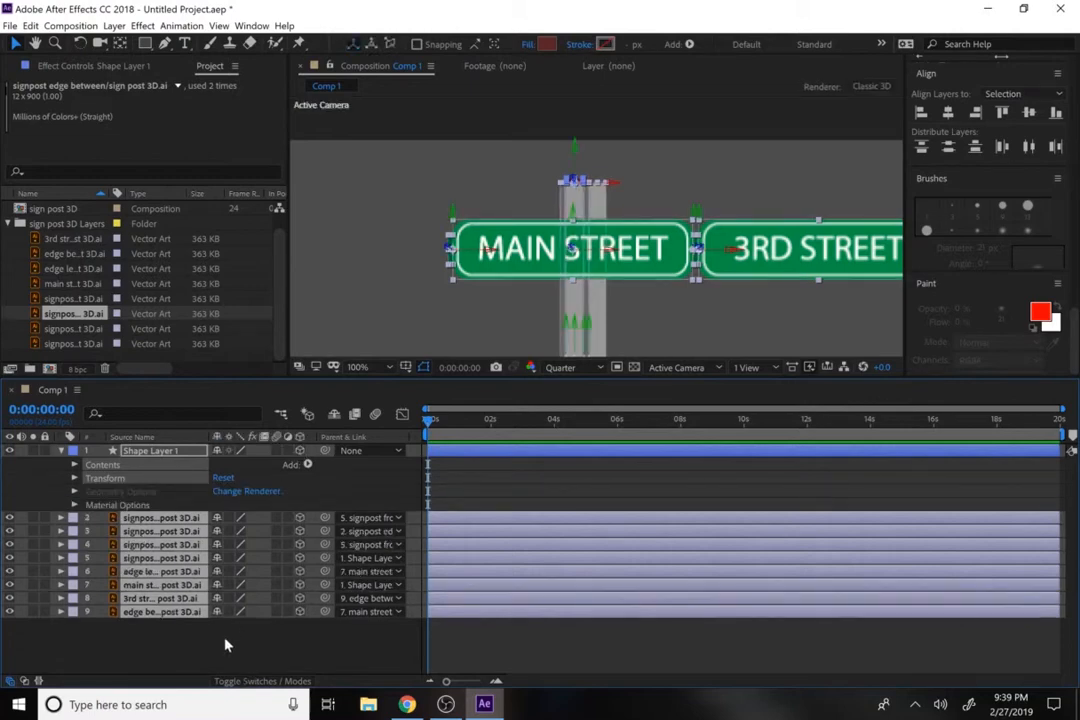
# - Reveal Shape Layer 1's rotation properties and set its X rotation to 32° and Y rotation to 24°
pyautogui.click(158, 451)
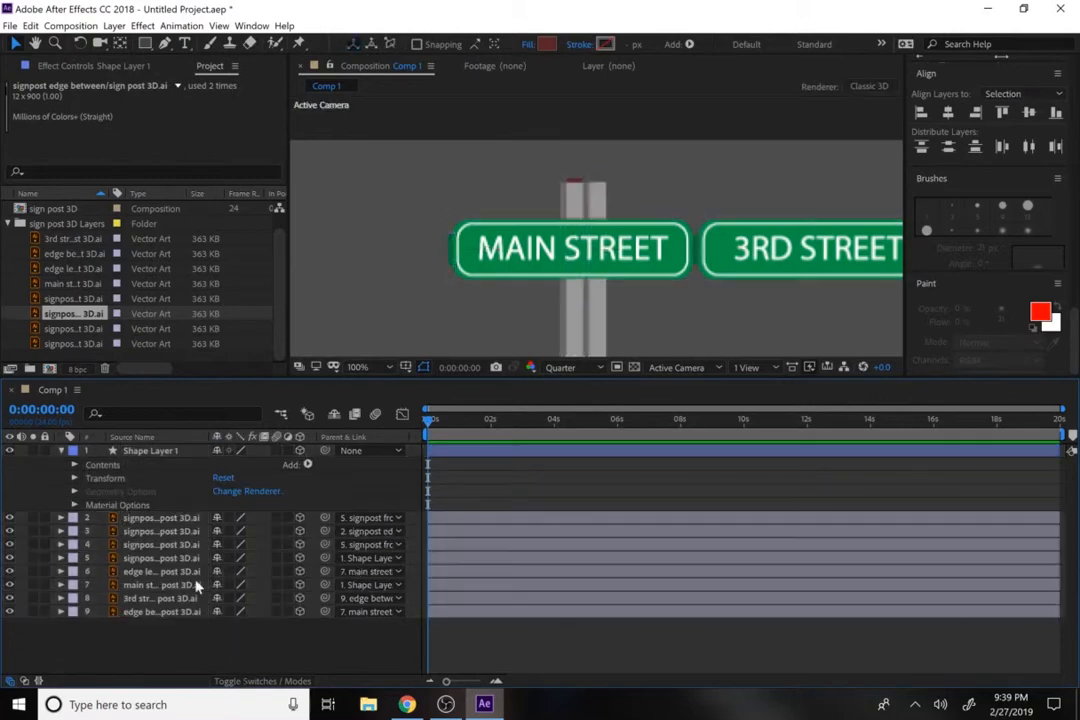
pyautogui.click(73, 465)
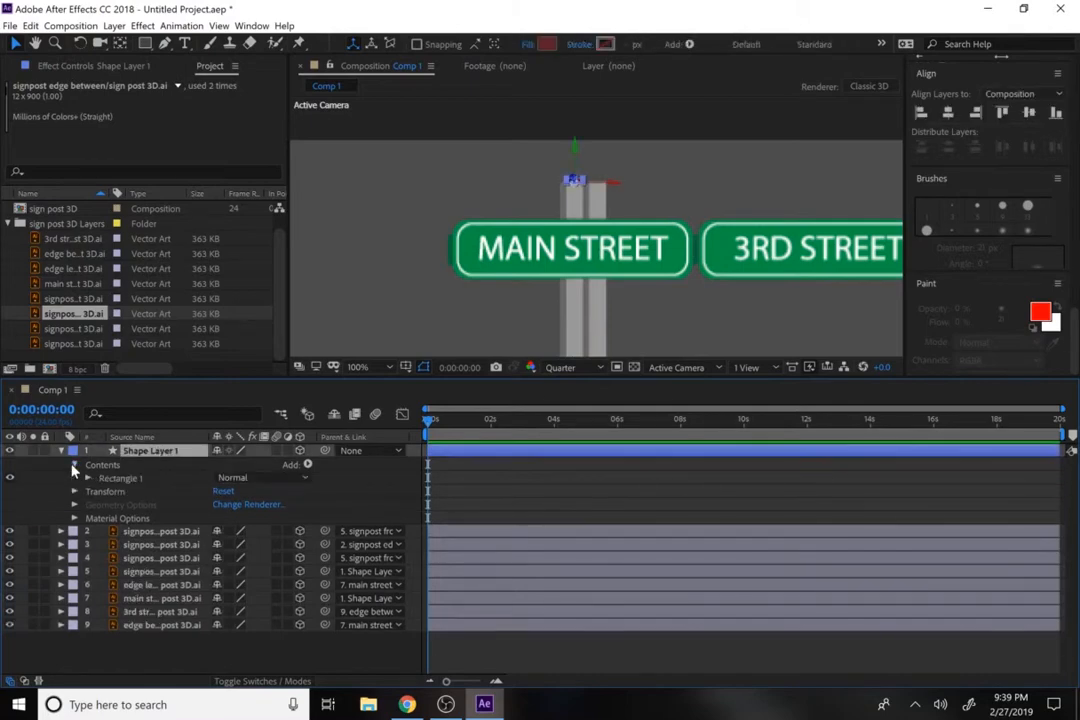
pyautogui.click(125, 467)
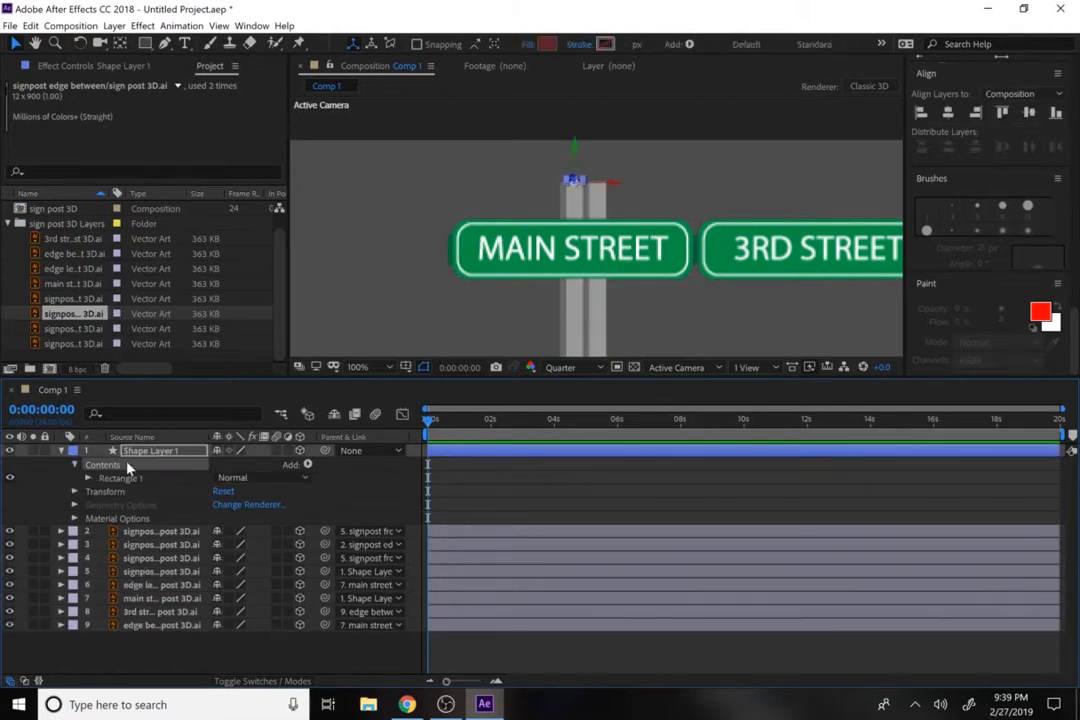
pyautogui.click(152, 454)
pyautogui.press('r')
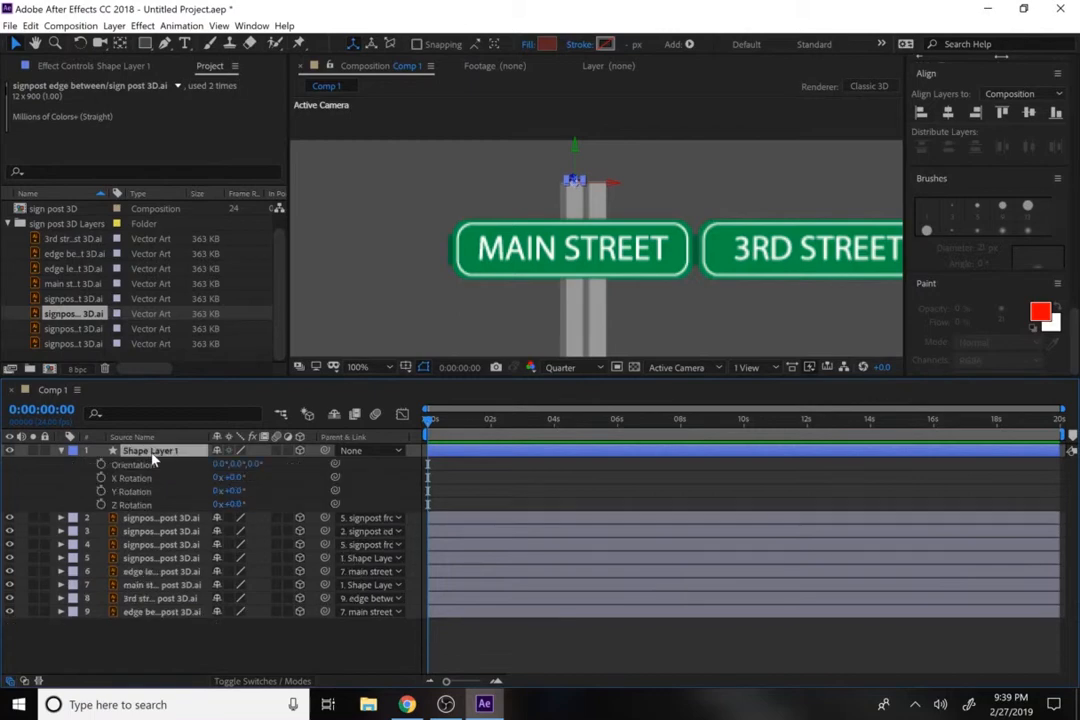
pyautogui.click(228, 478)
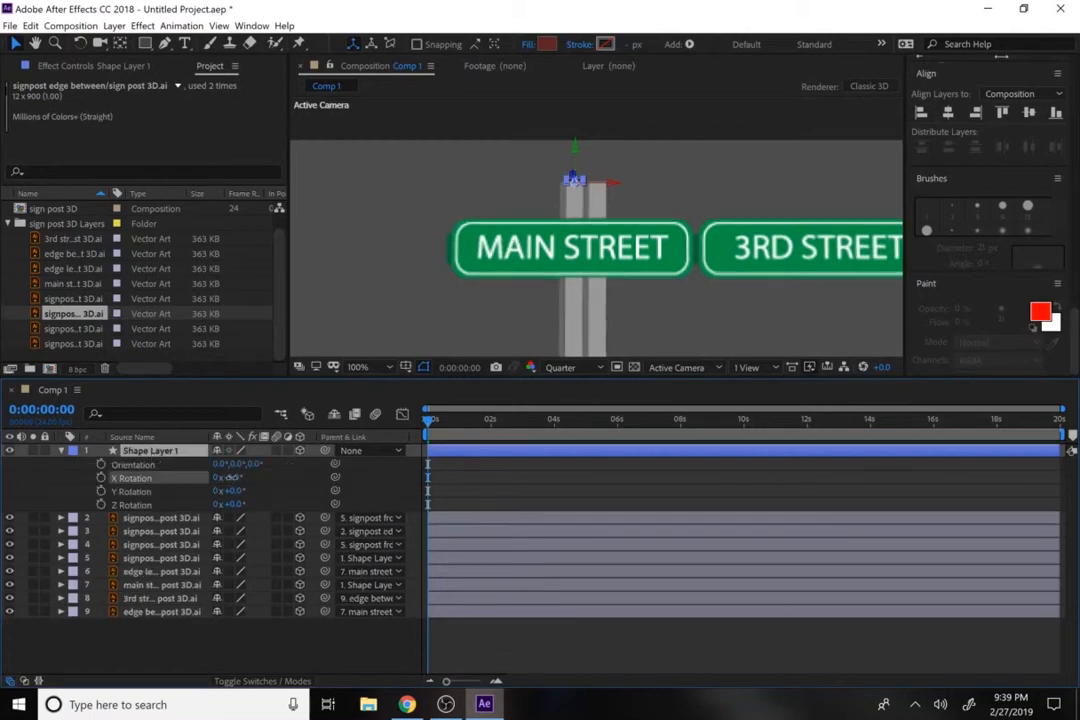
pyautogui.hotkey('ctrl', 'z')
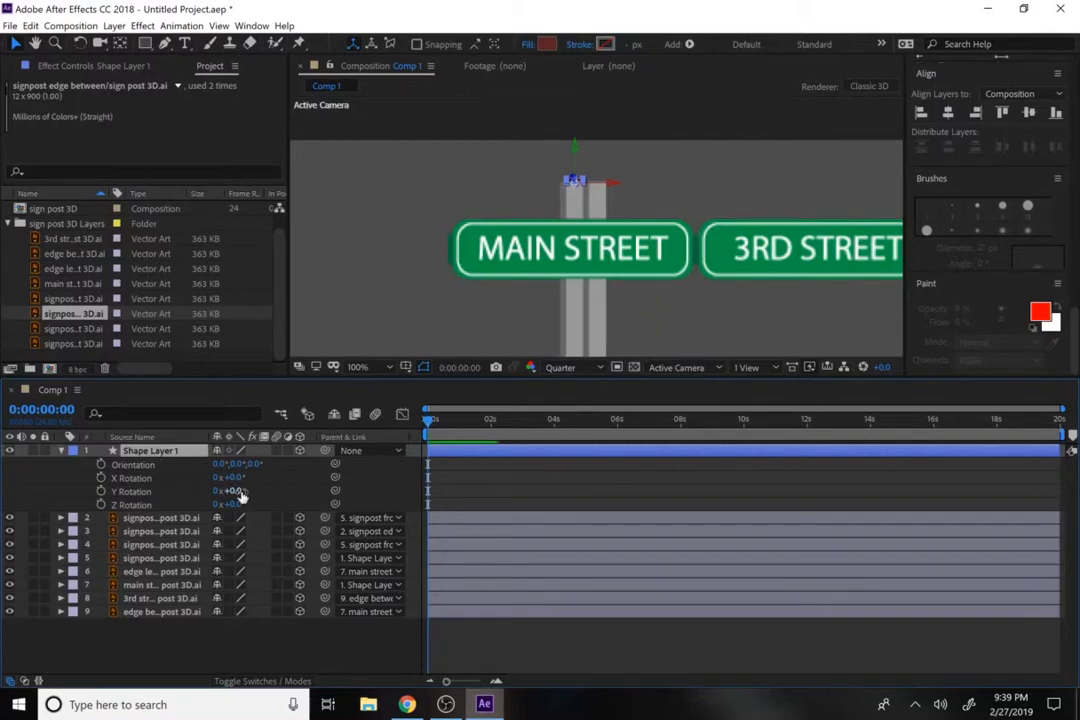
pyautogui.moveTo(241, 492); pyautogui.dragTo(276, 492)
pyautogui.hotkey('ctrl', 'z')
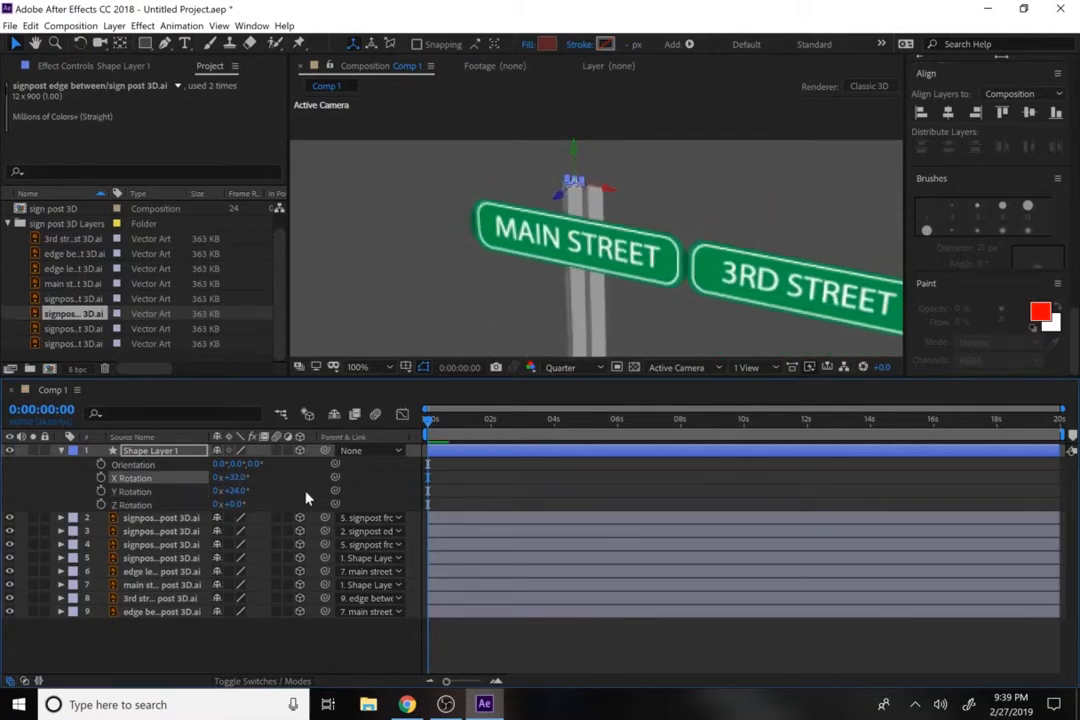
pyautogui.click(451, 303)
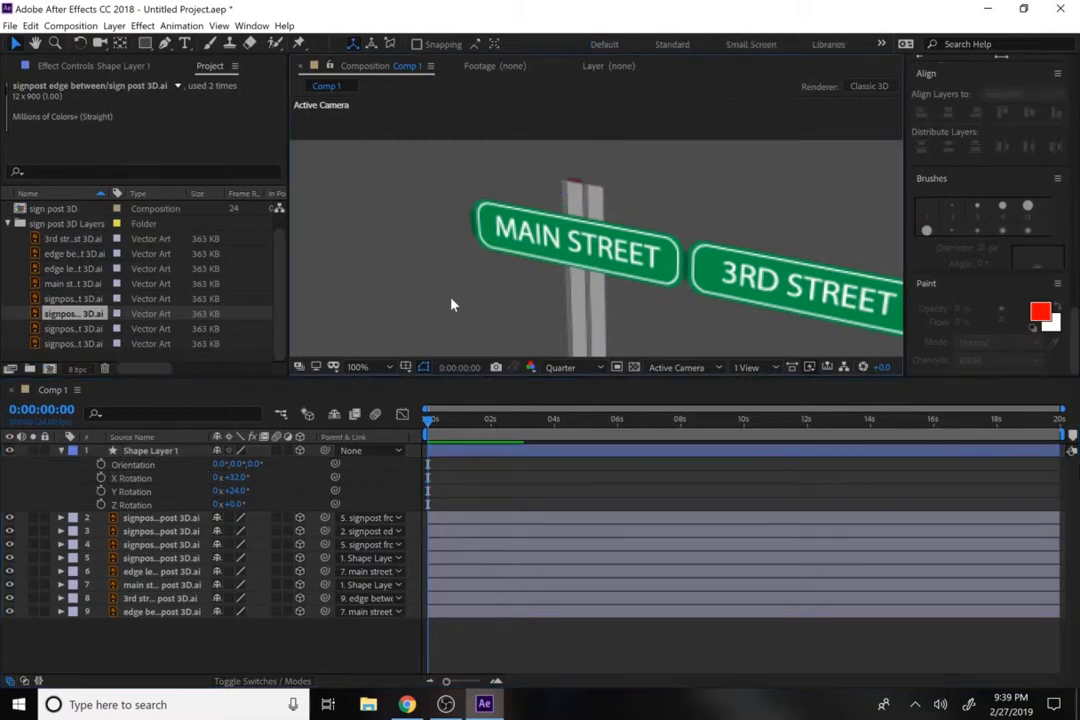
# - Set the Y rotation of the edge layer at the left of the Main Street sign to 90°
pyautogui.click(474, 233)
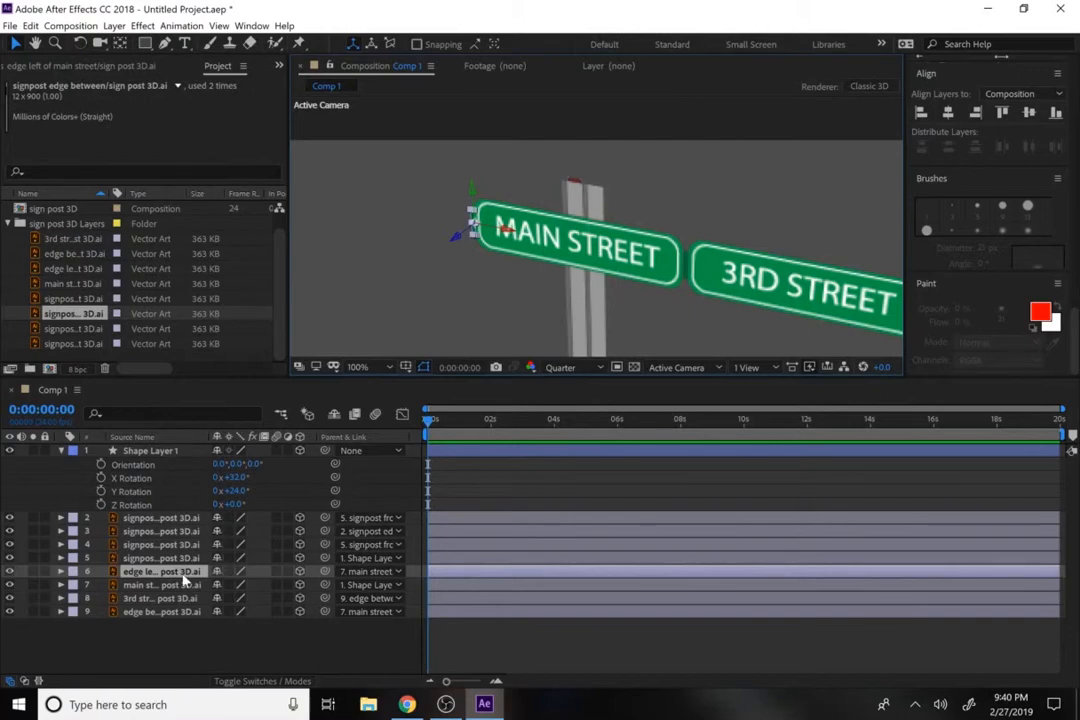
pyautogui.press('r')
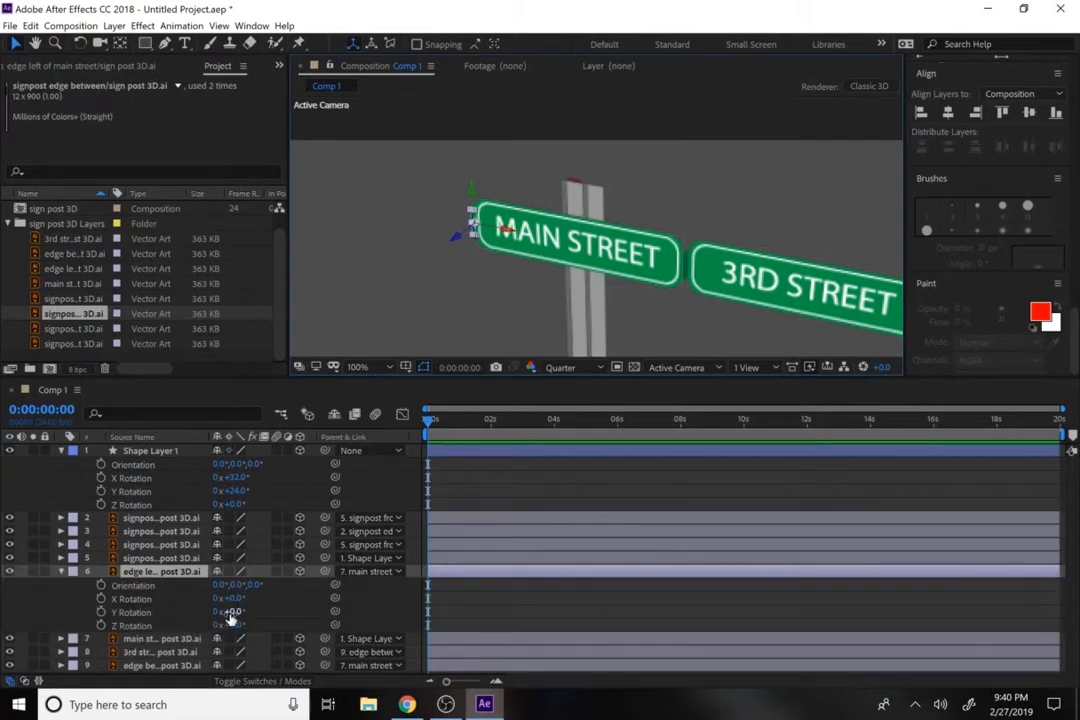
pyautogui.moveTo(232, 617)
pyautogui.mouseDown()
pyautogui.moveTo(248, 609)
pyautogui.moveTo(236, 611)
pyautogui.mouseUp()
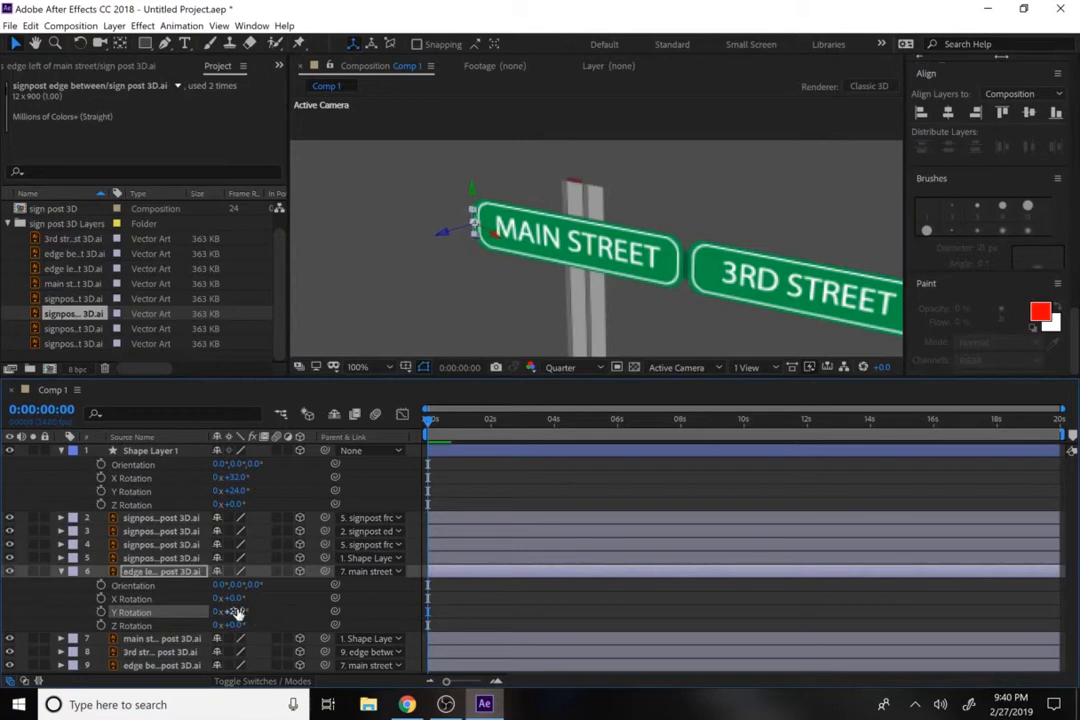
pyautogui.click(236, 611)
pyautogui.write('50')
pyautogui.press('Return')
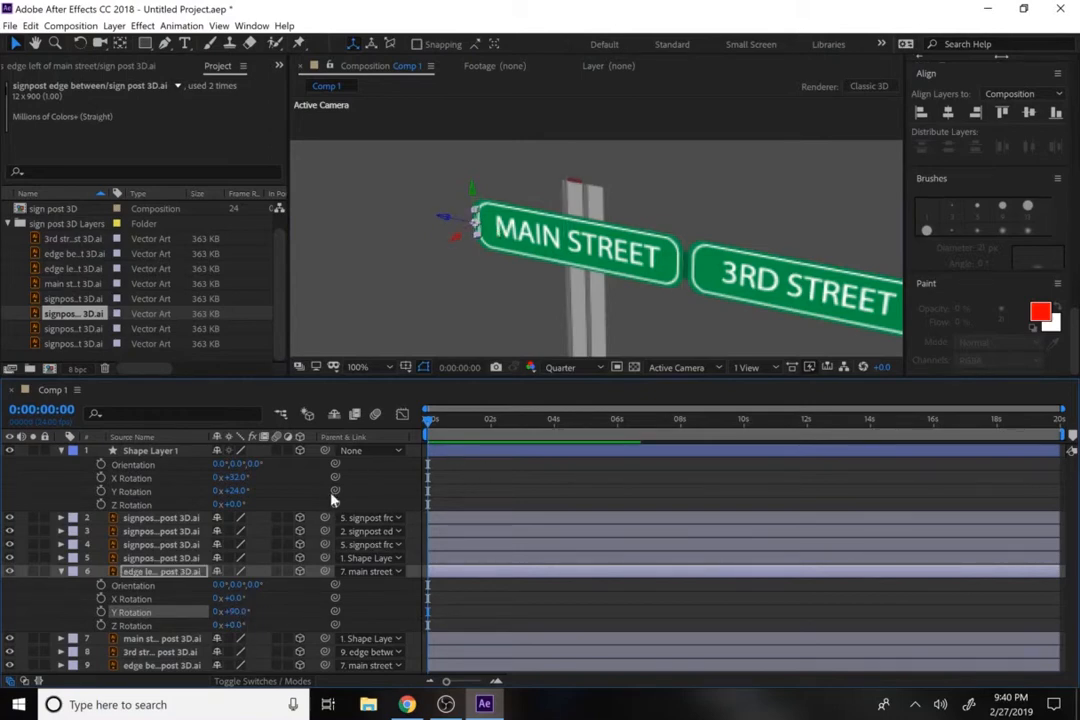
pyautogui.click(688, 277)
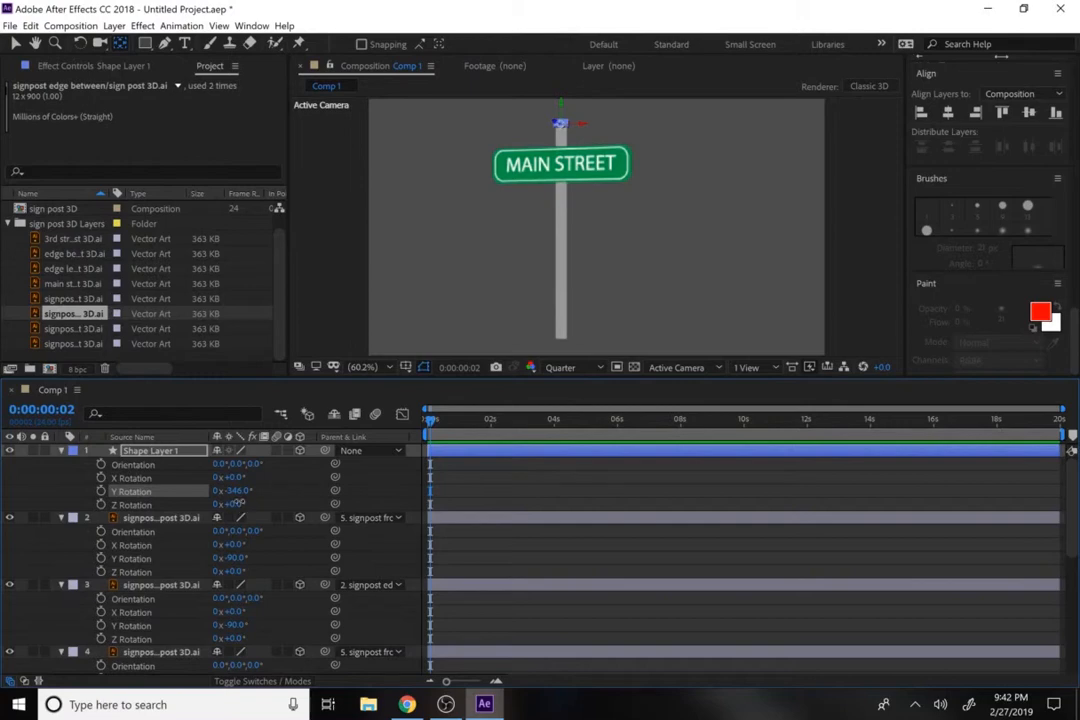
# - Try tilting the sign post by setting Shape Layer 1's Z rotation to 6°
pyautogui.moveTo(237, 505)
pyautogui.mouseDown()
pyautogui.moveTo(226, 505)
pyautogui.moveTo(244, 503)
pyautogui.mouseUp()
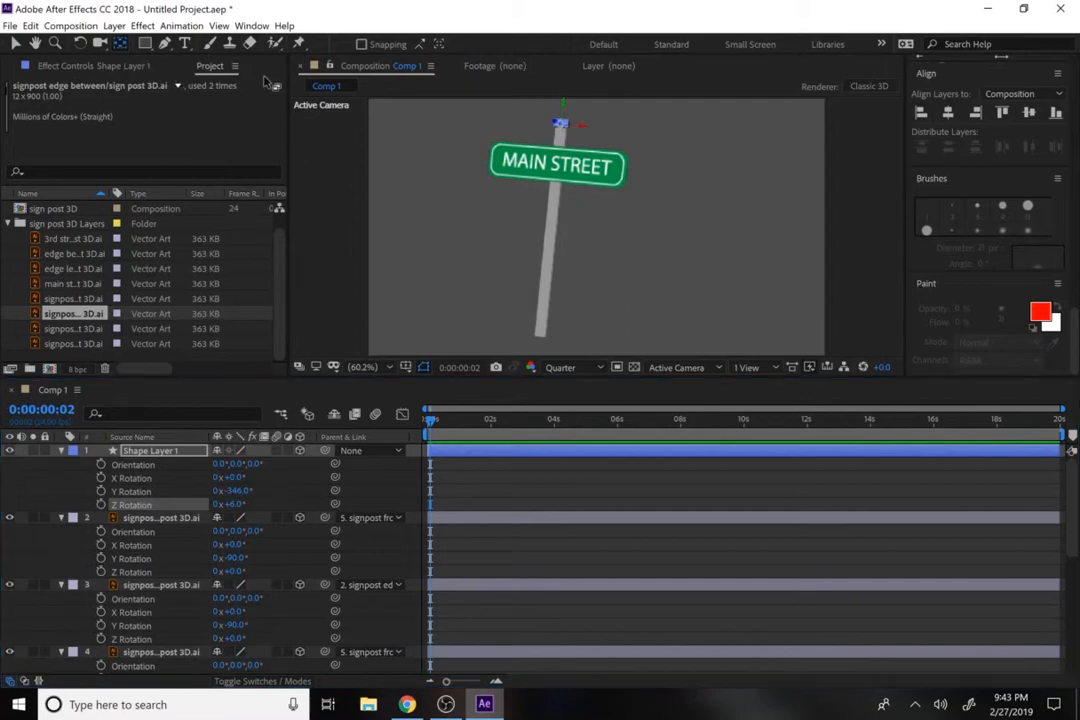
pyautogui.keyDown('shift'); pyautogui.click(565, 131); pyautogui.keyUp('shift')
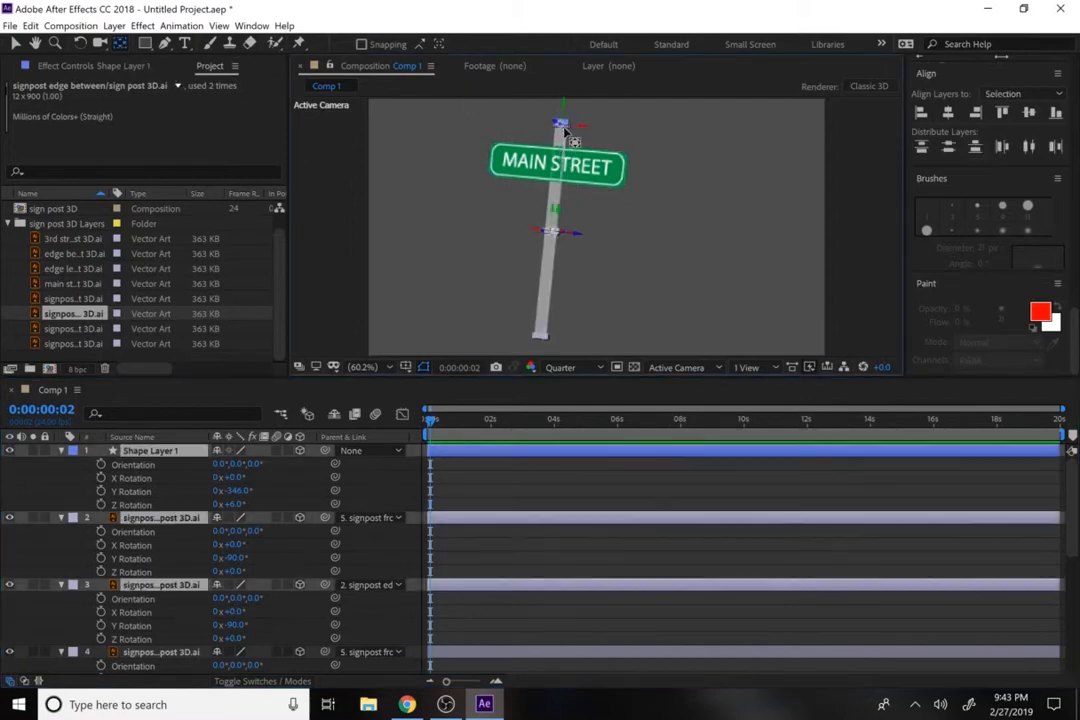
pyautogui.click(617, 149)
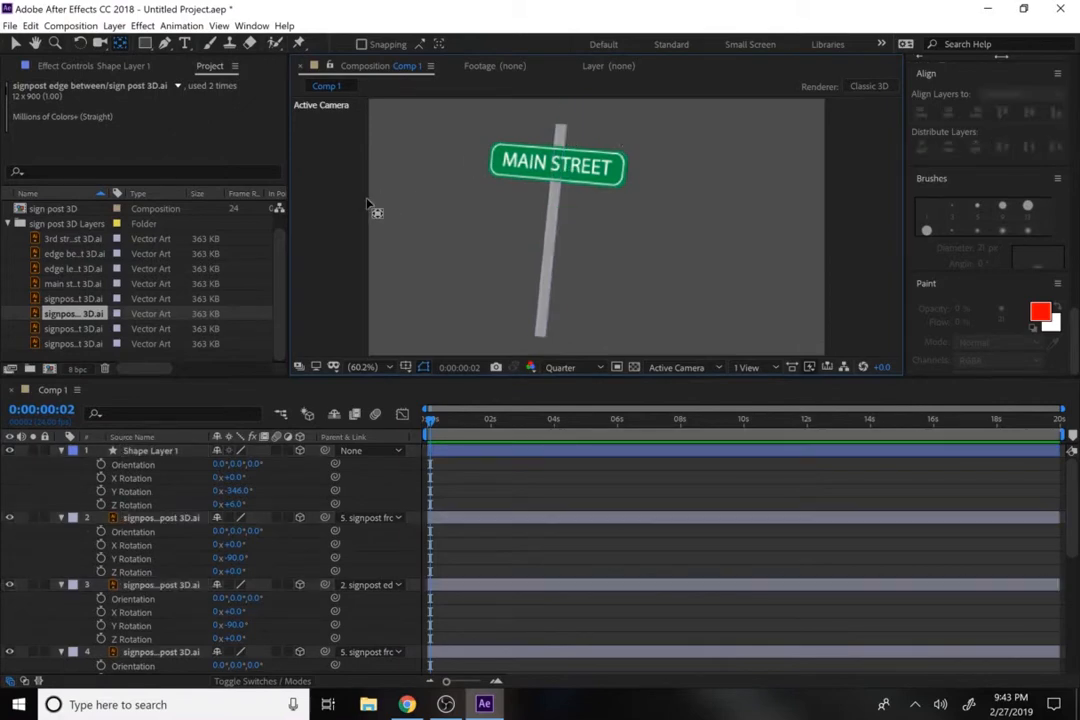
# - Try moving Shape Layer 1's anchor point down the post to just below the Main Street sign and rotating the post about it
pyautogui.click(150, 451)
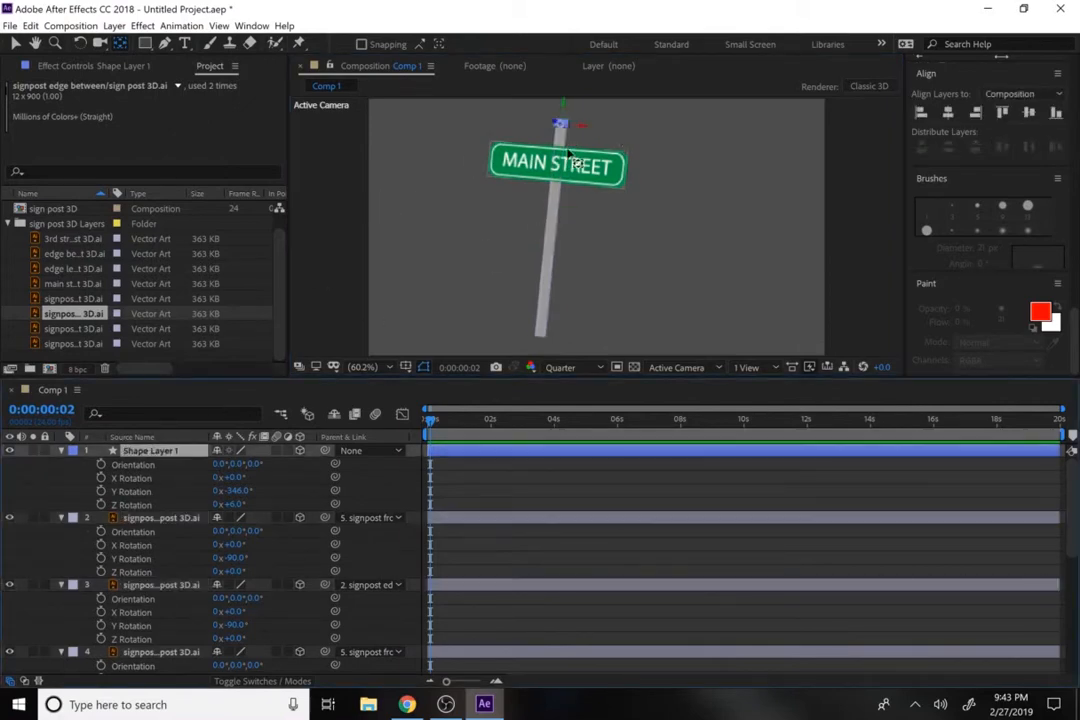
pyautogui.moveTo(560, 127); pyautogui.dragTo(556, 192)
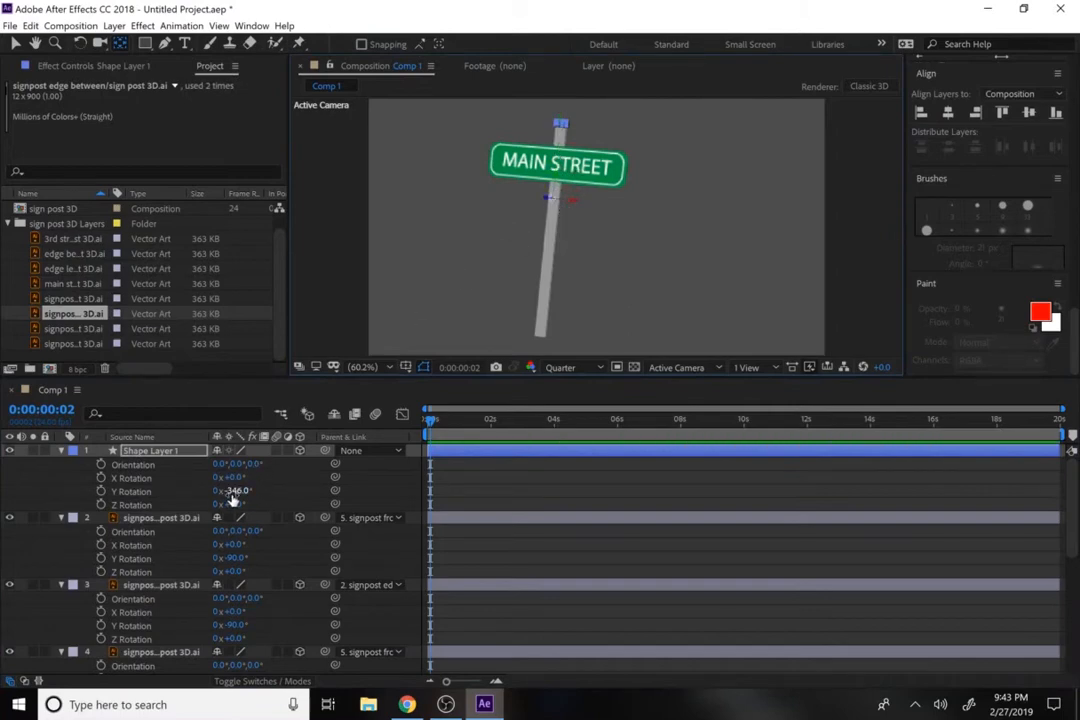
pyautogui.moveTo(231, 491)
pyautogui.mouseDown()
pyautogui.moveTo(215, 497)
pyautogui.moveTo(246, 502)
pyautogui.moveTo(222, 507)
pyautogui.mouseUp()
# - Undo the anchor point move and the Z rotation on Shape Layer 1
pyautogui.hotkey('ctrl', 'z')
pyautogui.hotkey('ctrl', 'z')
pyautogui.hotkey('ctrl', 'z')
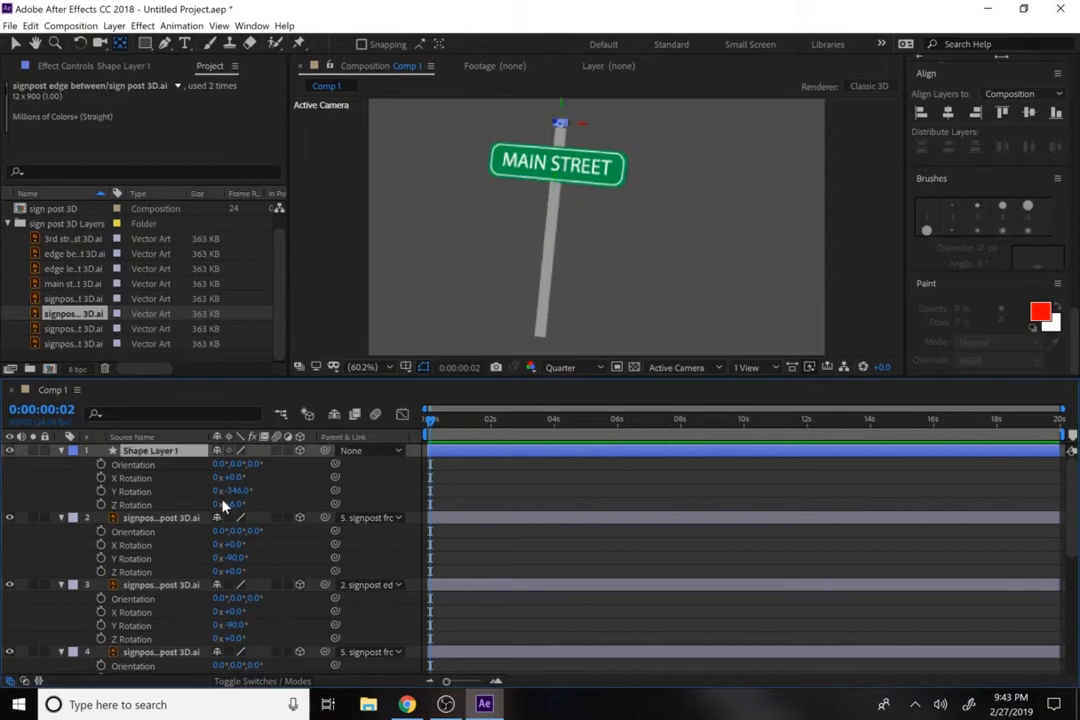
pyautogui.hotkey('ctrl', 'z')
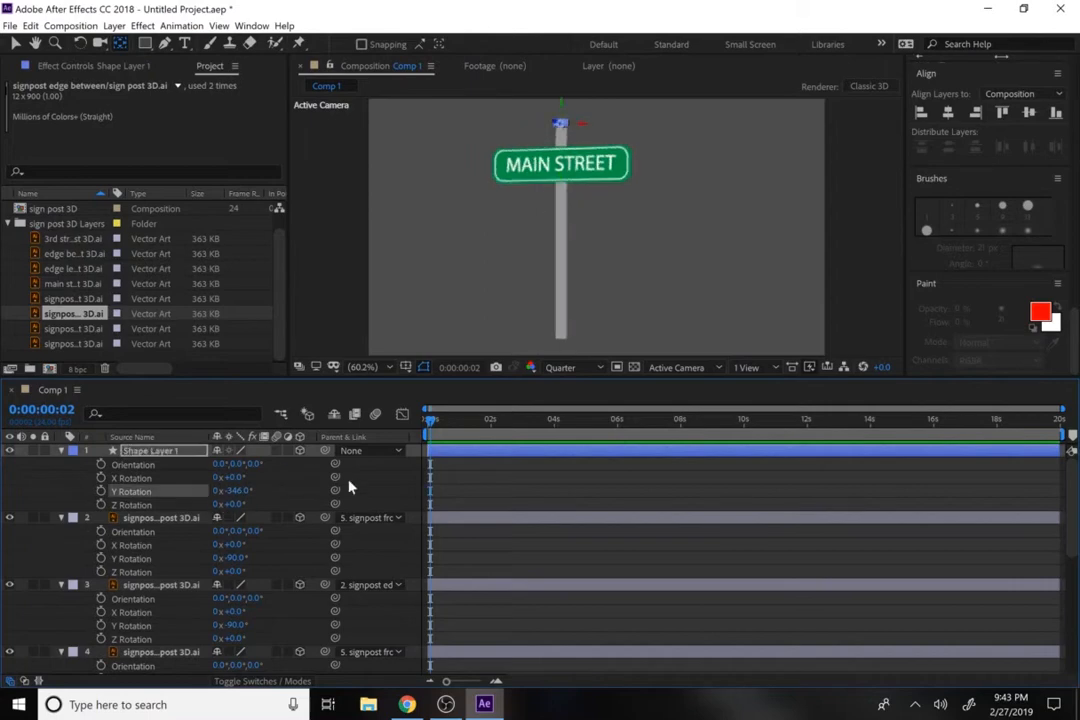
# - At 0:00:05:23, set Shape Layer 1's Y rotation to 0° and add its first Y Rotation keyframe
pyautogui.moveTo(449, 421); pyautogui.dragTo(655, 443)
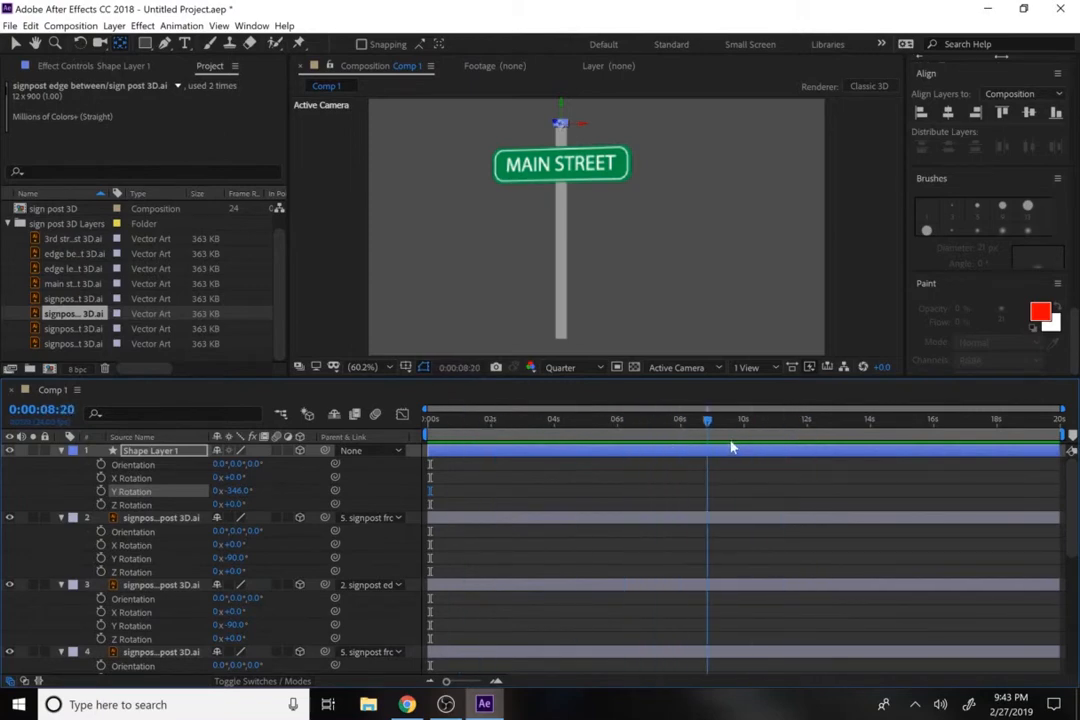
pyautogui.moveTo(670, 451); pyautogui.dragTo(616, 446)
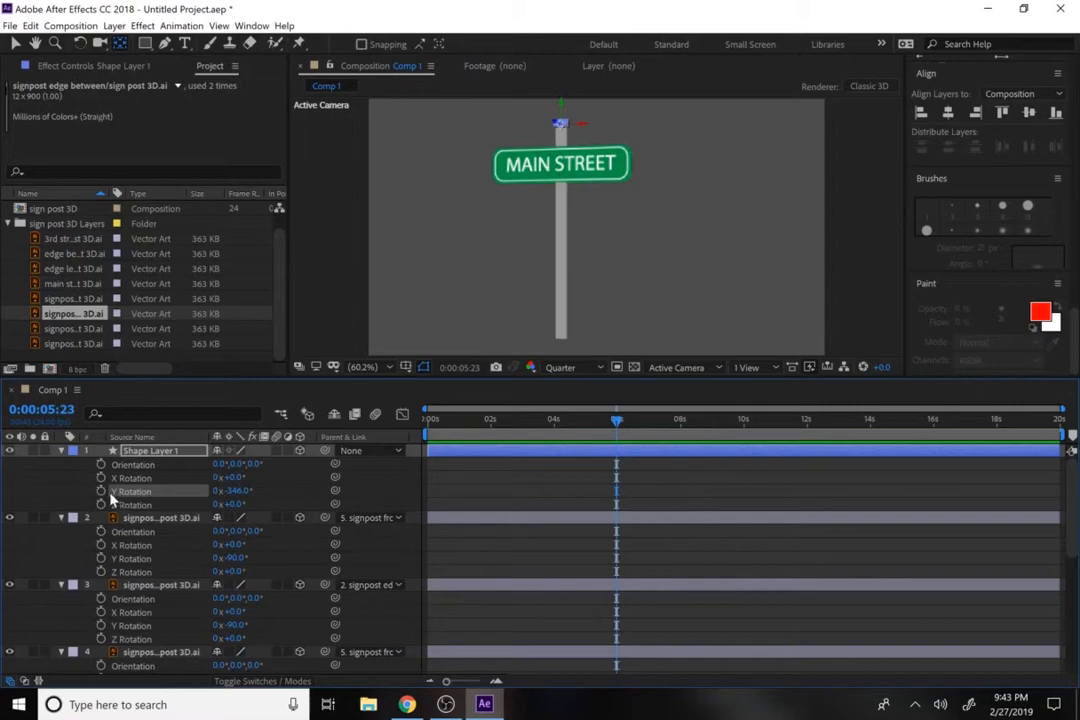
pyautogui.moveTo(229, 505); pyautogui.dragTo(311, 495)
pyautogui.hotkey('ctrl', 'z')
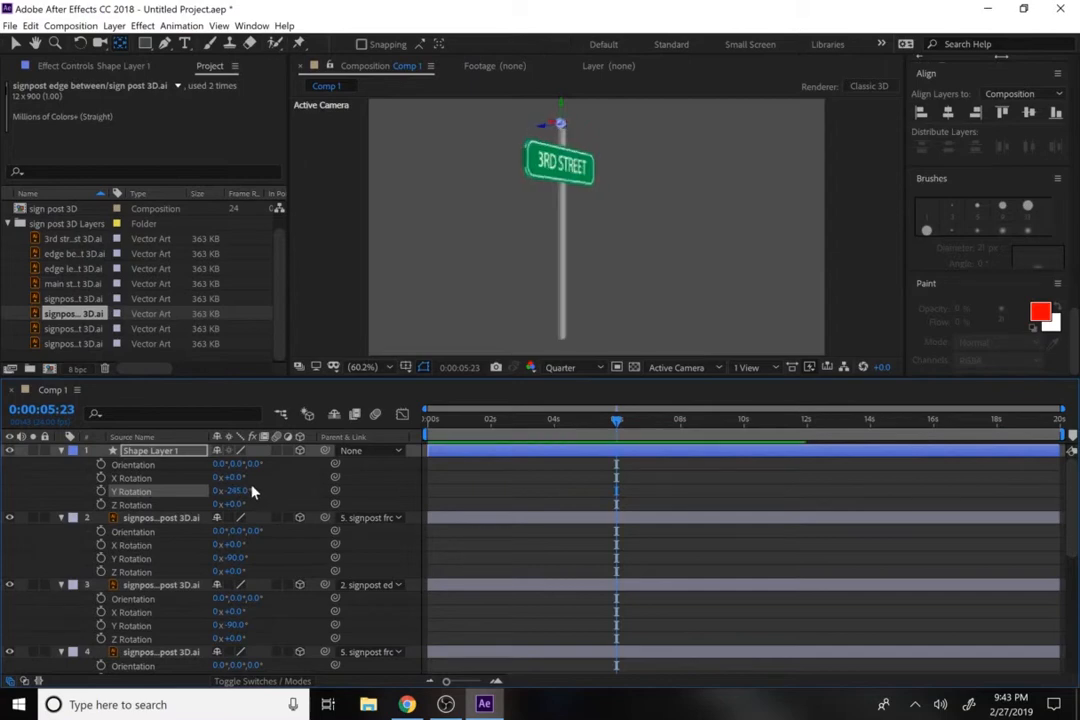
pyautogui.click(239, 492)
pyautogui.write('0')
pyautogui.press('Return')
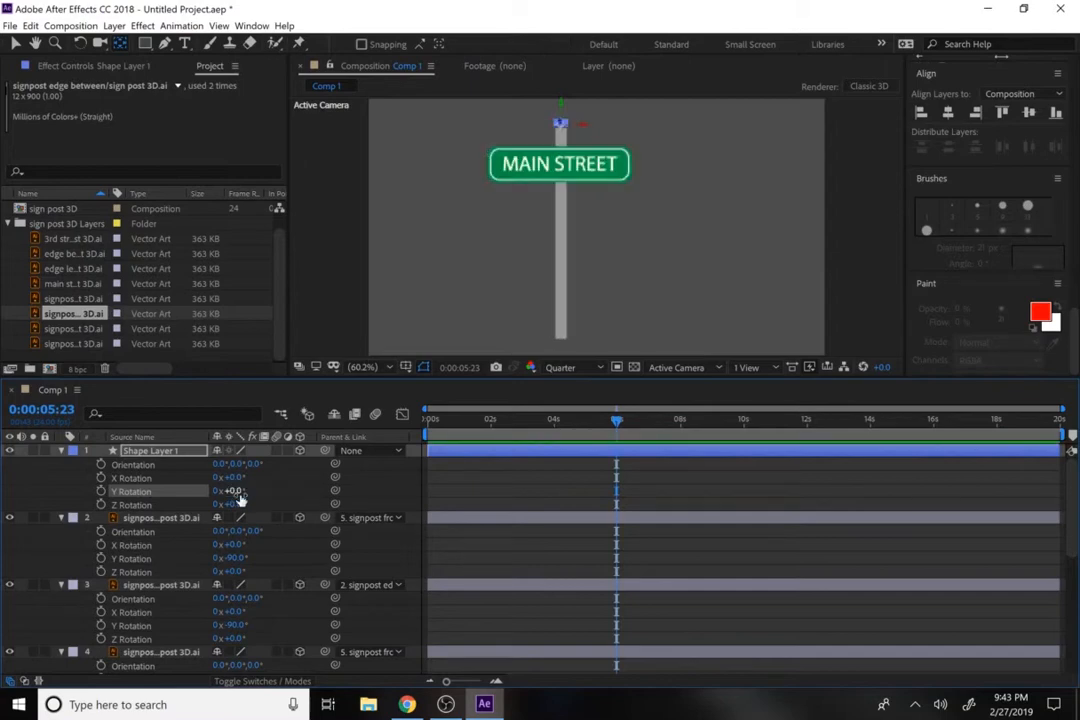
pyautogui.click(101, 491)
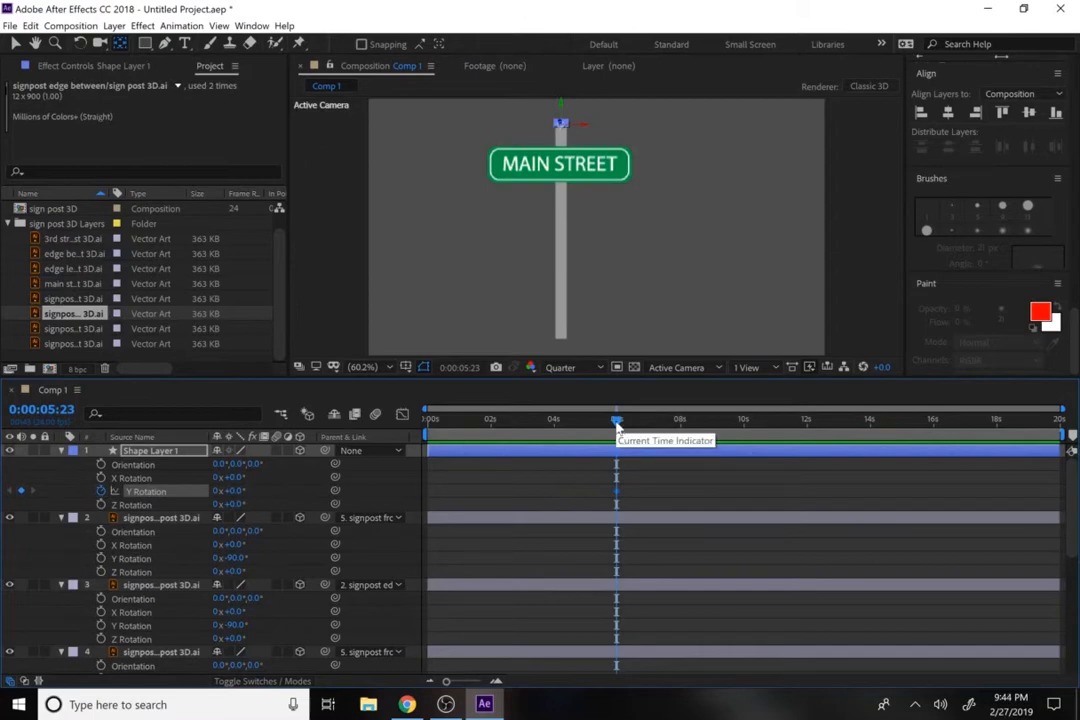
# - At 0:00:08:00, keyframe Shape Layer 1's Y rotation at 2 full turns plus 180°
pyautogui.moveTo(617, 426); pyautogui.dragTo(682, 432)
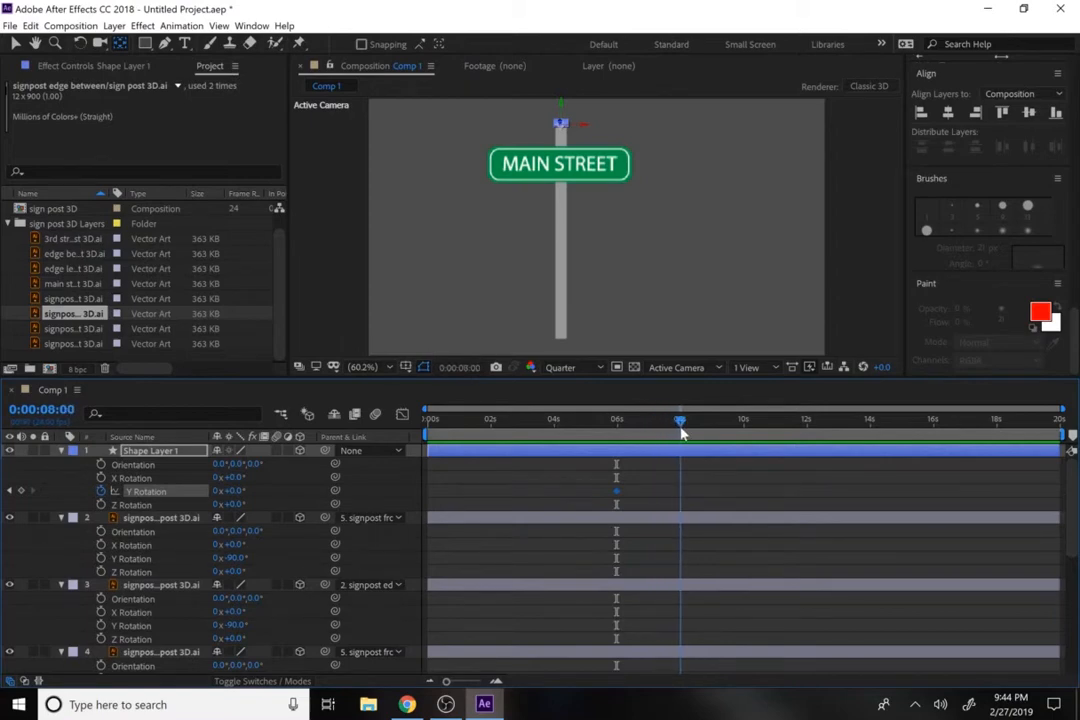
pyautogui.click(220, 491)
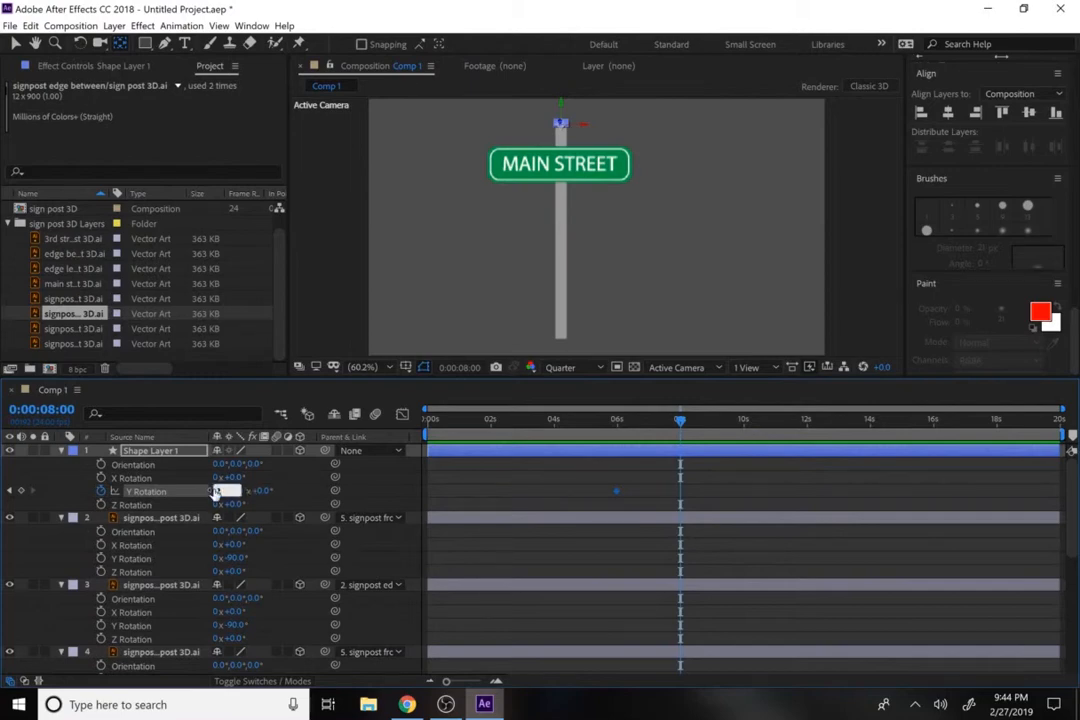
pyautogui.write('2')
pyautogui.press('Tab')
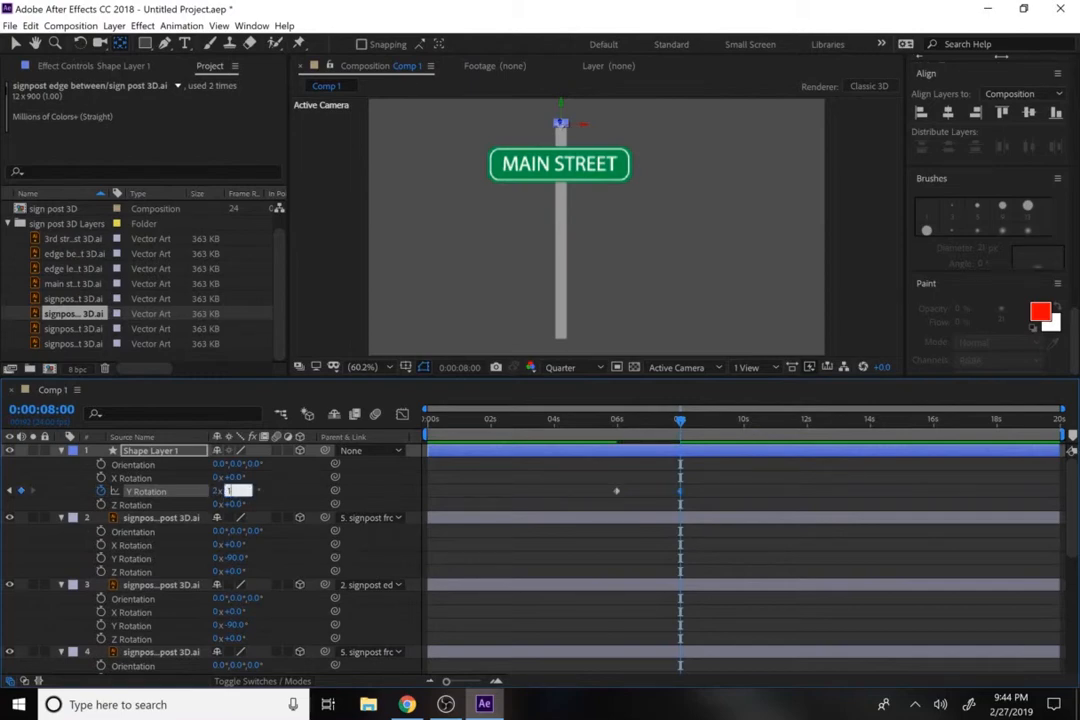
pyautogui.write('180')
pyautogui.press('Return')
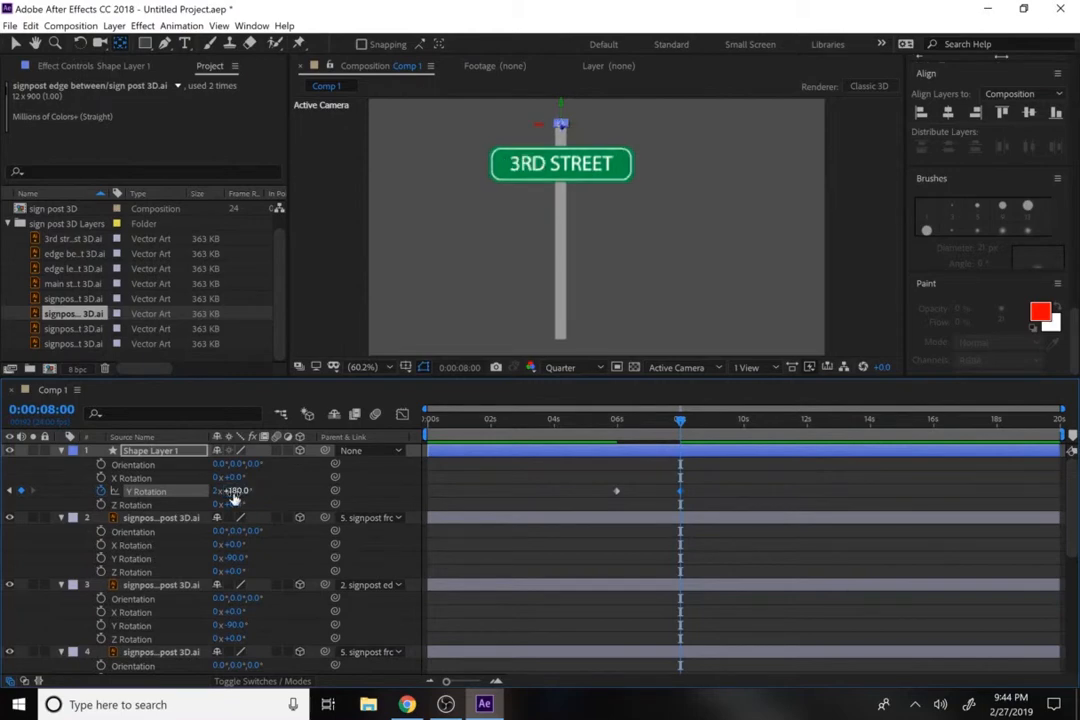
# - Apply Easy Ease to both of Shape Layer 1's Y Rotation keyframes
pyautogui.moveTo(595, 480); pyautogui.dragTo(675, 506)
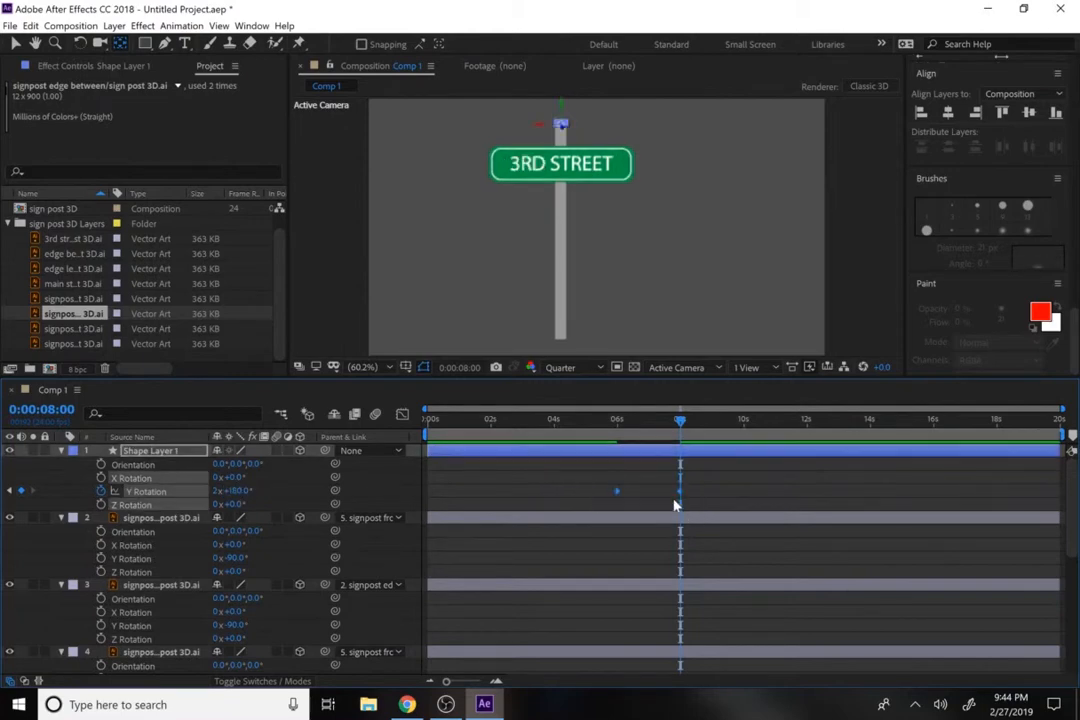
pyautogui.rightClick(619, 496)
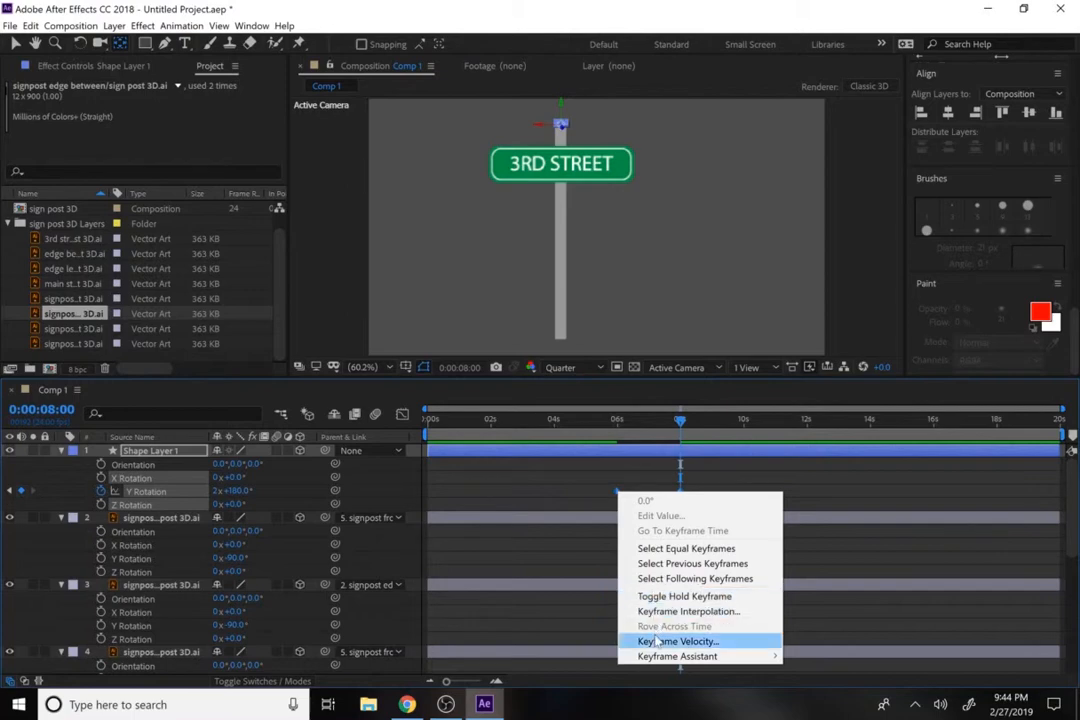
pyautogui.moveTo(672, 655)
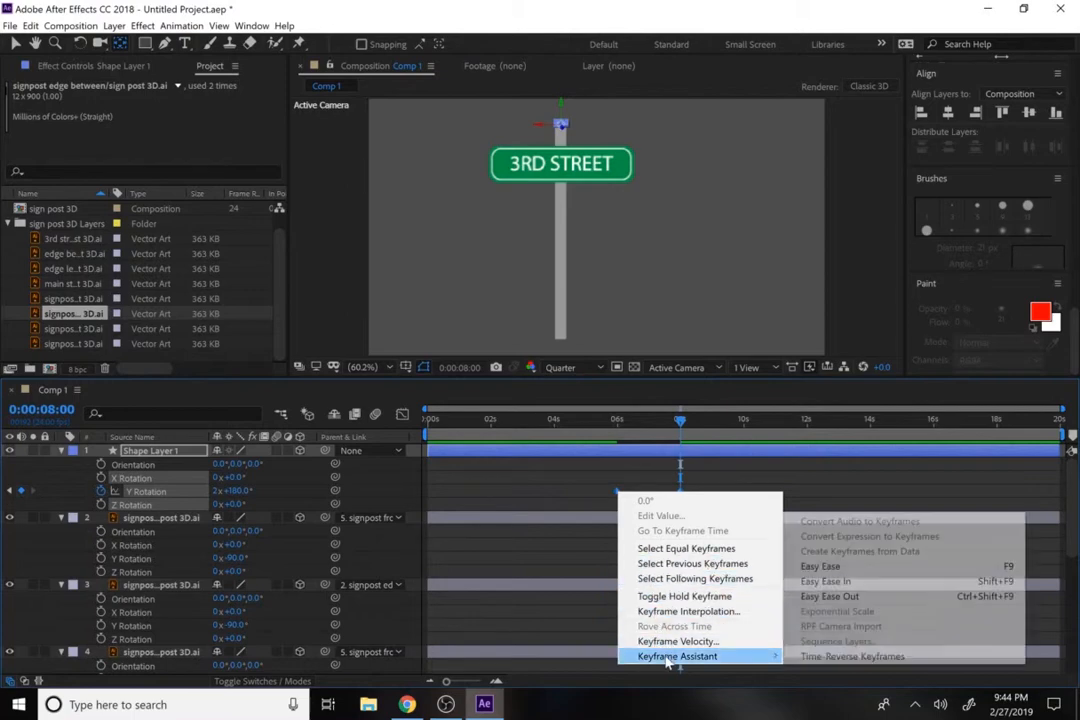
pyautogui.click(878, 567)
# - Preview the sign's spin from the start and return the current time to 0:00:05:23
pyautogui.moveTo(582, 430); pyautogui.dragTo(390, 430)
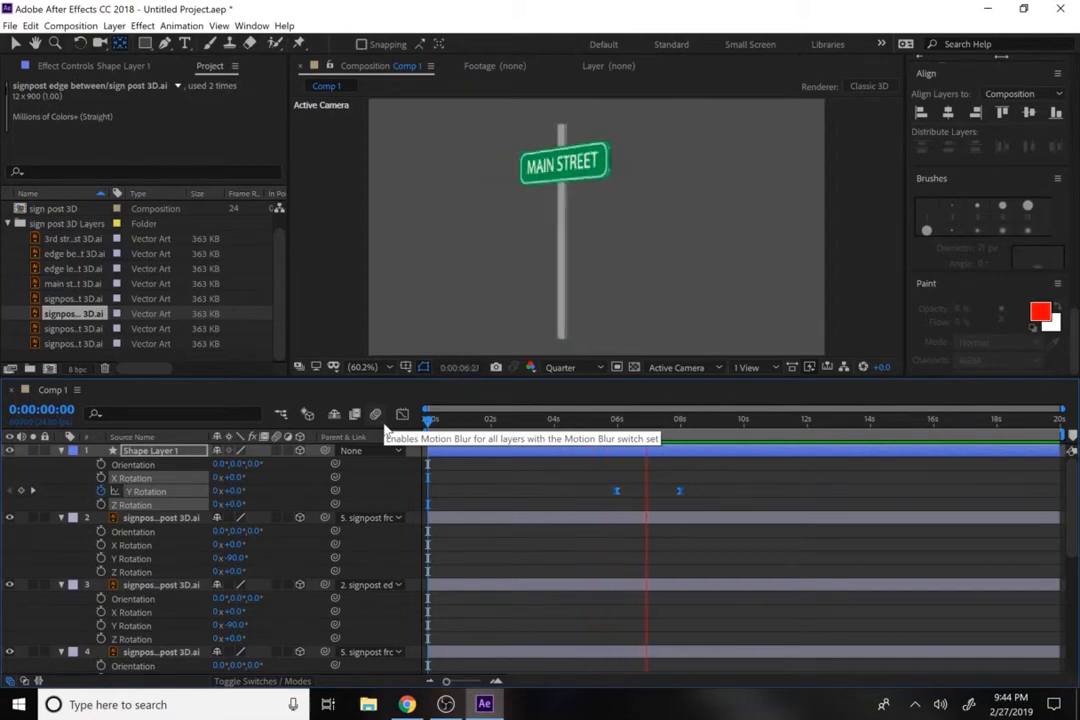
pyautogui.press('space')
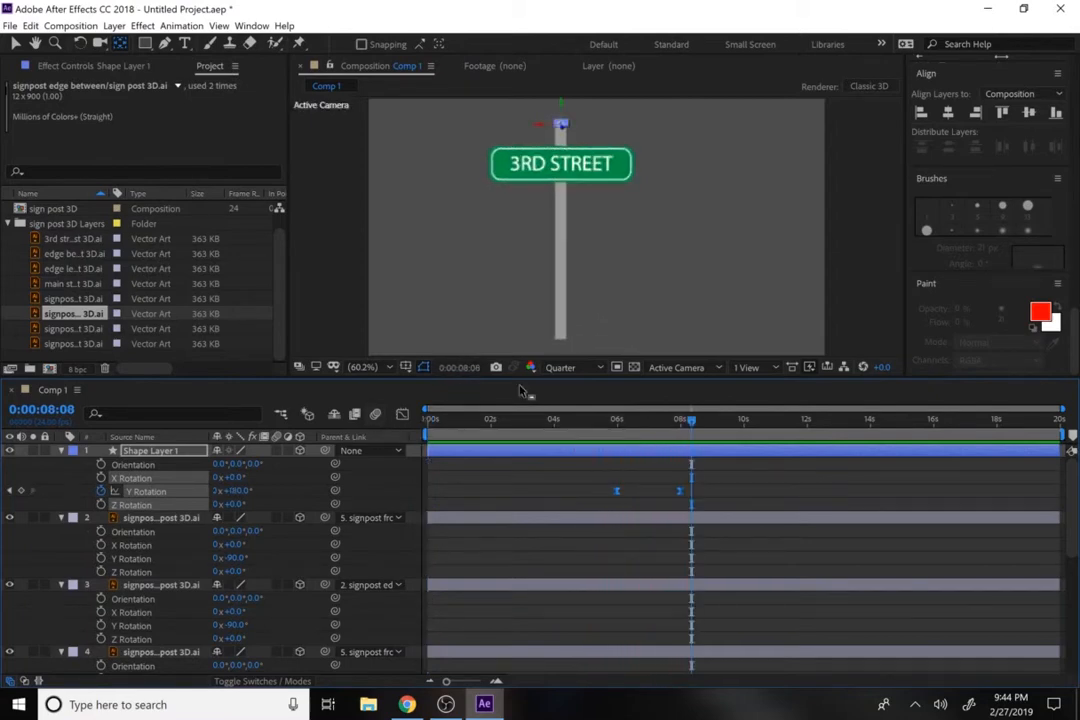
pyautogui.click(604, 423)
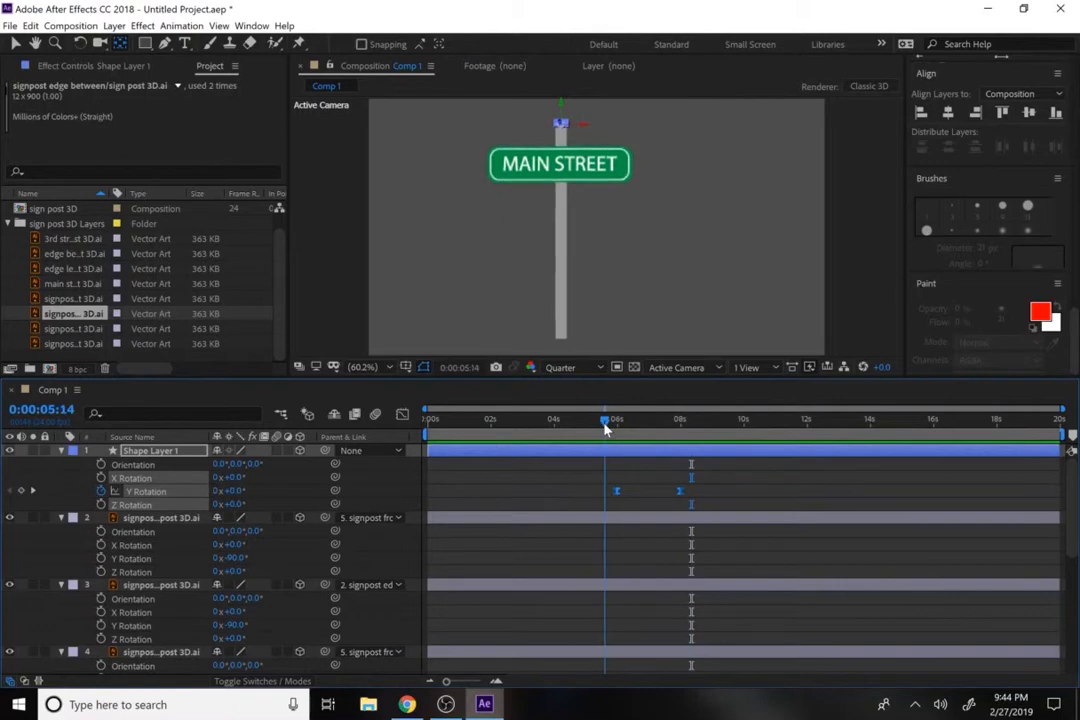
pyautogui.moveTo(604, 424)
pyautogui.mouseDown()
pyautogui.moveTo(631, 438)
pyautogui.moveTo(616, 442)
pyautogui.mouseUp()
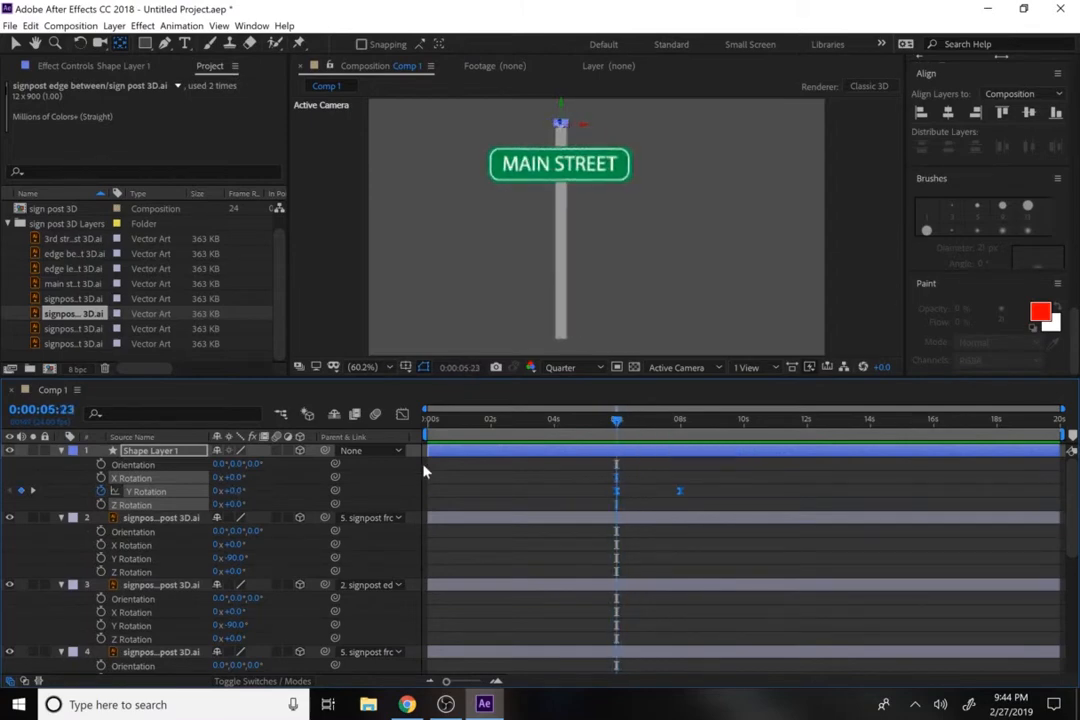
# - Save the project in the Videos folder as "street sign 3D"
pyautogui.click(9, 25)
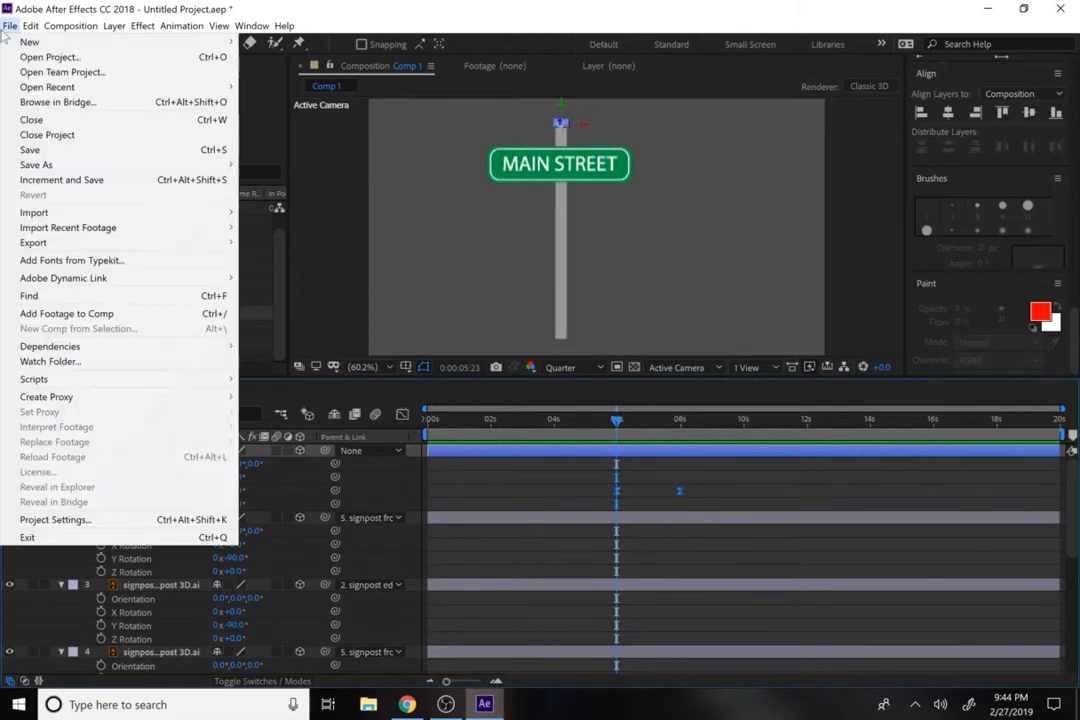
pyautogui.click(45, 151)
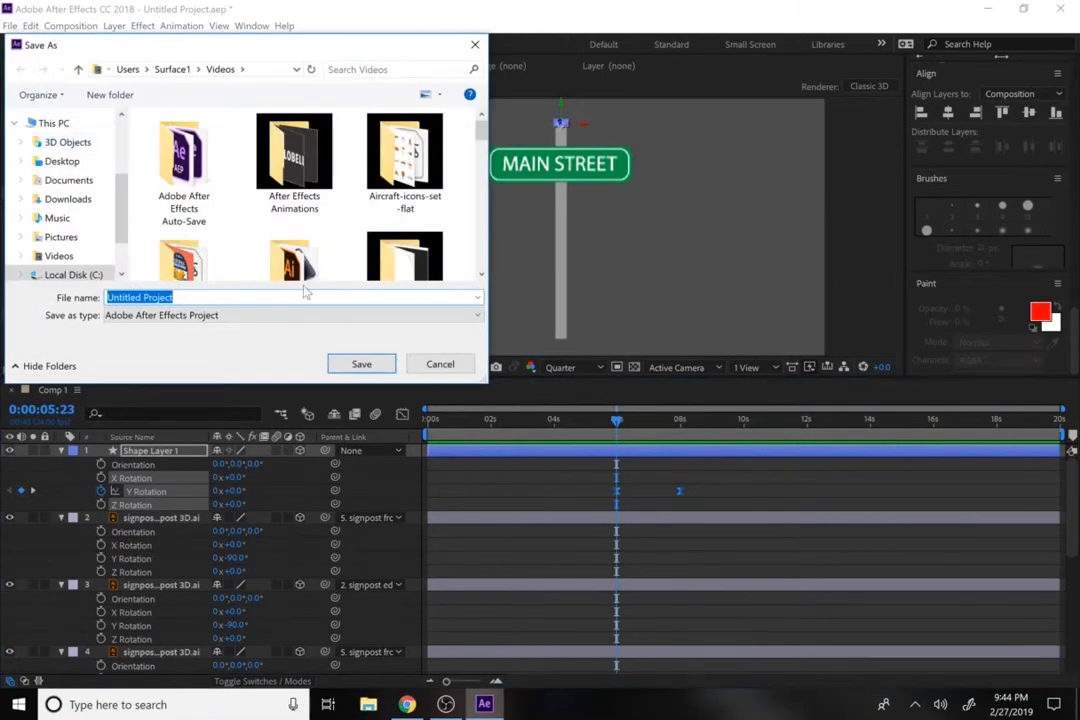
pyautogui.write('str')
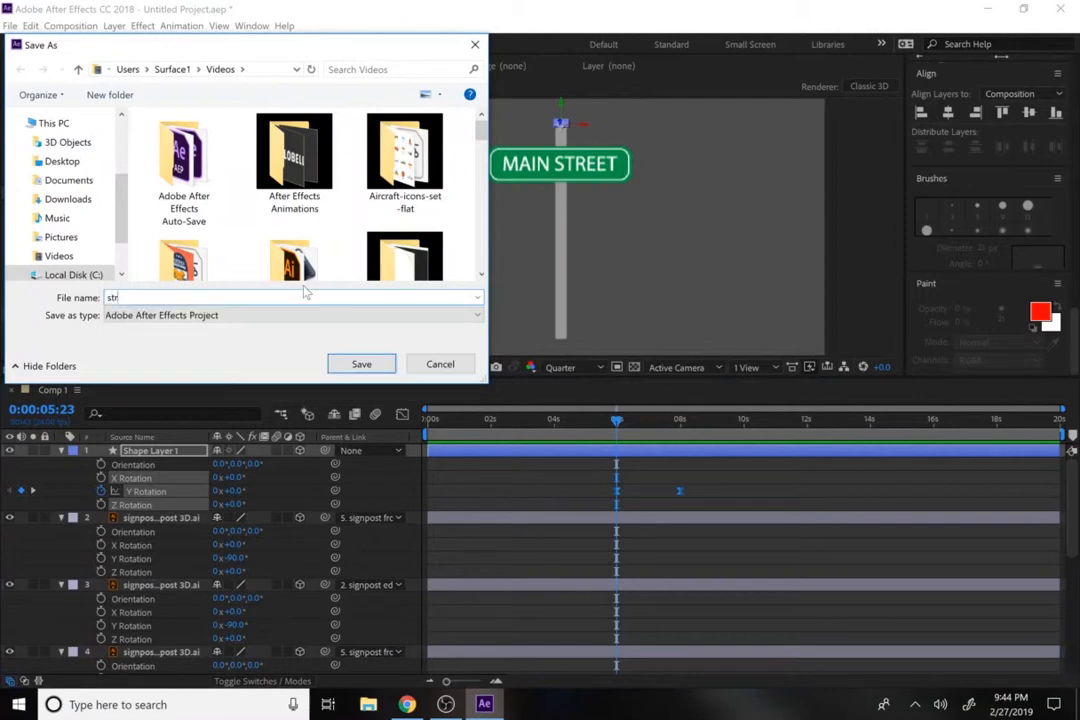
pyautogui.write('eet sign 3D')
pyautogui.press('Return')
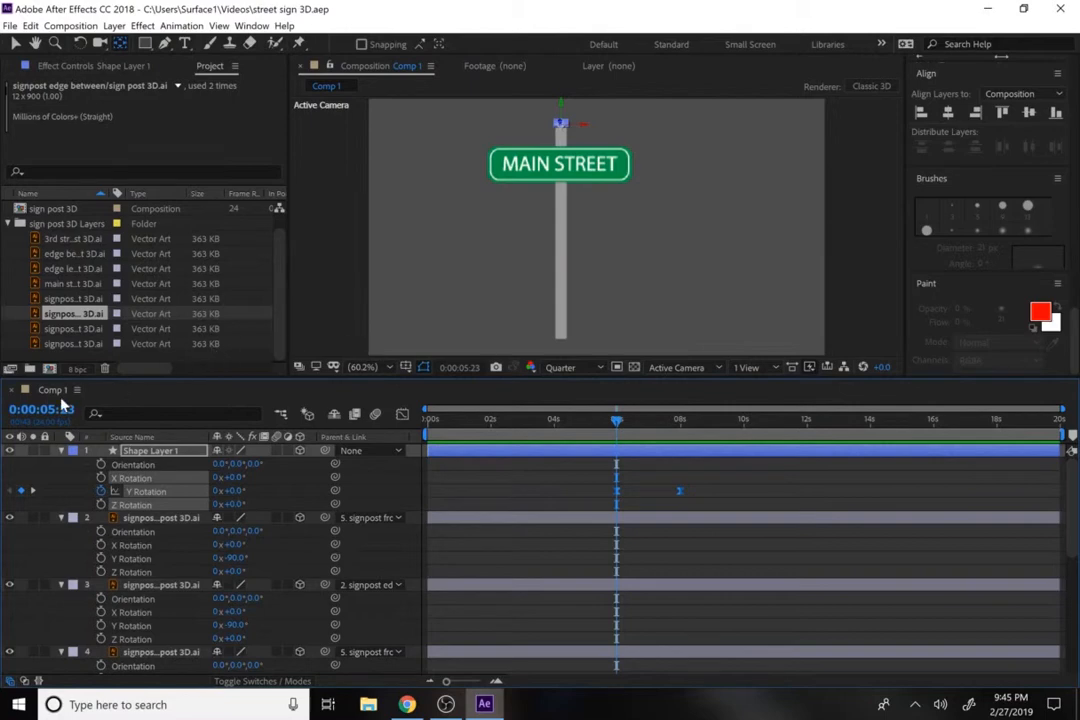
# - Start a new project and create Comp 1 with the HDTV 1080 24 preset and a 20-second duration
pyautogui.click(10, 25)
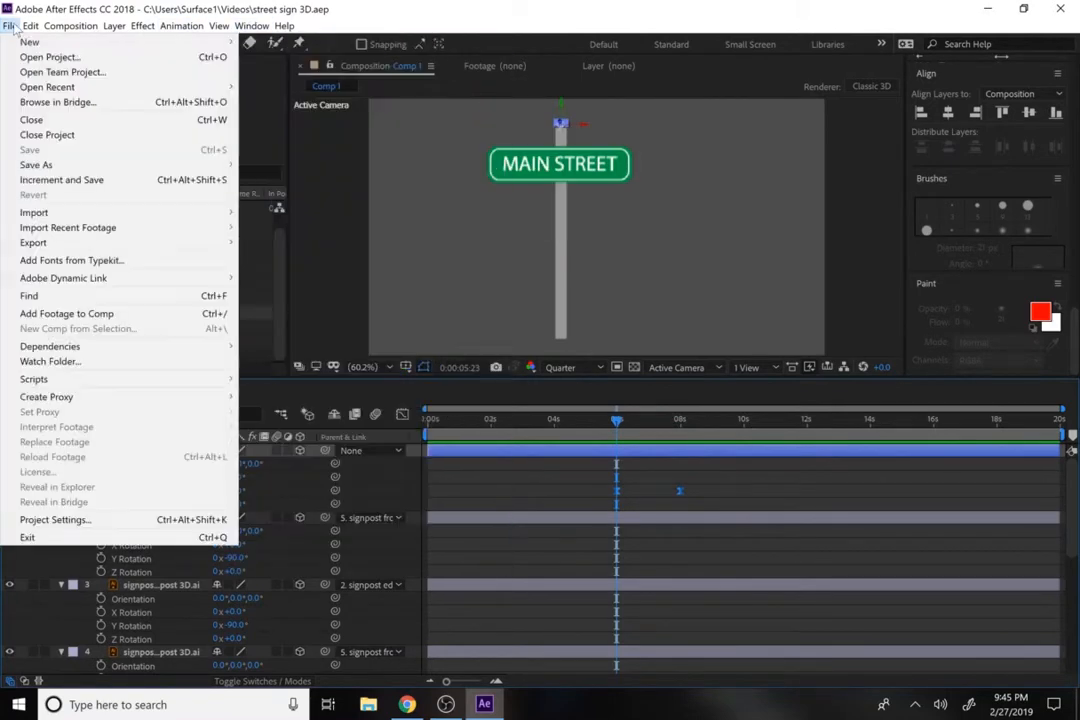
pyautogui.moveTo(77, 50)
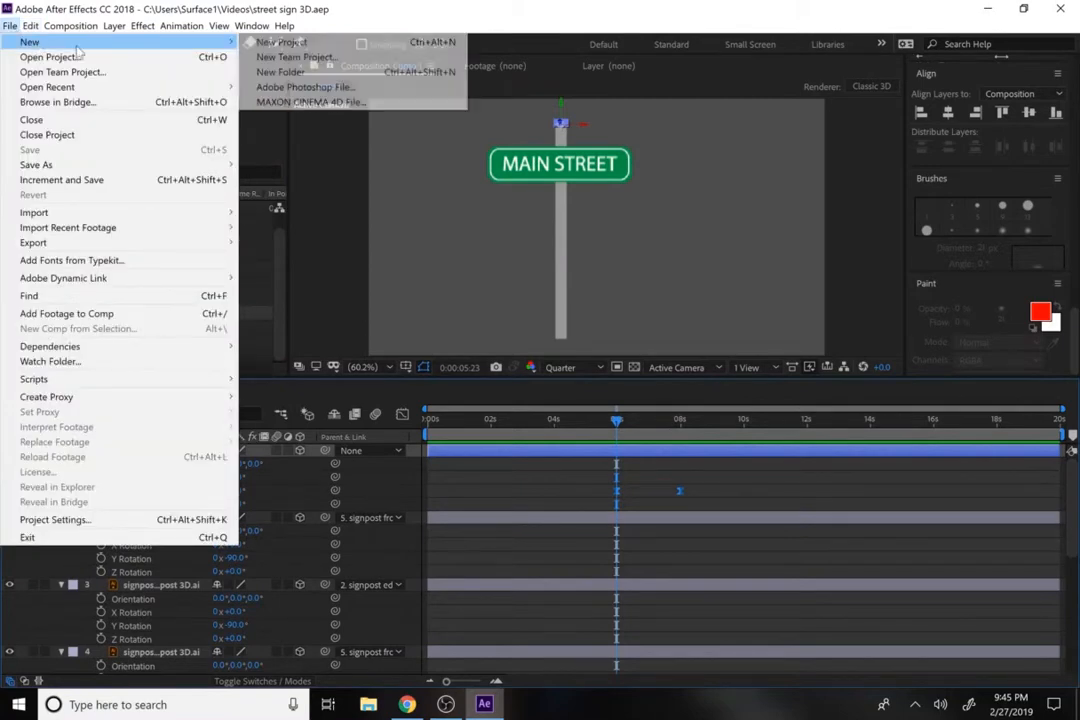
pyautogui.click(262, 42)
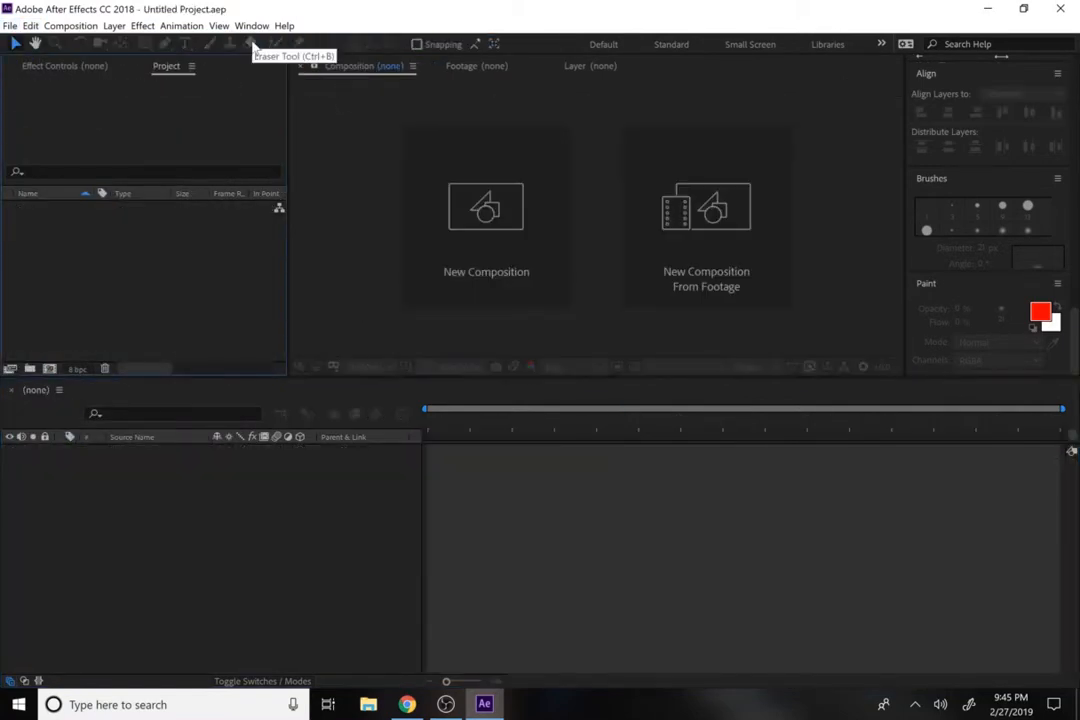
pyautogui.click(345, 70)
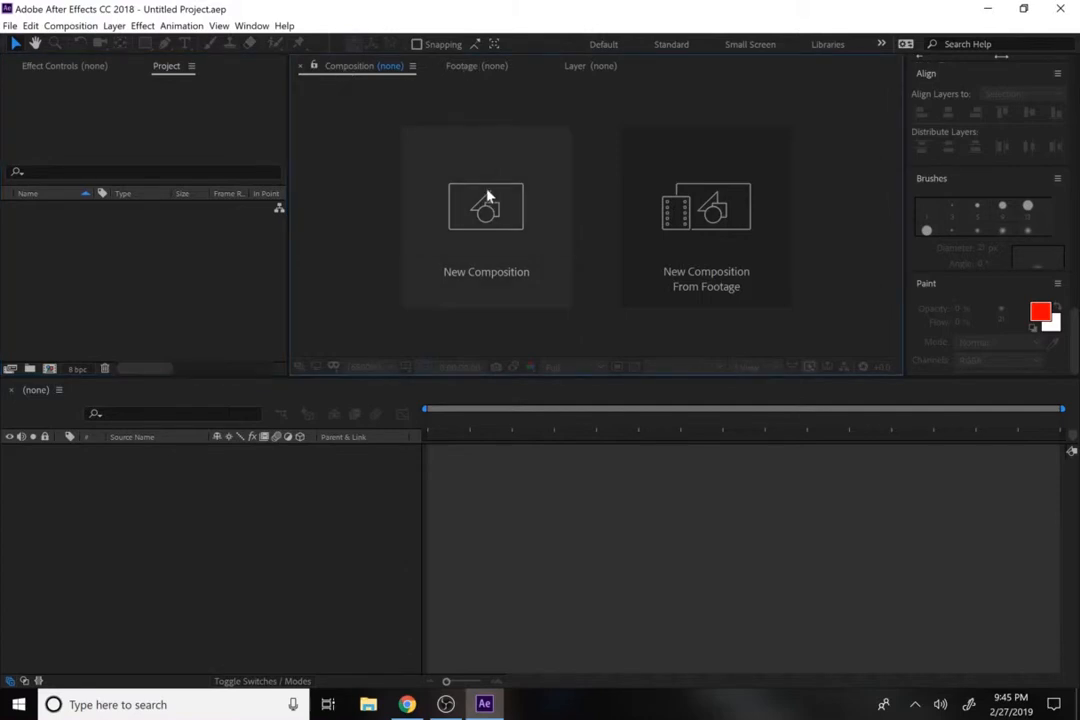
pyautogui.click(489, 219)
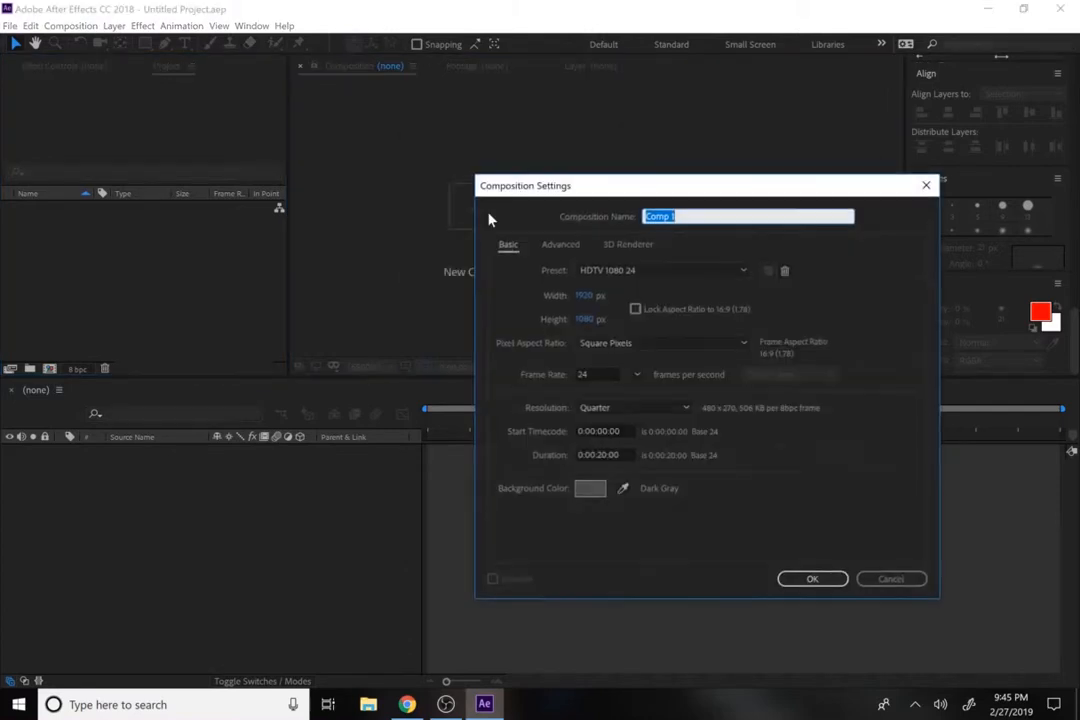
pyautogui.click(812, 579)
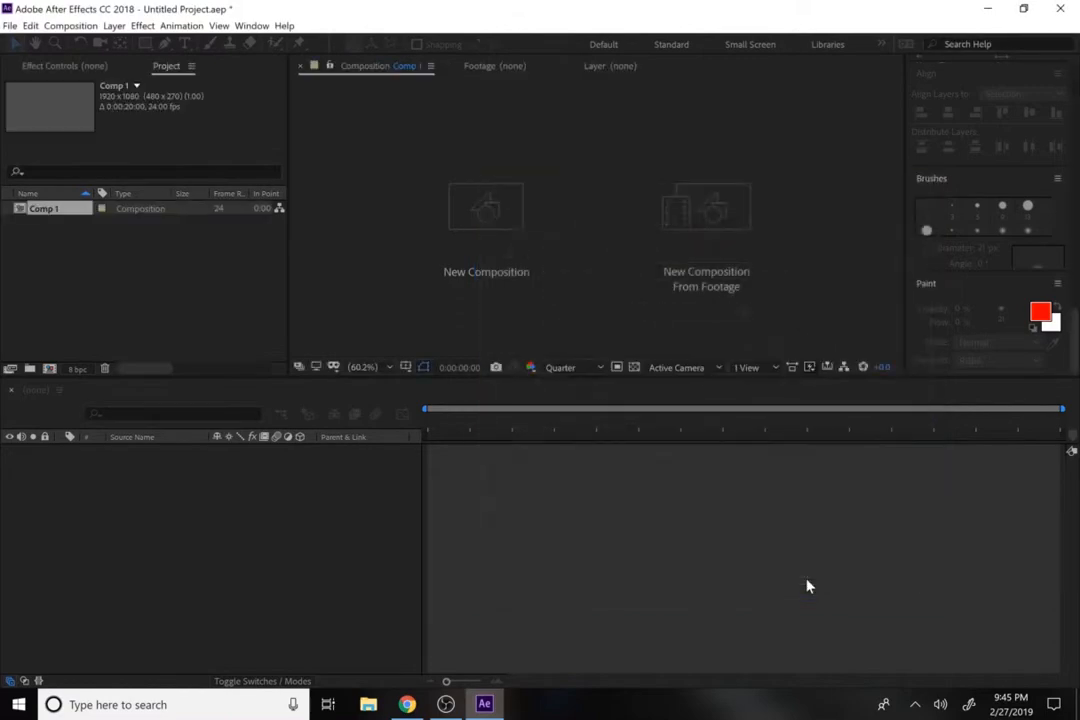
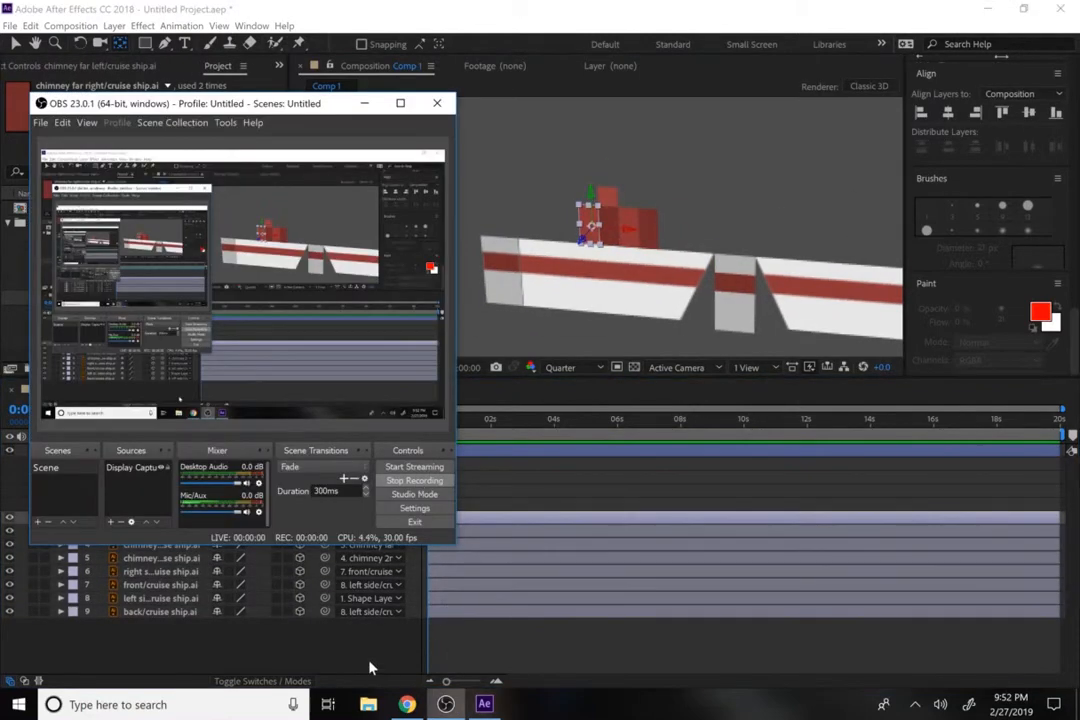
# - Switch to After Effects and try changing Shape Layer 1's X rotation to test how the cruise ship parts follow
pyautogui.click(366, 662)
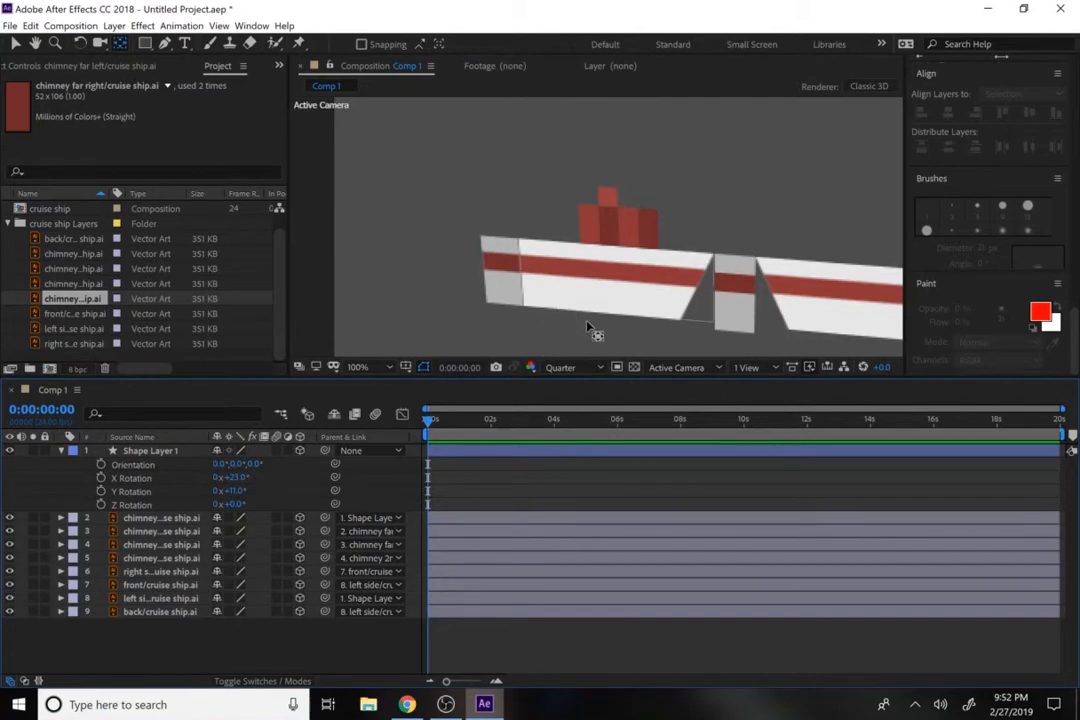
pyautogui.click(607, 203)
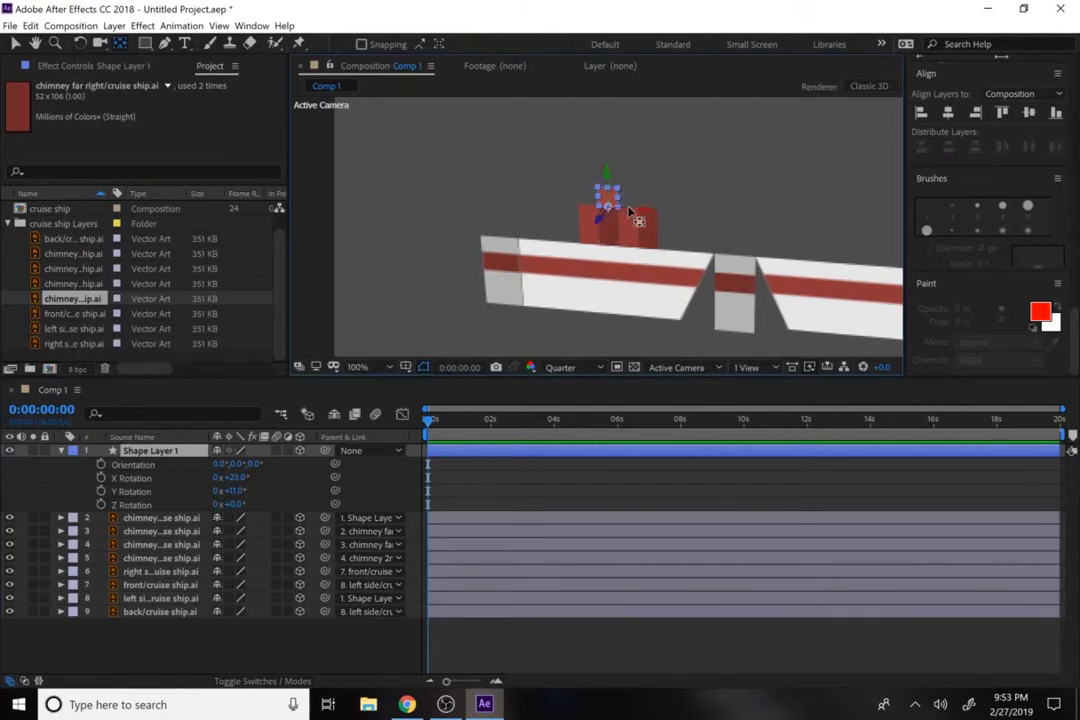
pyautogui.click(612, 225)
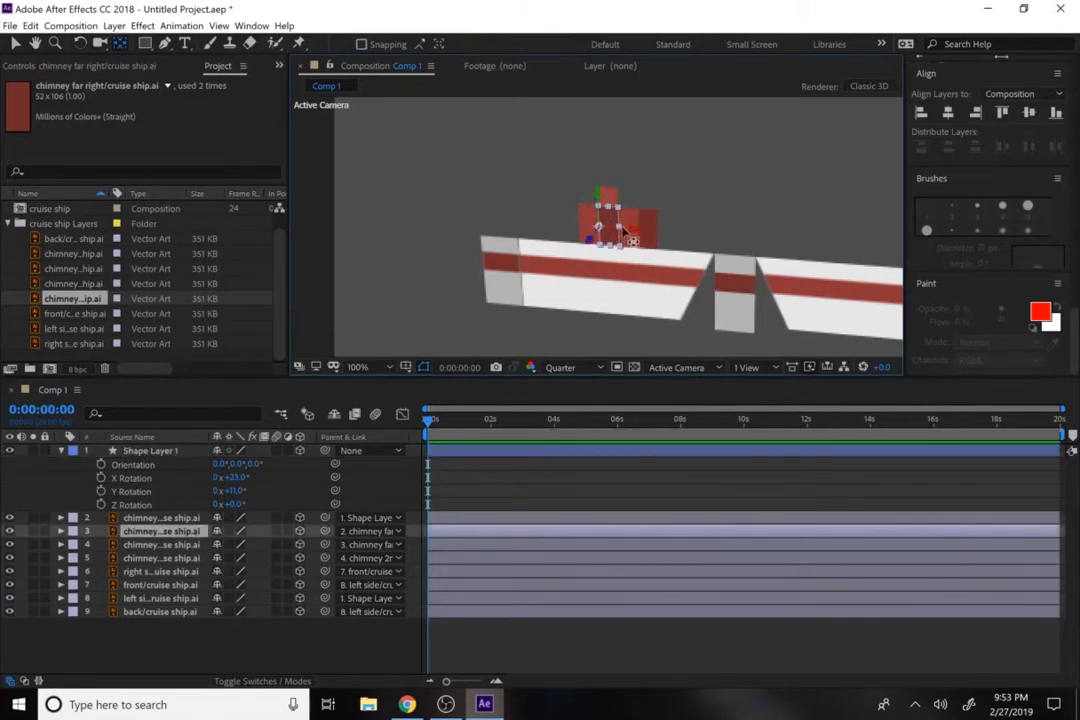
pyautogui.click(609, 206)
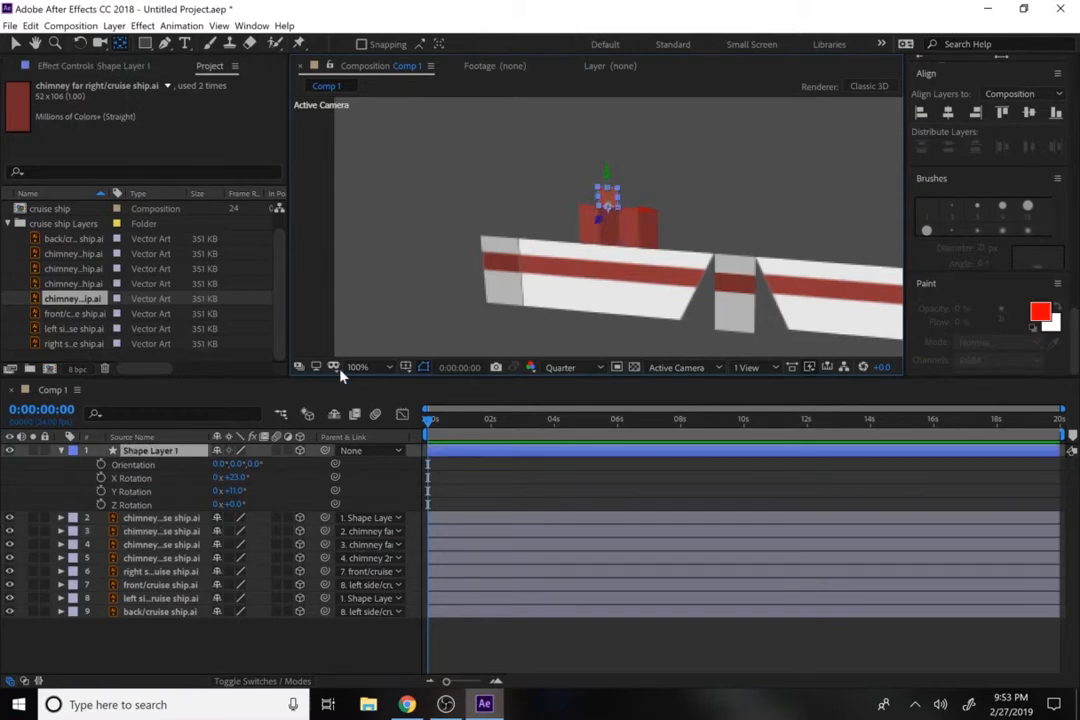
pyautogui.moveTo(230, 477)
pyautogui.mouseDown()
pyautogui.moveTo(256, 477)
pyautogui.moveTo(241, 482)
pyautogui.mouseUp()
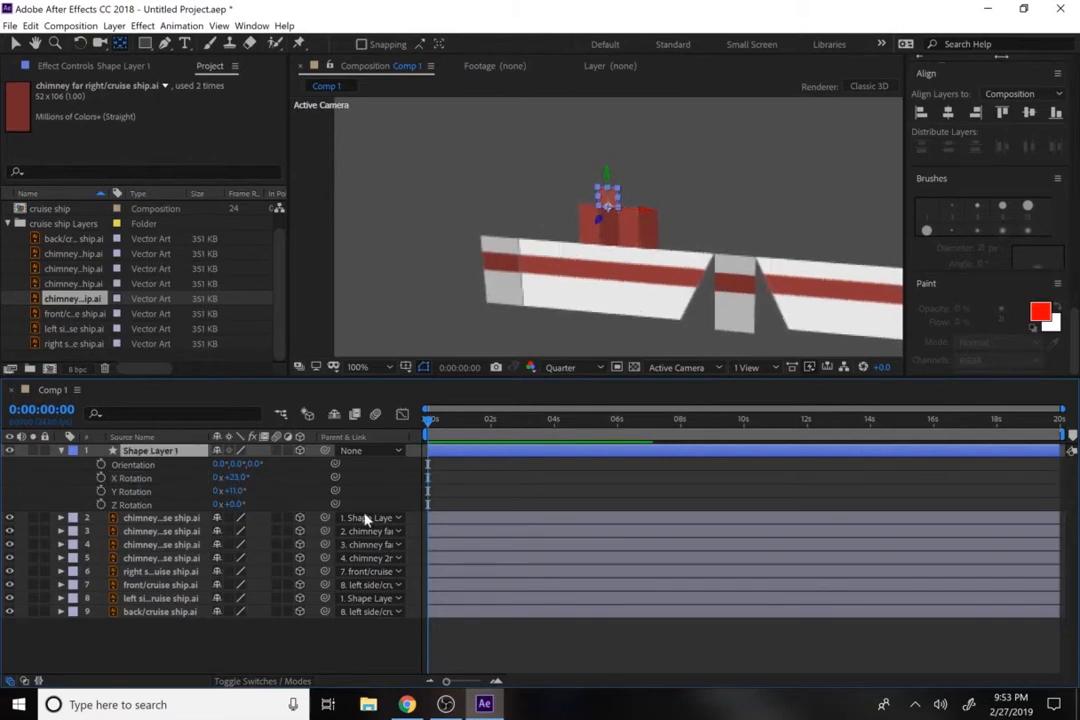
# - Set the parent of the ship's left side layer and the chimney far left layer to None
pyautogui.click(573, 311)
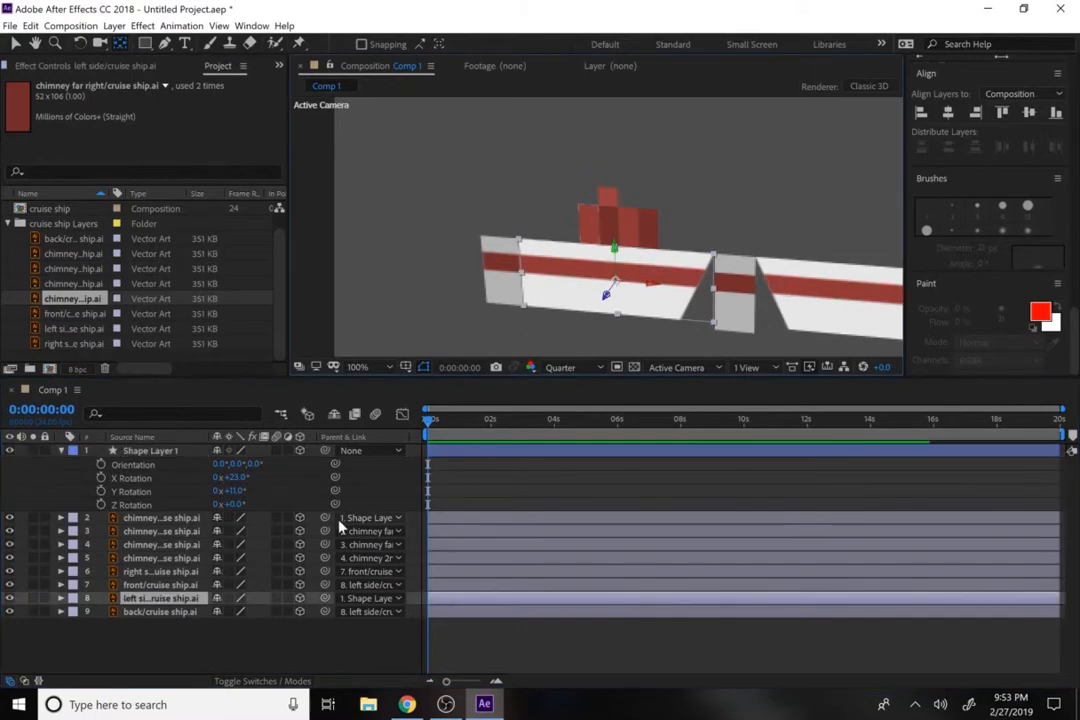
pyautogui.click(394, 598)
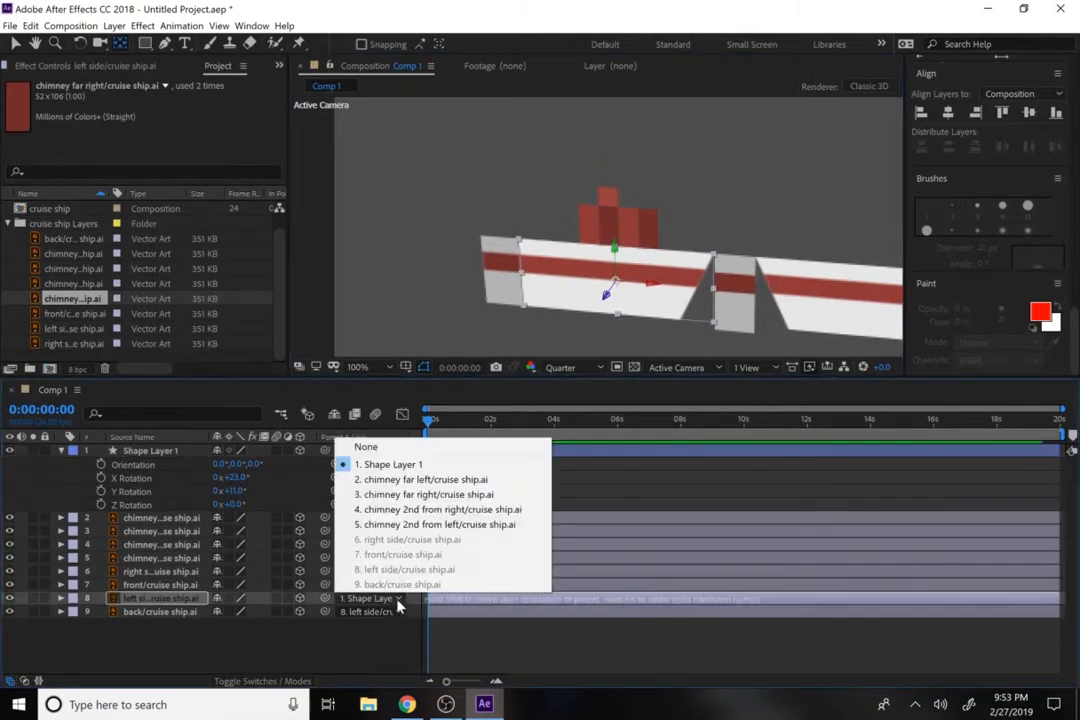
pyautogui.click(381, 455)
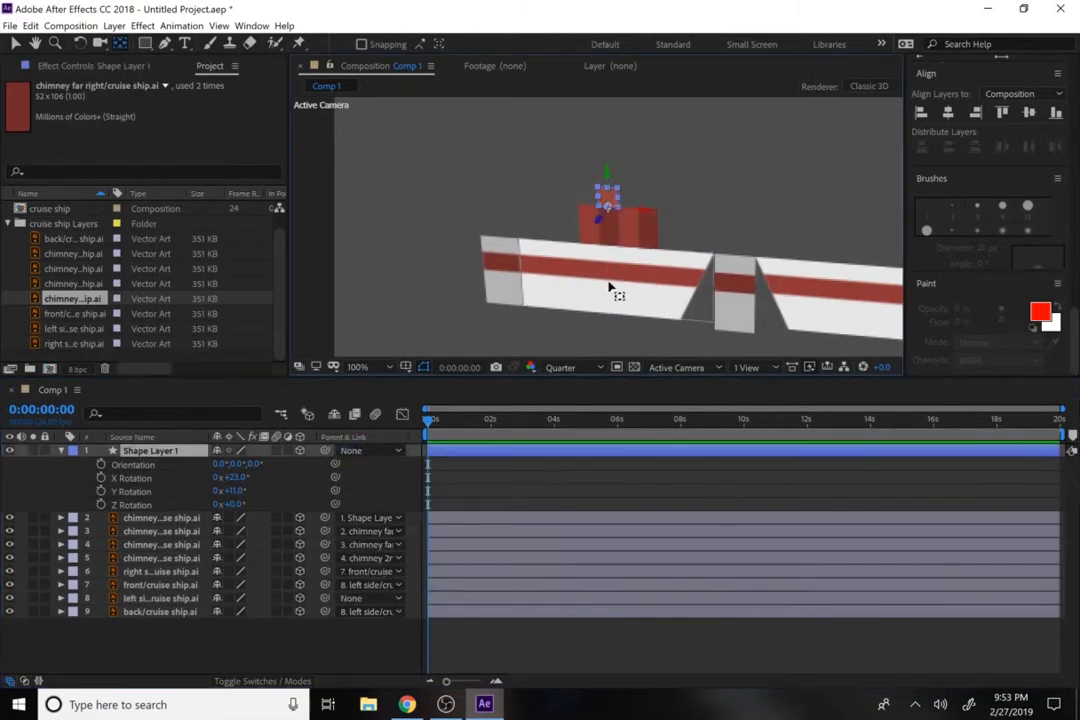
pyautogui.click(588, 222)
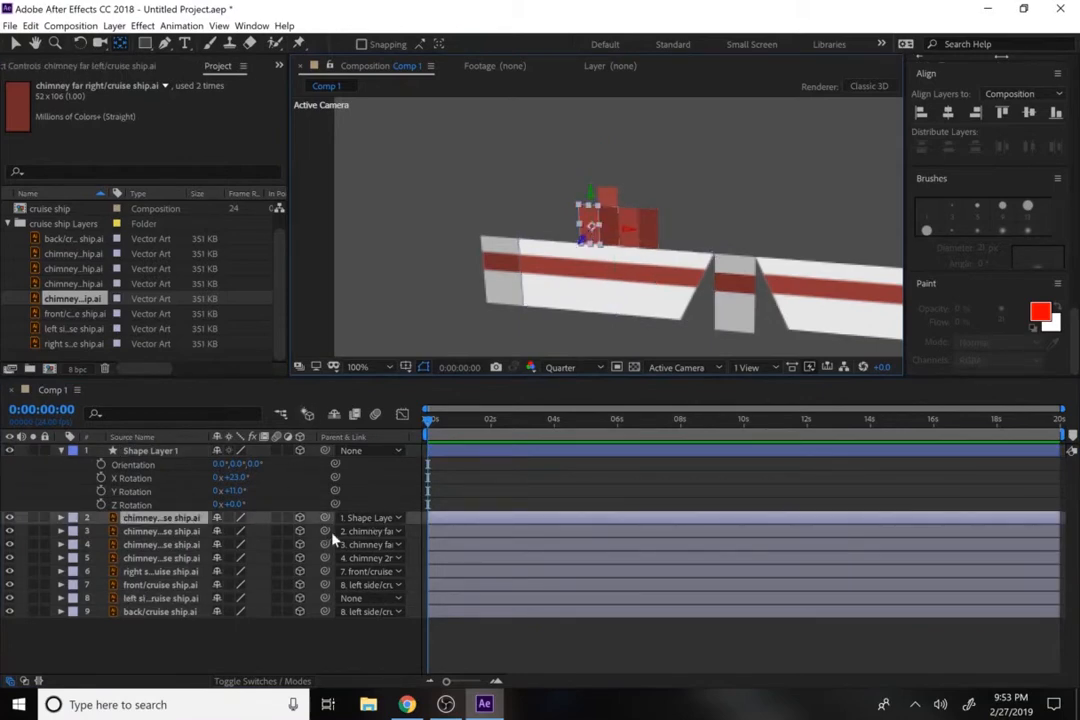
pyautogui.click(370, 518)
pyautogui.click(366, 570)
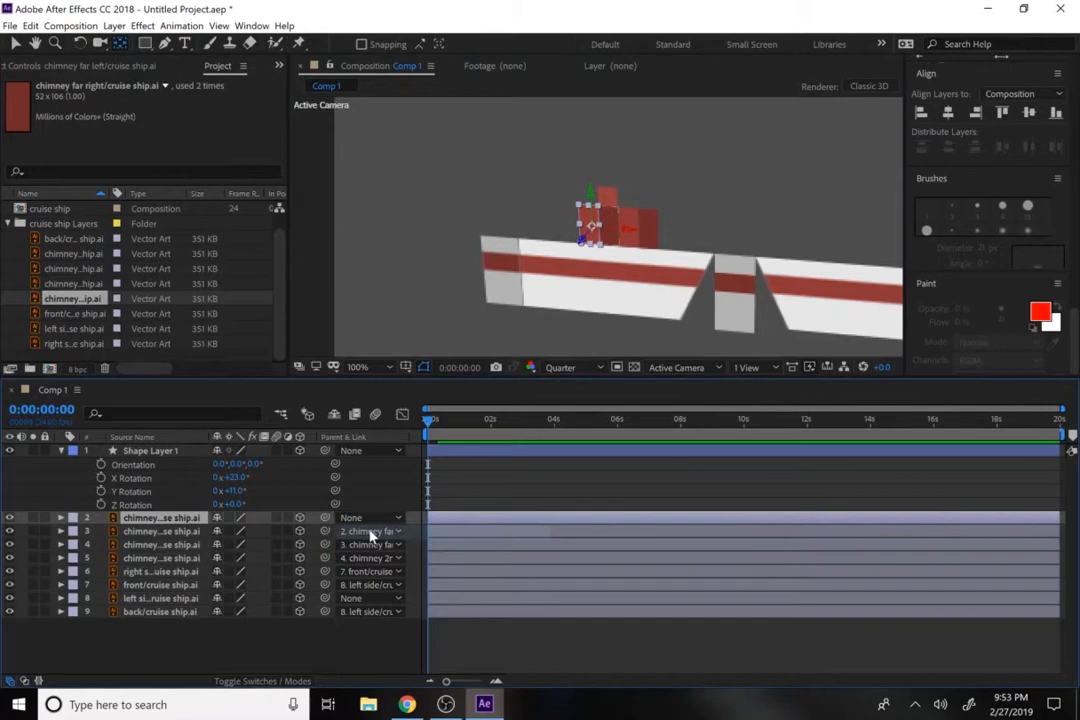
# - Set Shape Layer 1's X rotation to 90° and its Y rotation to 0°
pyautogui.click(605, 198)
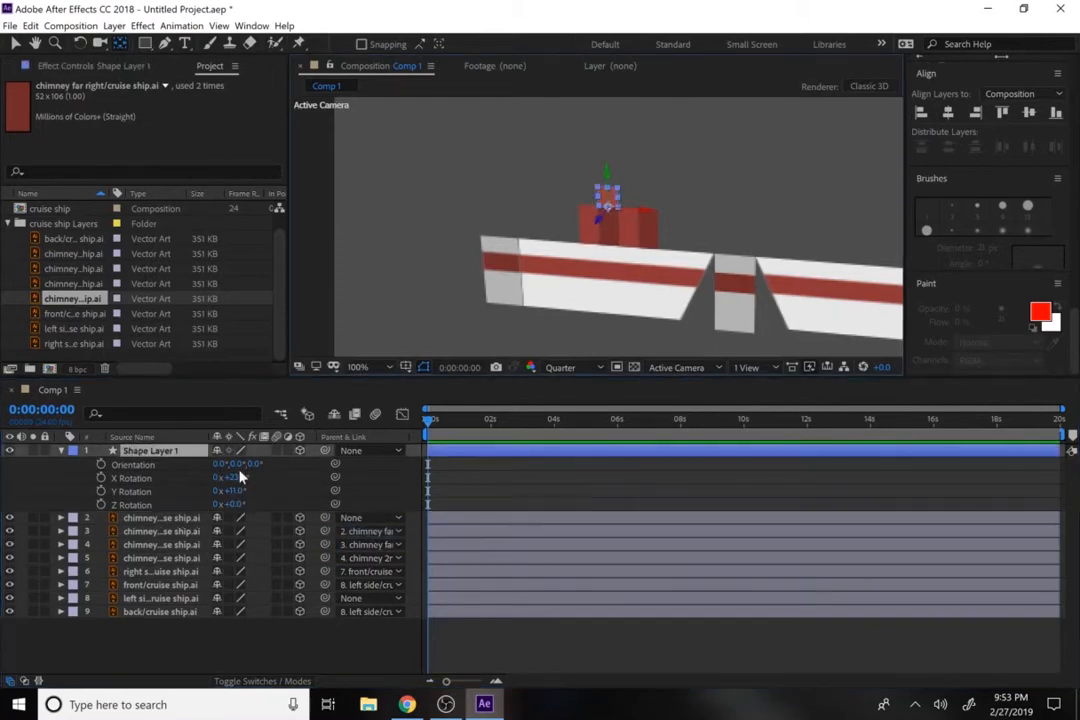
pyautogui.moveTo(236, 478); pyautogui.dragTo(175, 491)
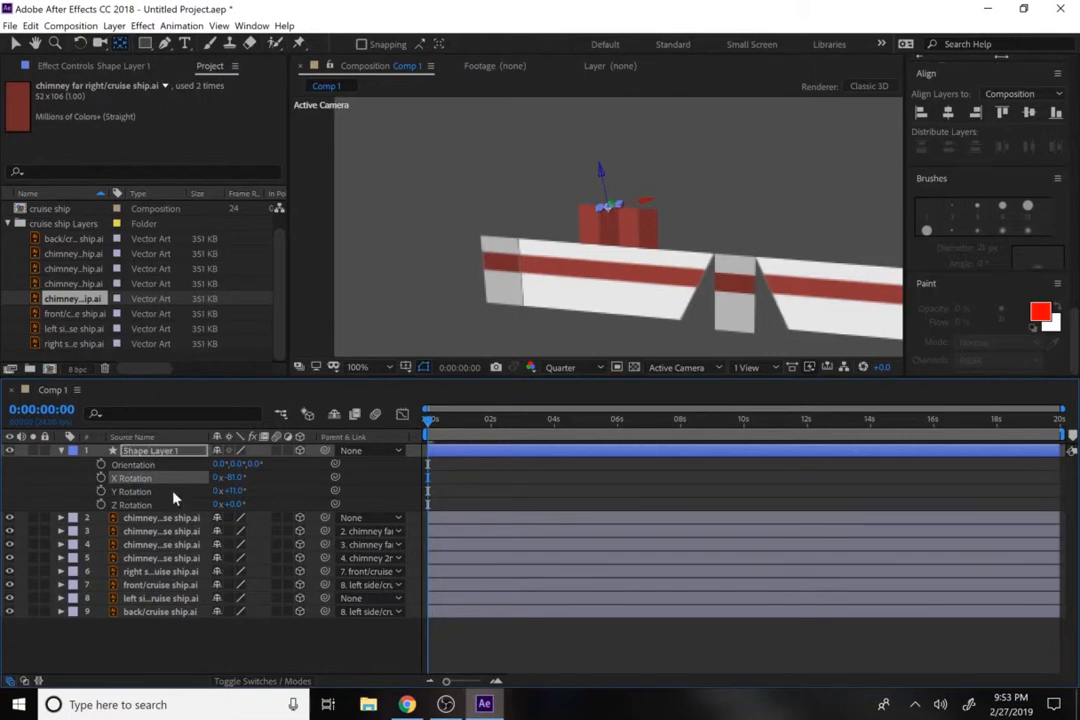
pyautogui.click(232, 478)
pyautogui.write('90')
pyautogui.press('Return')
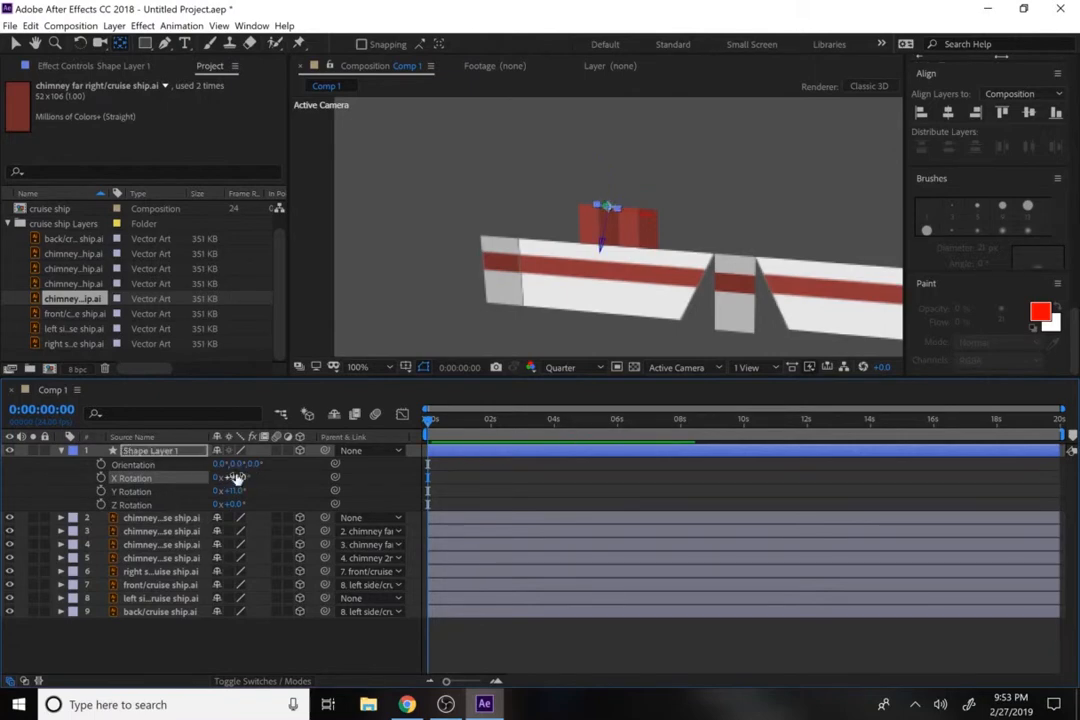
pyautogui.click(233, 491)
pyautogui.write('0')
pyautogui.press('Return')
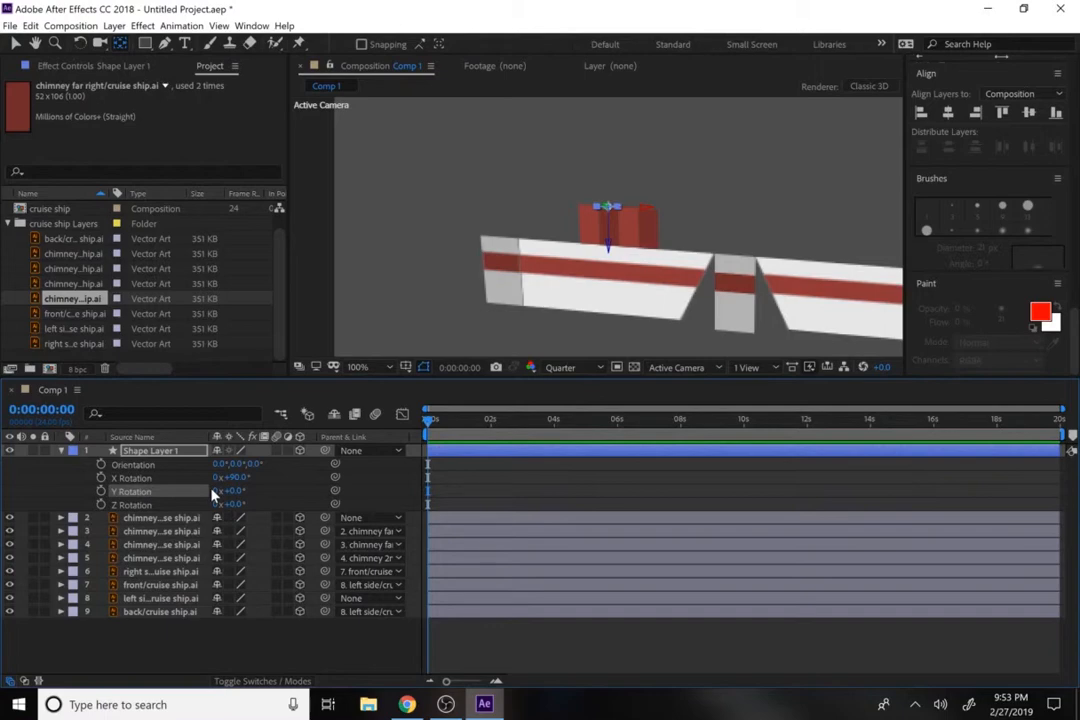
# - Reveal the chimney layers' rotation properties and set chimney far right and chimney 2nd from right to a Y rotation of -90°
pyautogui.click(160, 518)
pyautogui.press('r')
pyautogui.click(195, 584)
pyautogui.press('r')
pyautogui.click(200, 652)
pyautogui.press('r')
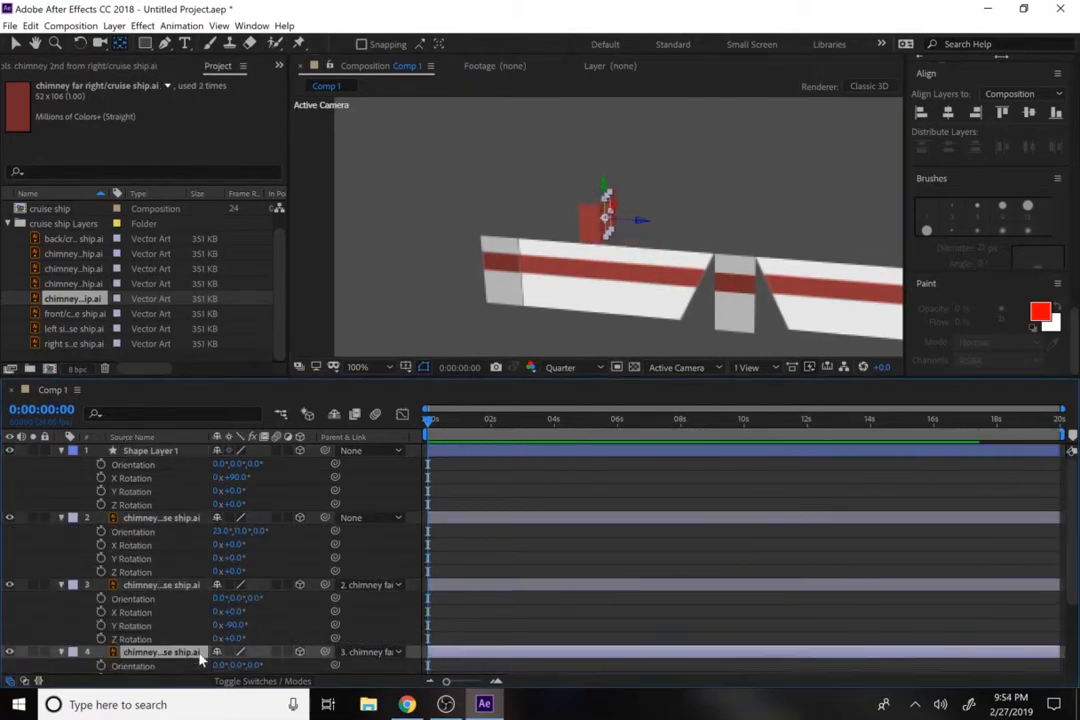
pyautogui.scroll(-2, 205, 630)
pyautogui.click(234, 608)
pyautogui.write('-90')
pyautogui.press('Return')
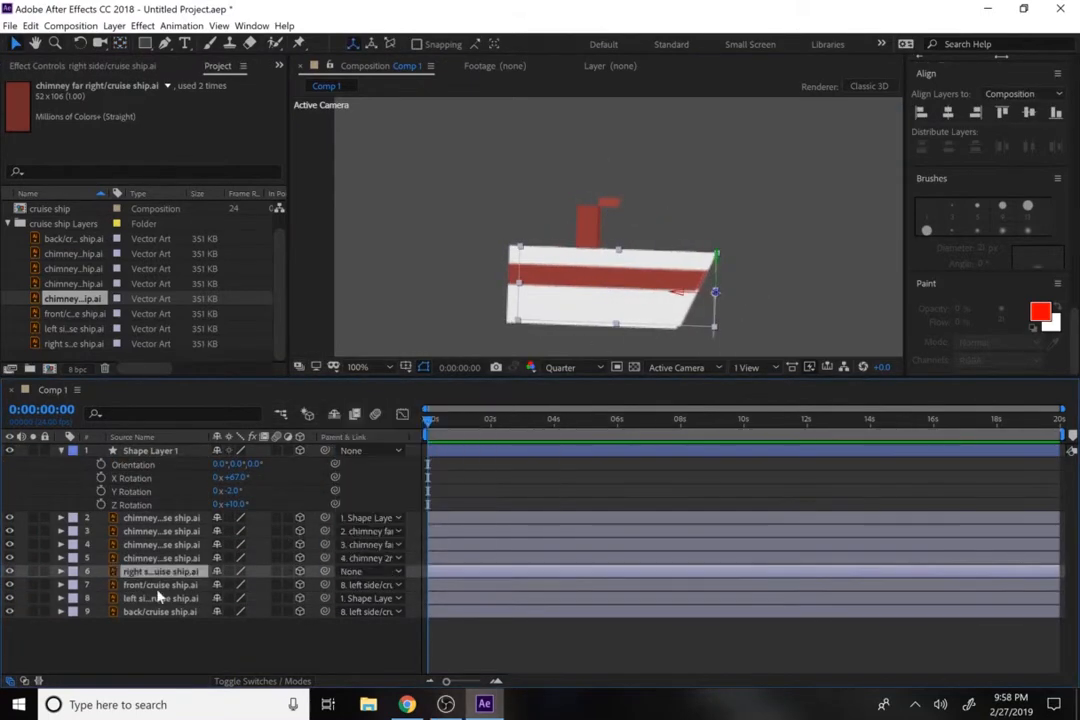
# - Reveal the front layer's rotation properties and parent the ship's left side layer to Shape Layer 1
pyautogui.press('r')
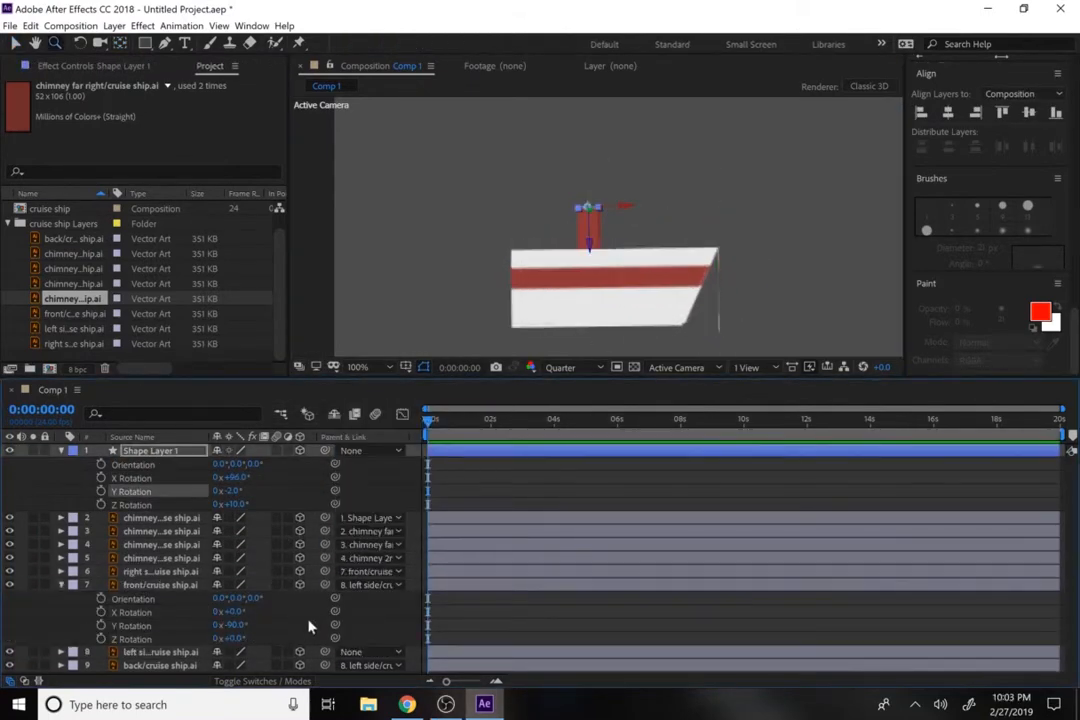
pyautogui.moveTo(325, 656); pyautogui.dragTo(180, 457)
pyautogui.press('v')
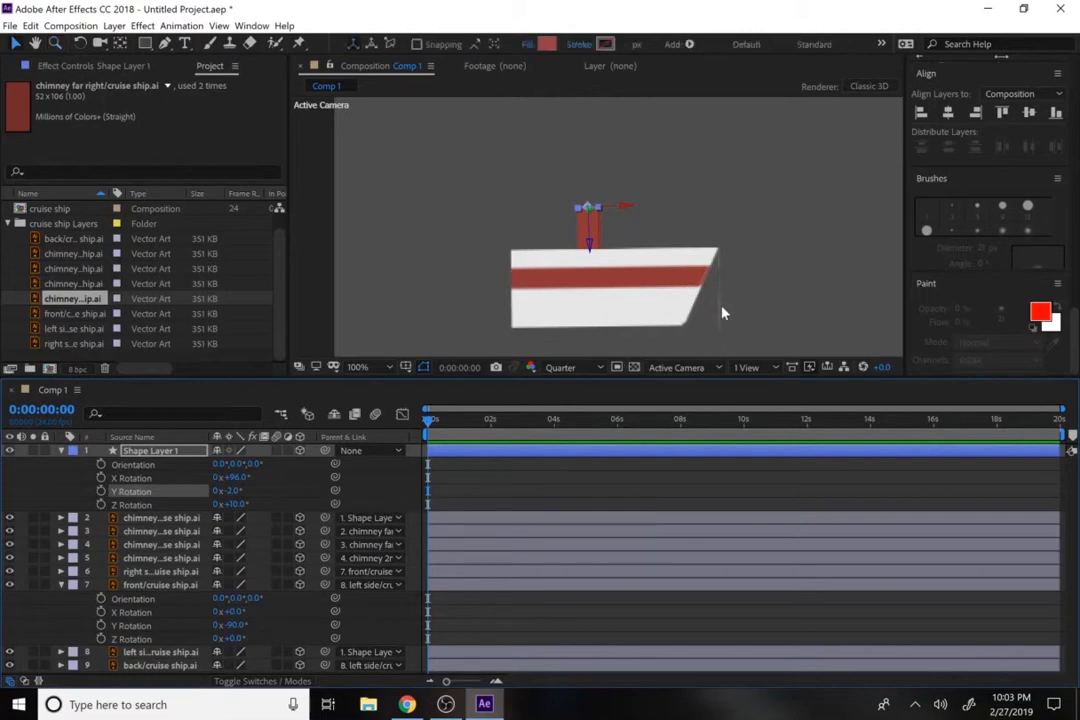
# - Select the ship's front layer and set the right side layer's parent to None
pyautogui.click(719, 300)
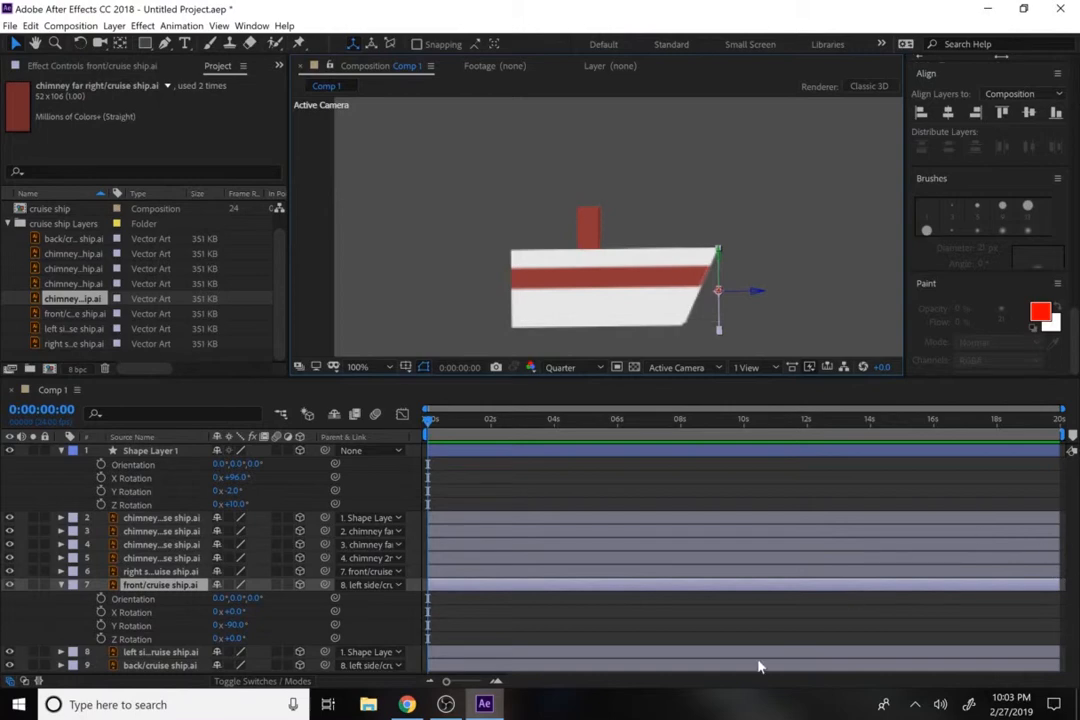
pyautogui.moveTo(229, 613); pyautogui.dragTo(305, 617)
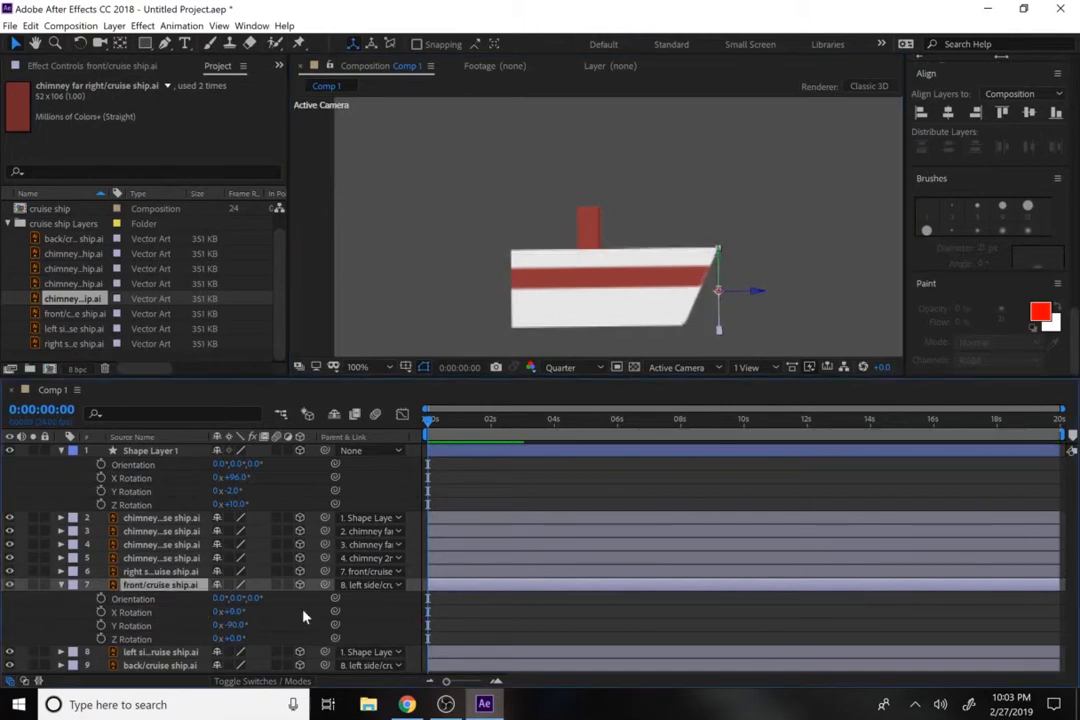
pyautogui.hotkey('ctrl', 'z')
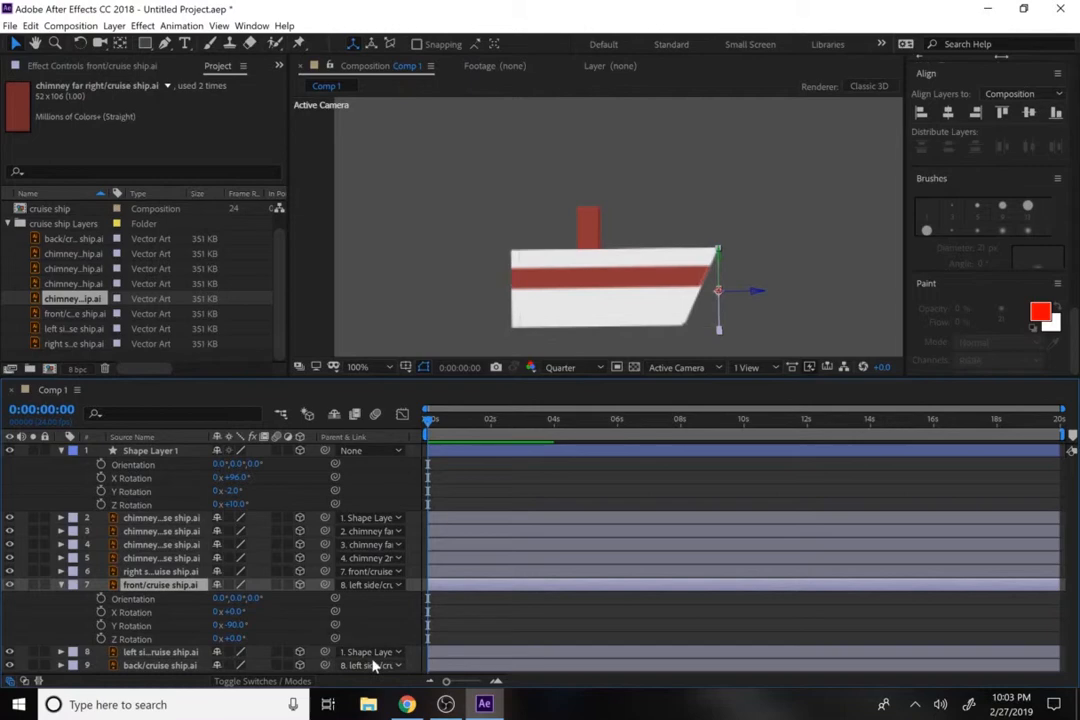
pyautogui.click(372, 572)
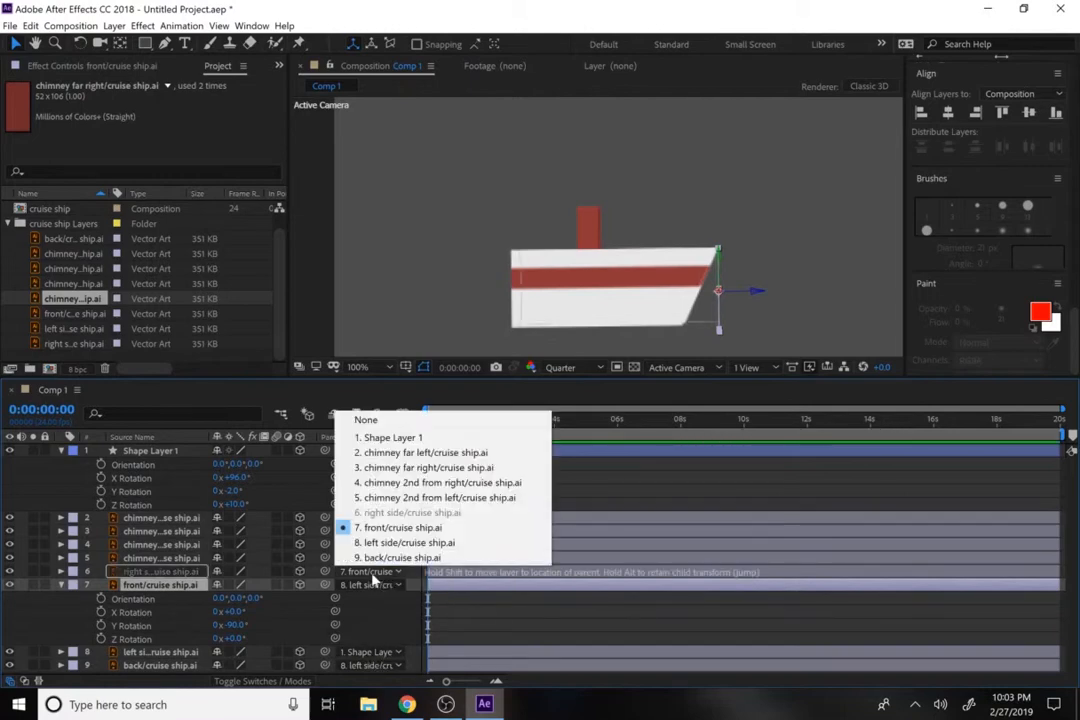
pyautogui.click(366, 418)
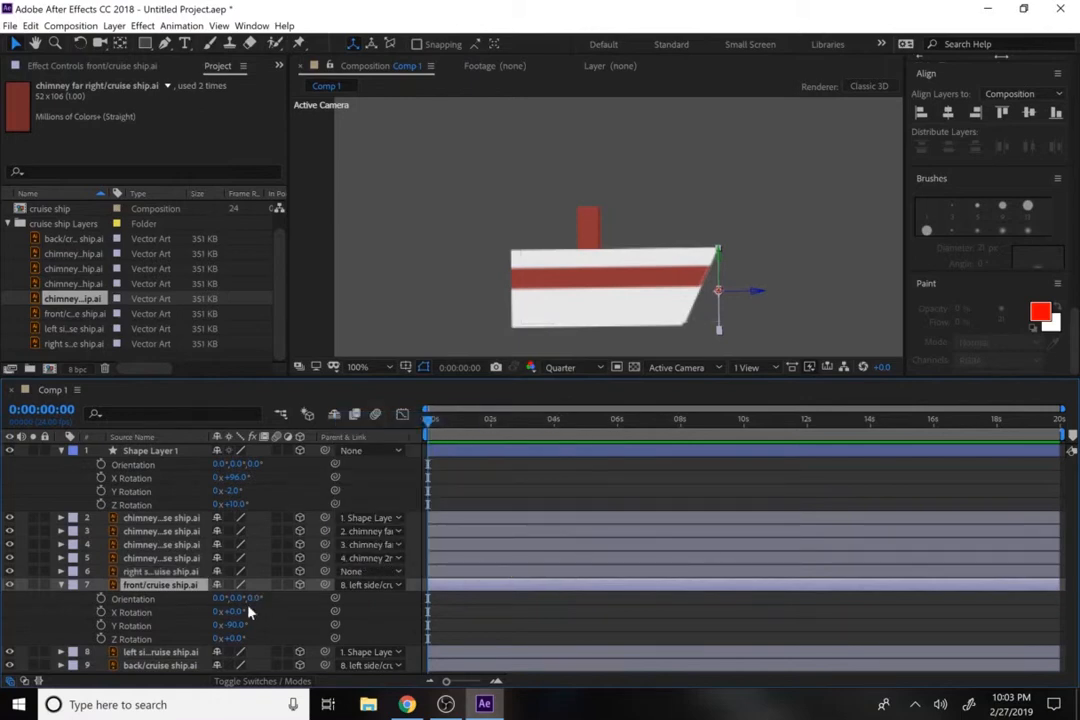
# - Try rotating the ship's front layer about its X, Z and Y axes
pyautogui.moveTo(230, 611); pyautogui.dragTo(312, 636)
pyautogui.hotkey('ctrl', 'z')
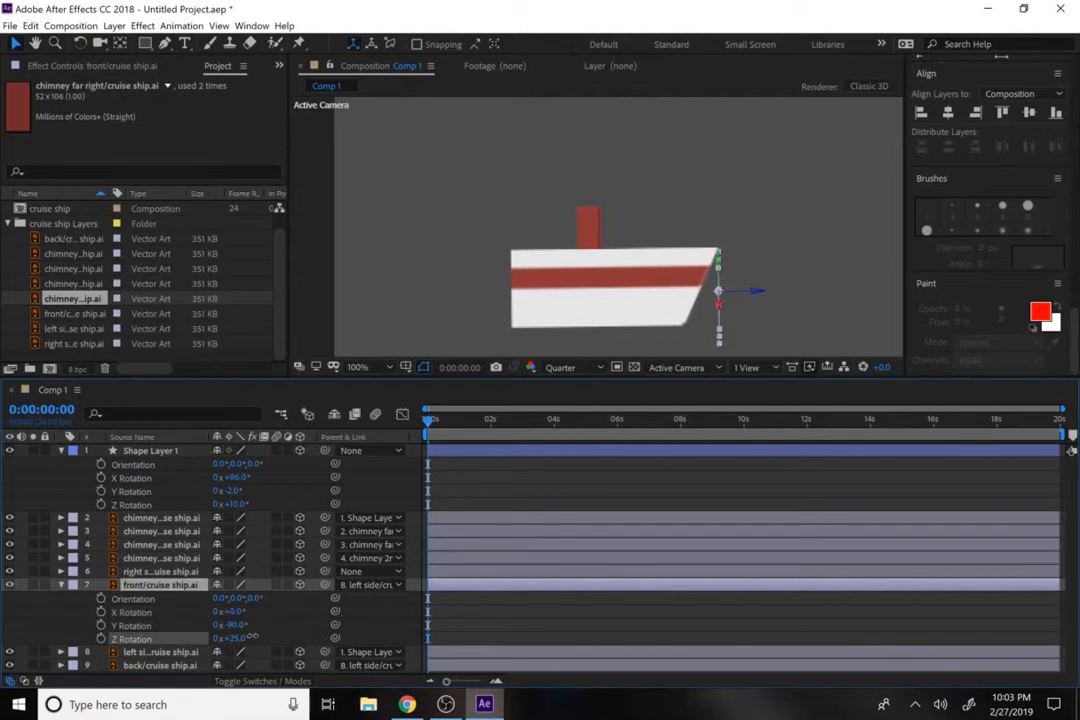
pyautogui.hotkey('ctrl', 'z')
pyautogui.moveTo(229, 625); pyautogui.dragTo(296, 638)
pyautogui.hotkey('ctrl', 'z')
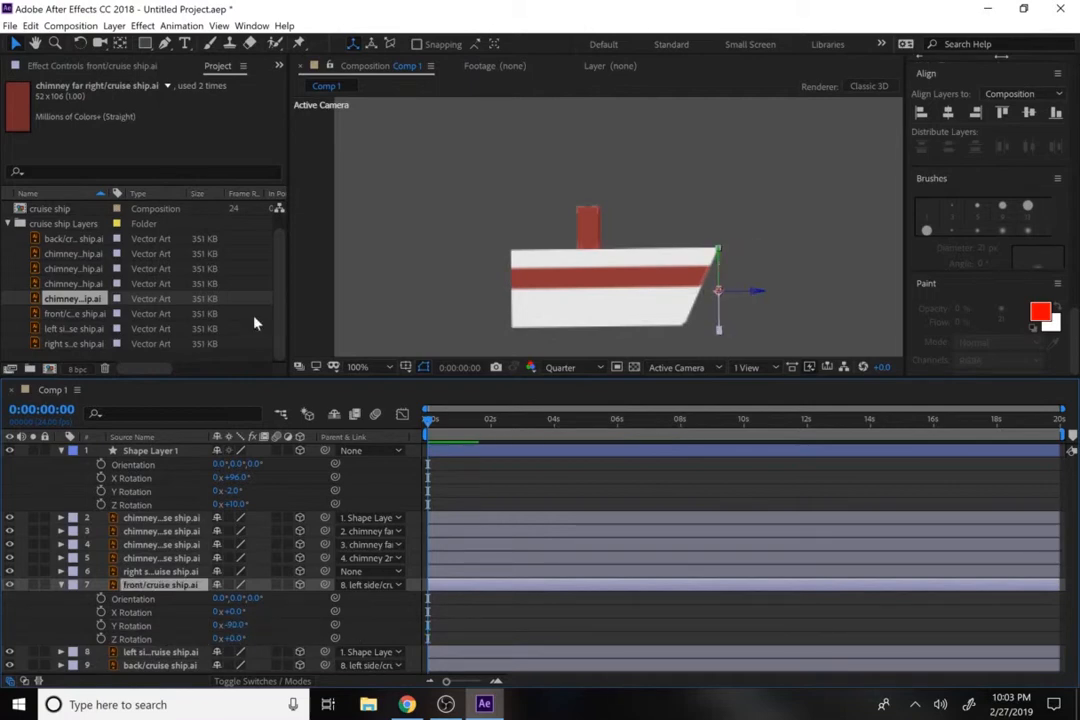
# - Move the front layer's anchor point to its top edge and set its Z orientation to 25°
pyautogui.click(120, 43)
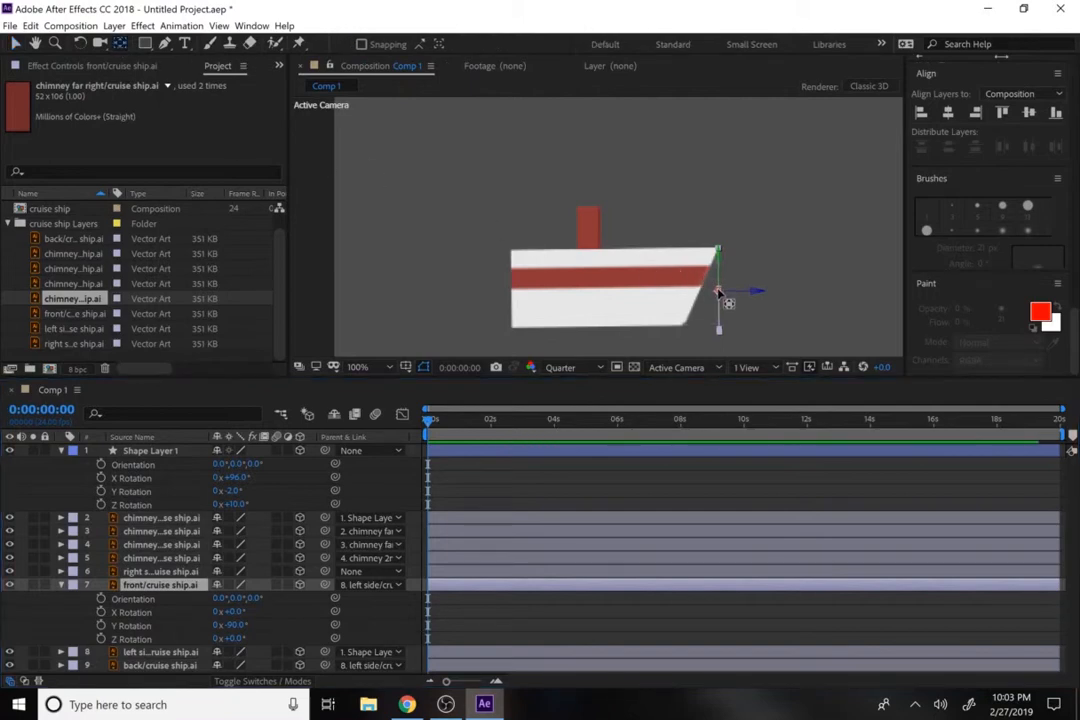
pyautogui.moveTo(717, 290); pyautogui.dragTo(717, 249)
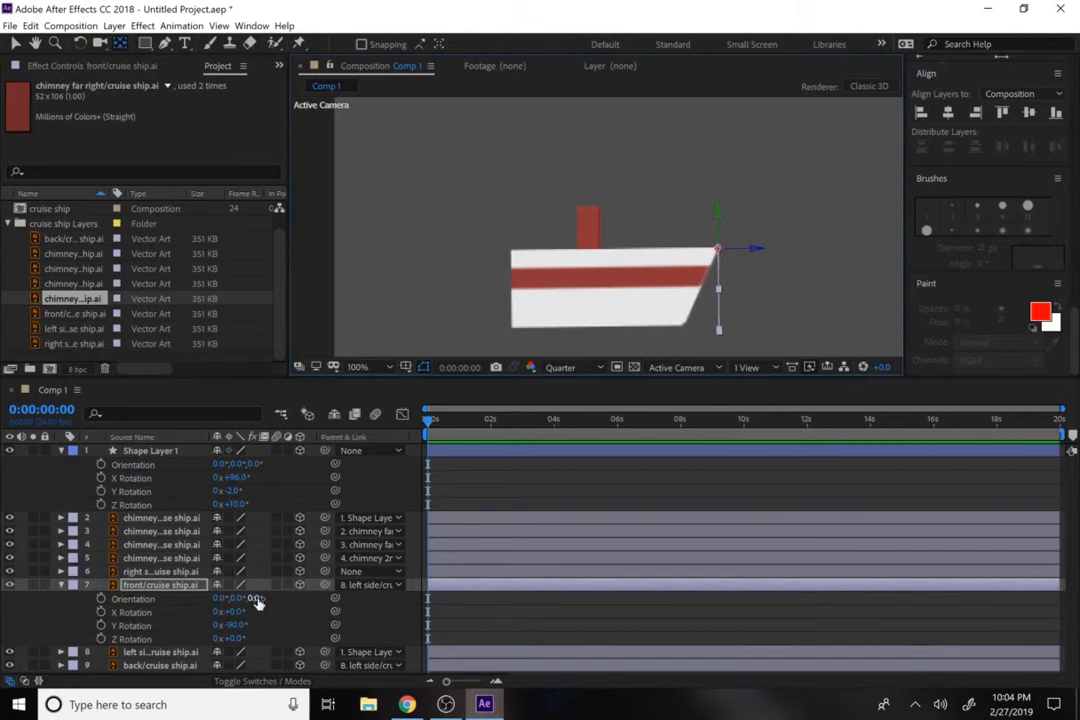
pyautogui.moveTo(257, 599); pyautogui.dragTo(278, 598)
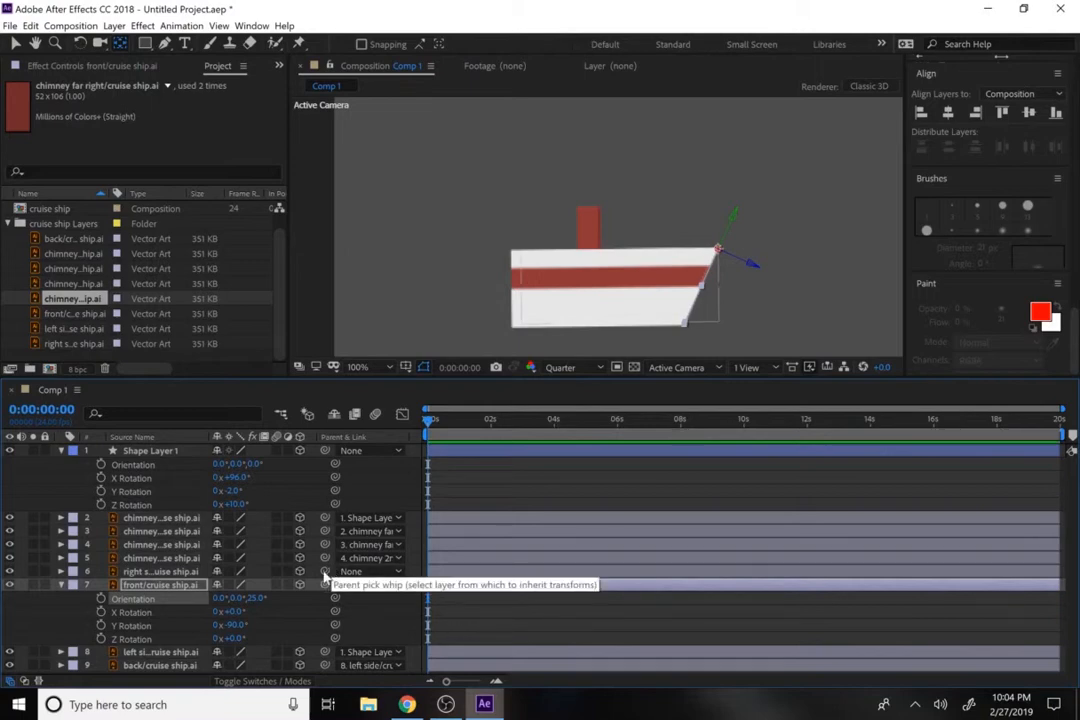
# - Parent the ship's right side layer to the front layer and test the assembly by rotating Shape Layer 1
pyautogui.moveTo(324, 576); pyautogui.dragTo(187, 591)
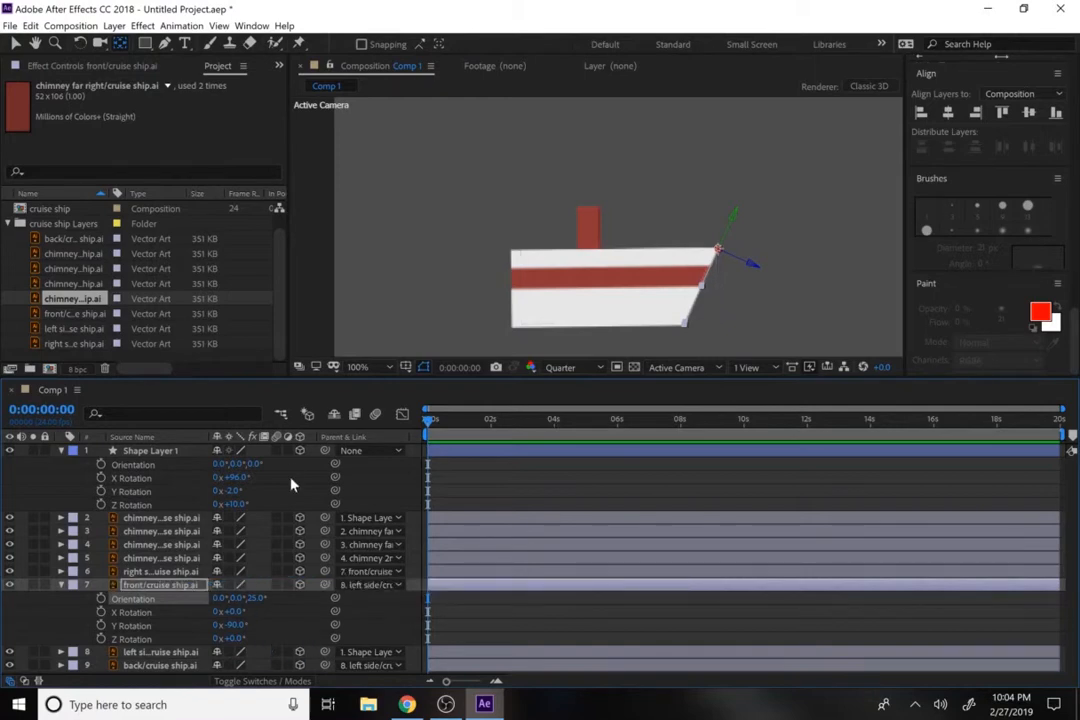
pyautogui.click(138, 451)
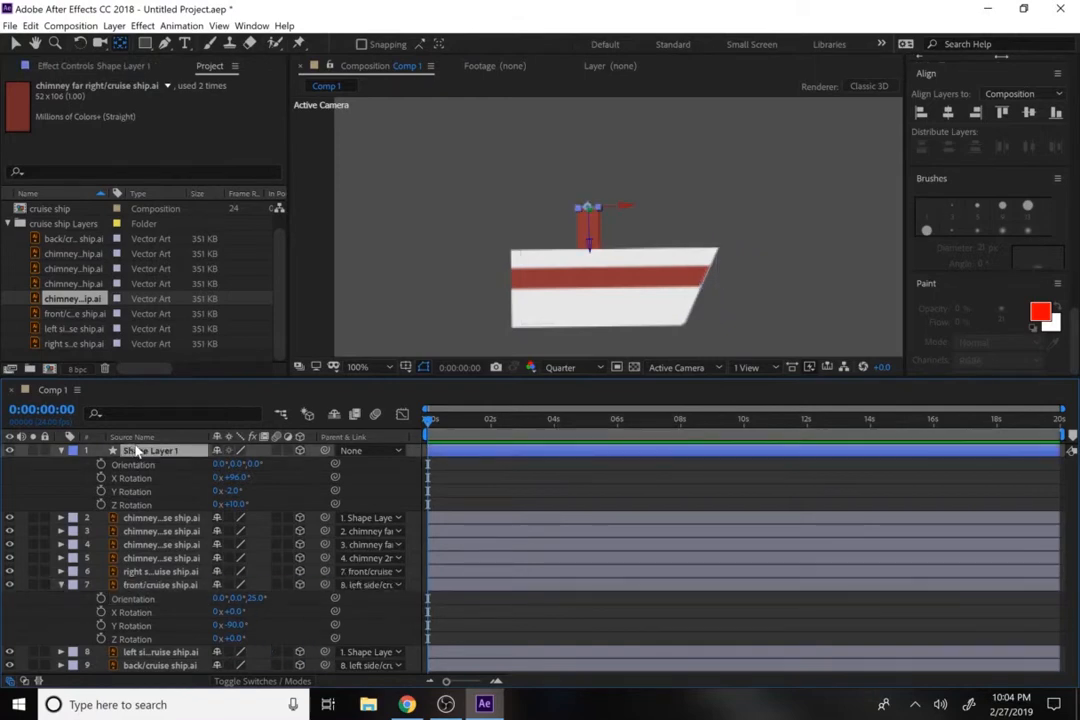
pyautogui.moveTo(232, 477); pyautogui.dragTo(268, 489)
pyautogui.hotkey('ctrl', 'z')
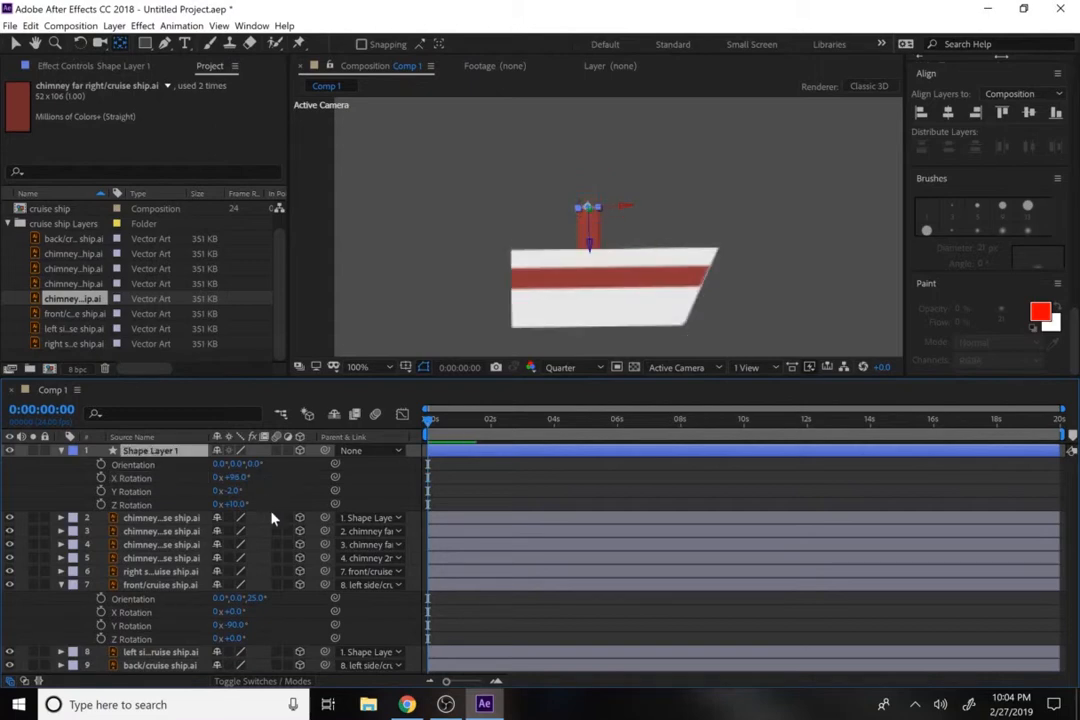
pyautogui.moveTo(233, 478); pyautogui.dragTo(177, 511)
pyautogui.hotkey('ctrl', 'z')
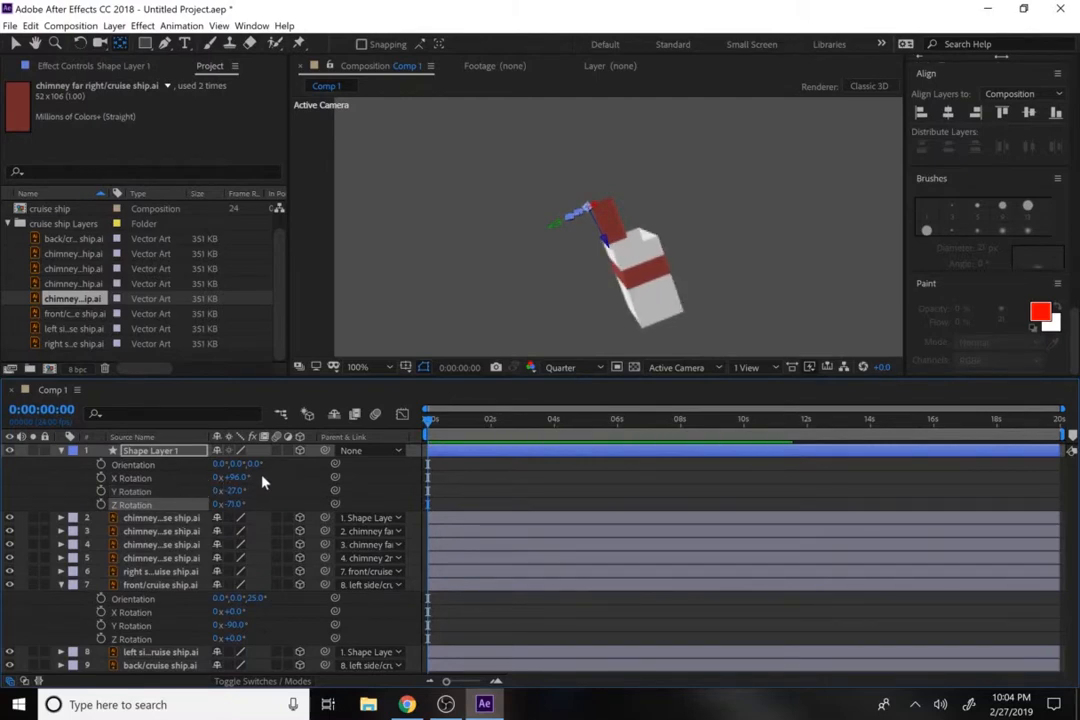
# - Set Shape Layer 1's rotation to X 84°, Y -6° and Z -74°
pyautogui.moveTo(240, 480); pyautogui.dragTo(241, 507)
pyautogui.click(232, 479)
pyautogui.write('84')
pyautogui.press('Return')
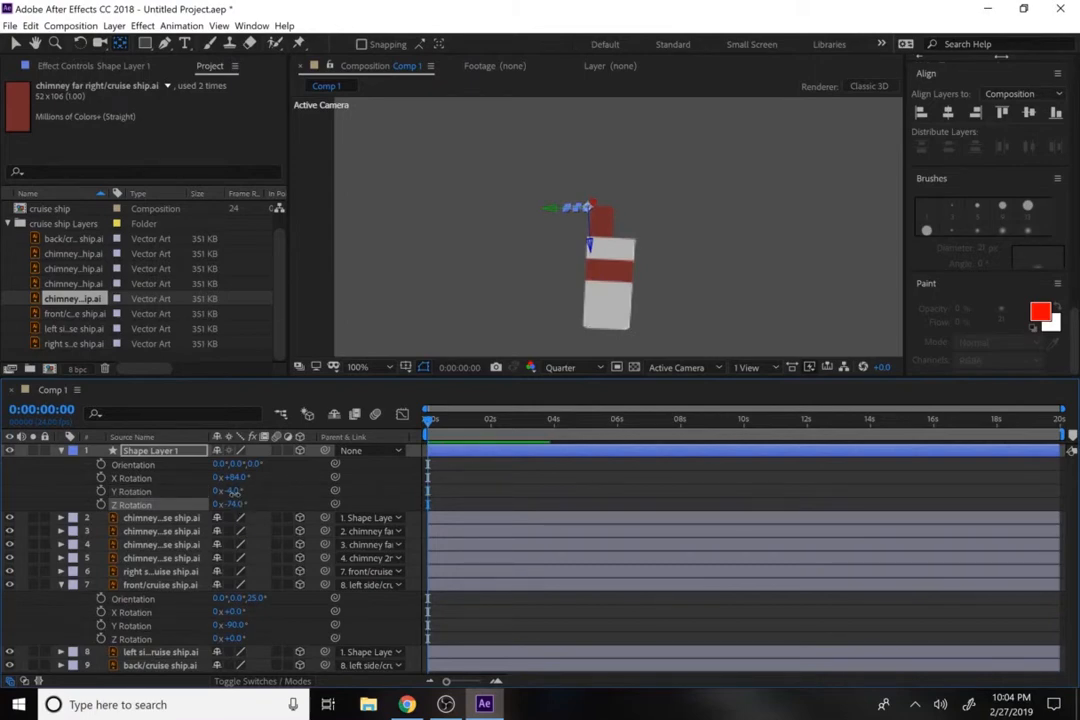
pyautogui.moveTo(232, 493); pyautogui.dragTo(235, 494)
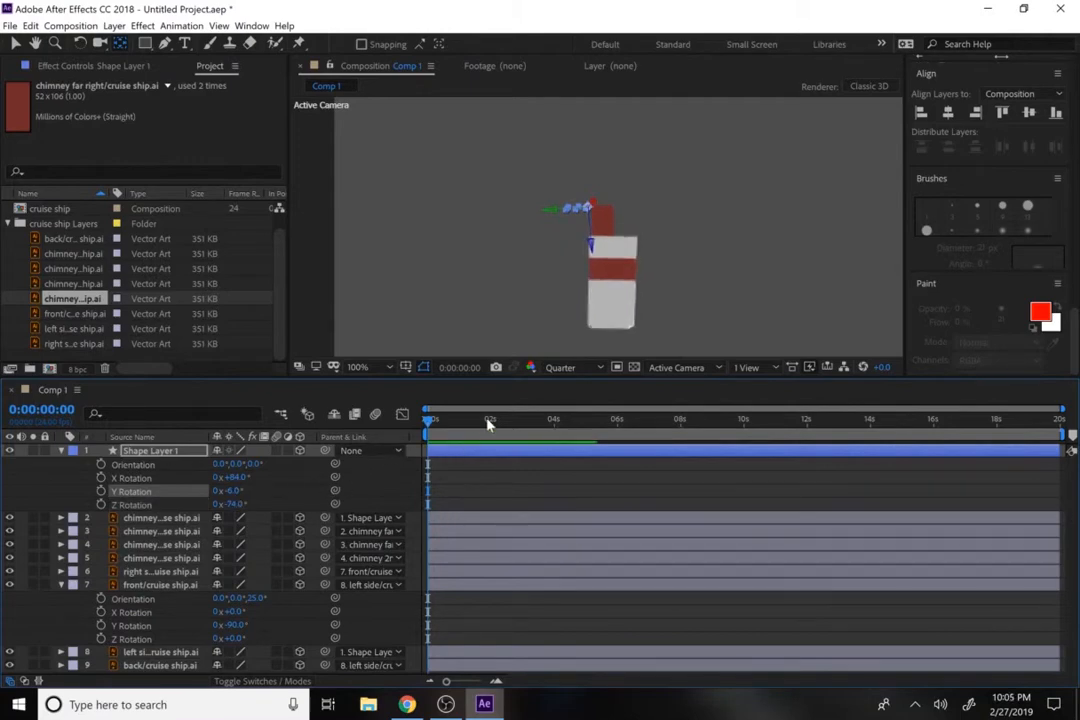
# - Fit the composition in the viewer and move Shape Layer 1 with the ship slightly right of the frame's centre
pyautogui.click(365, 367)
pyautogui.click(373, 391)
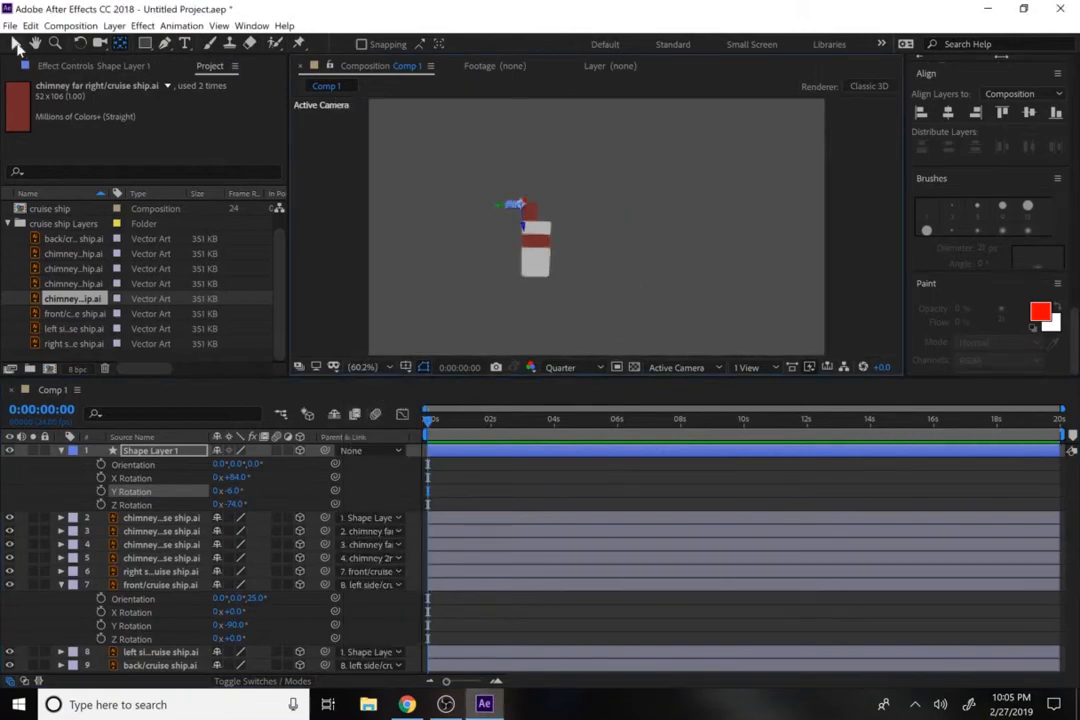
pyautogui.click(17, 43)
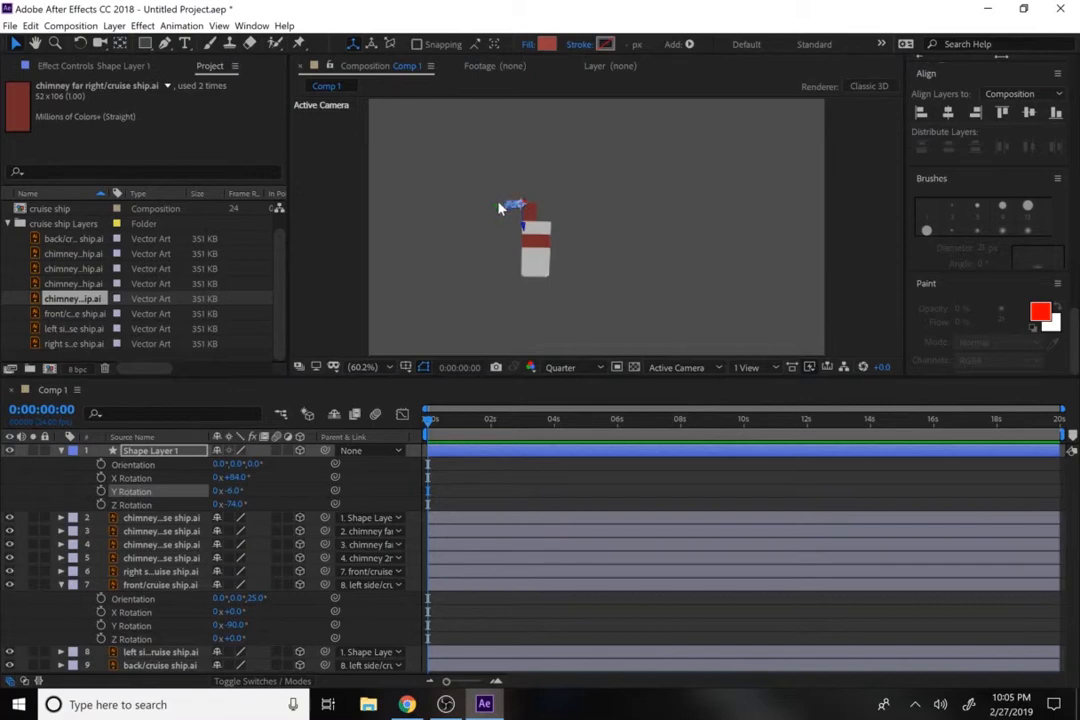
pyautogui.click(500, 208)
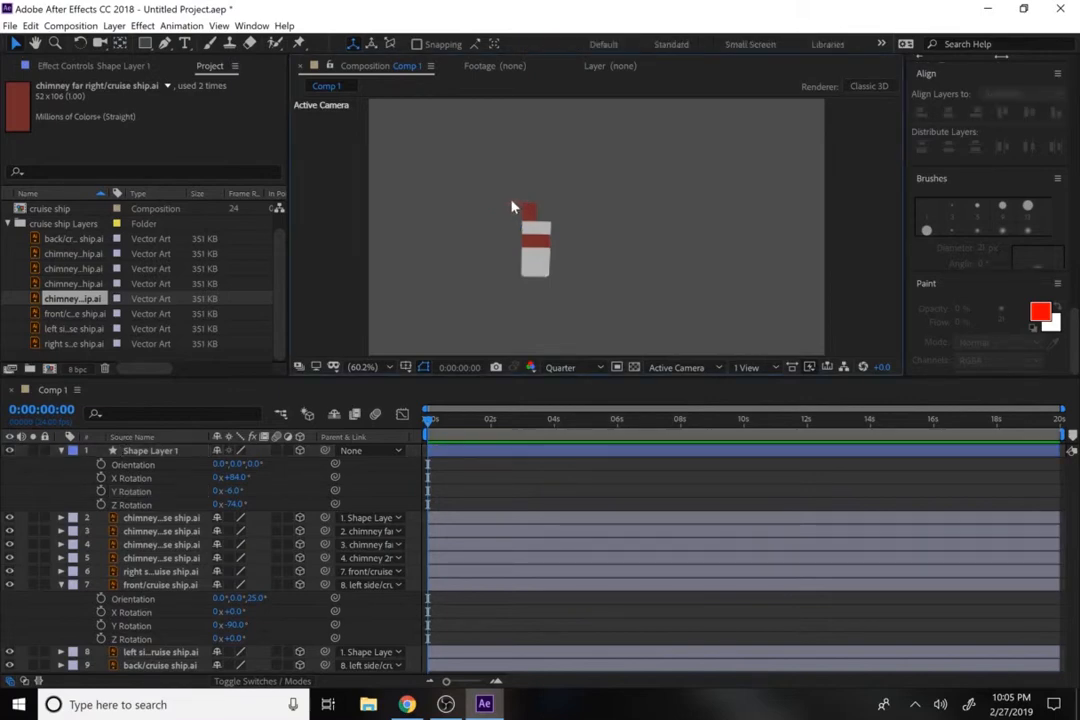
pyautogui.click(512, 207)
pyautogui.moveTo(512, 207); pyautogui.dragTo(603, 230)
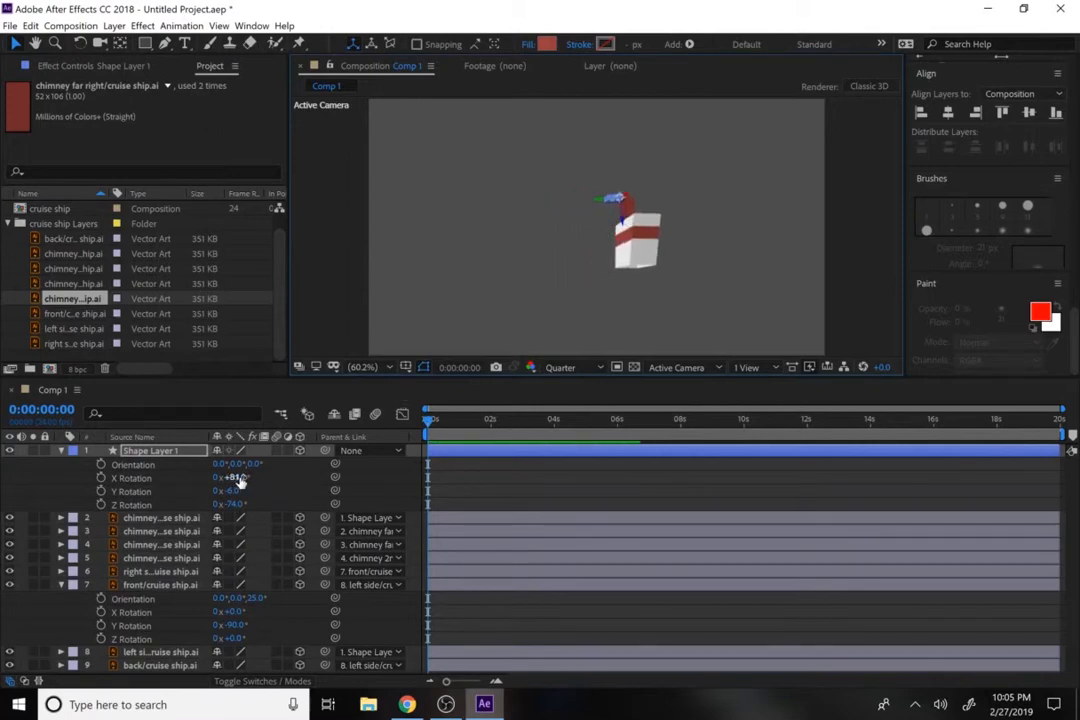
# - Rotate Shape Layer 1 to X 87°, Y -5° and Z -84°, and set a Y rotation keyframe at 0:00:00:01
pyautogui.moveTo(232, 477); pyautogui.dragTo(227, 510)
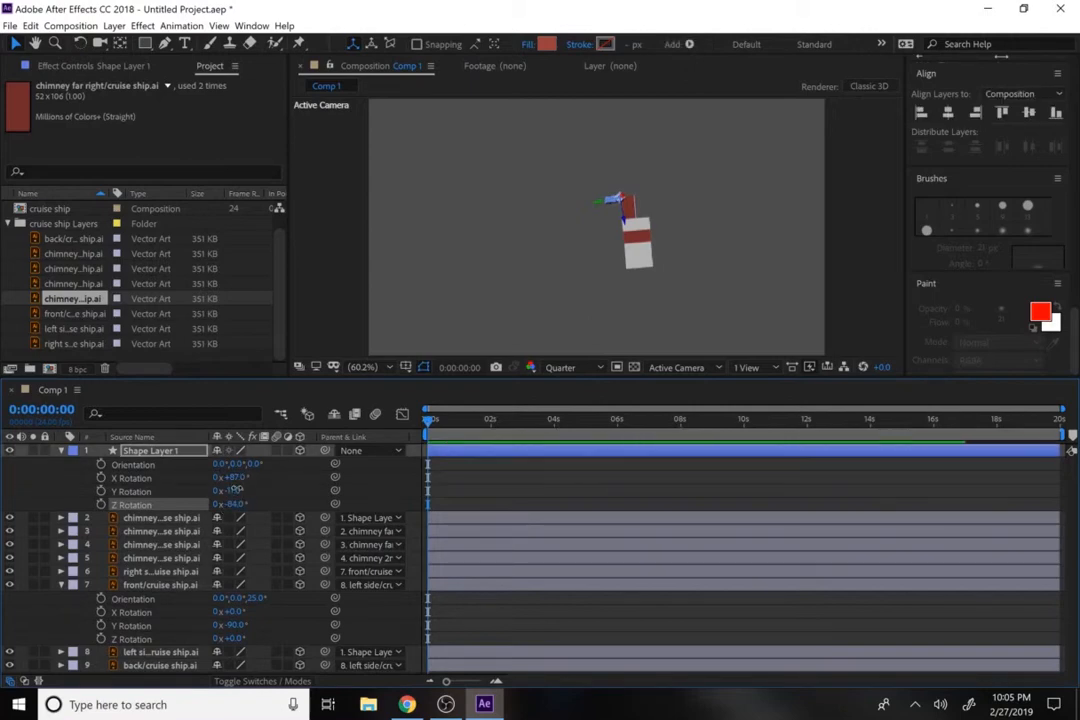
pyautogui.moveTo(233, 490); pyautogui.dragTo(241, 491)
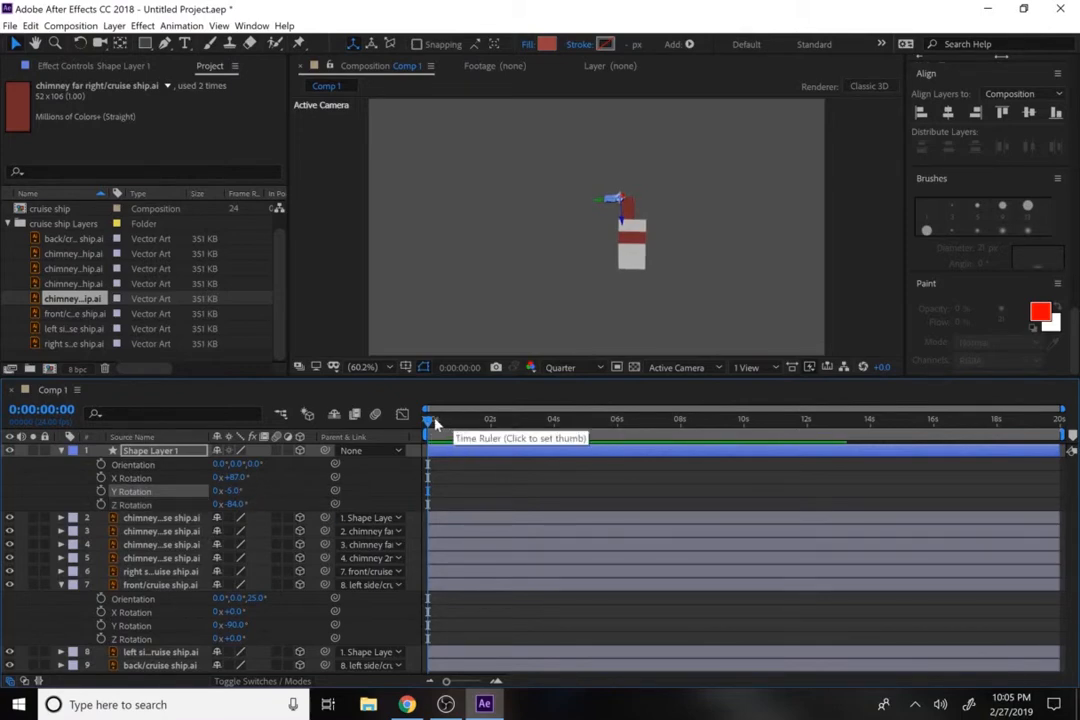
pyautogui.moveTo(434, 422)
pyautogui.mouseDown()
pyautogui.moveTo(465, 422)
pyautogui.moveTo(430, 425)
pyautogui.mouseUp()
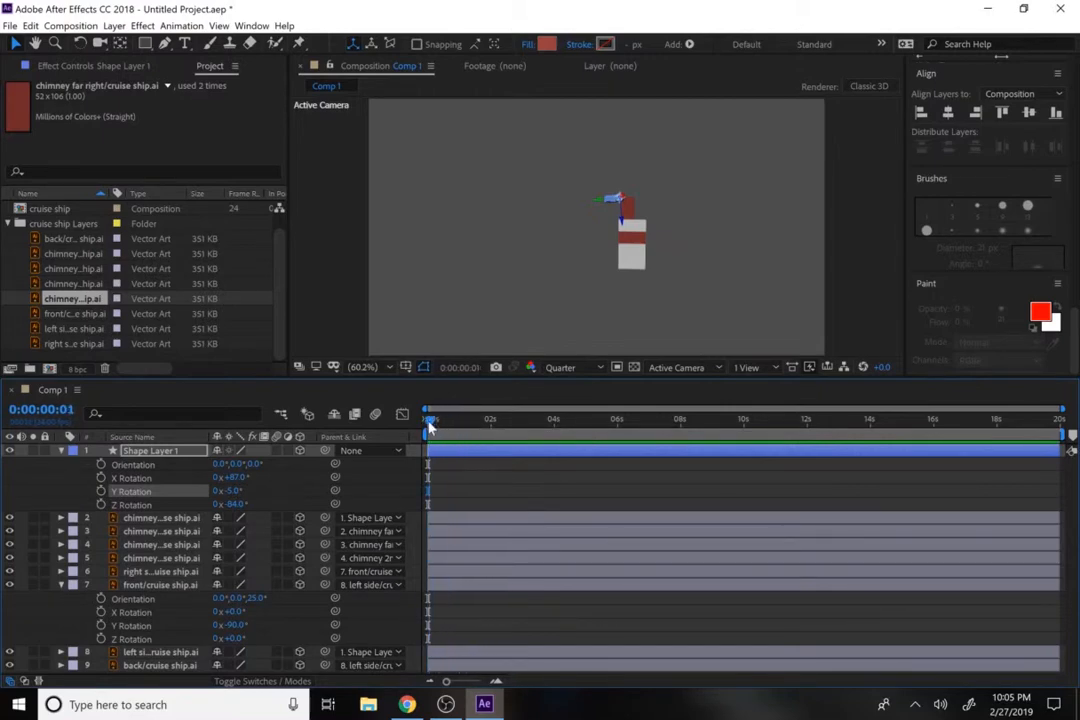
pyautogui.click(101, 491)
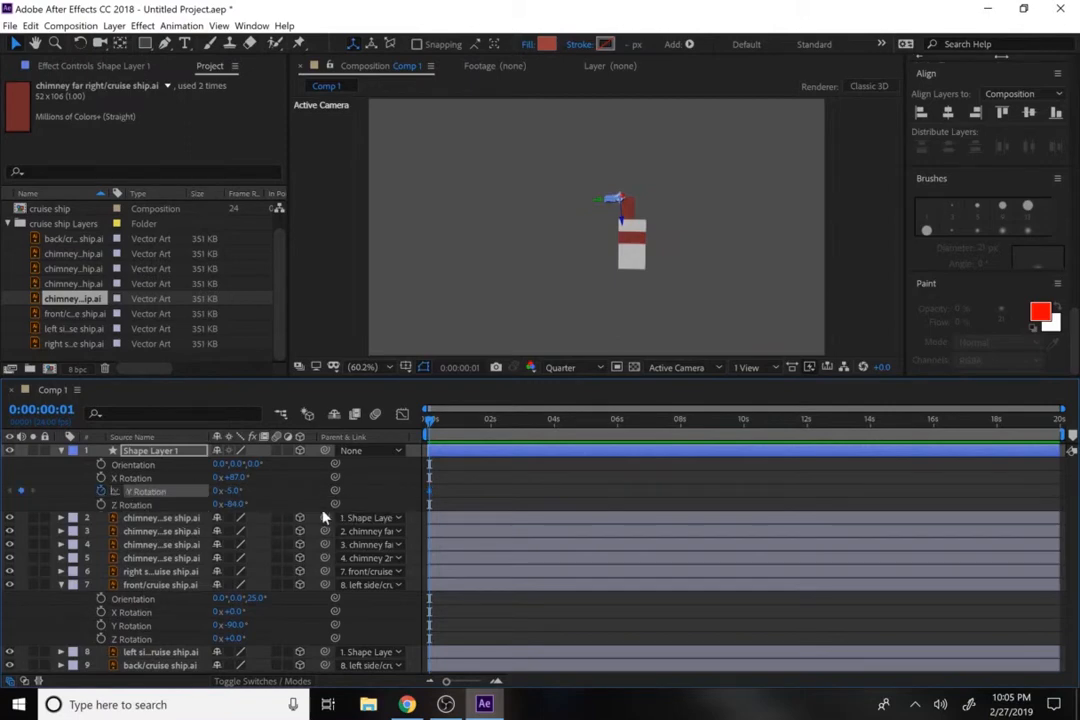
# - Add a second Y rotation keyframe of -5° to Shape Layer 1 at 2 seconds
pyautogui.moveTo(430, 428); pyautogui.dragTo(492, 443)
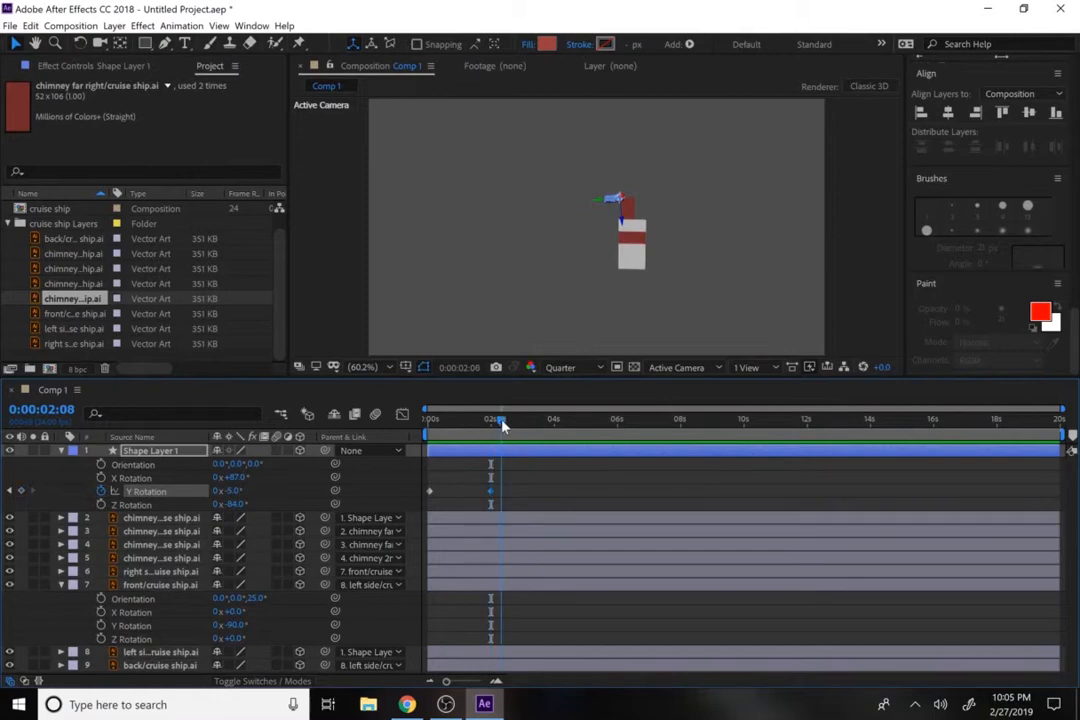
pyautogui.click(506, 421)
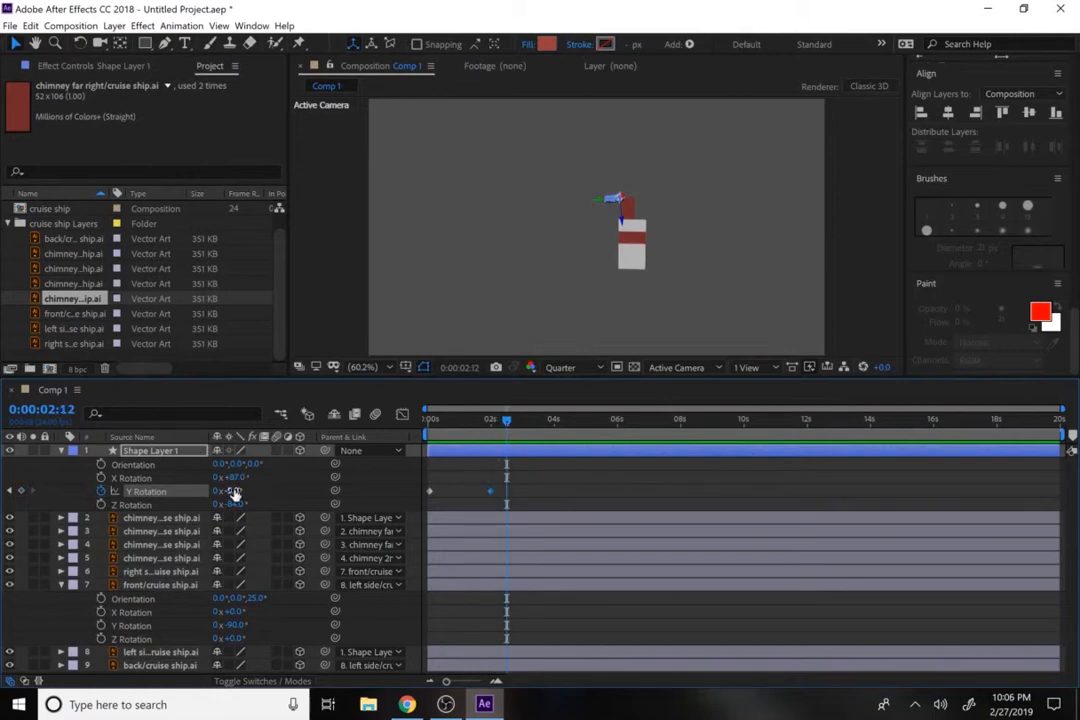
pyautogui.moveTo(237, 491); pyautogui.dragTo(237, 497)
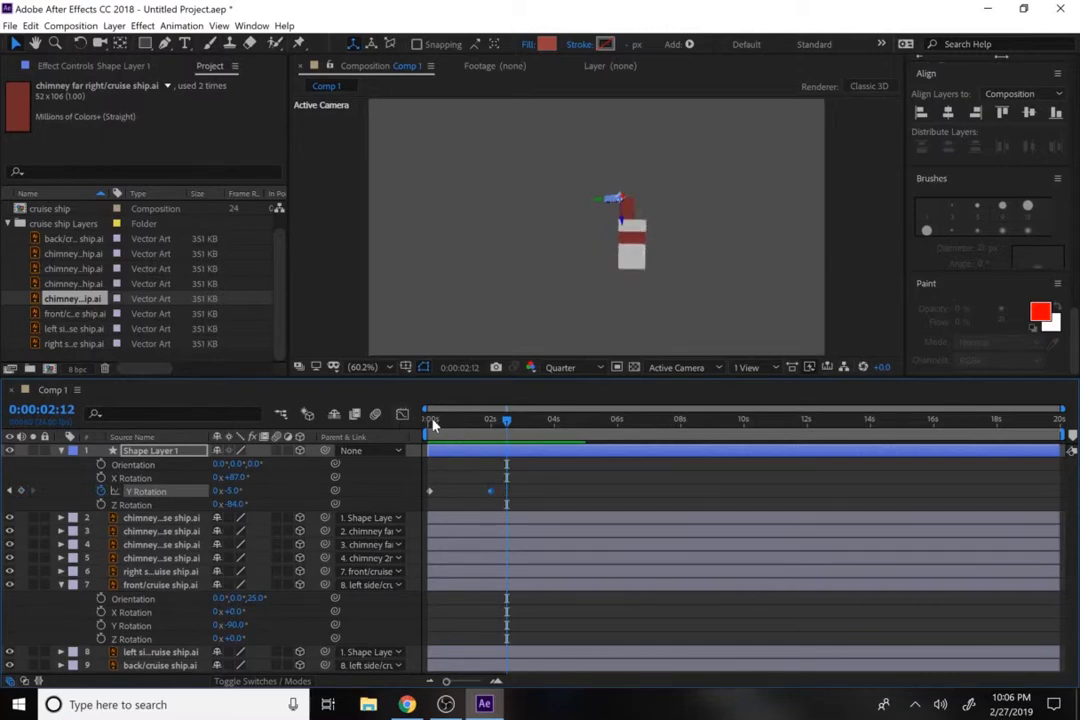
# - Set a Z rotation keyframe of -84° for Shape Layer 1 at 0:00:00:00
pyautogui.moveTo(437, 421); pyautogui.dragTo(402, 418)
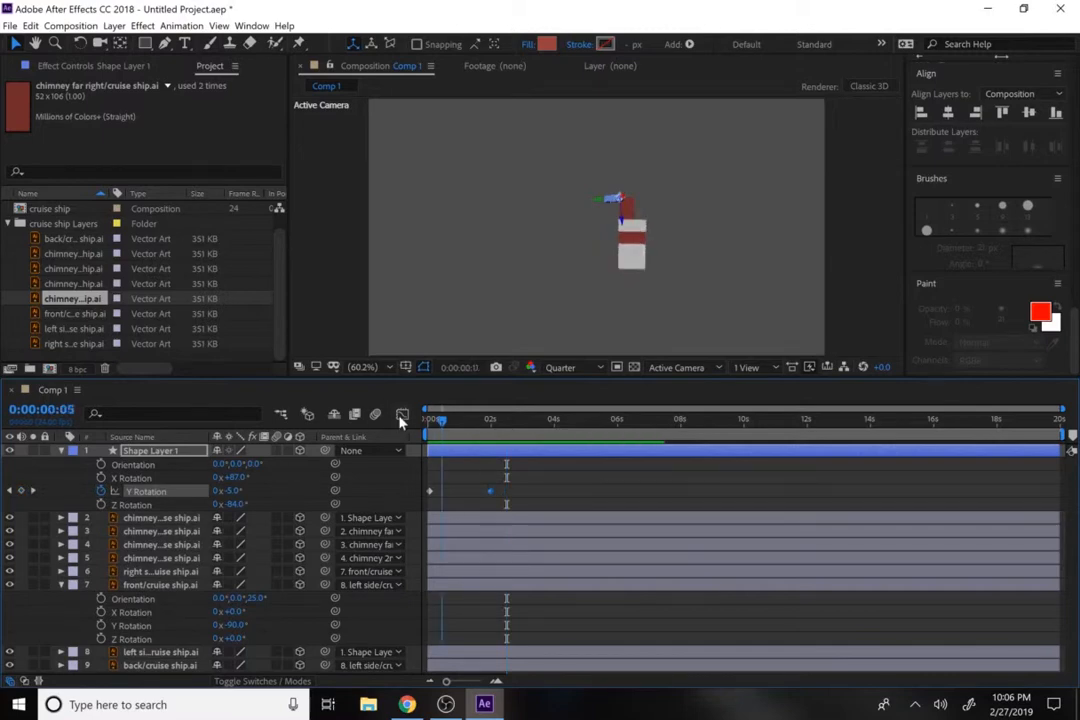
pyautogui.click(101, 505)
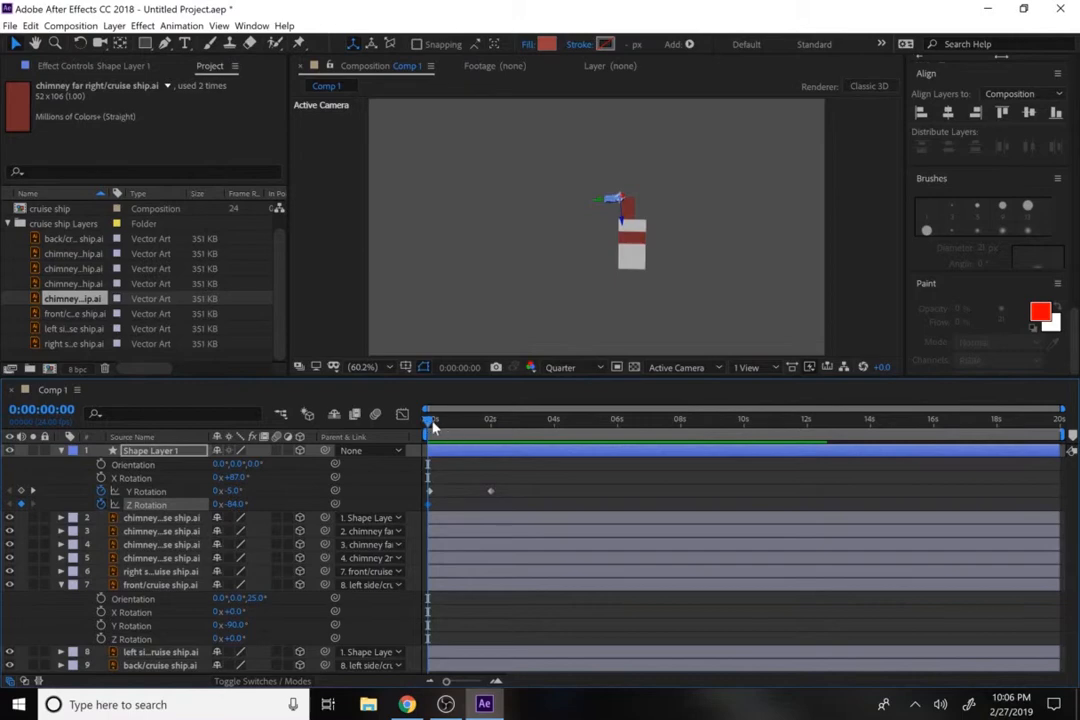
pyautogui.moveTo(237, 505); pyautogui.dragTo(350, 452)
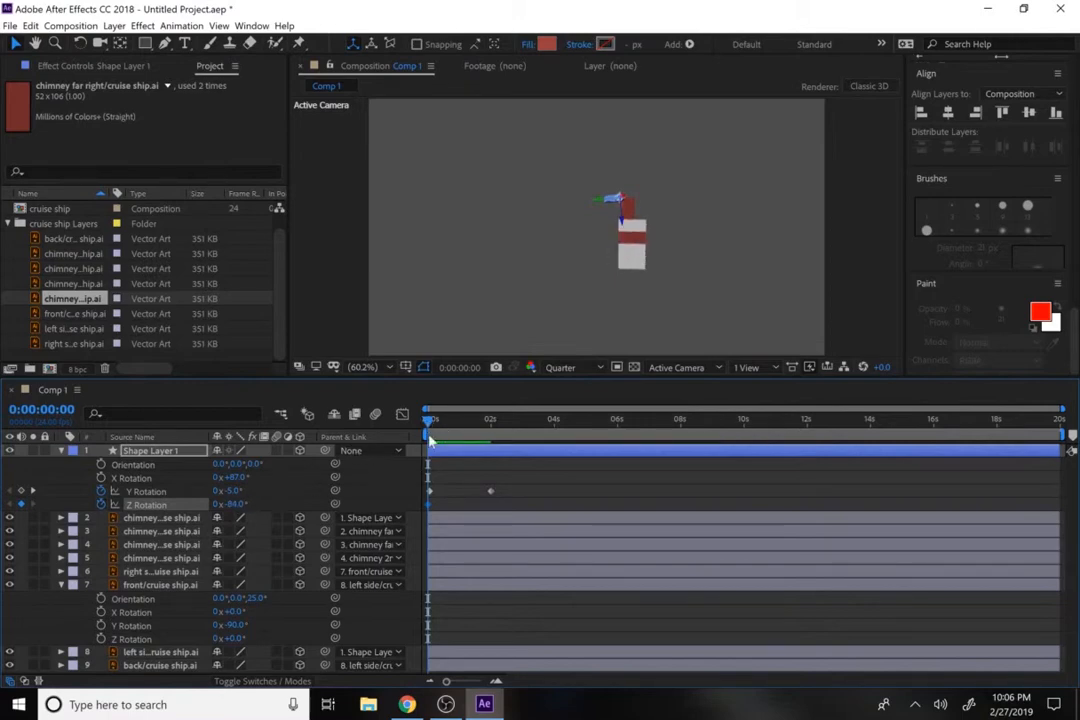
# - At 0:00:02:00, keyframe Shape Layer 1's Z rotation at 1° and its Y rotation at 0°
pyautogui.moveTo(430, 442); pyautogui.dragTo(497, 441)
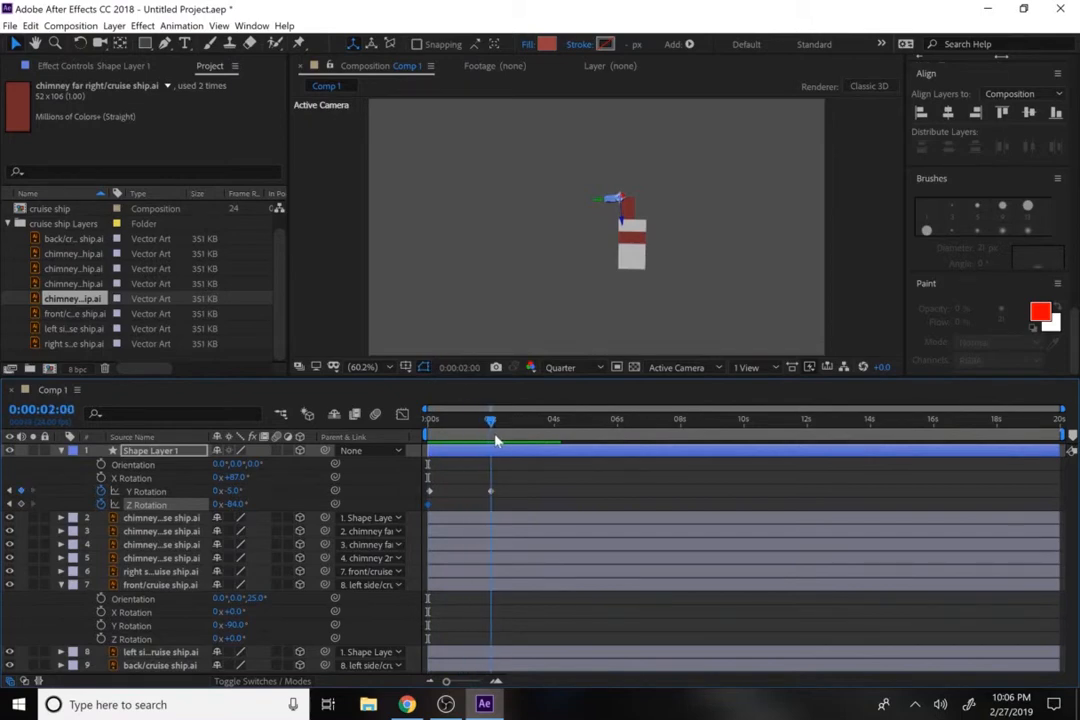
pyautogui.moveTo(236, 505); pyautogui.dragTo(306, 510)
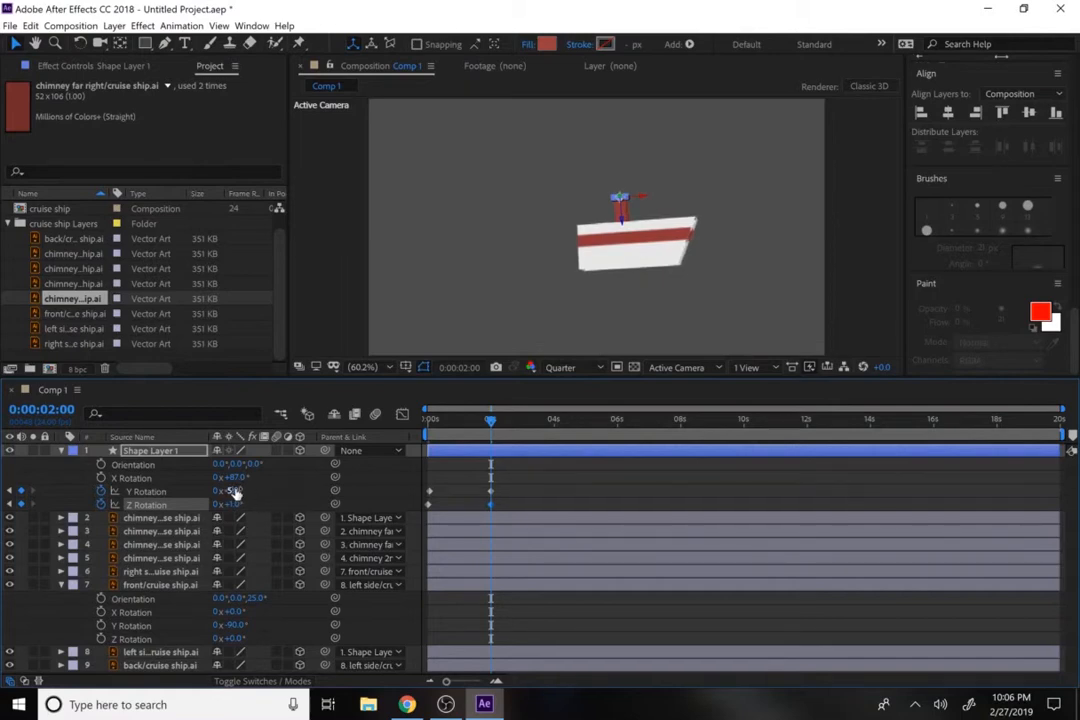
pyautogui.moveTo(236, 492); pyautogui.dragTo(237, 492)
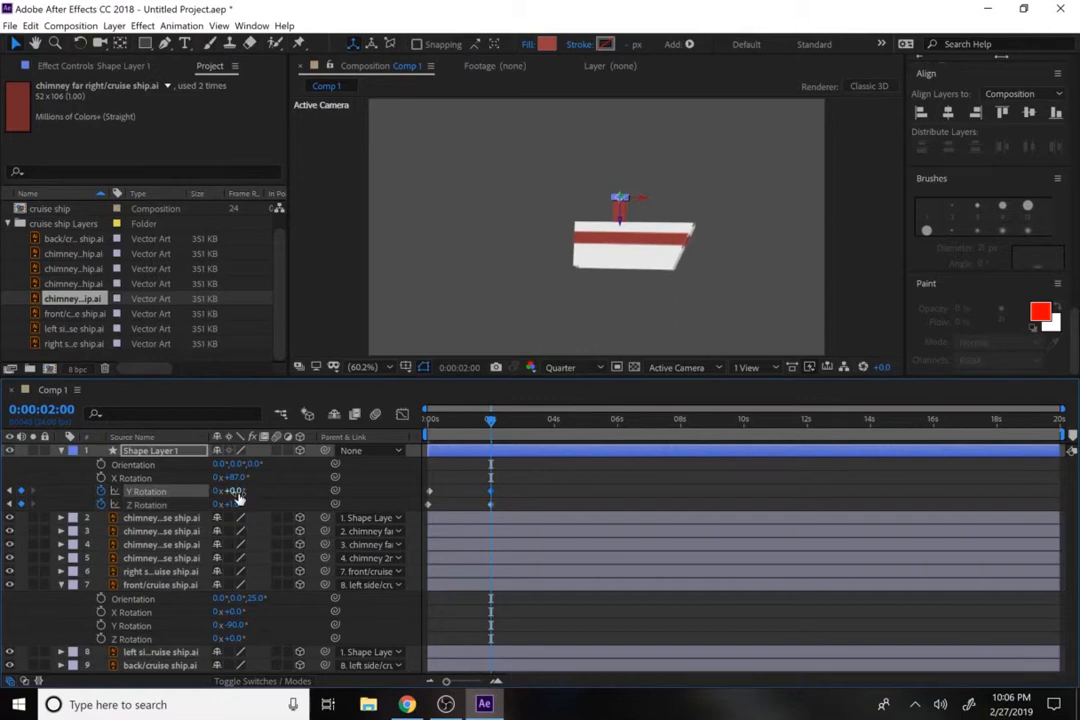
# - Preview Shape Layer 1's rotation animation from the beginning and select its Y and Z rotation keyframes
pyautogui.moveTo(442, 425); pyautogui.dragTo(376, 421)
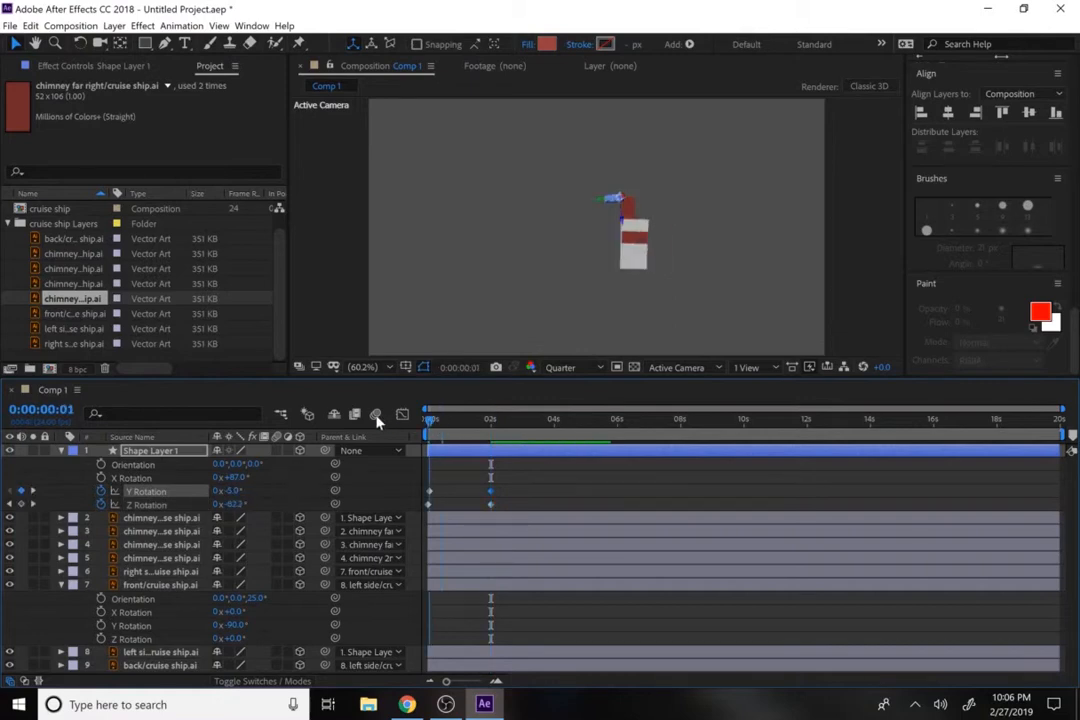
pyautogui.press('space')
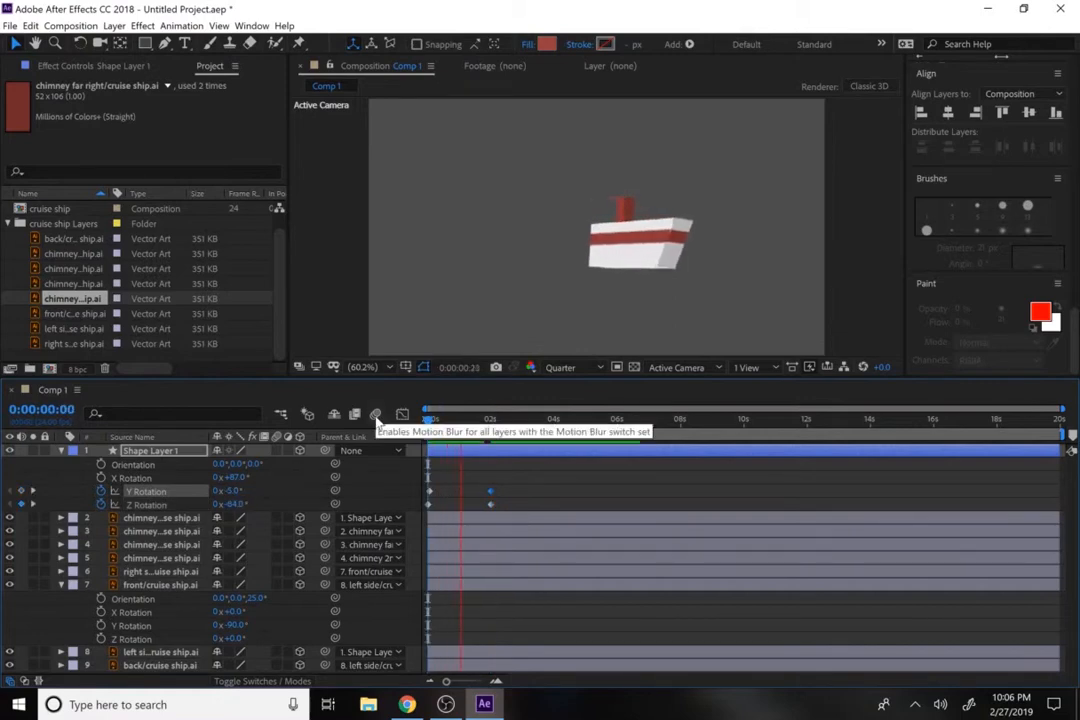
pyautogui.press('space')
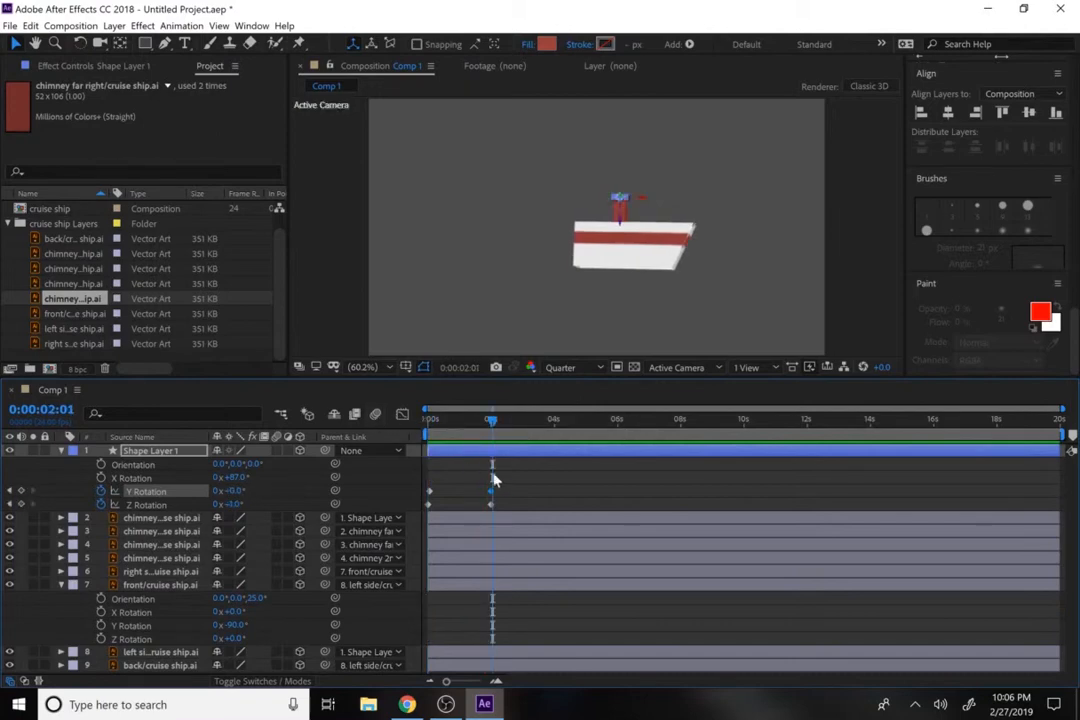
pyautogui.moveTo(533, 507); pyautogui.dragTo(431, 503)
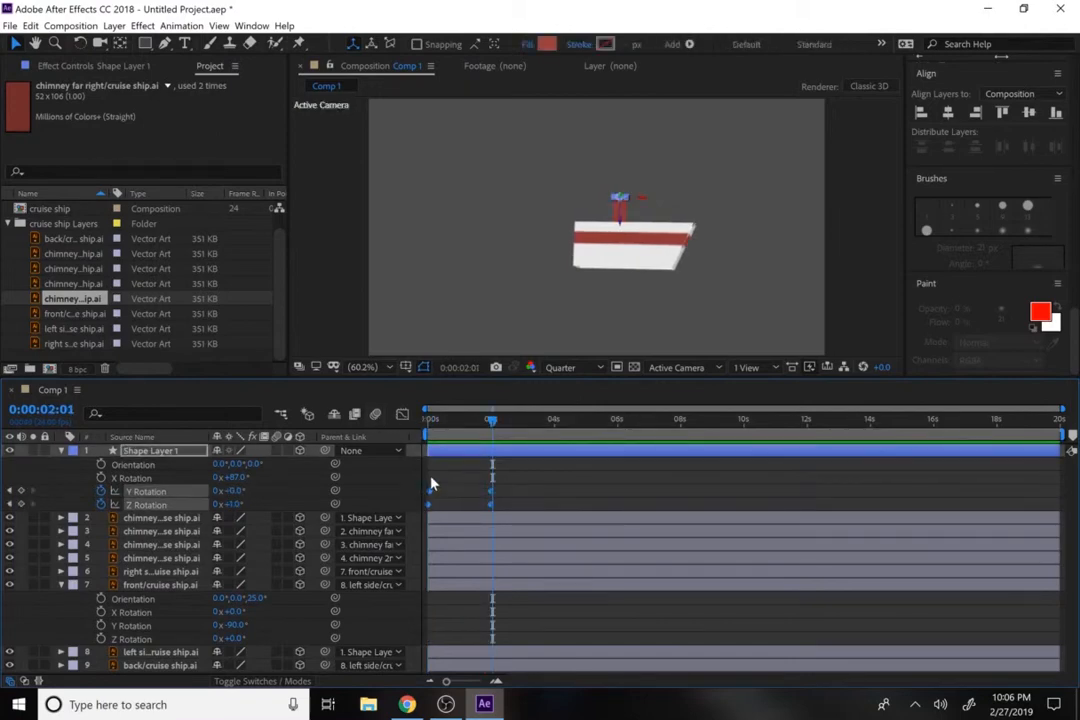
pyautogui.moveTo(428, 493); pyautogui.dragTo(474, 500)
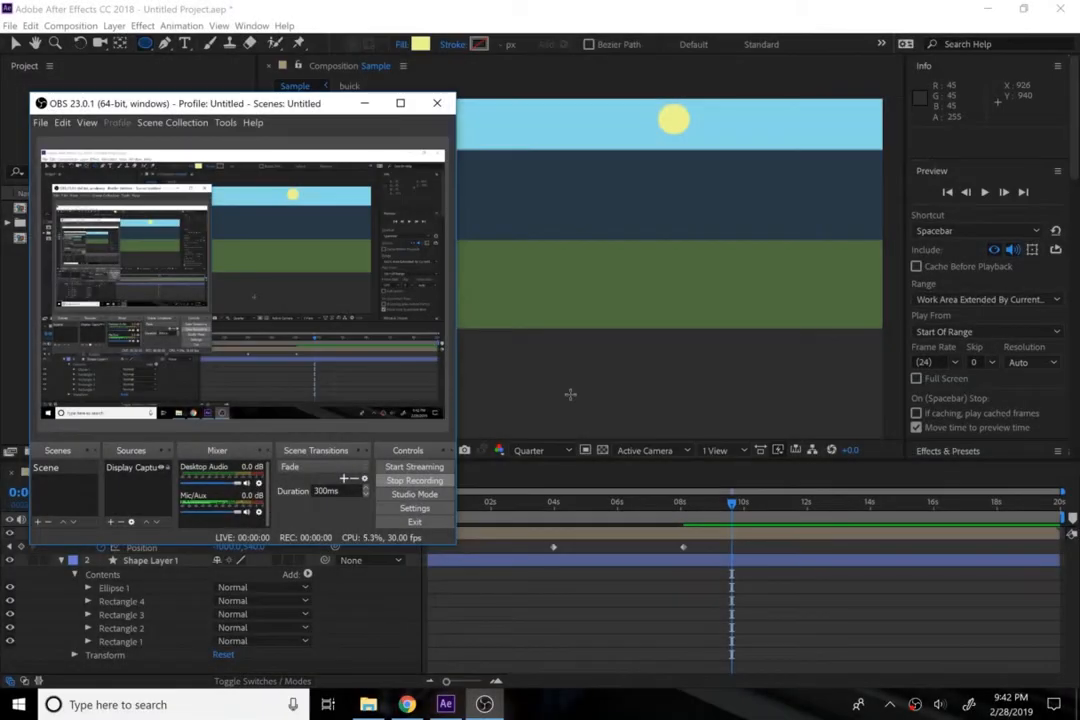
# - Switch to the After Effects project with the Sample composition and preview it from 0:00:00:00
pyautogui.click(570, 394)
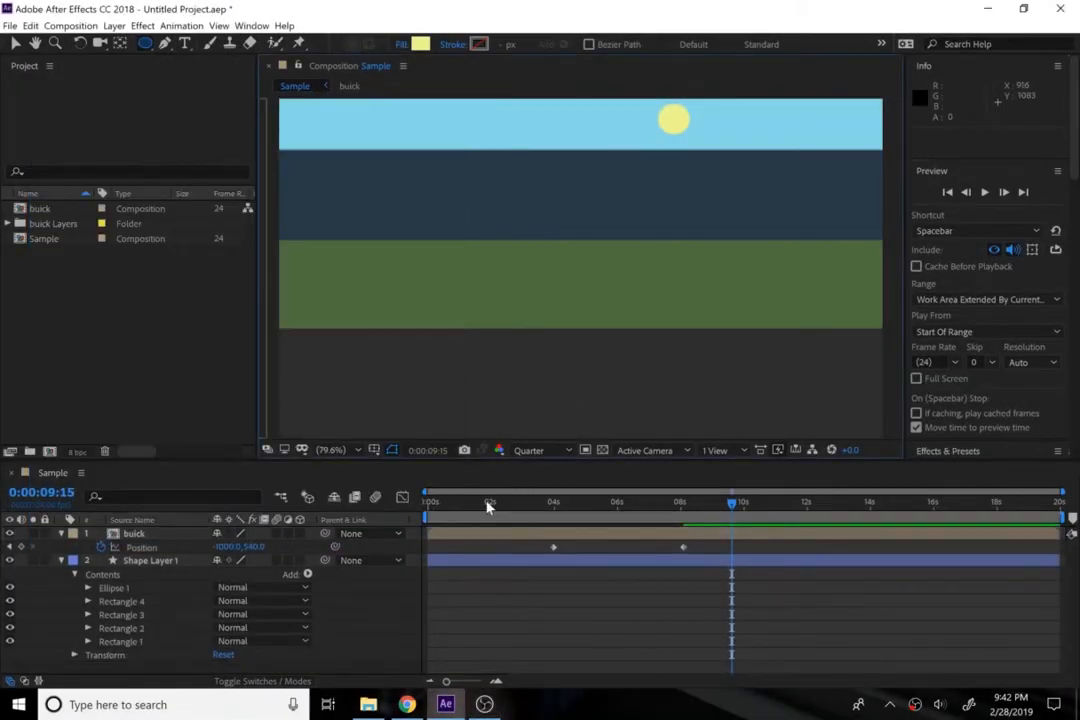
pyautogui.moveTo(470, 509); pyautogui.dragTo(415, 518)
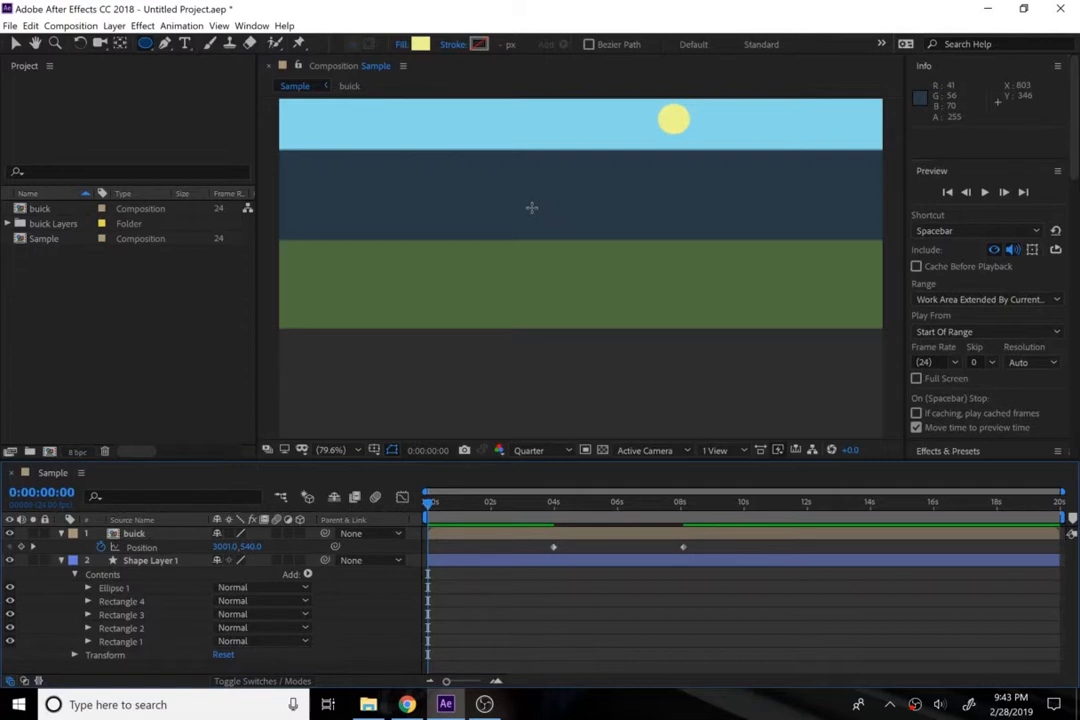
pyautogui.press('space')
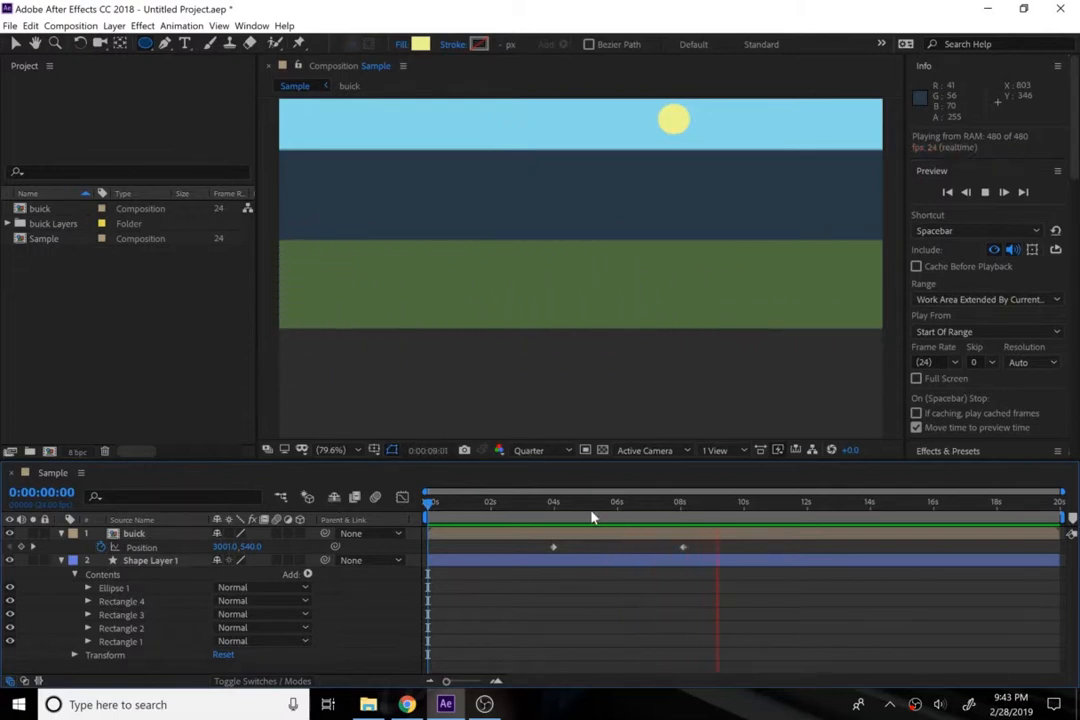
pyautogui.press('space')
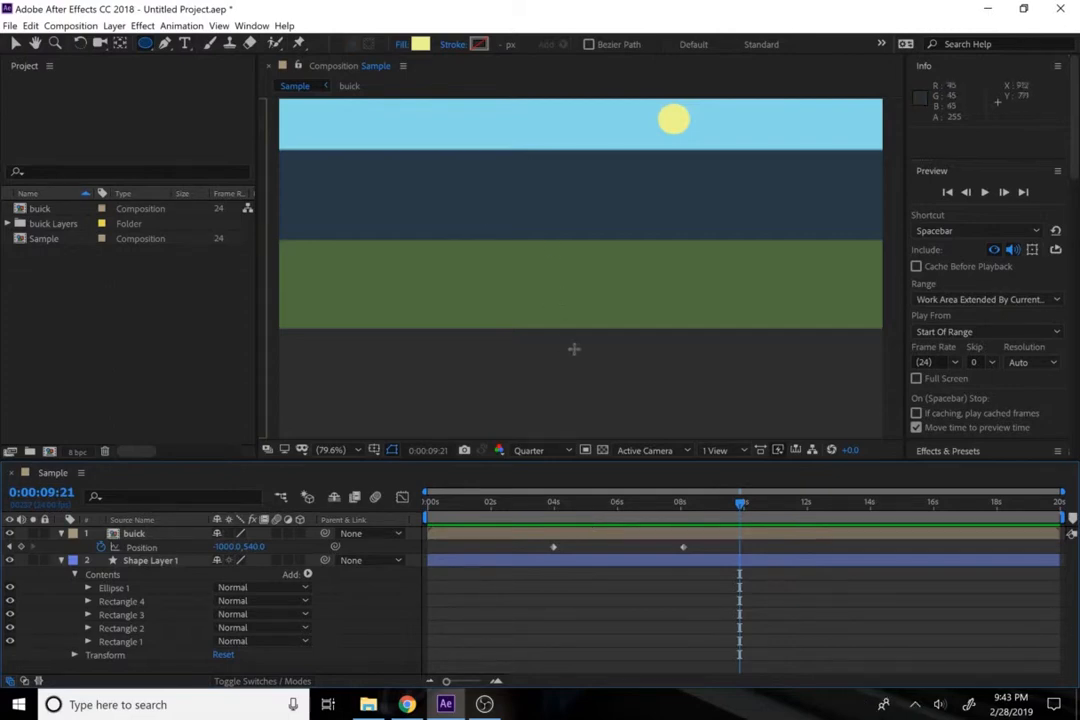
# - Open the recent project street sign 3D.aep from the Videos folder, saving the current project as "sample 3D impor"
pyautogui.click(9, 26)
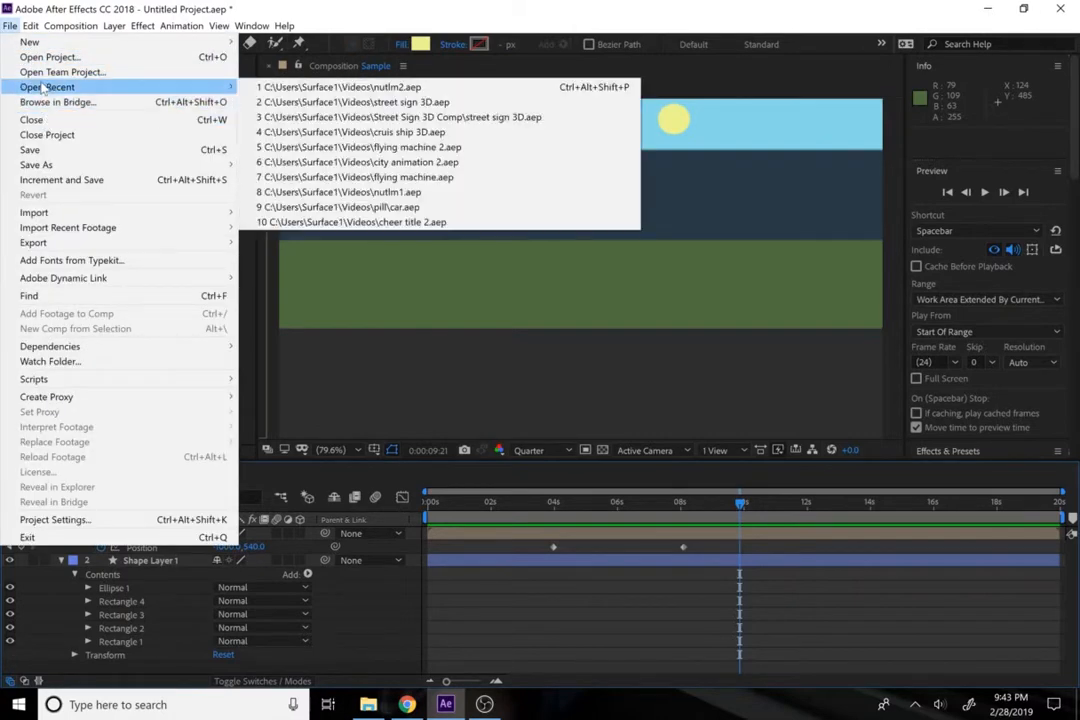
pyautogui.moveTo(222, 92)
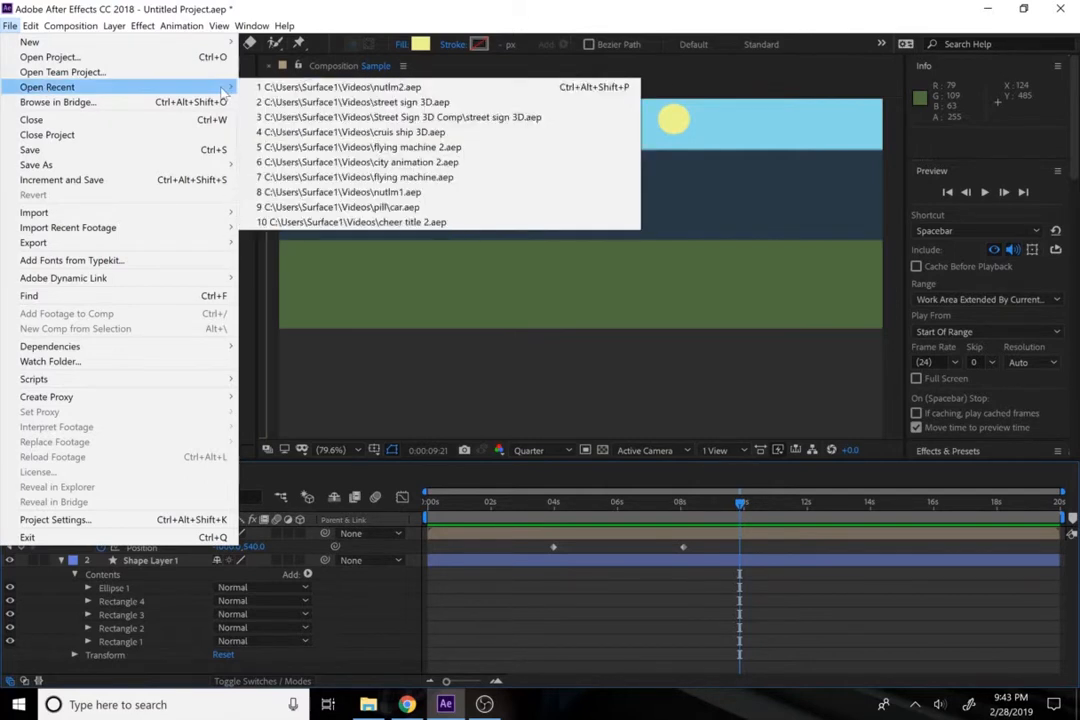
pyautogui.click(312, 110)
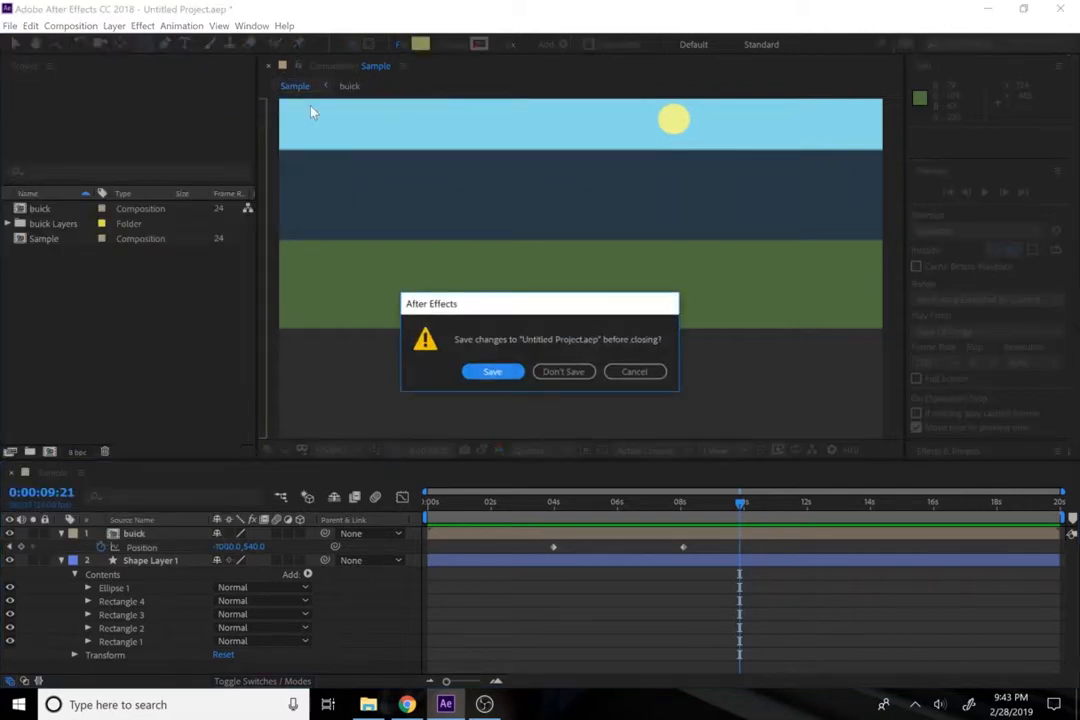
pyautogui.click(492, 371)
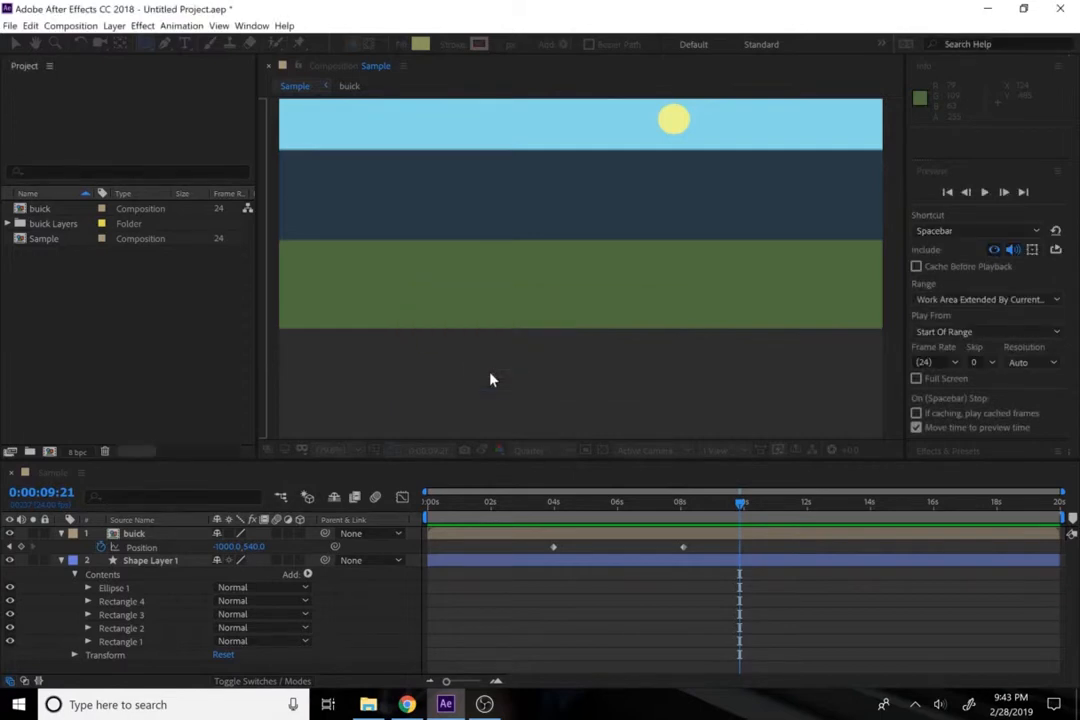
pyautogui.write('samp')
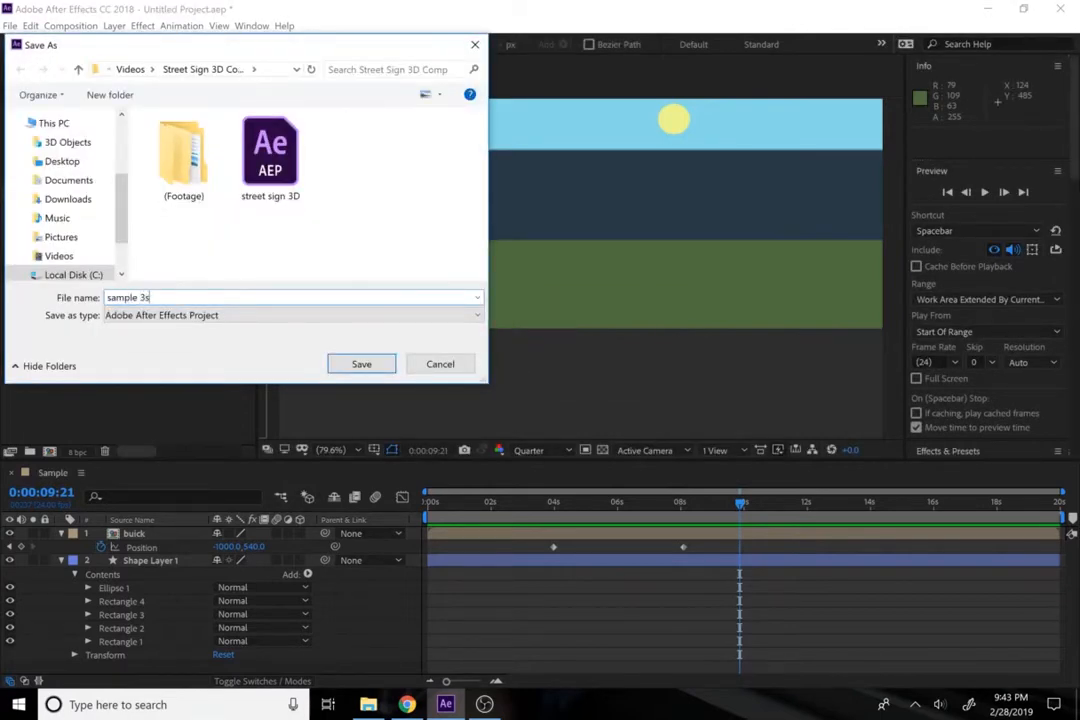
pyautogui.write('le 3D project')
pyautogui.press('Return')
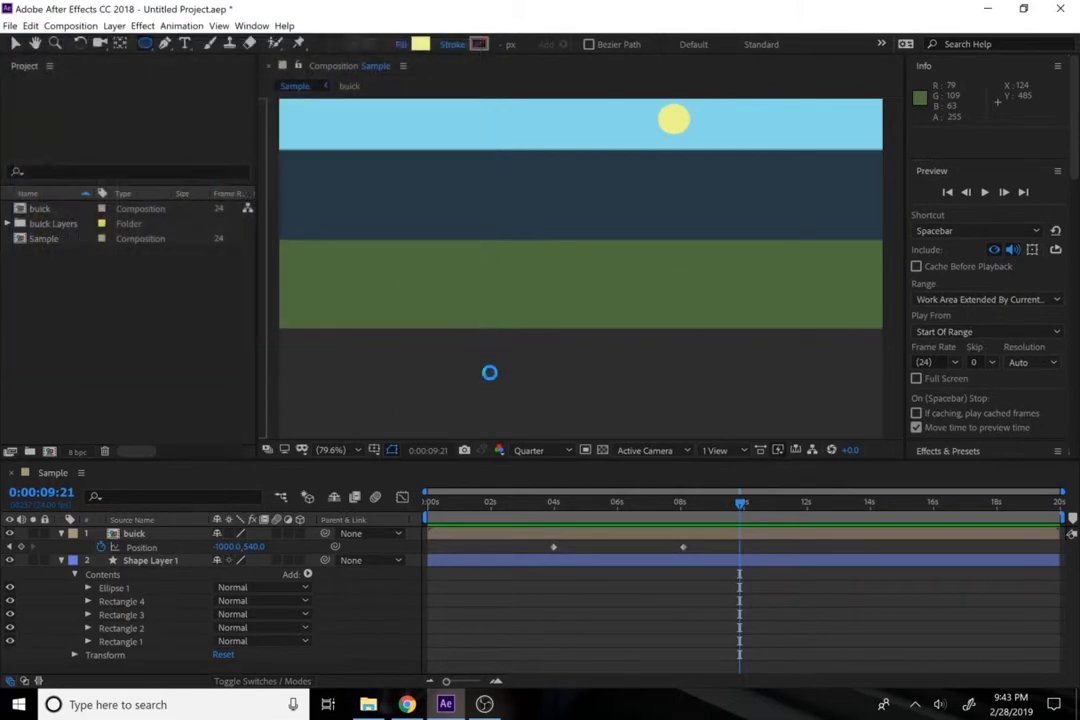
# - Preview the street sign's Y rotation animation in Comp 1 from about 0:00:05:06
pyautogui.moveTo(478, 508); pyautogui.dragTo(594, 515)
pyautogui.press('space')
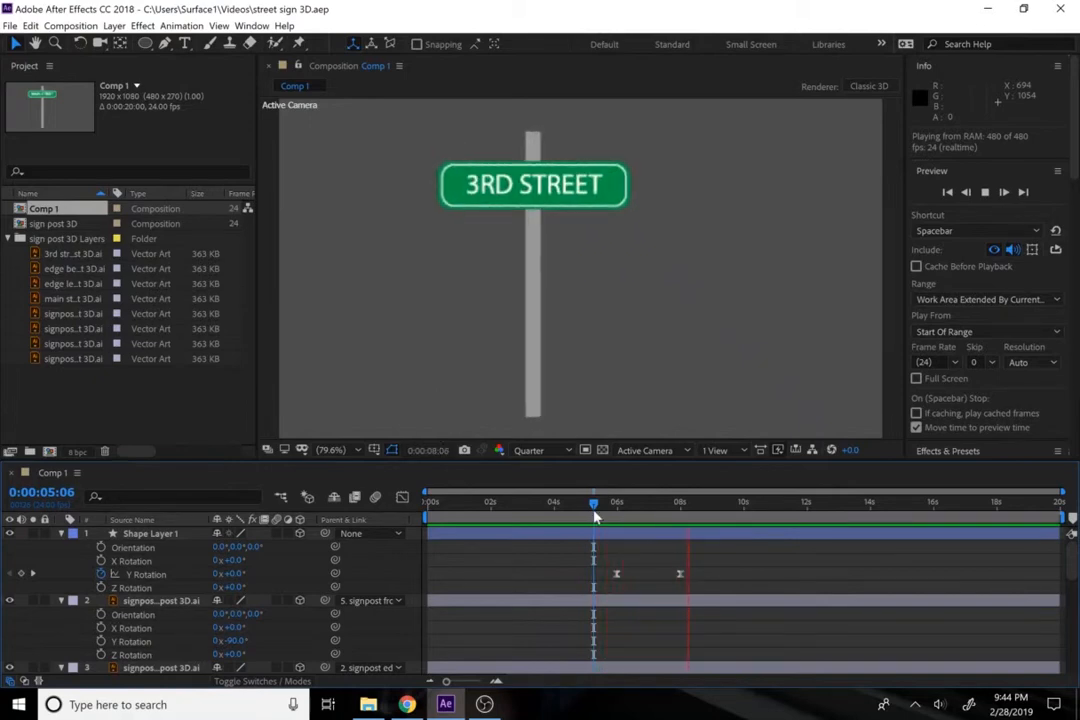
pyautogui.press('space')
pyautogui.press('v')
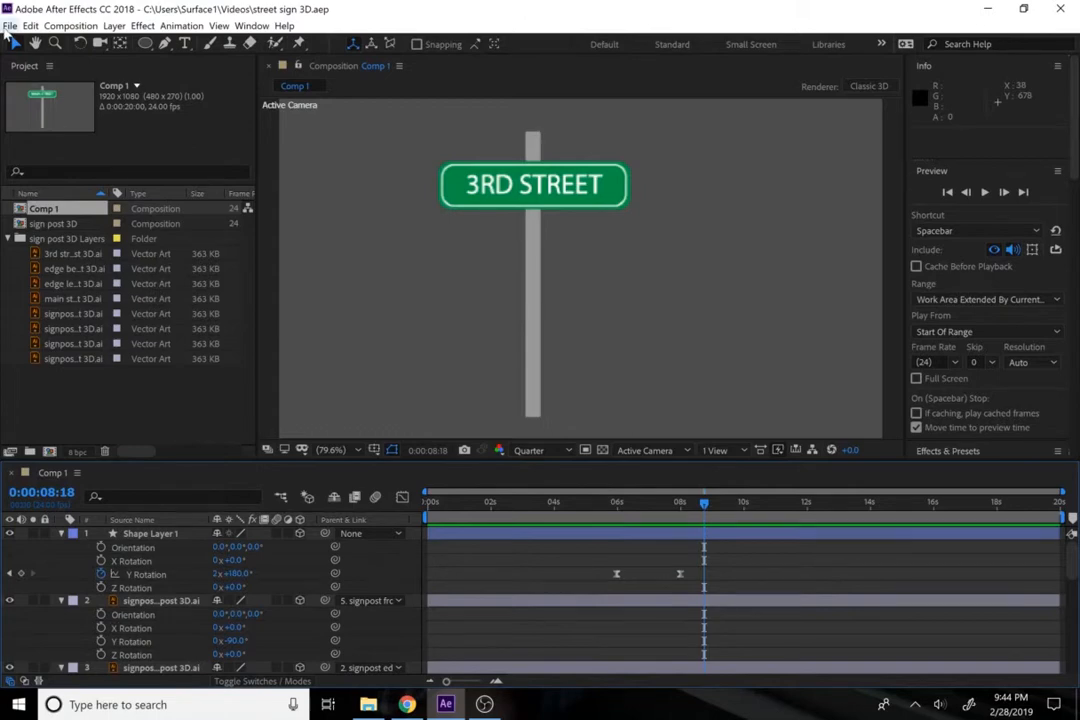
# - Start Collect Files for the street sign project with source files collected for the selected comps
pyautogui.click(10, 26)
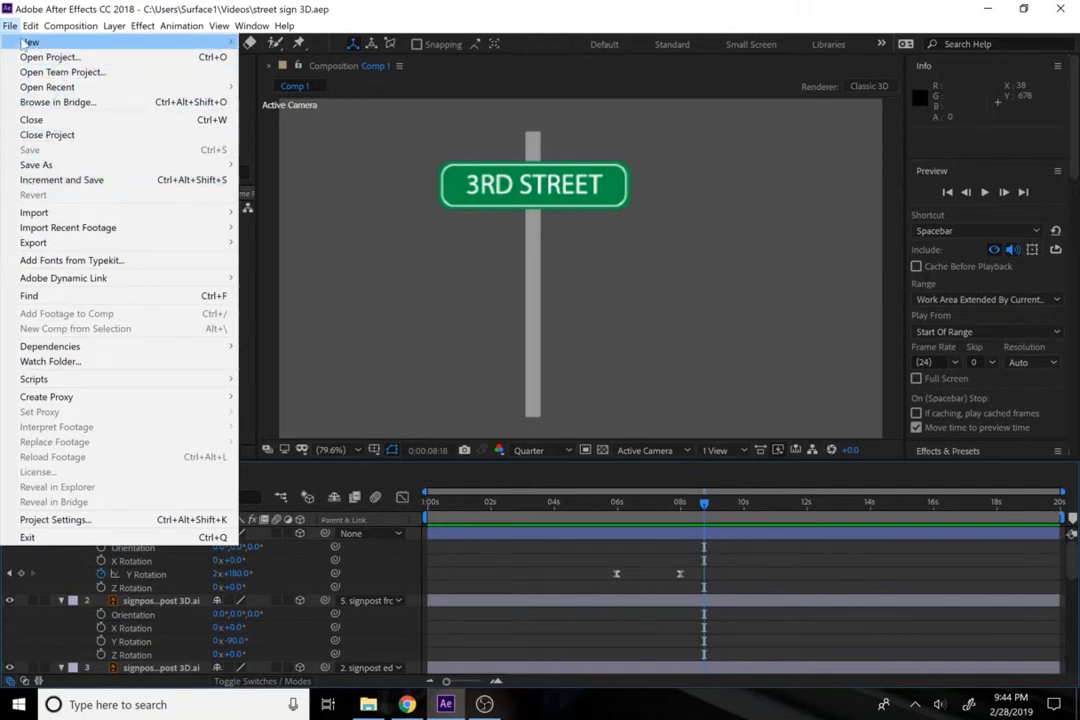
pyautogui.moveTo(77, 352)
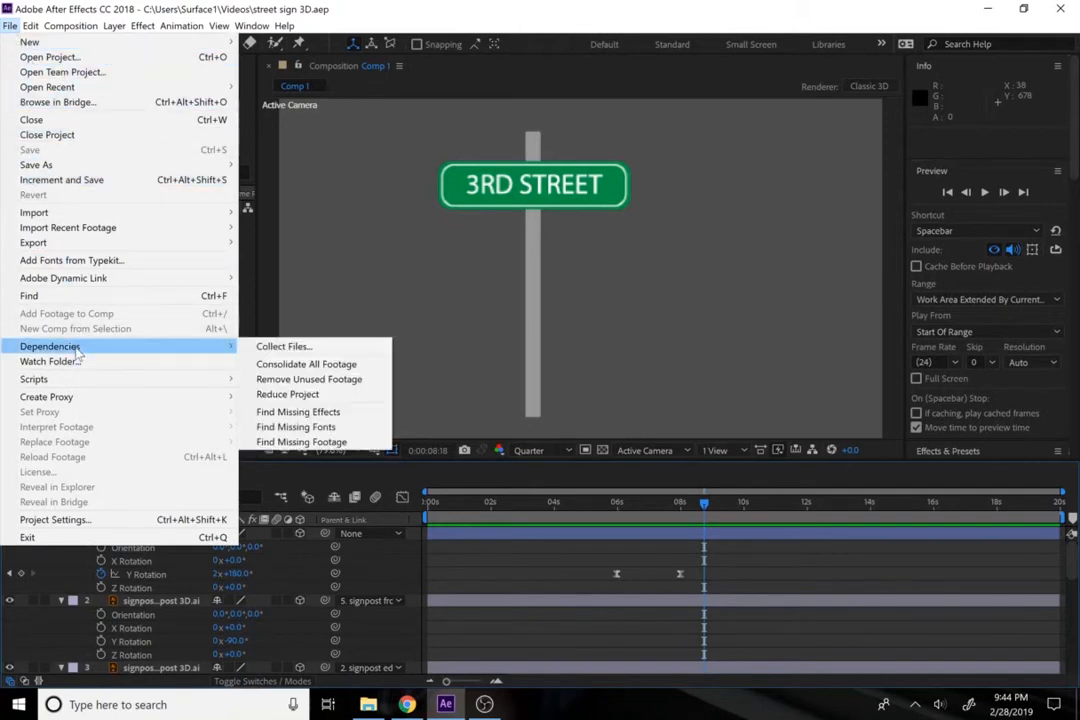
pyautogui.click(252, 347)
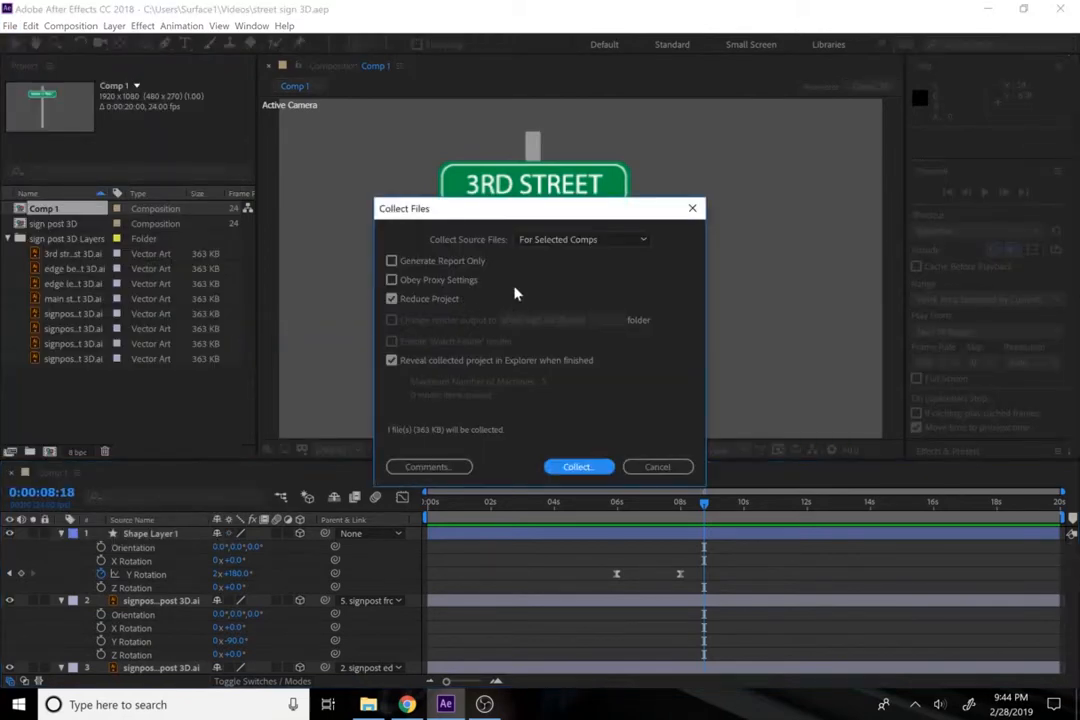
pyautogui.click(551, 242)
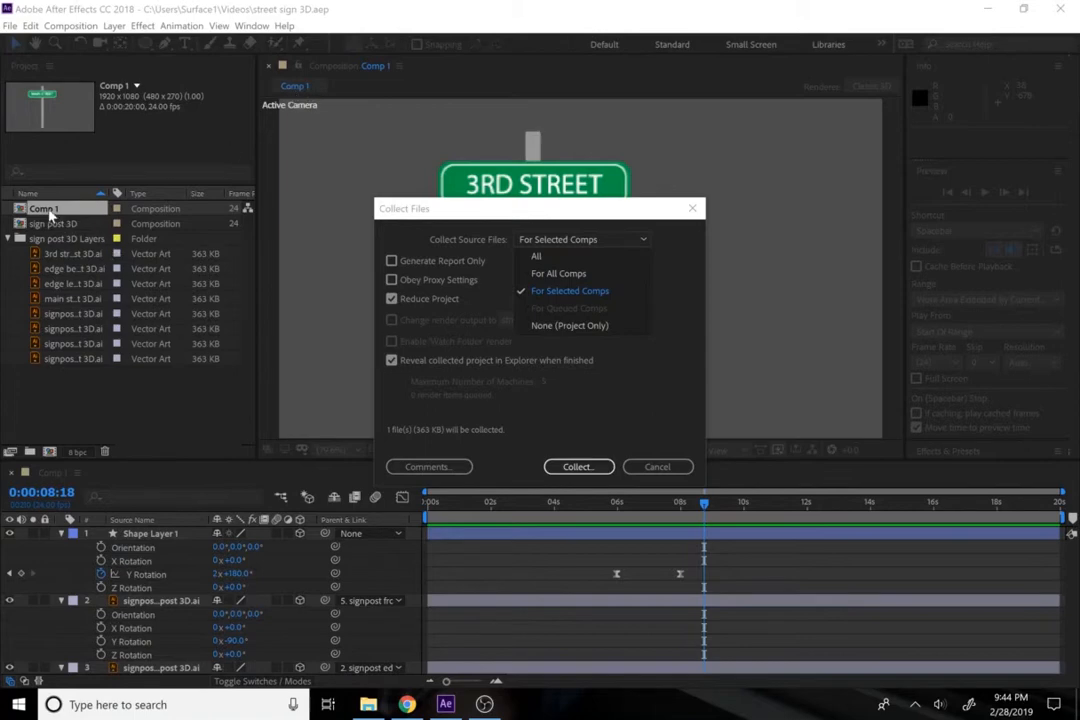
pyautogui.click(537, 291)
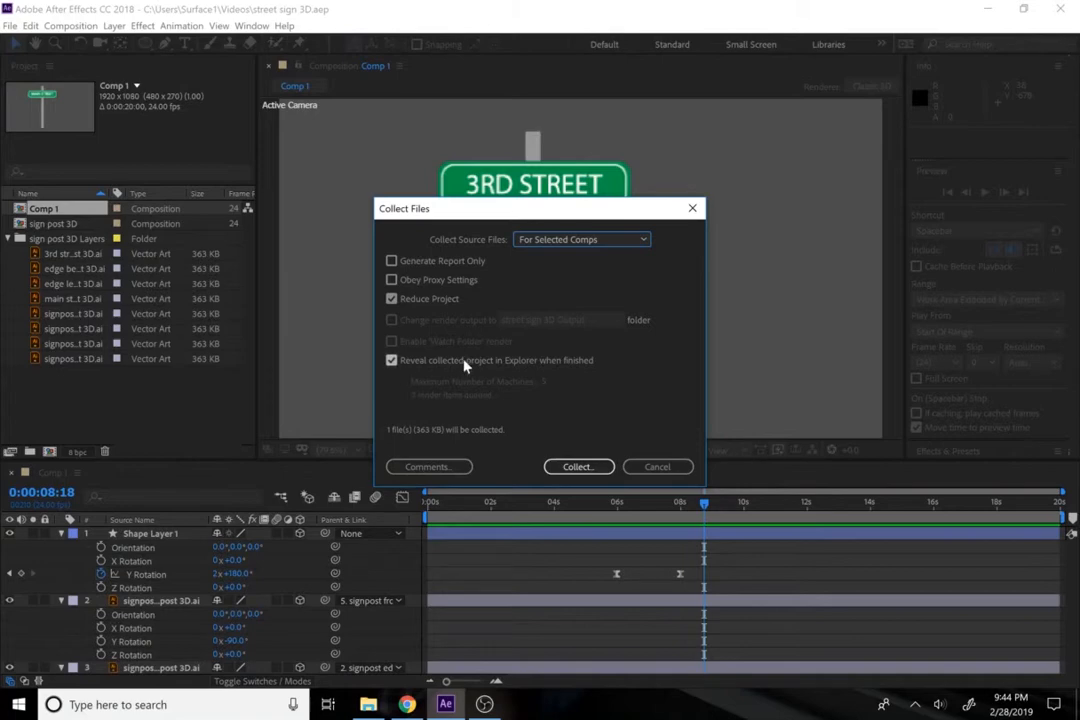
# - Collect the project files into a folder named "Street Sign Import Files" in Videos
pyautogui.click(576, 468)
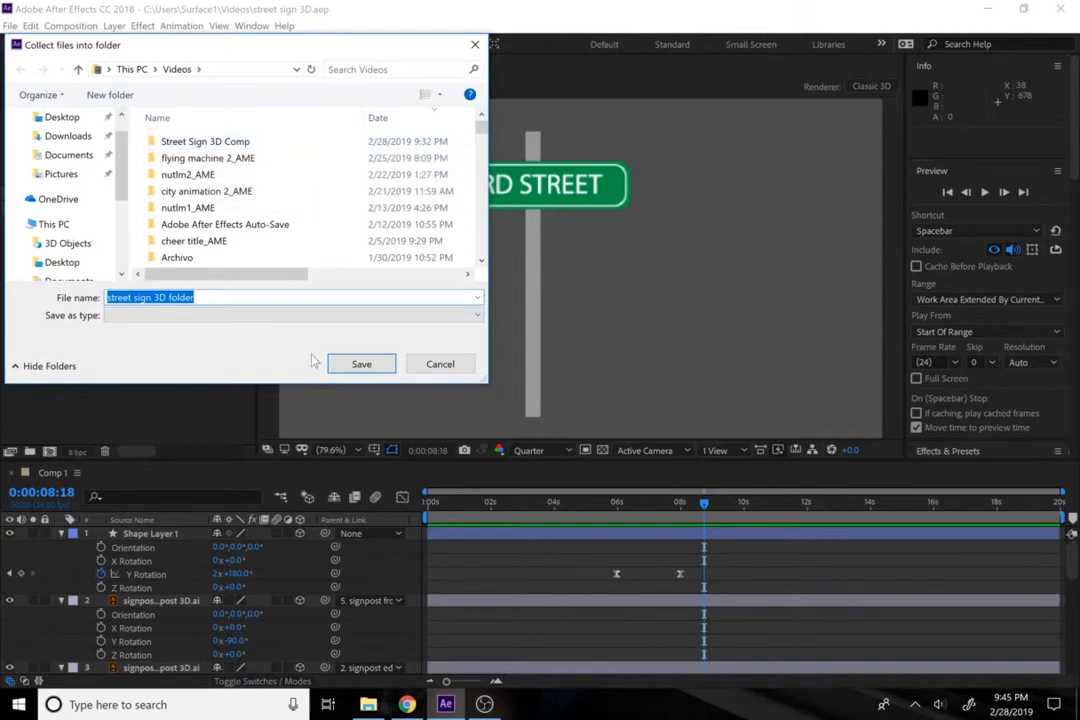
pyautogui.write('Street Si')
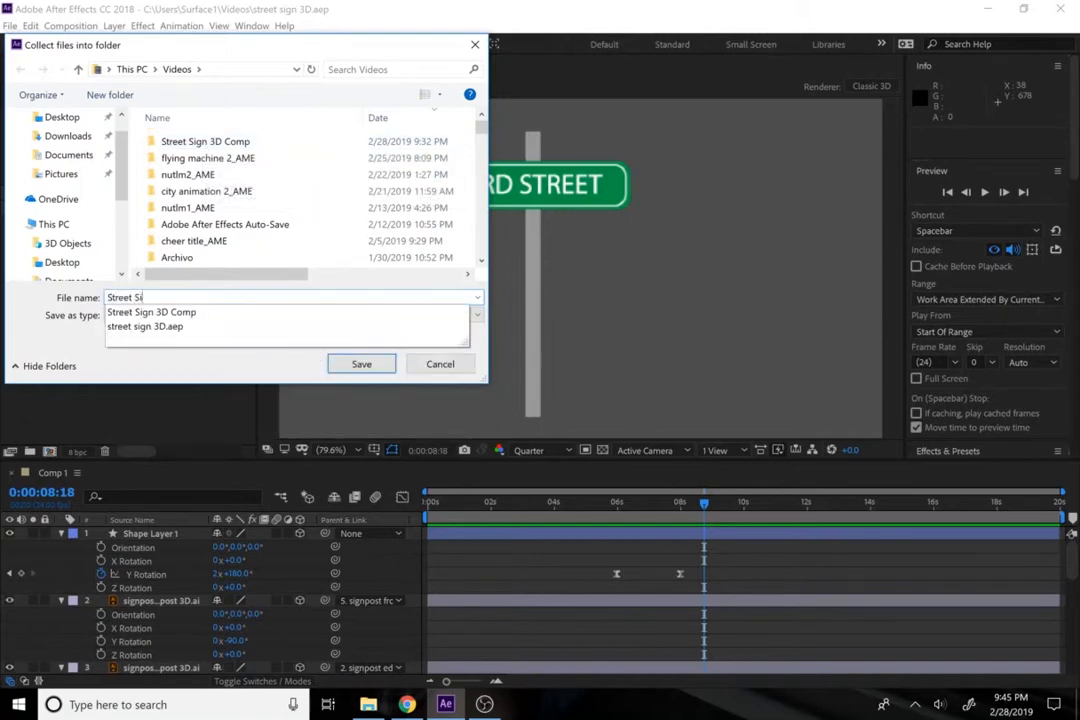
pyautogui.write('gn Import Files')
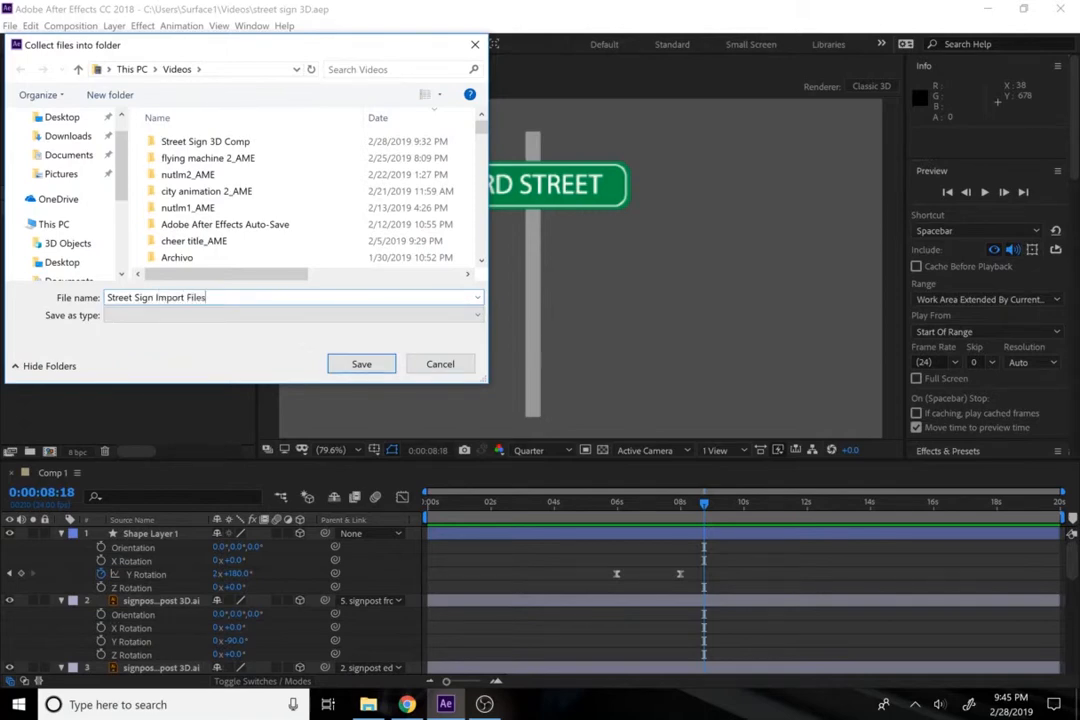
pyautogui.click(361, 364)
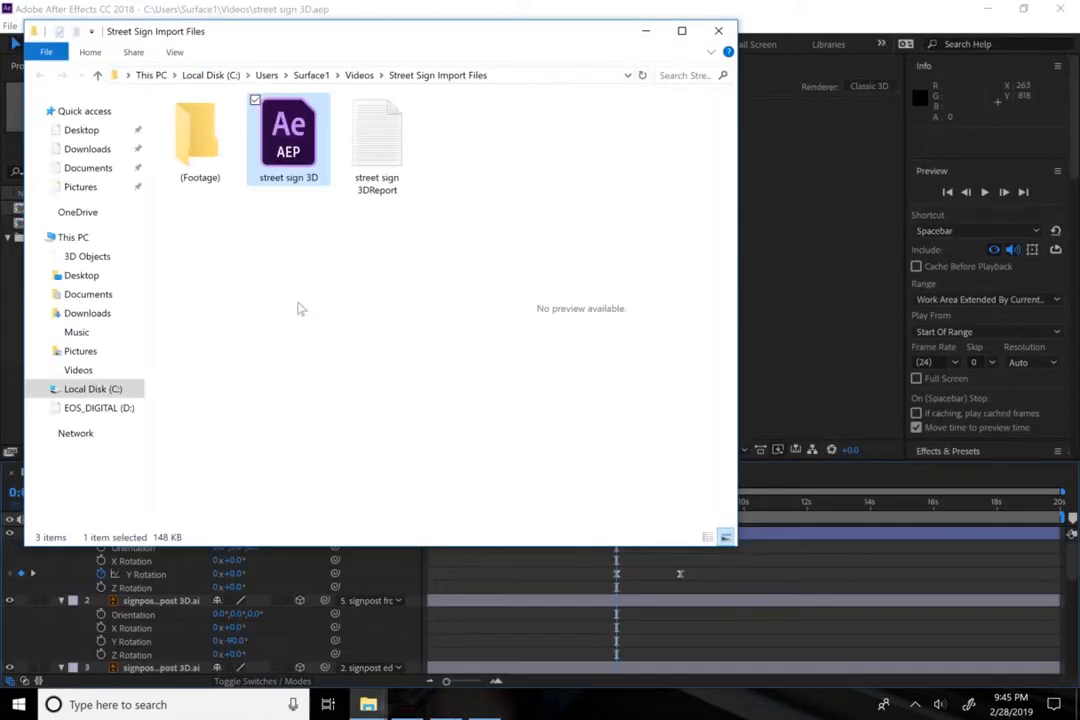
# - Examine the collected folder's report, project file and footage subfolder, and close the Explorer window
pyautogui.click(386, 178)
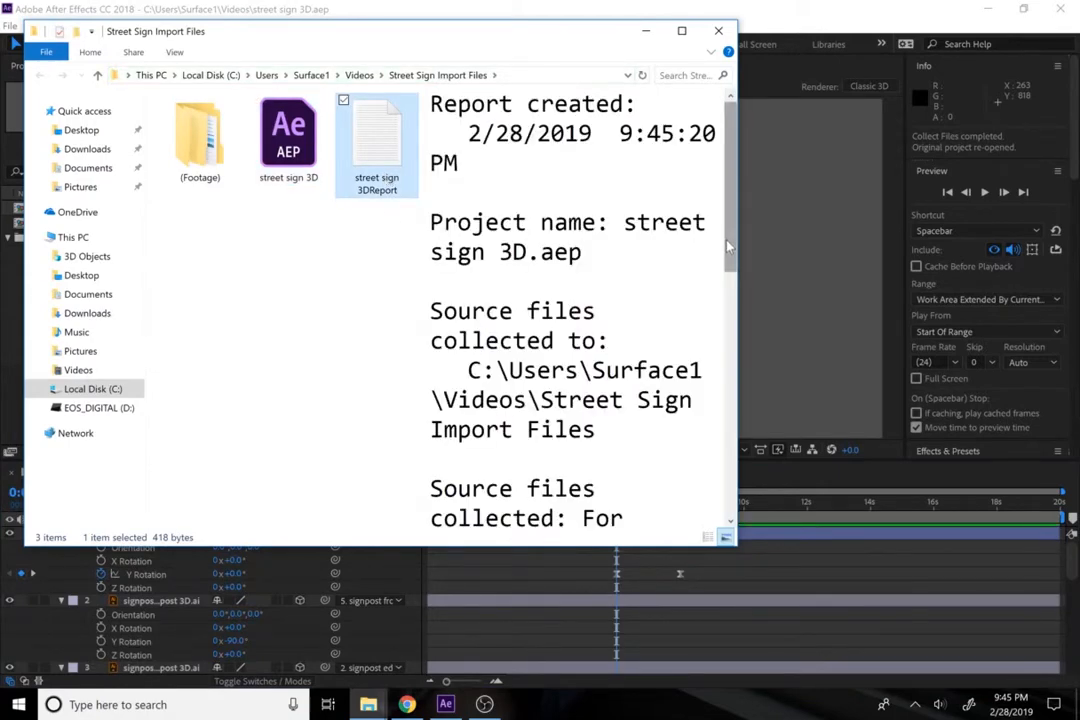
pyautogui.moveTo(731, 247); pyautogui.dragTo(670, 258)
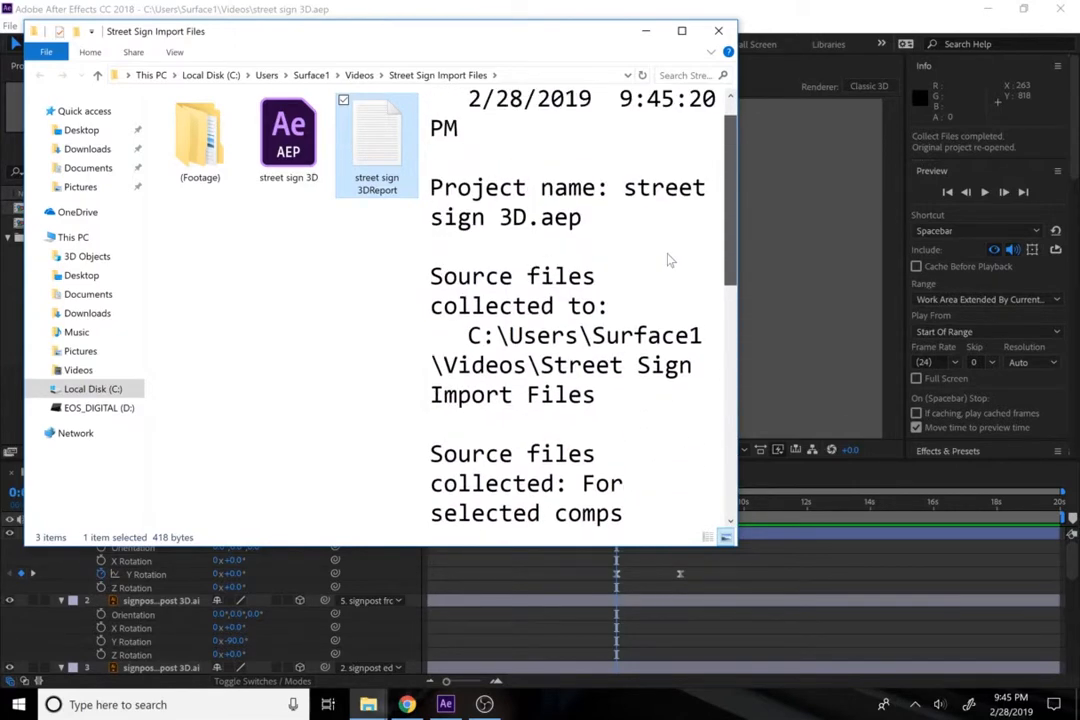
pyautogui.click(288, 140)
pyautogui.doubleClick(200, 140)
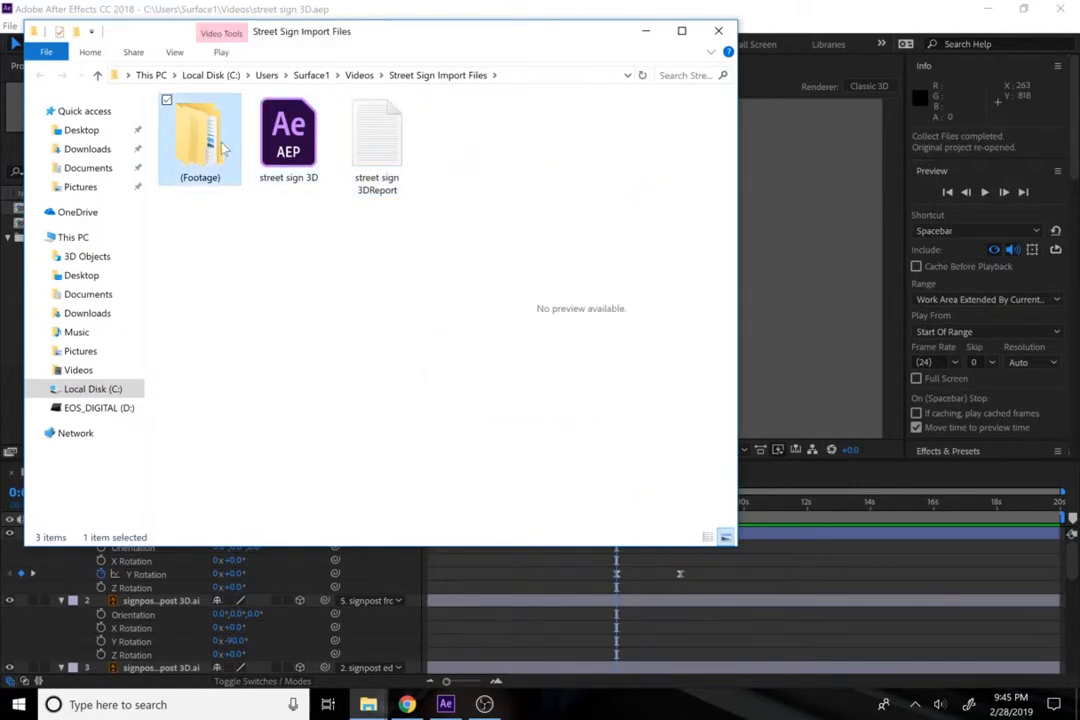
pyautogui.doubleClick(213, 168)
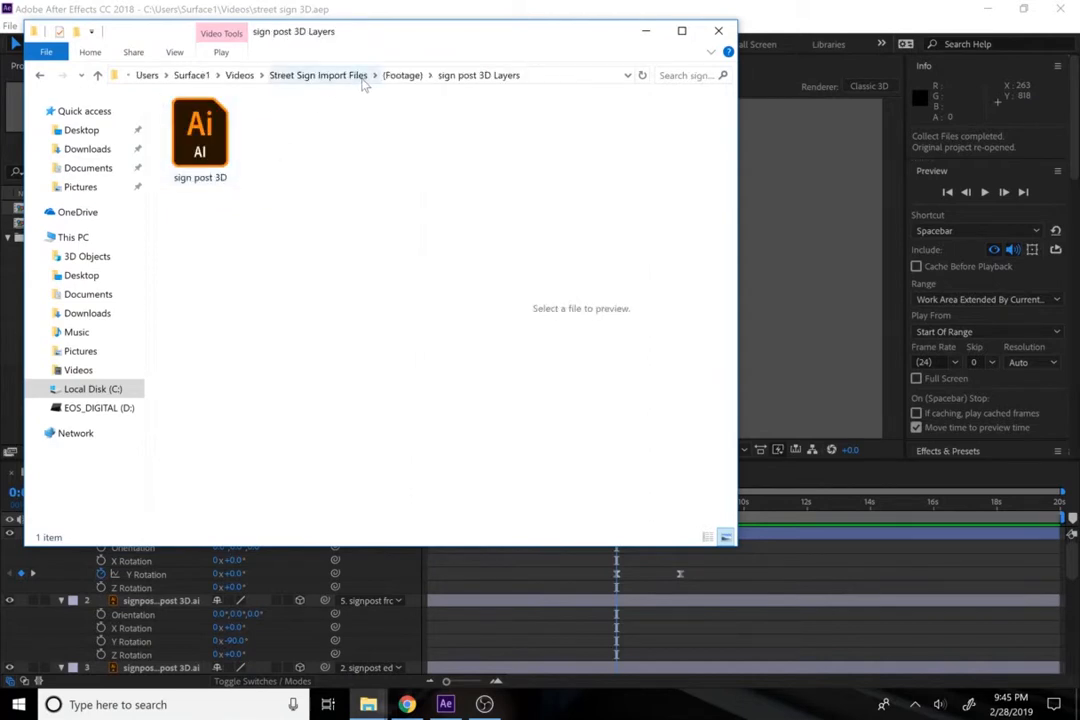
pyautogui.click(362, 85)
pyautogui.click(290, 170)
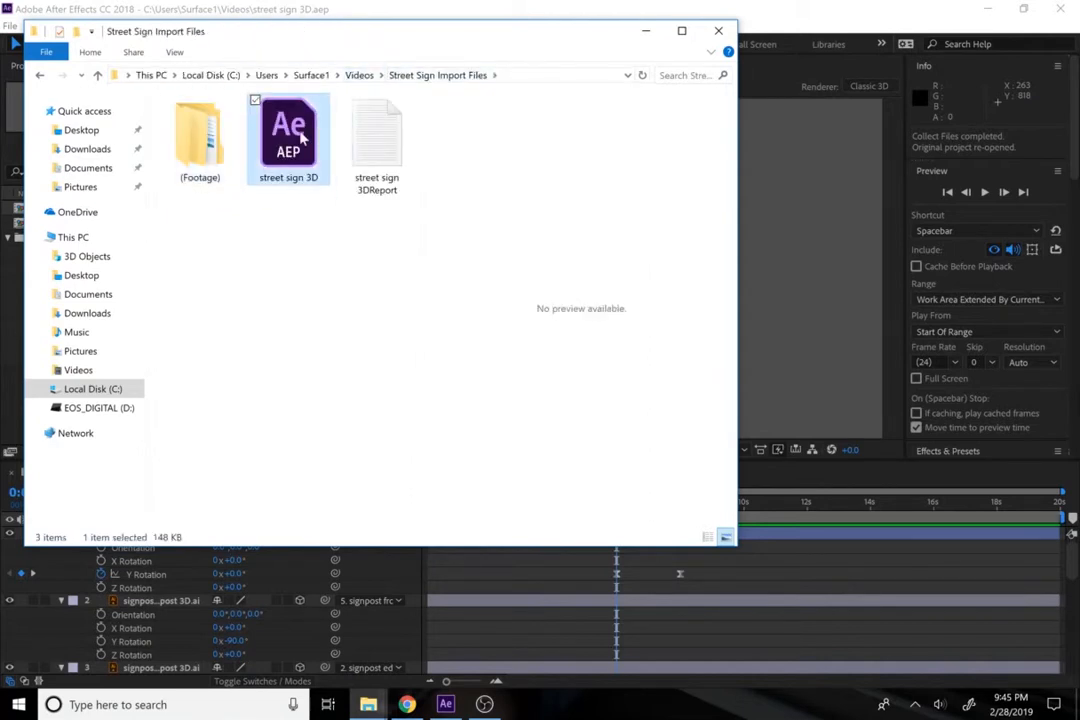
pyautogui.click(311, 272)
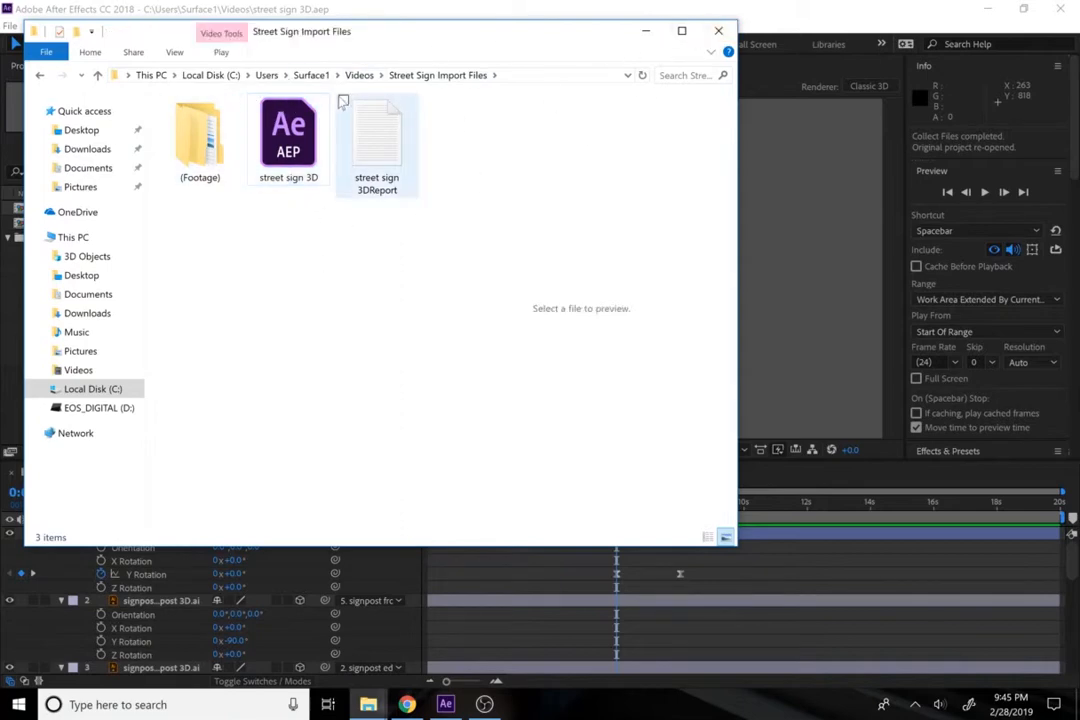
pyautogui.click(718, 30)
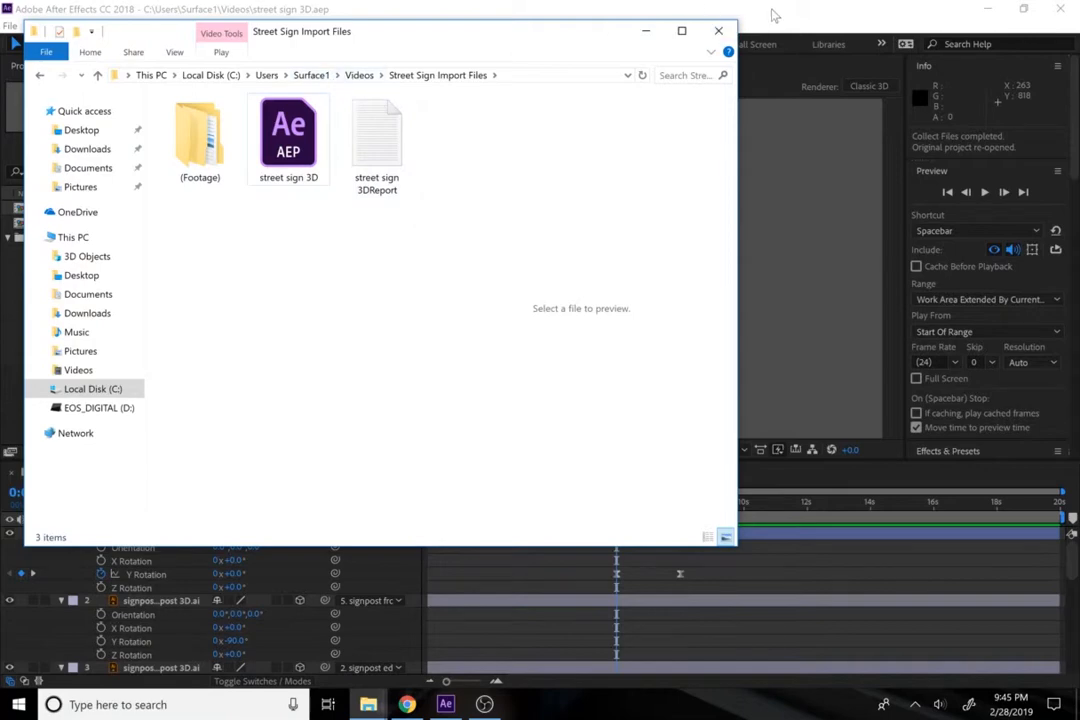
# - Open the recent cruis ship 3D project and collect its files into a folder named "cruis ship 3D folder" in Videos
pyautogui.click(9, 26)
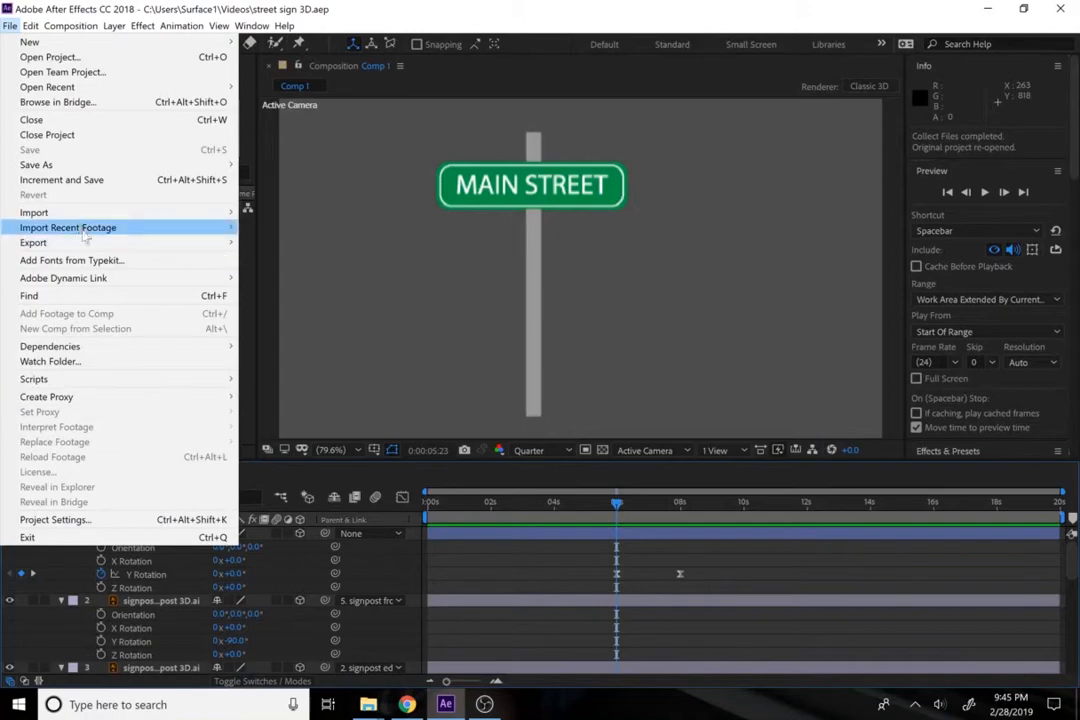
pyautogui.moveTo(60, 87)
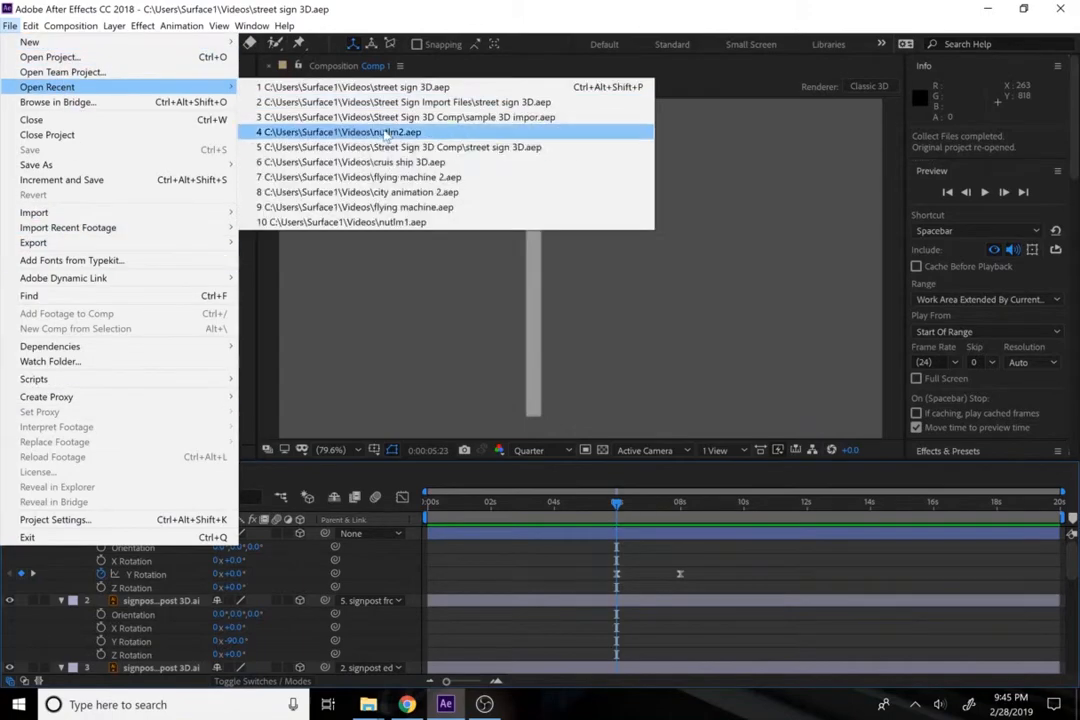
pyautogui.click(330, 145)
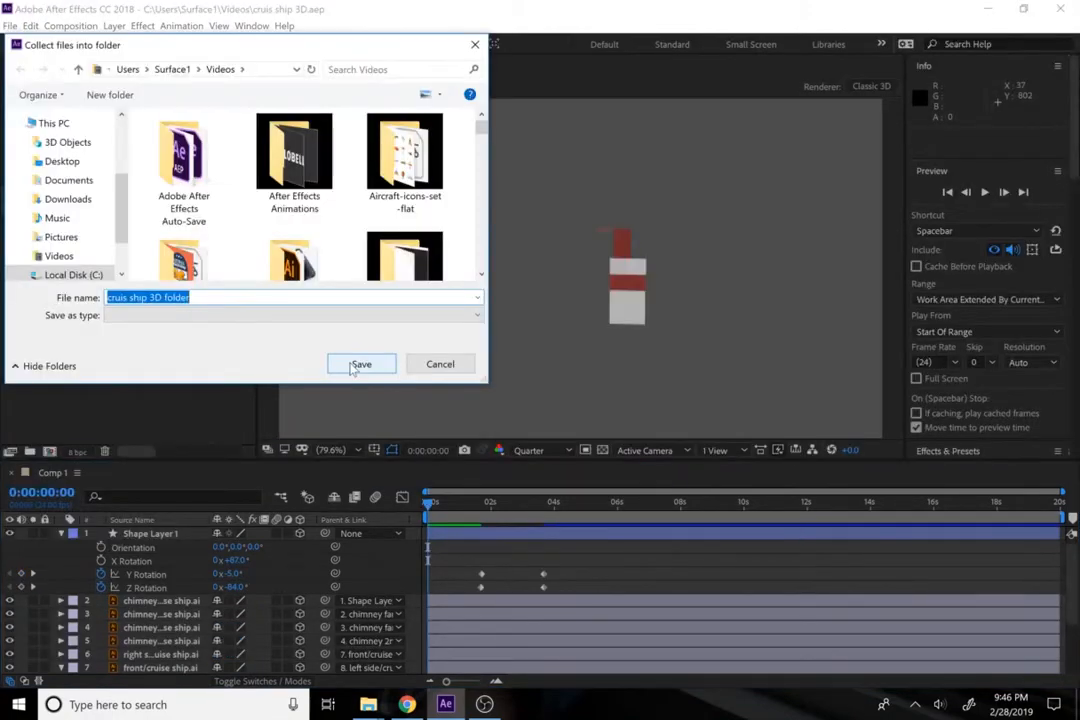
pyautogui.click(357, 364)
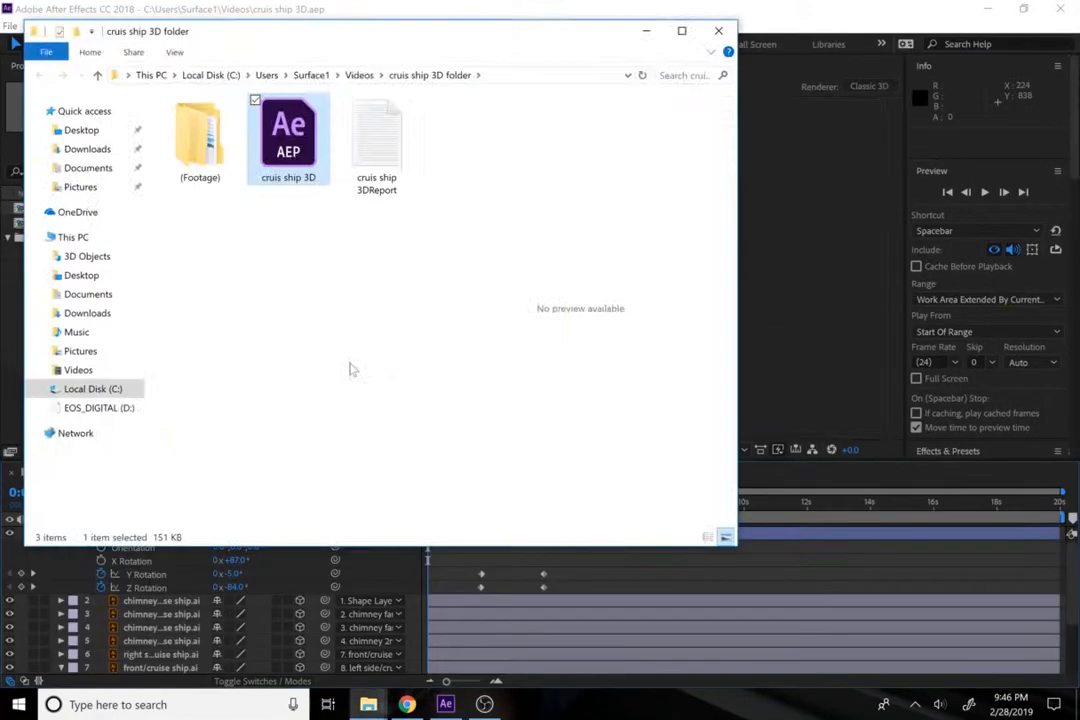
# - Open the recent sample 3D impor.aep project and return the Sample comp's current time to 0:00:00:00
pyautogui.click(330, 147)
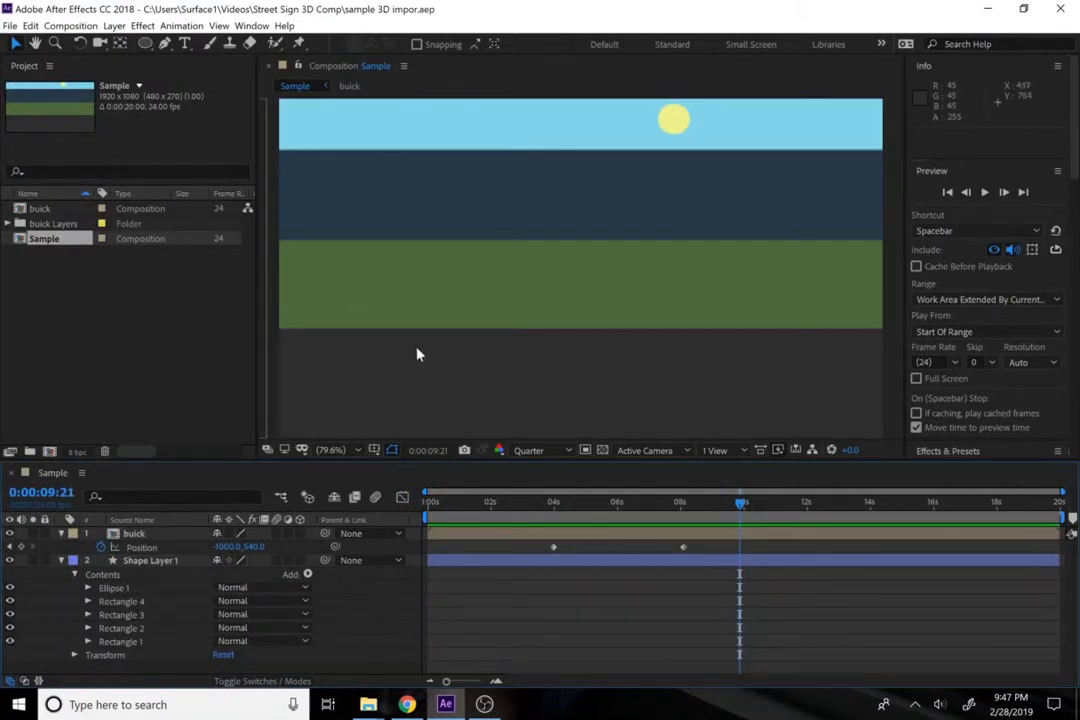
pyautogui.moveTo(541, 509); pyautogui.dragTo(395, 518)
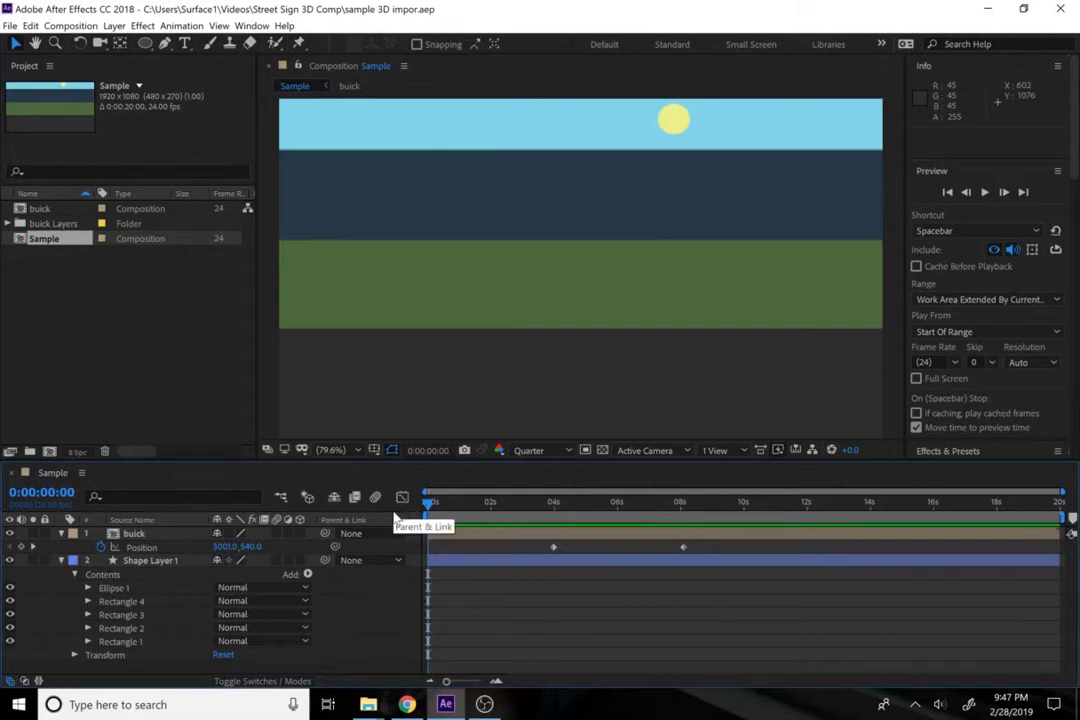
# - Import the street sign 3D project file from the Street Sign Import Files folder into the Sample project
pyautogui.click(97, 361)
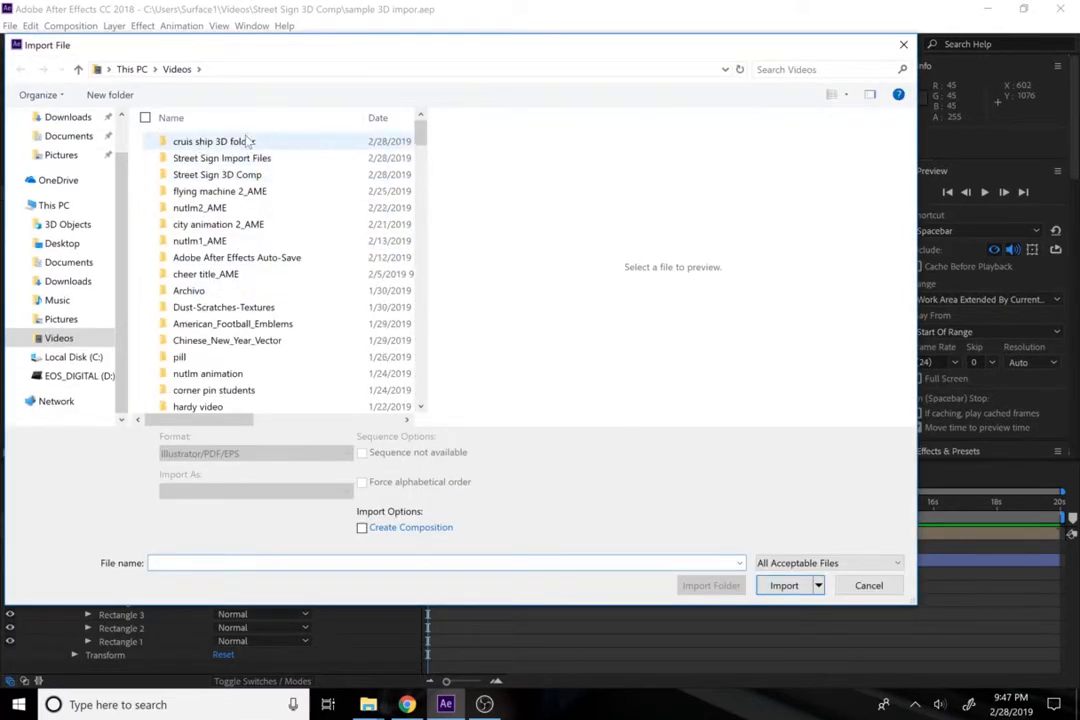
pyautogui.click(245, 145)
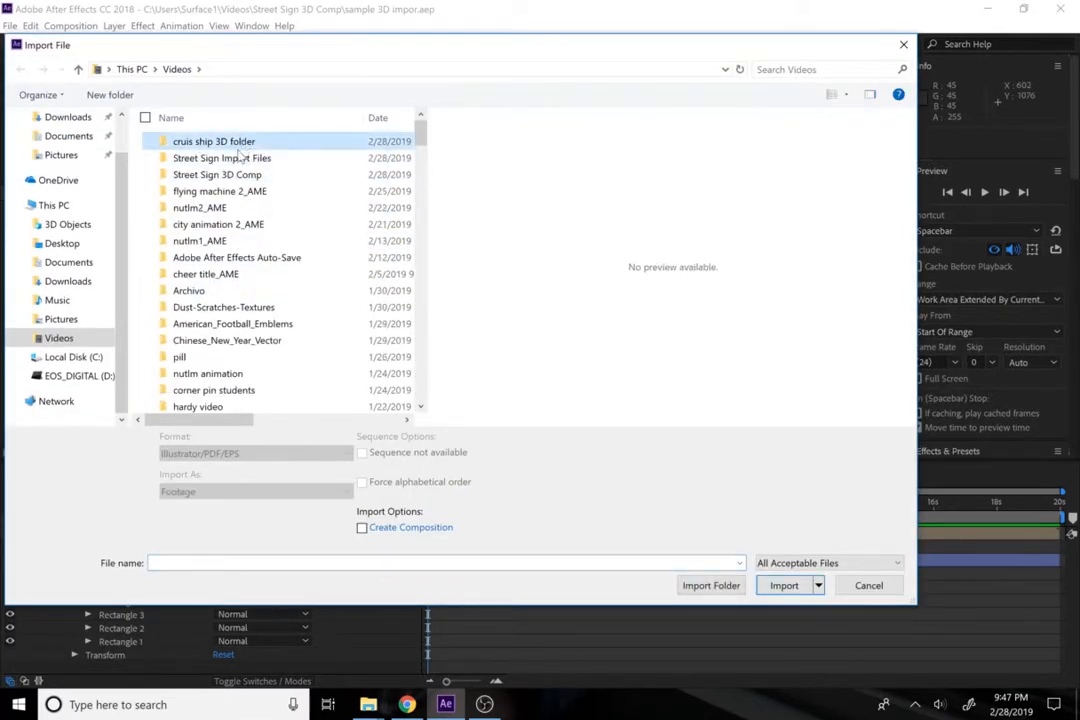
pyautogui.click(238, 160)
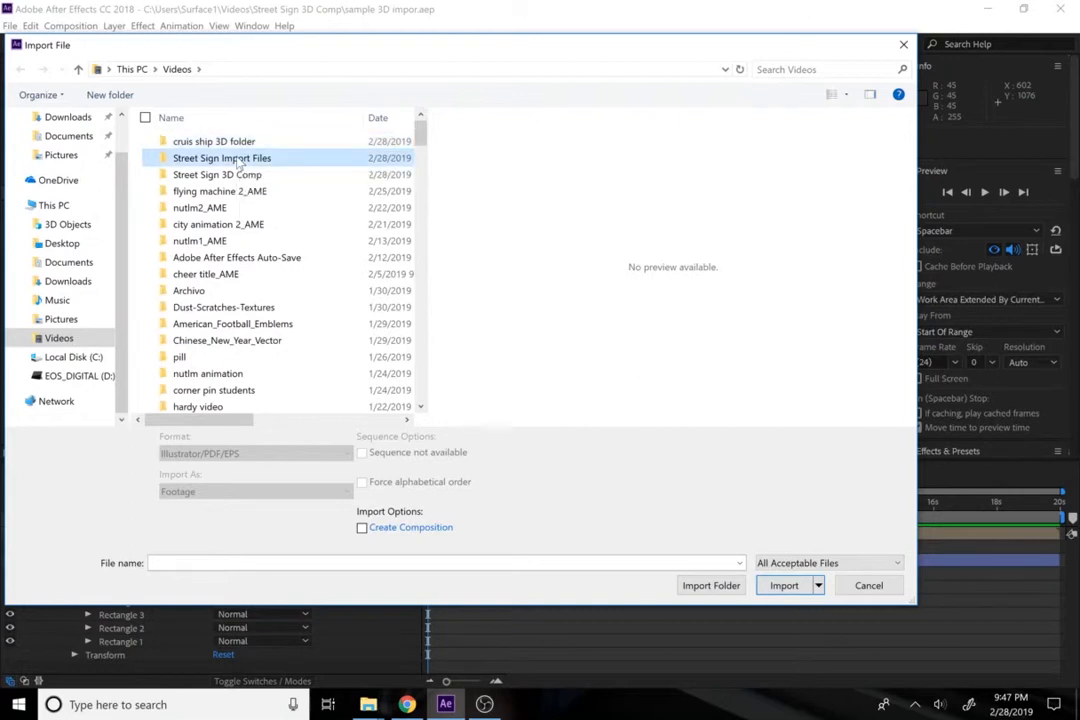
pyautogui.keyDown('ctrl'); pyautogui.click(210, 141); pyautogui.keyUp('ctrl')
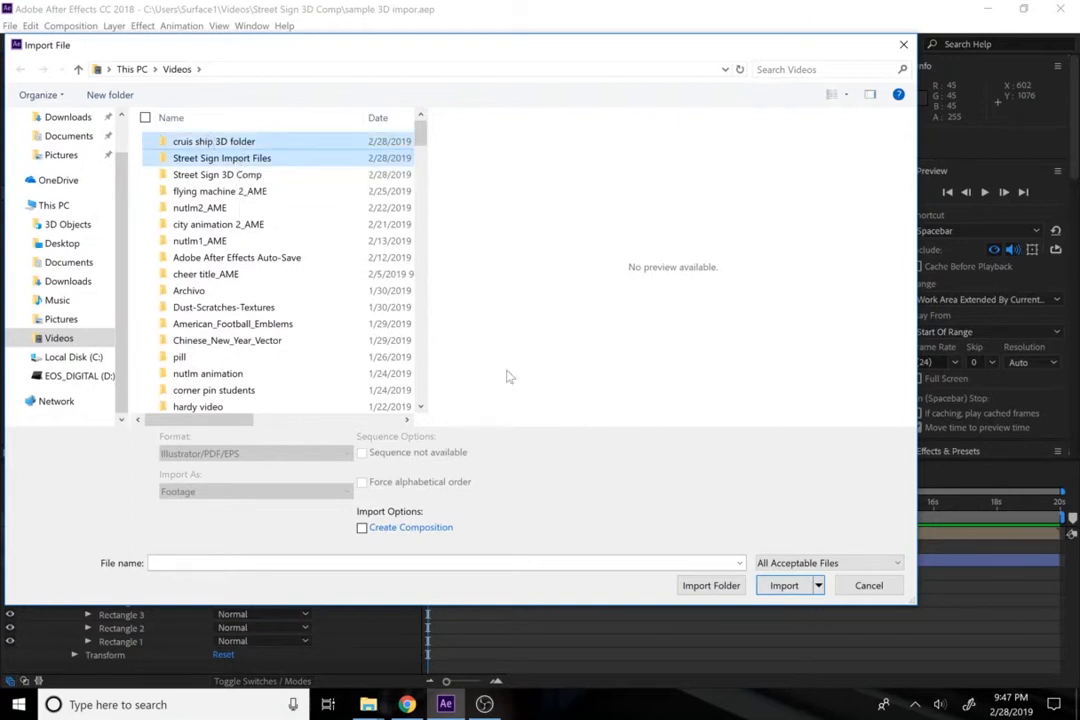
pyautogui.click(770, 587)
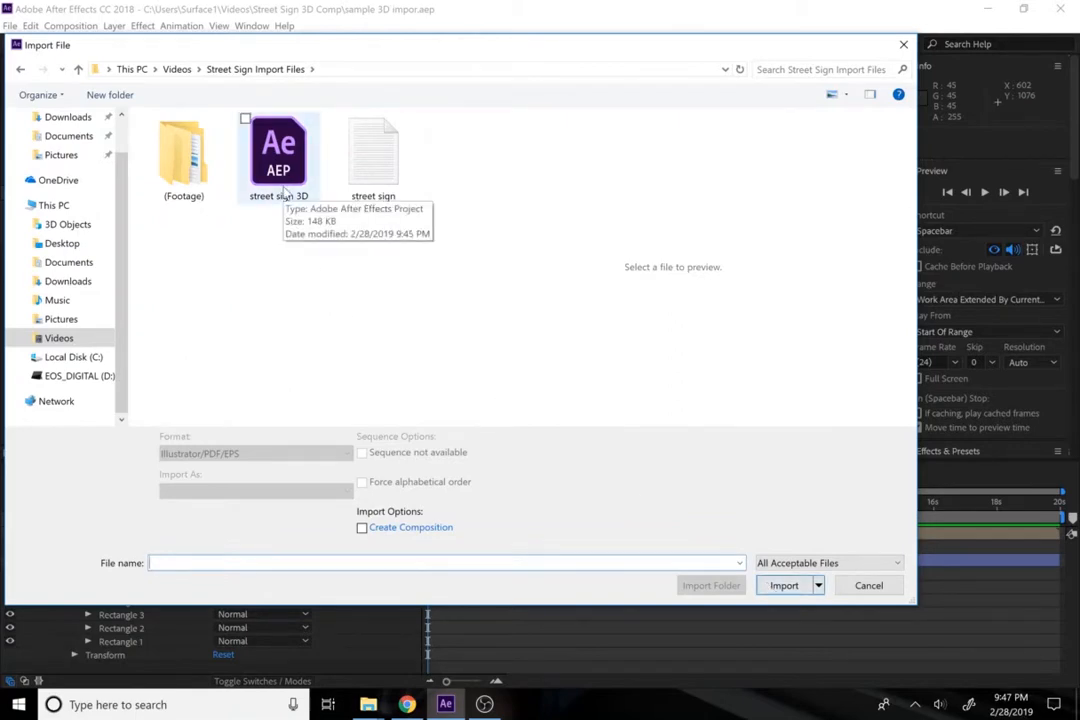
pyautogui.doubleClick(284, 192)
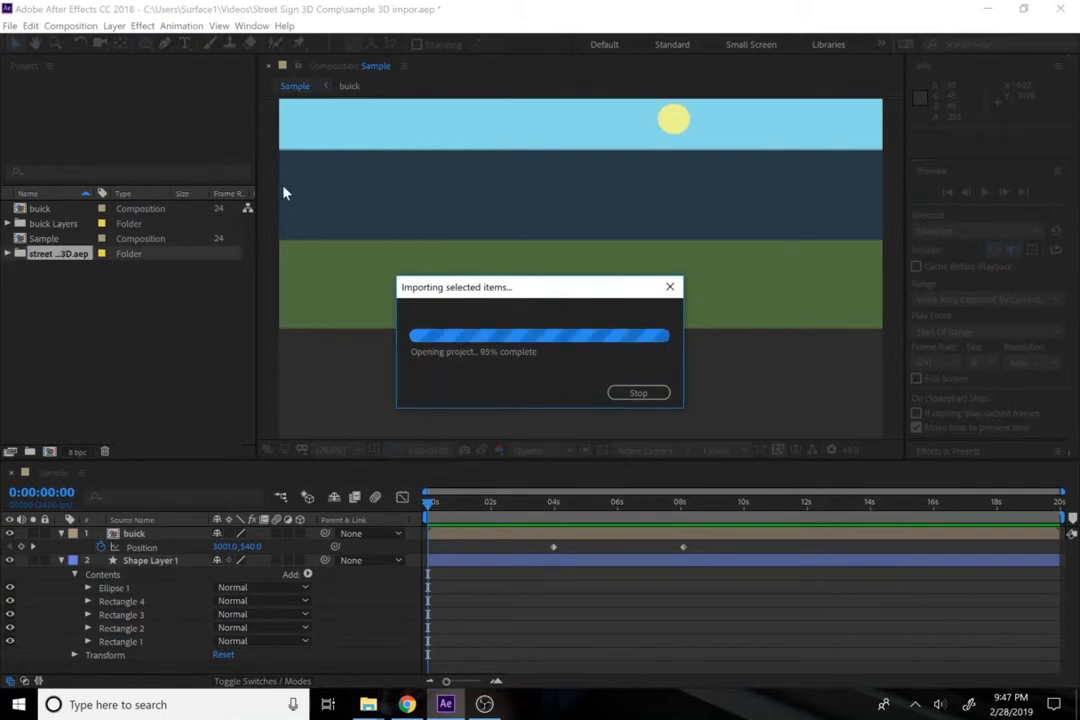
# - Import the cruis ship 3D project file from the cruis ship 3D folder in Videos
pyautogui.doubleClick(54, 298)
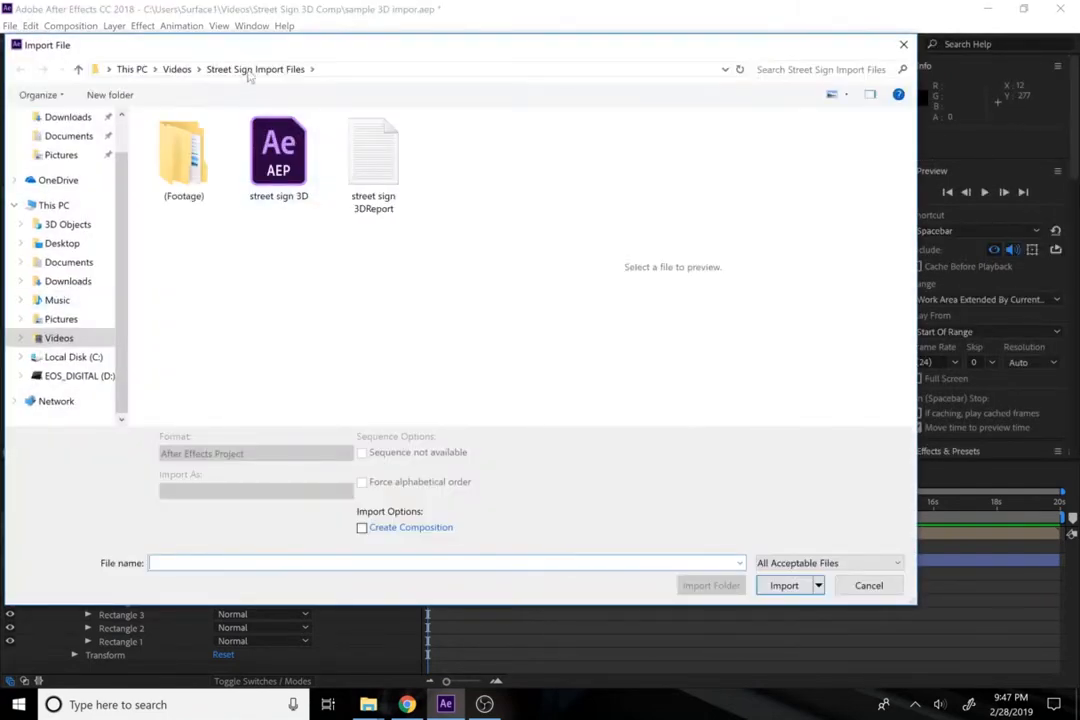
pyautogui.click(176, 68)
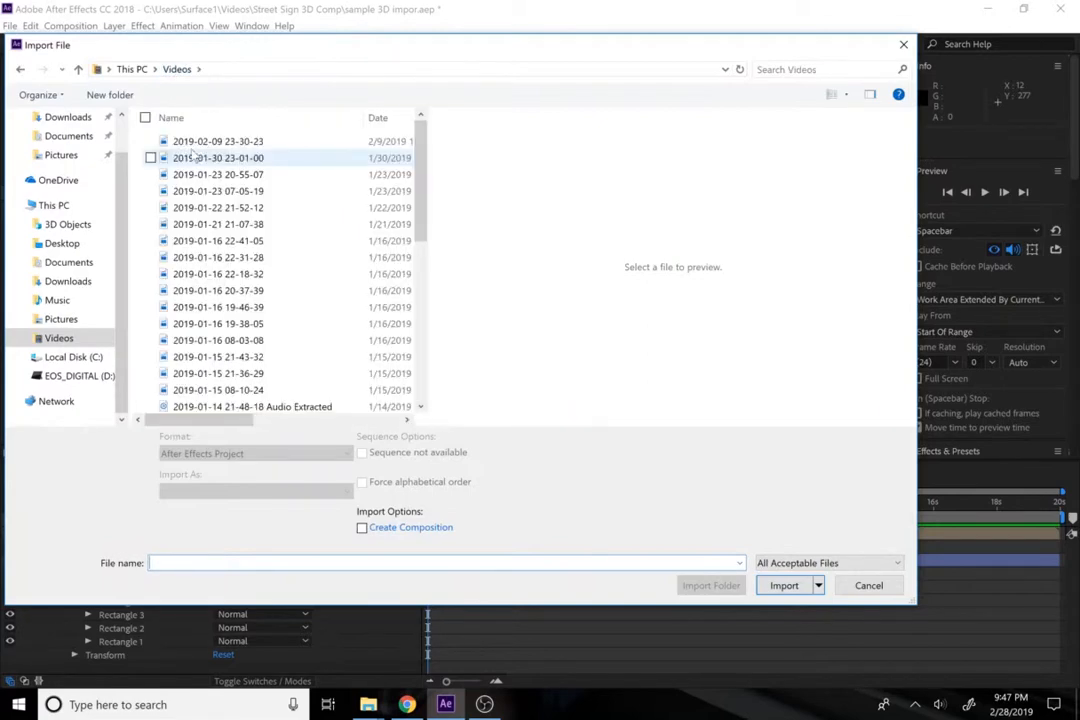
pyautogui.doubleClick(193, 142)
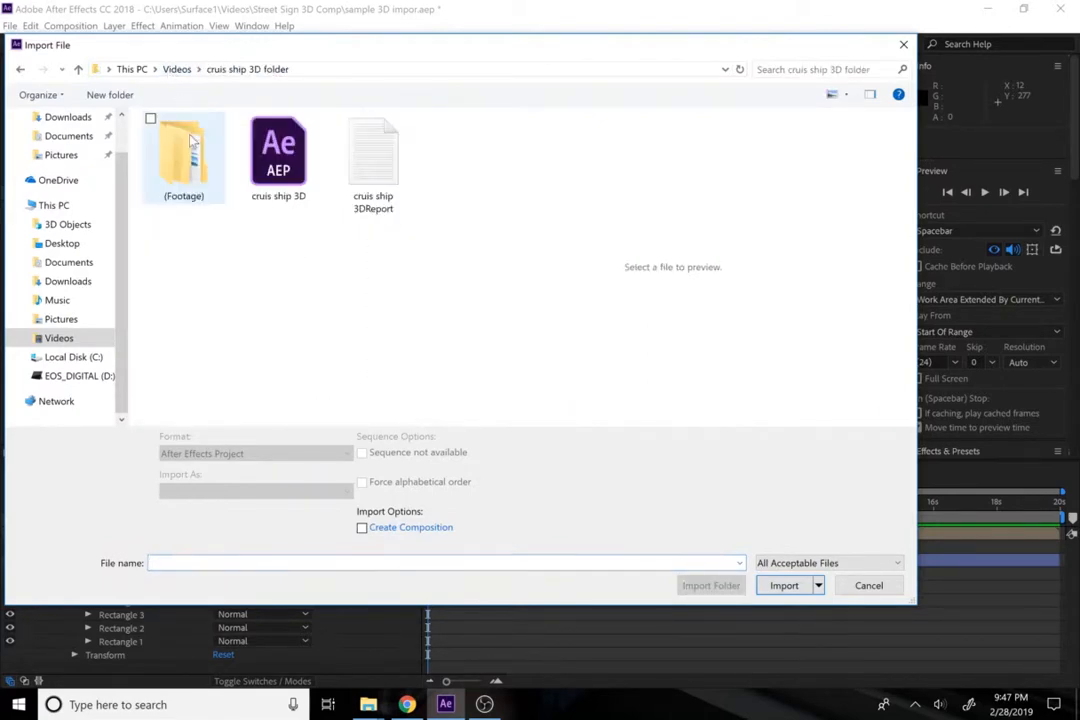
pyautogui.doubleClick(274, 166)
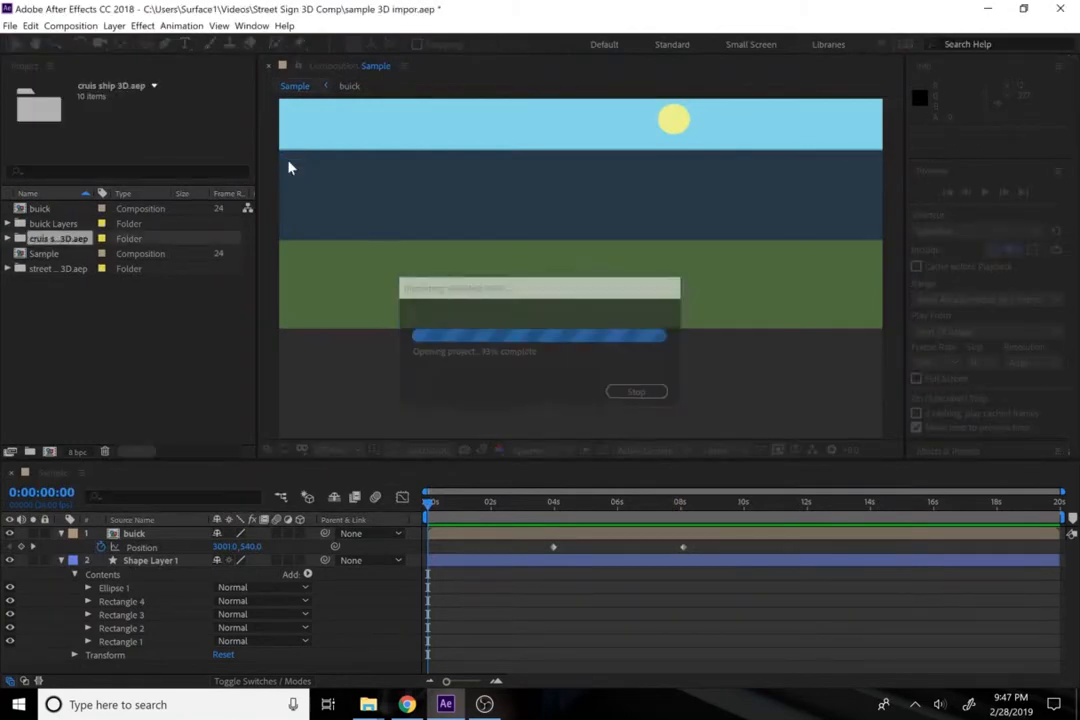
# - Examine the comp and the cruise ship Layers folder inside the imported cruis ship 3D.aep folder
pyautogui.click(8, 240)
pyautogui.click(47, 256)
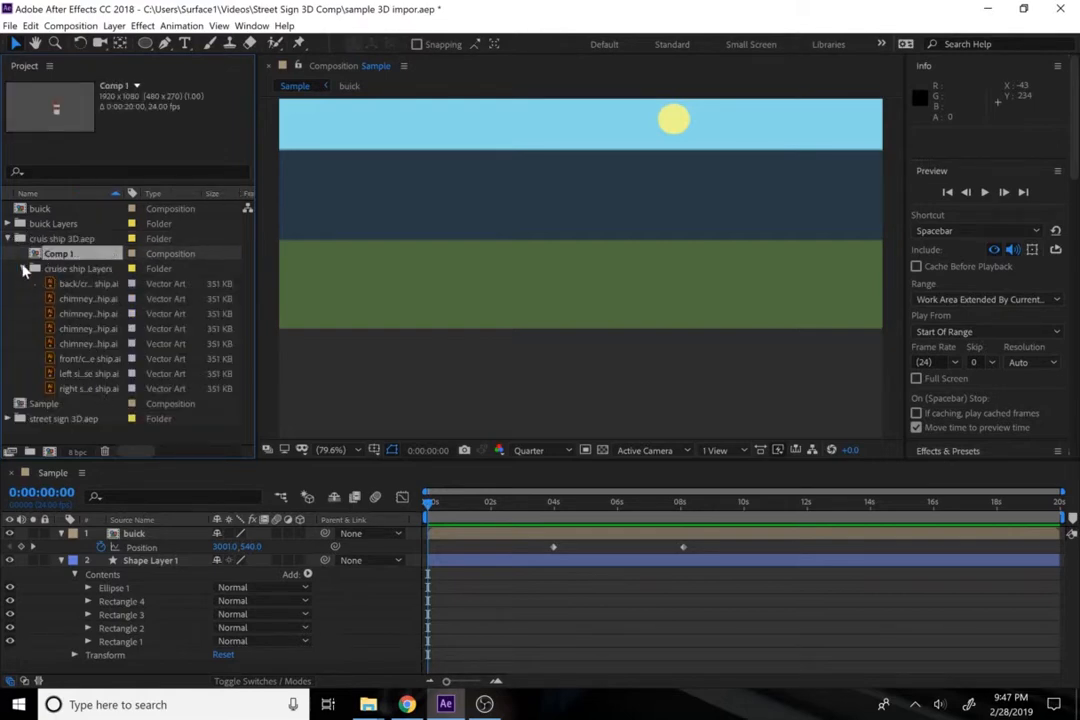
pyautogui.click(24, 269)
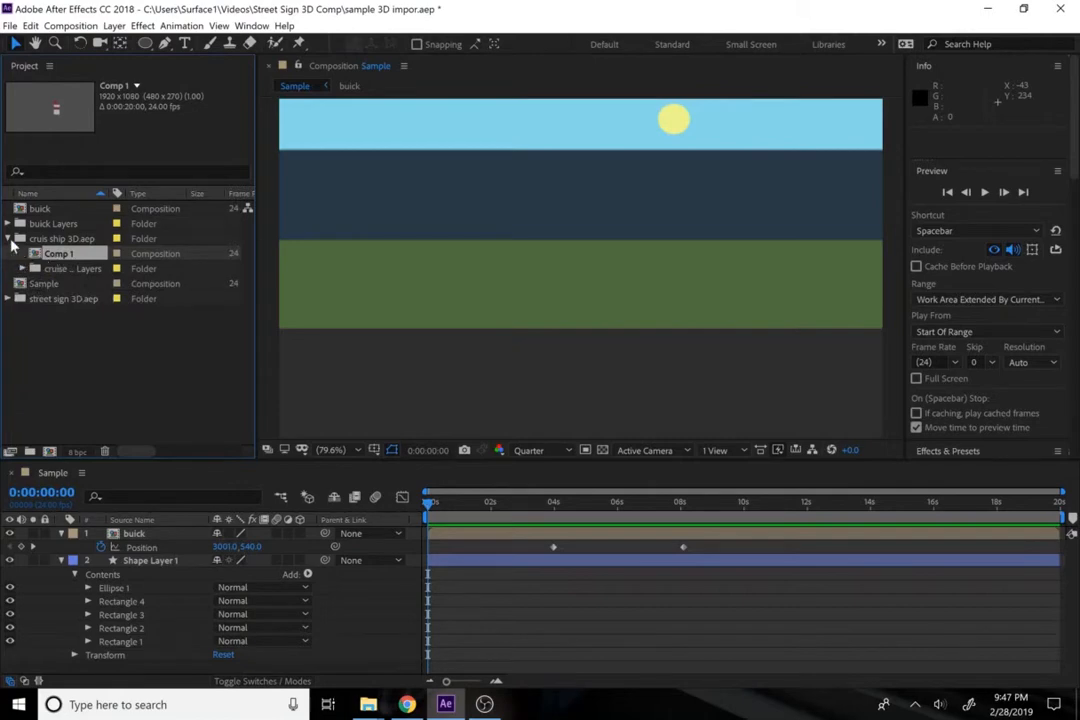
# - Add Comp 1 from the street sign 3D.aep folder to the Sample timeline between the buick layer and Shape Layer 1
pyautogui.click(8, 239)
pyautogui.click(8, 269)
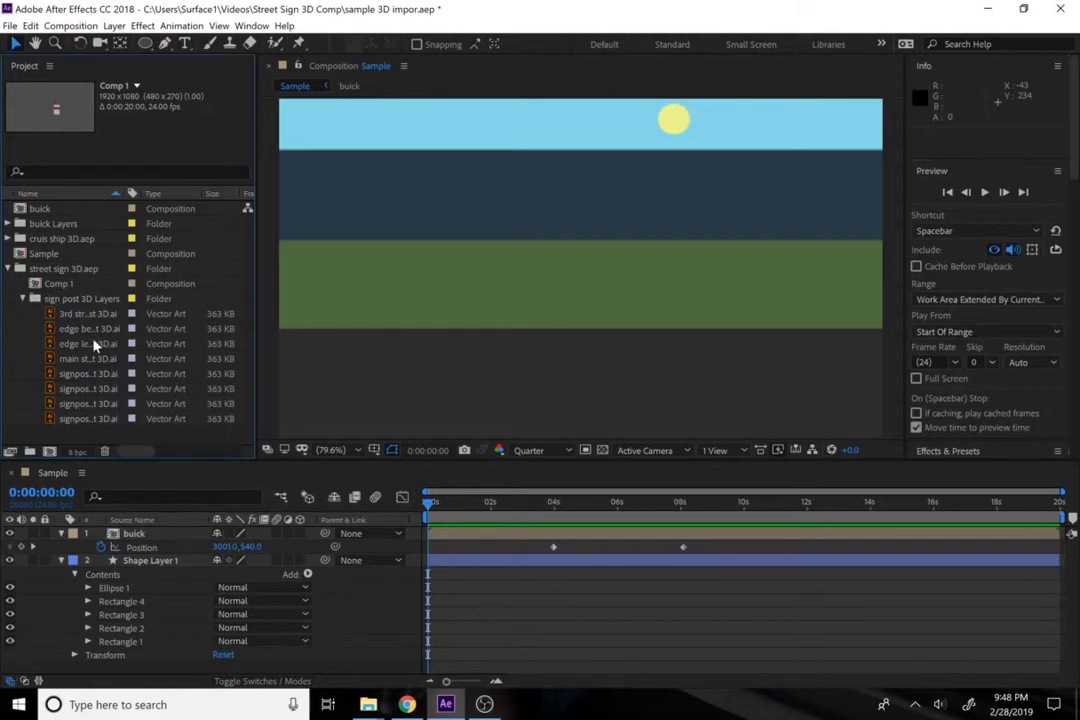
pyautogui.click(22, 299)
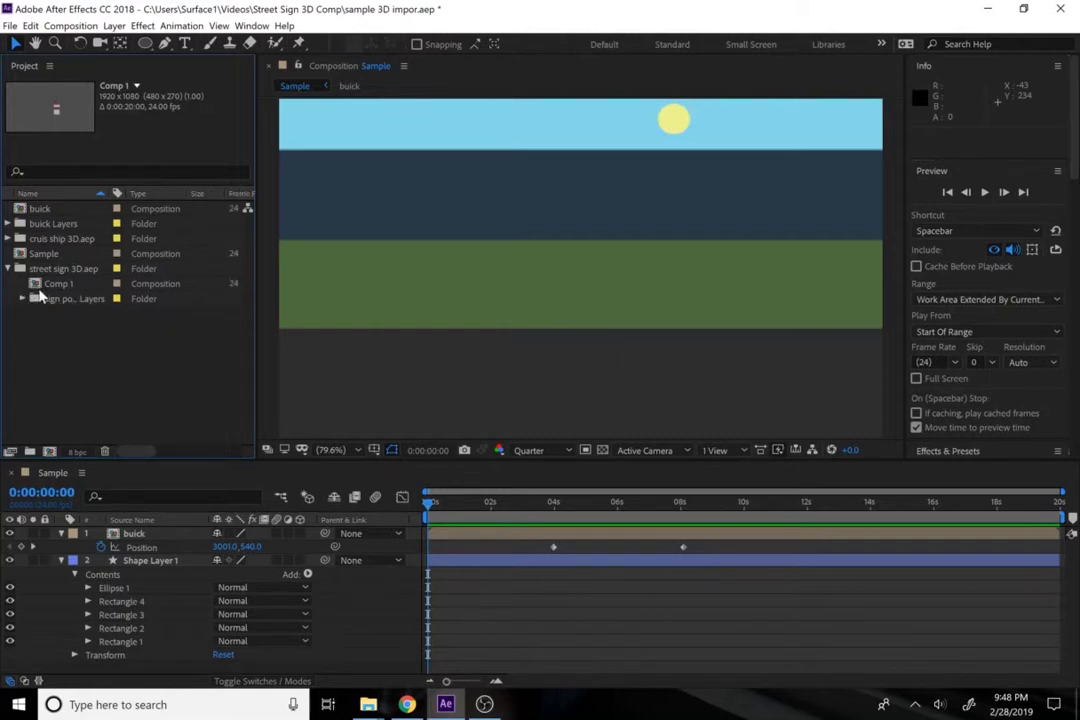
pyautogui.moveTo(48, 289); pyautogui.dragTo(137, 563)
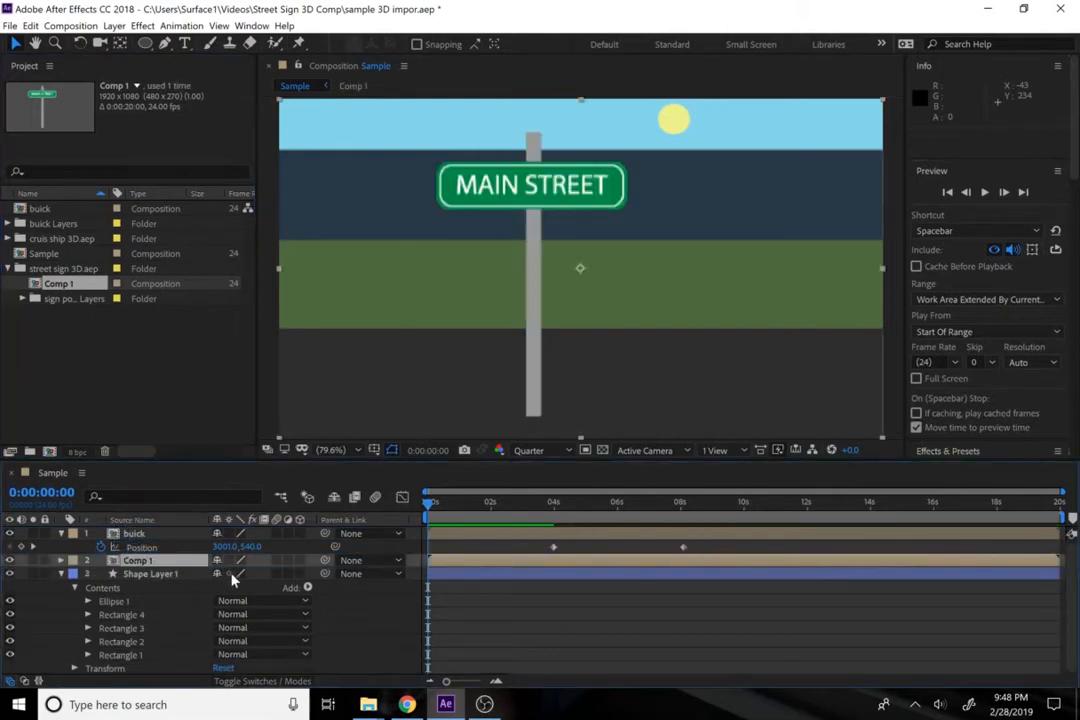
# - Scale the street sign's Comp 1 layer to 61% and move it to about 1040, 419, with the post ending on the green band
pyautogui.moveTo(533, 509)
pyautogui.mouseDown()
pyautogui.moveTo(619, 509)
pyautogui.moveTo(537, 500)
pyautogui.mouseUp()
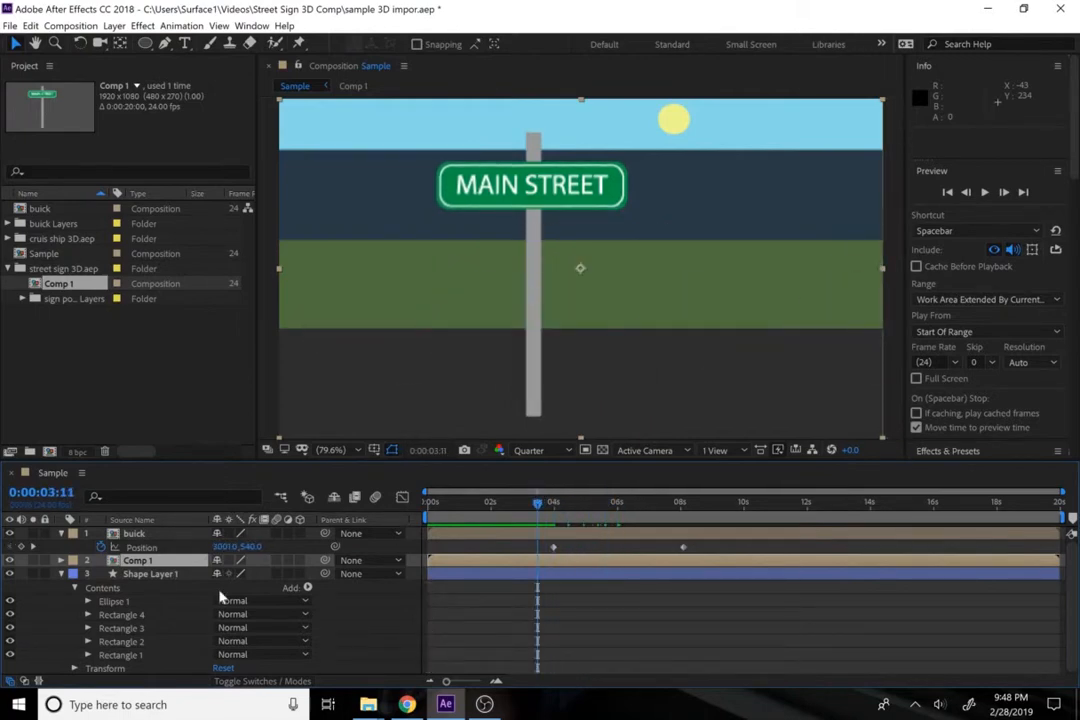
pyautogui.click(139, 535)
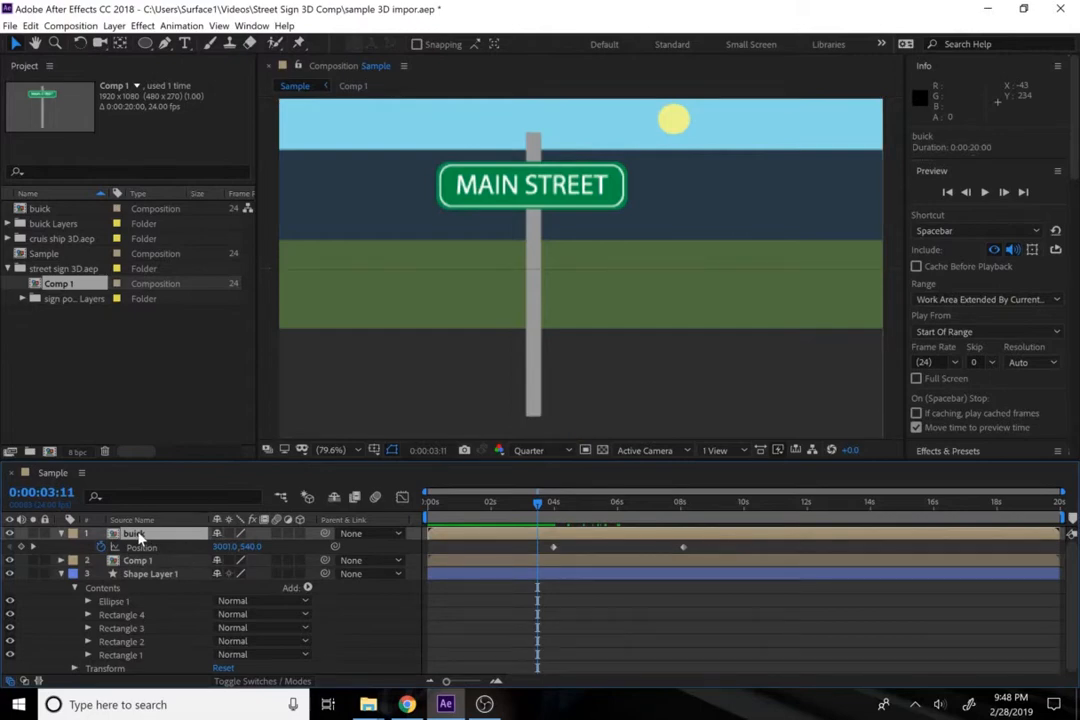
pyautogui.click(140, 561)
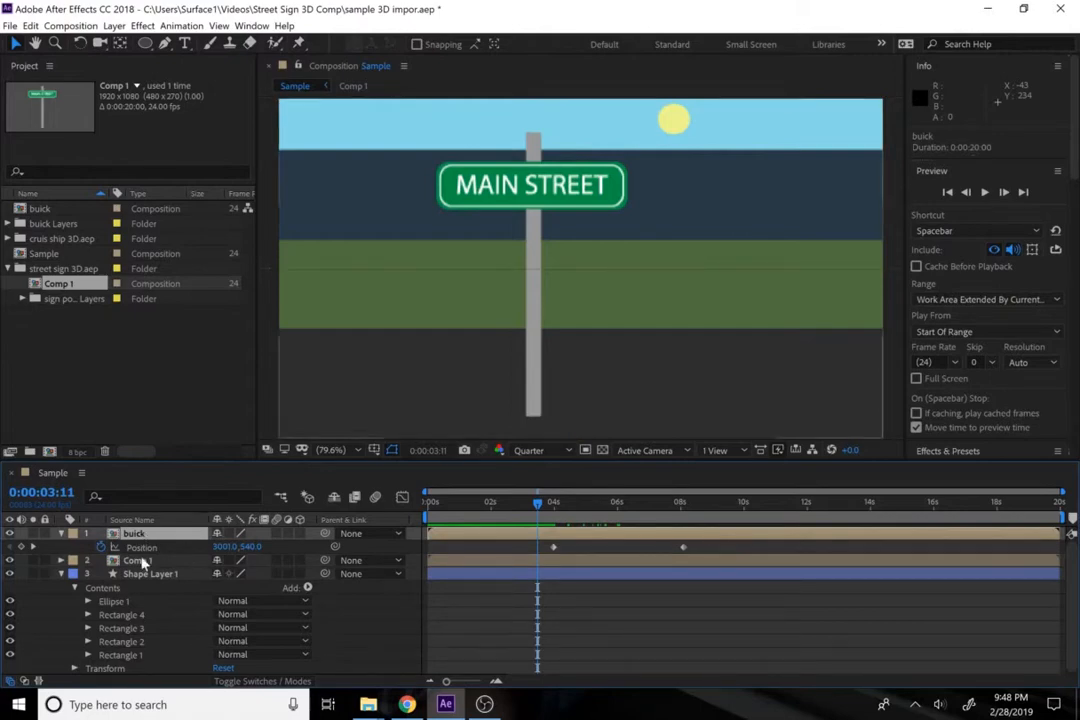
pyautogui.press('s')
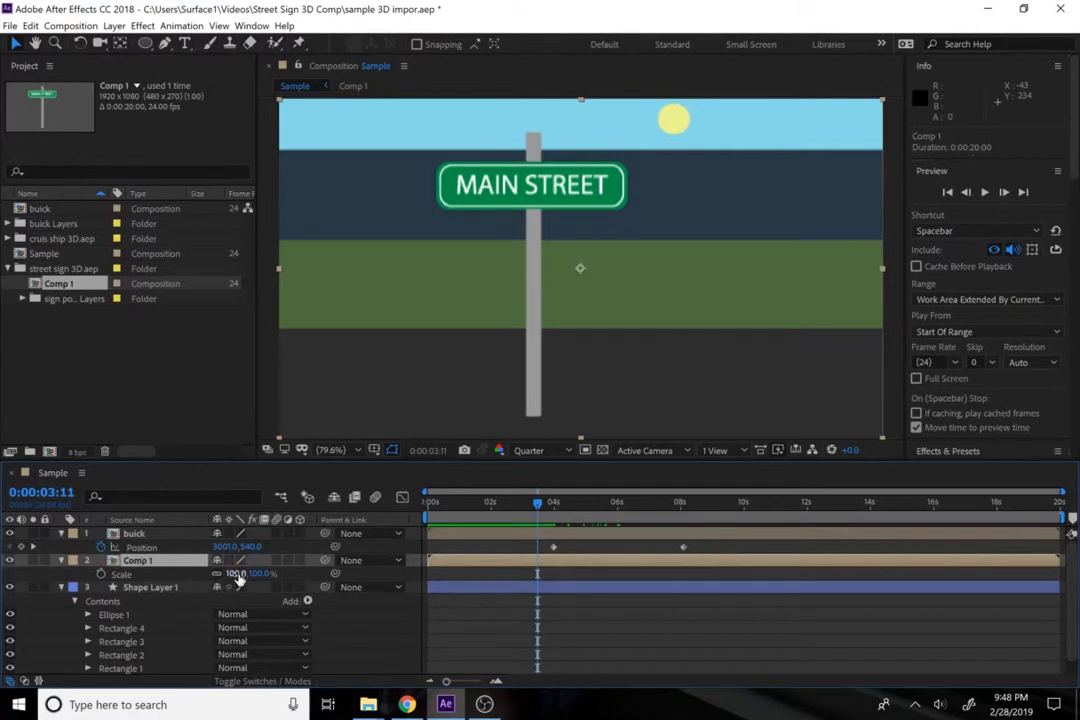
pyautogui.moveTo(235, 573)
pyautogui.mouseDown()
pyautogui.moveTo(185, 579)
pyautogui.moveTo(249, 575)
pyautogui.mouseUp()
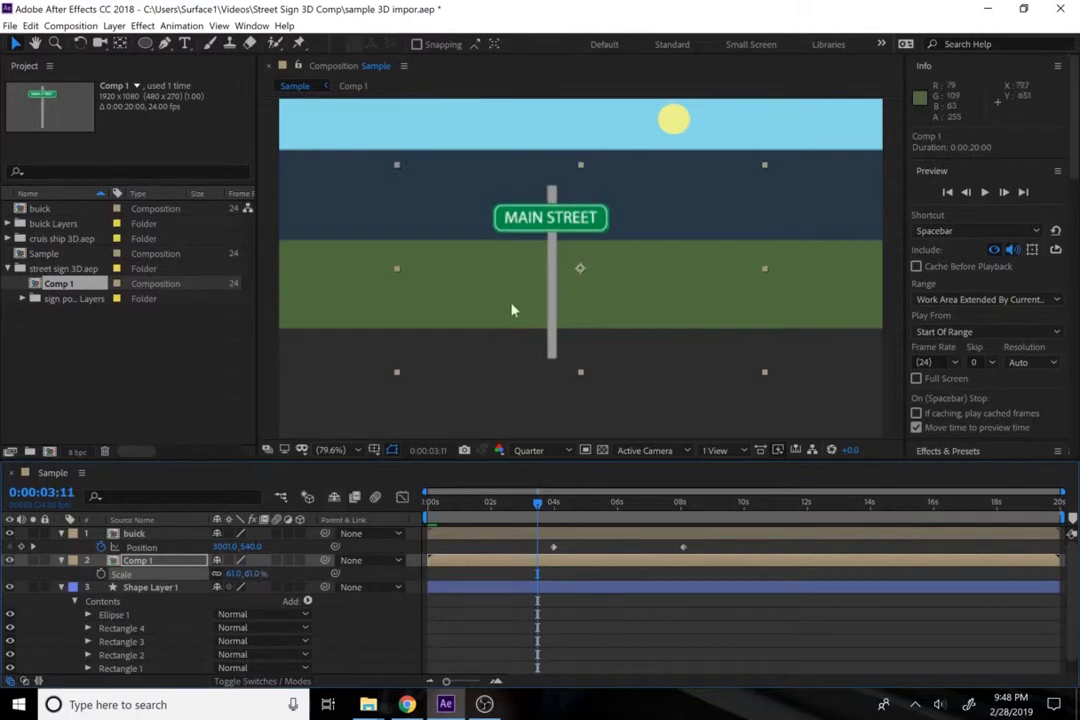
pyautogui.moveTo(558, 234); pyautogui.dragTo(581, 195)
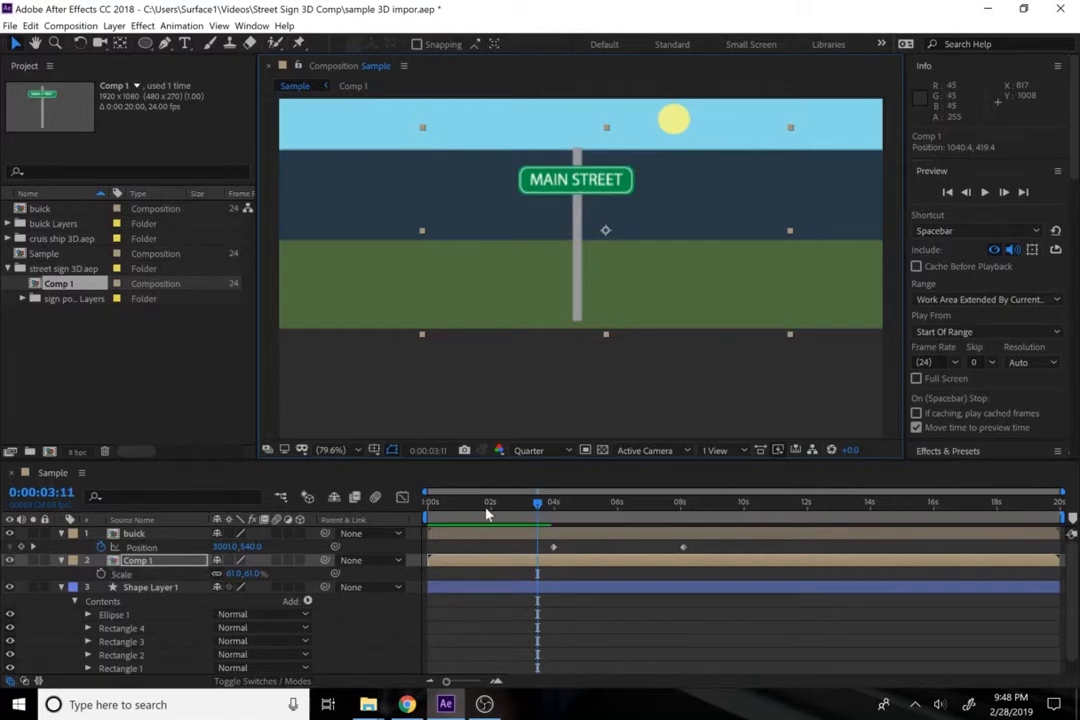
# - Preview the Sample comp from 0:00:00:00 to check the buick and the turning street sign together
pyautogui.click(429, 512)
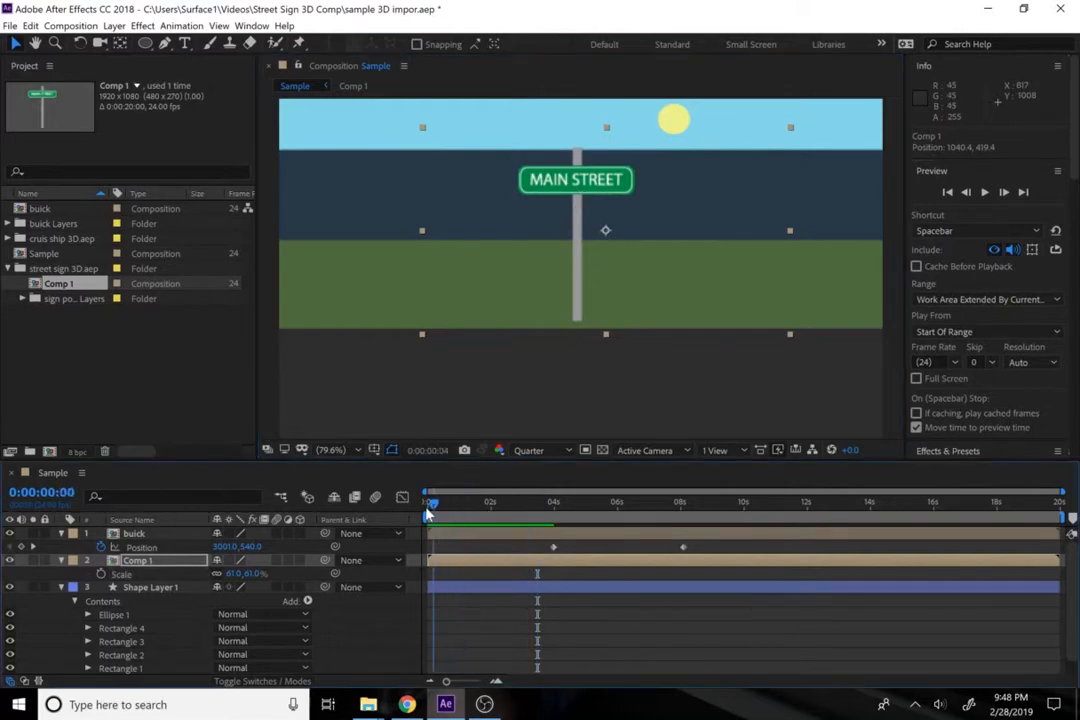
pyautogui.press('space')
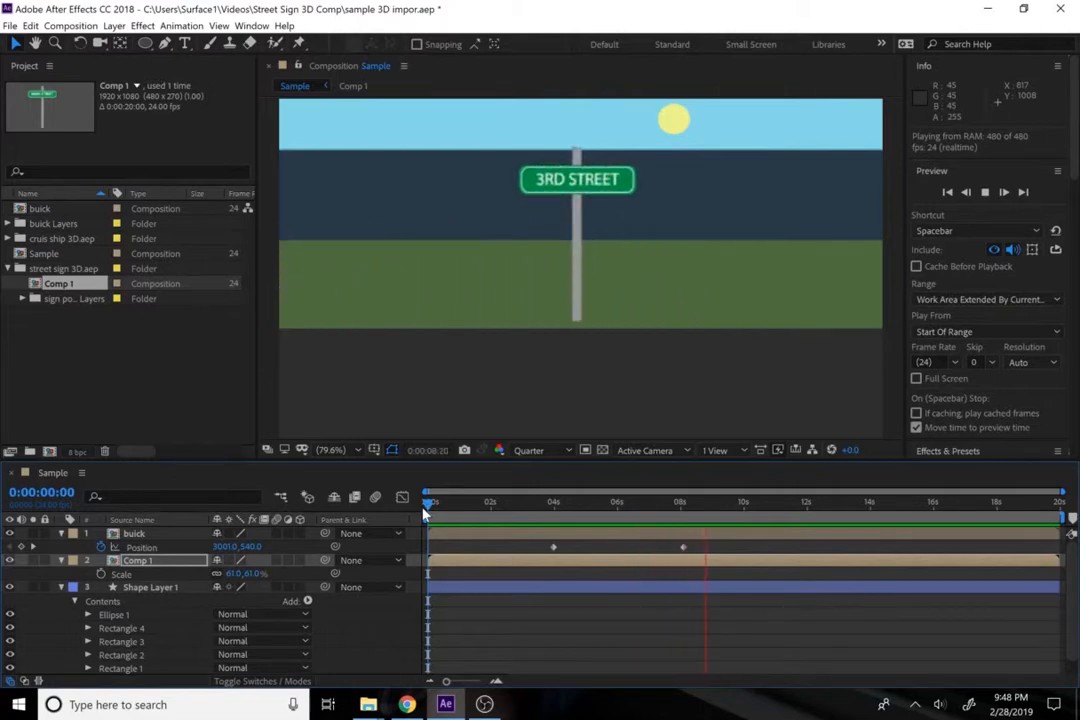
pyautogui.press('space')
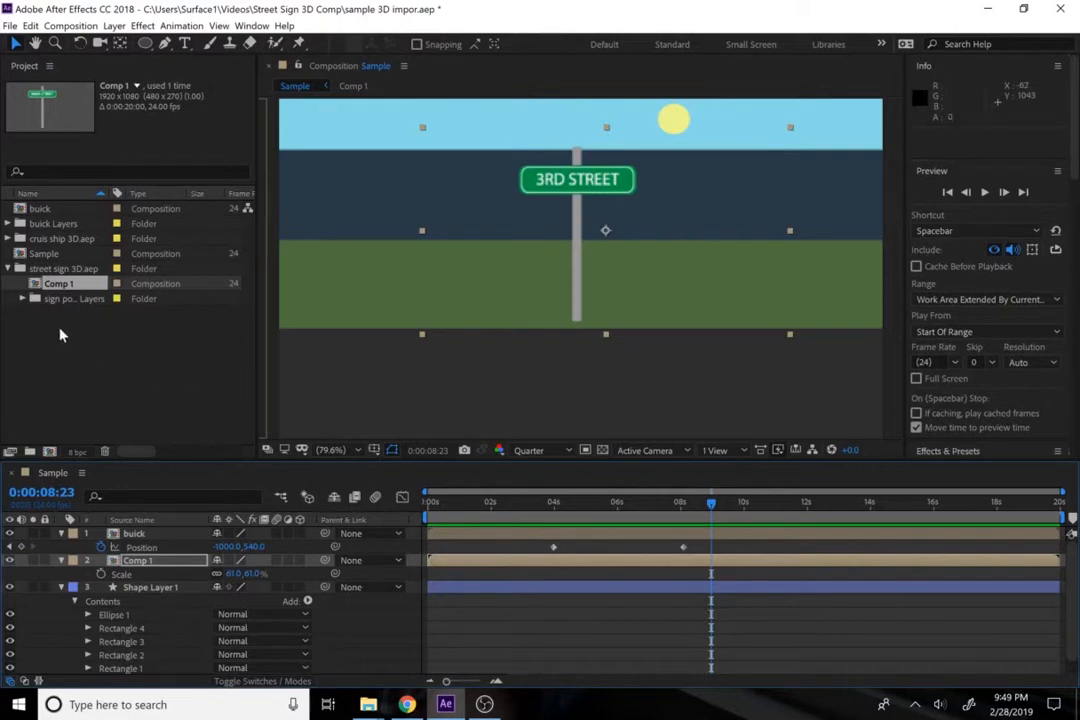
# - Add the cruise ship's Comp 1 to the Sample timeline below the street sign layer and set the current time to 0:00:00:14
pyautogui.click(6, 240)
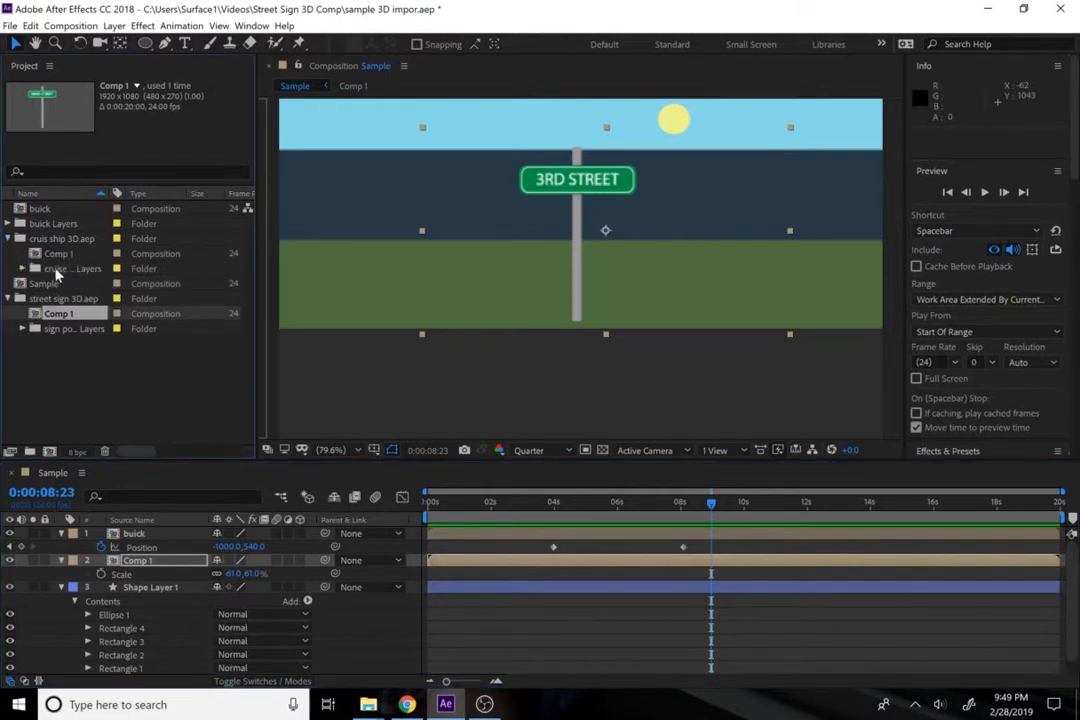
pyautogui.moveTo(37, 261); pyautogui.dragTo(125, 584)
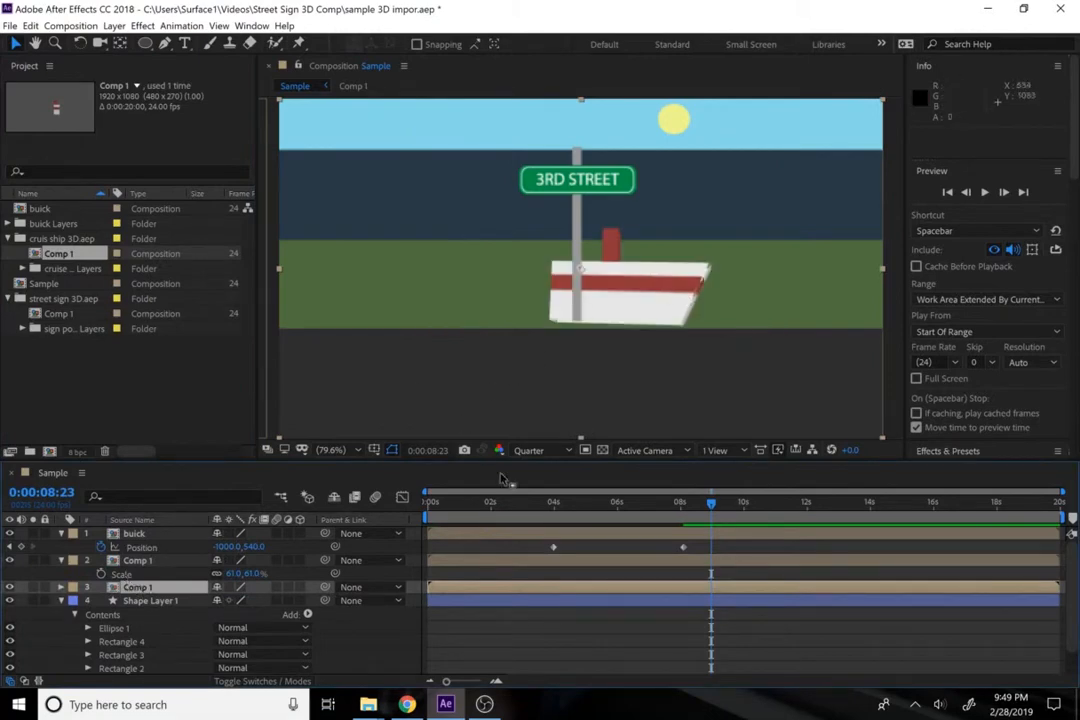
pyautogui.click(491, 506)
pyautogui.click(447, 522)
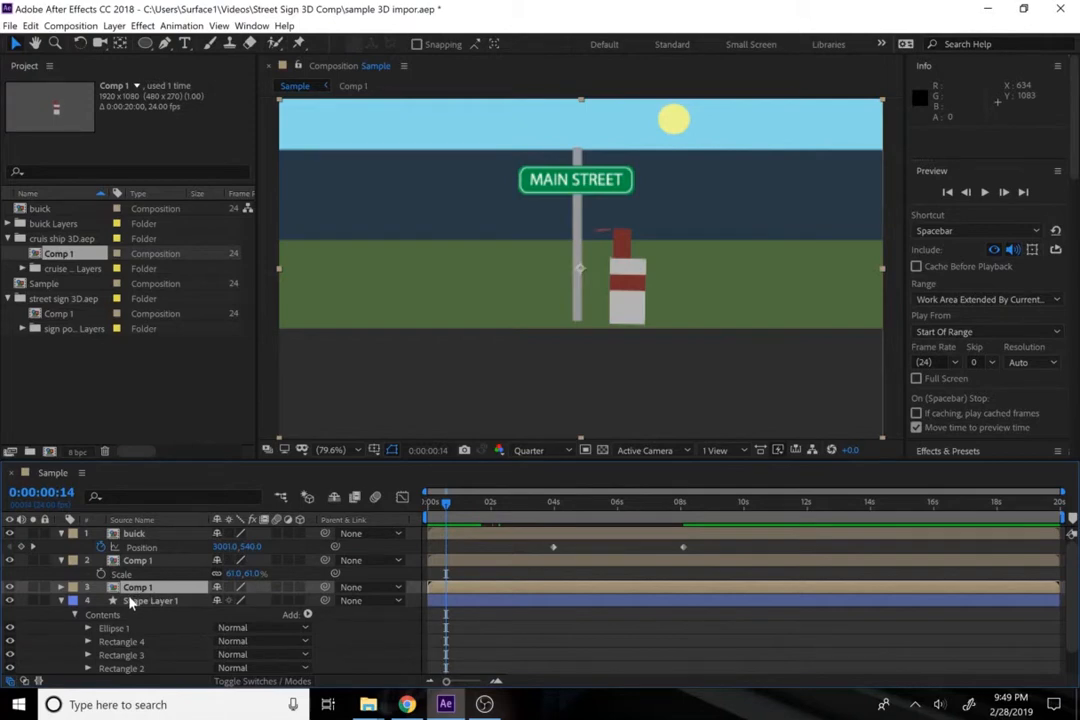
# - Scale the cruise ship's Comp 1 layer to 82% and move it to about 510, 160, above the water band beside the street sign
pyautogui.click(61, 588)
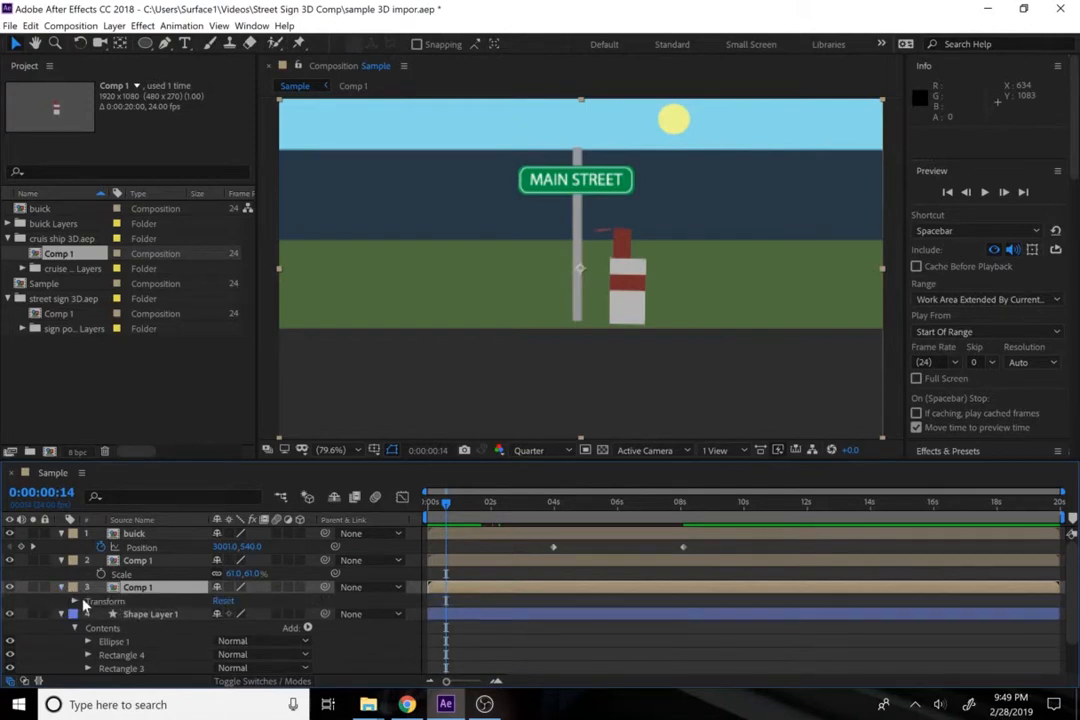
pyautogui.press('s')
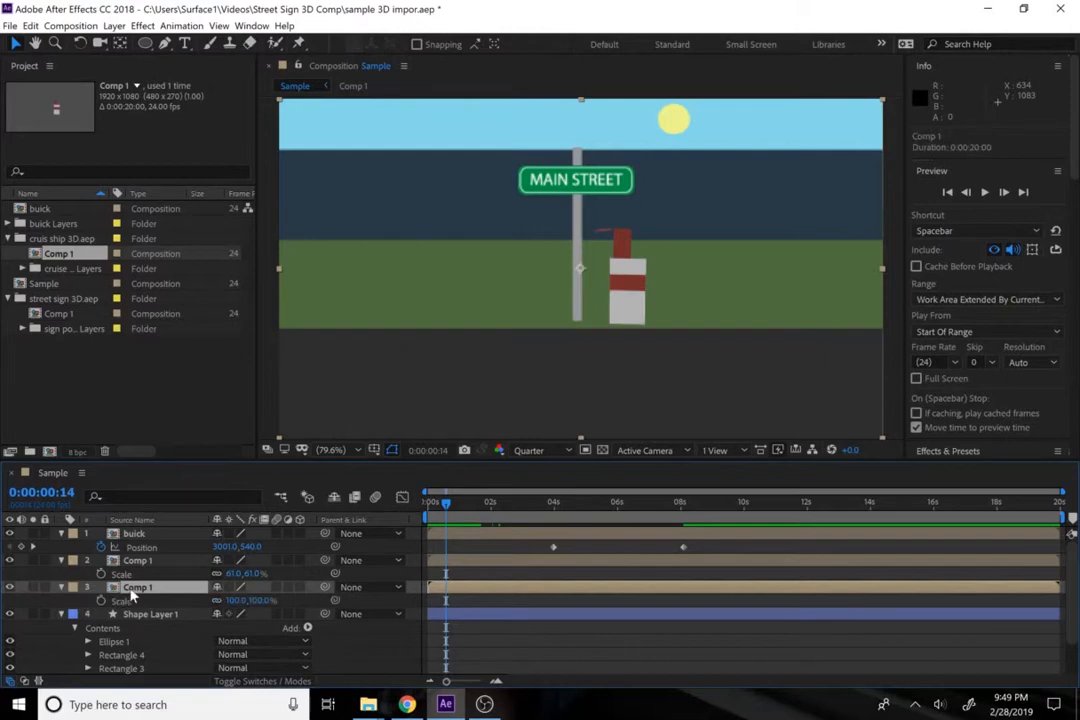
pyautogui.moveTo(236, 600); pyautogui.dragTo(217, 604)
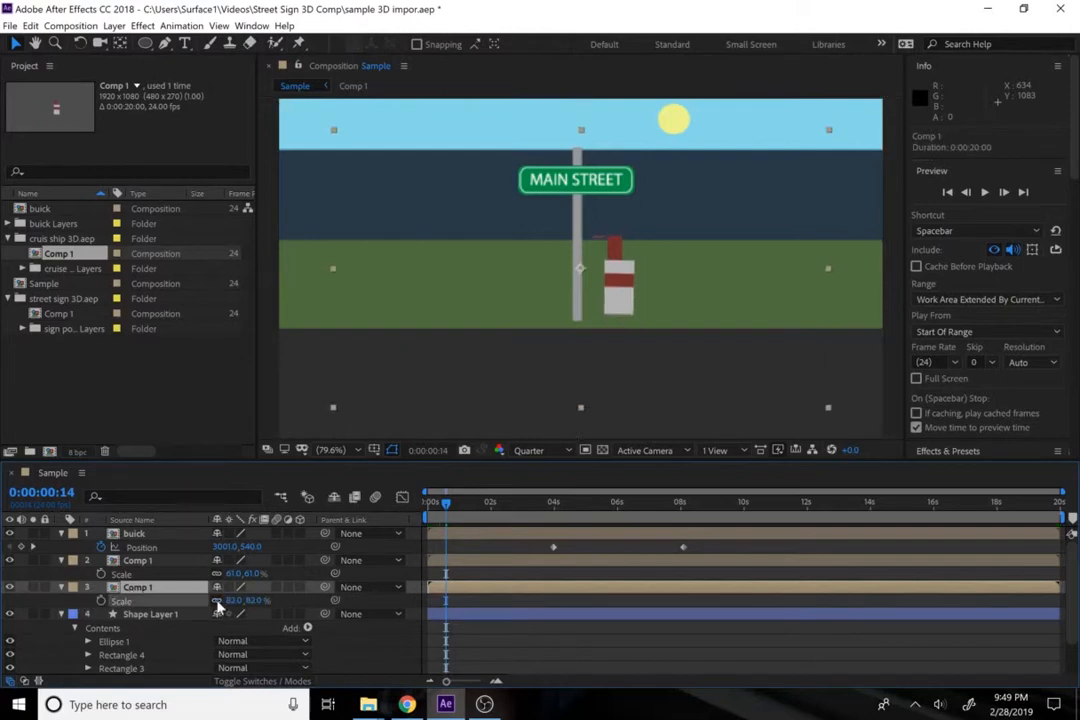
pyautogui.doubleClick(640, 278)
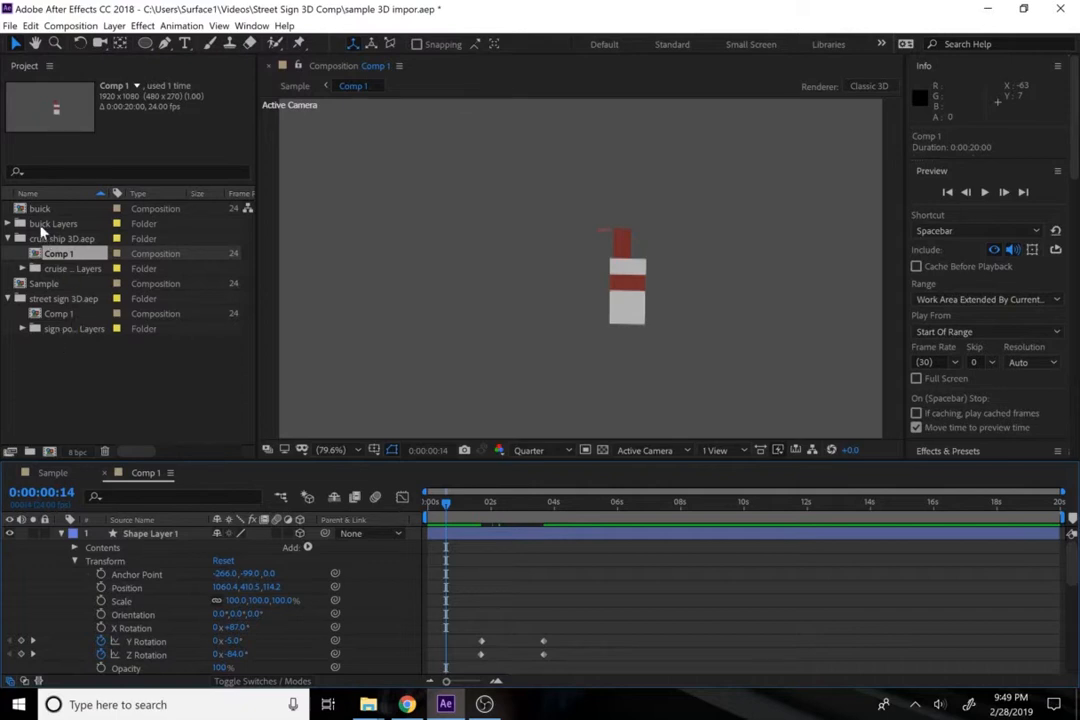
pyautogui.doubleClick(43, 285)
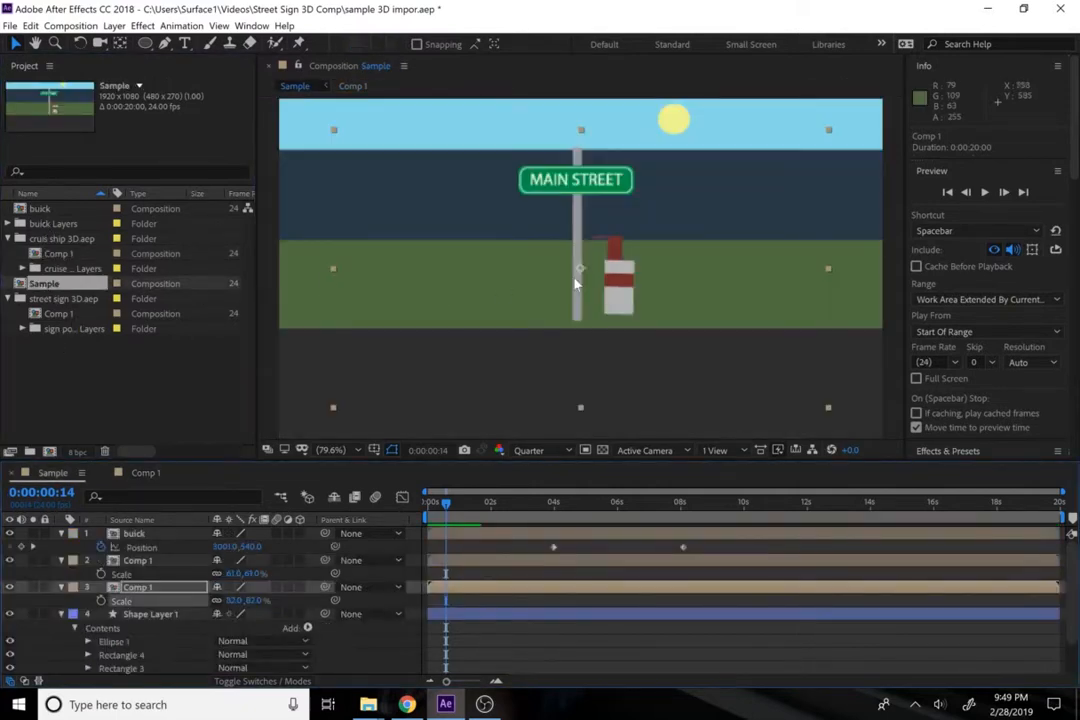
pyautogui.moveTo(632, 280); pyautogui.dragTo(483, 177)
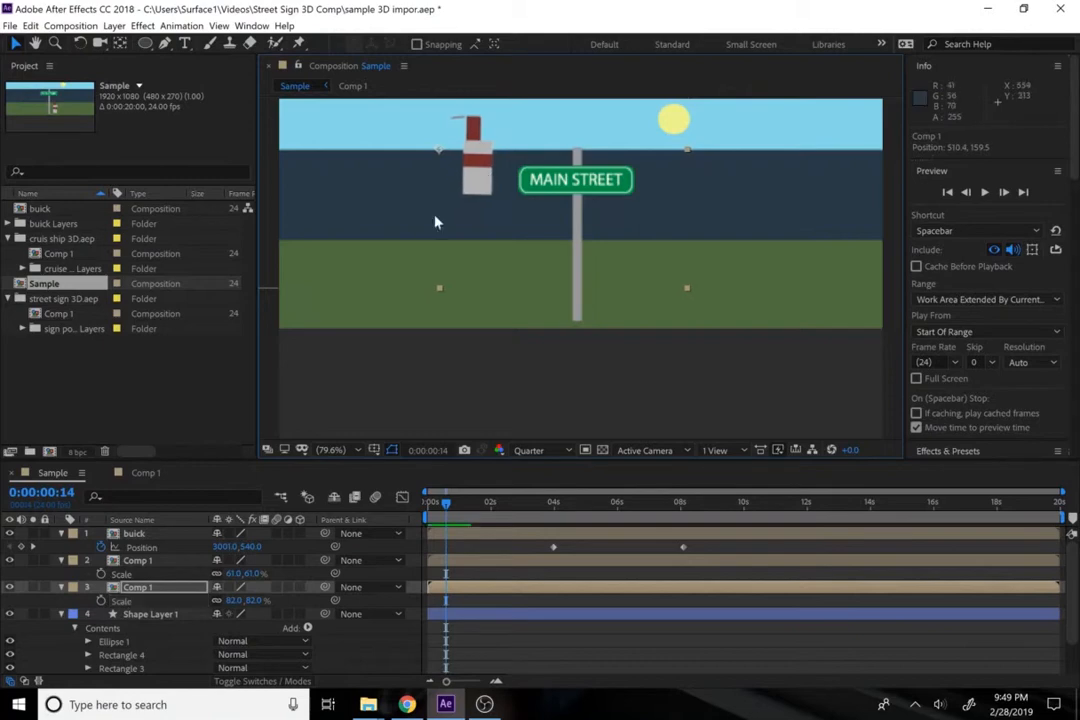
# - Preview the Sample comp from 0:00:00:00 to check the turning cruise ship behind the street sign
pyautogui.moveTo(447, 514); pyautogui.dragTo(428, 514)
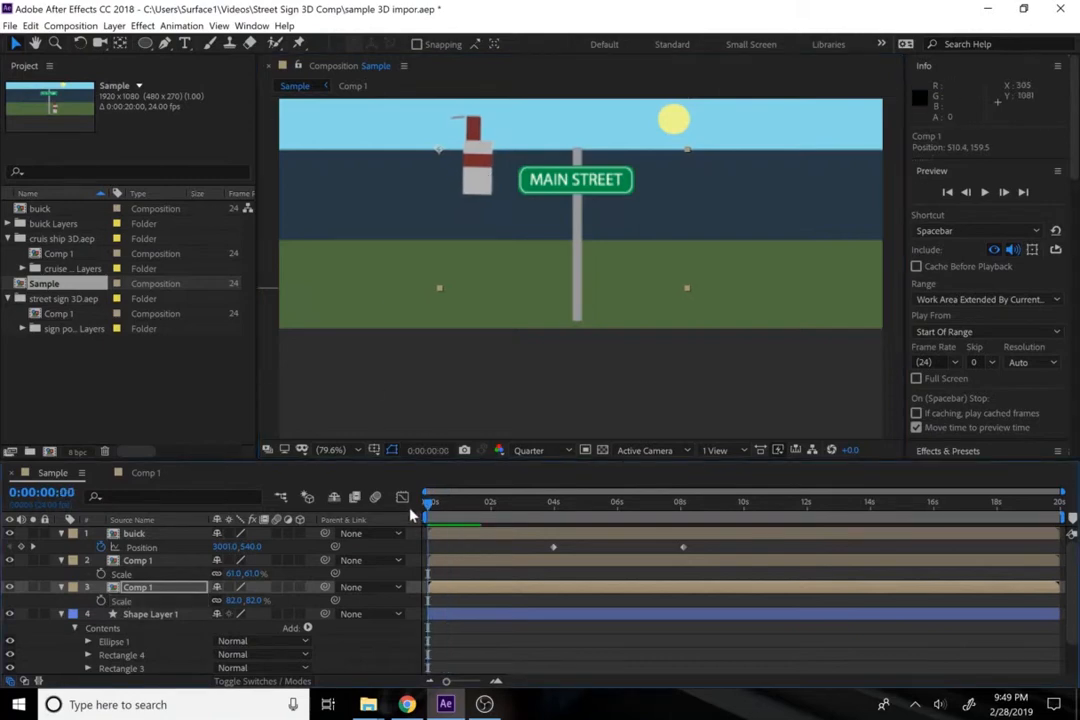
pyautogui.press('space')
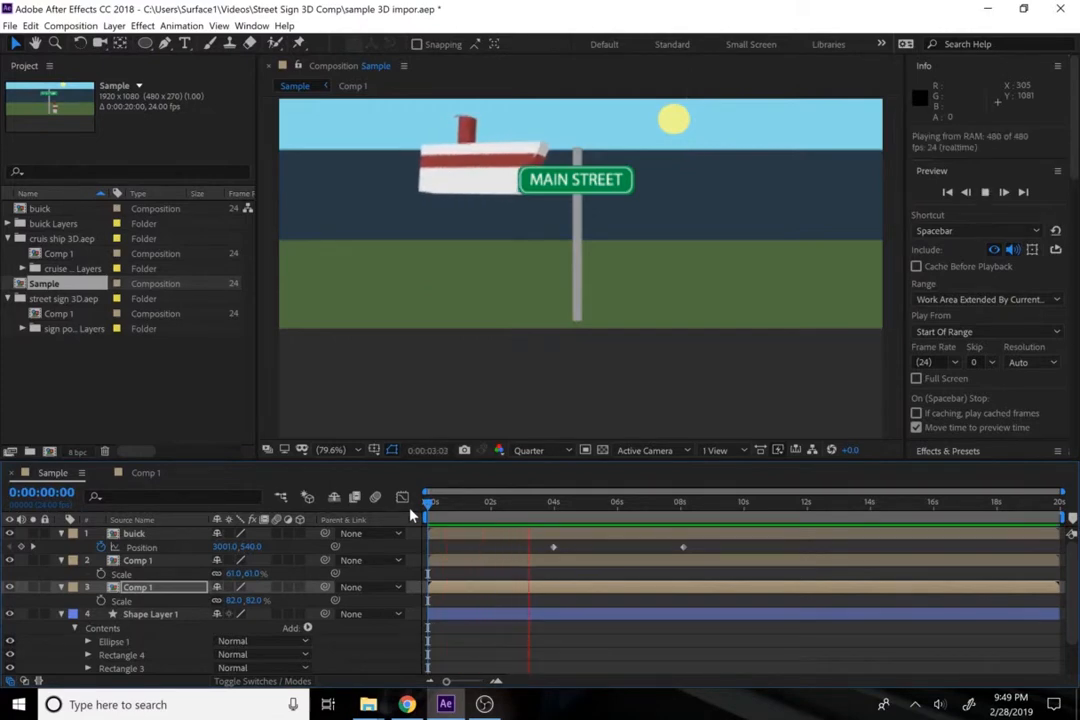
pyautogui.press('space')
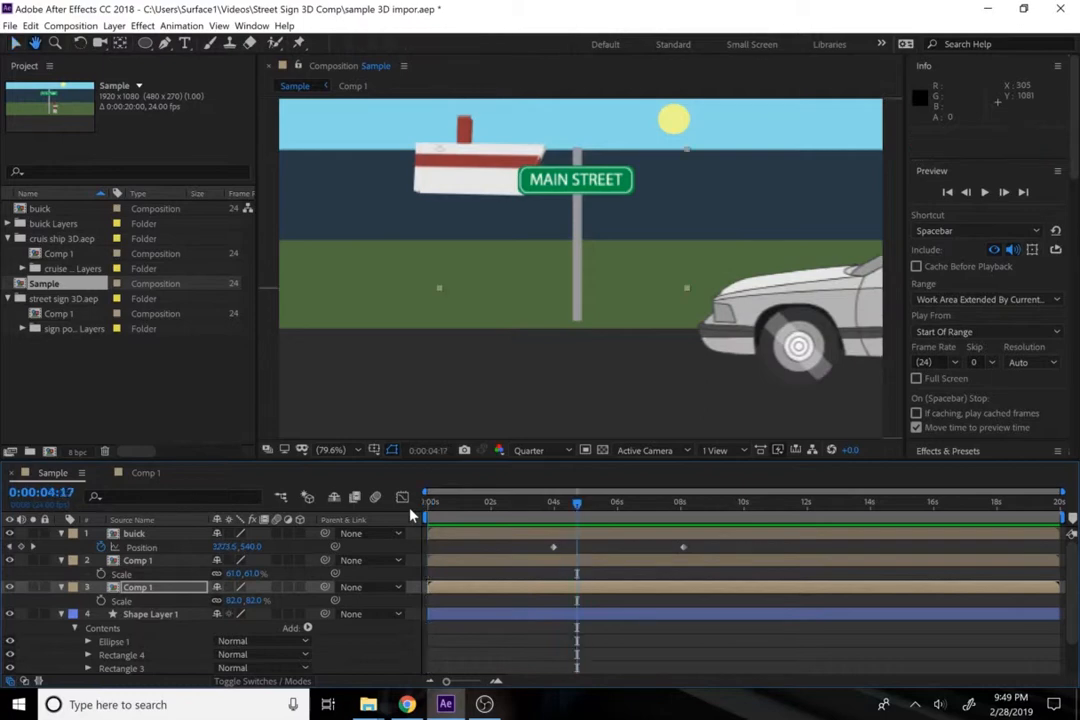
# - Set a starting Position keyframe on the cruise ship's Comp 1 layer at 0:00:01:13
pyautogui.click(506, 508)
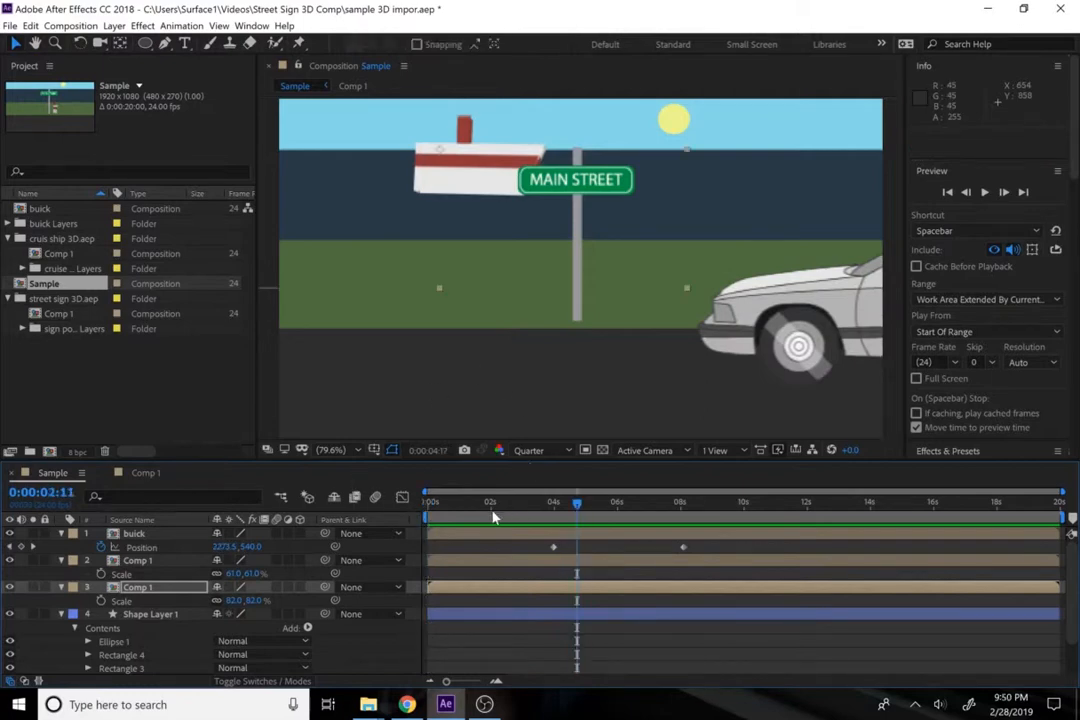
pyautogui.moveTo(492, 516)
pyautogui.mouseDown()
pyautogui.moveTo(448, 509)
pyautogui.moveTo(499, 514)
pyautogui.moveTo(477, 520)
pyautogui.mouseUp()
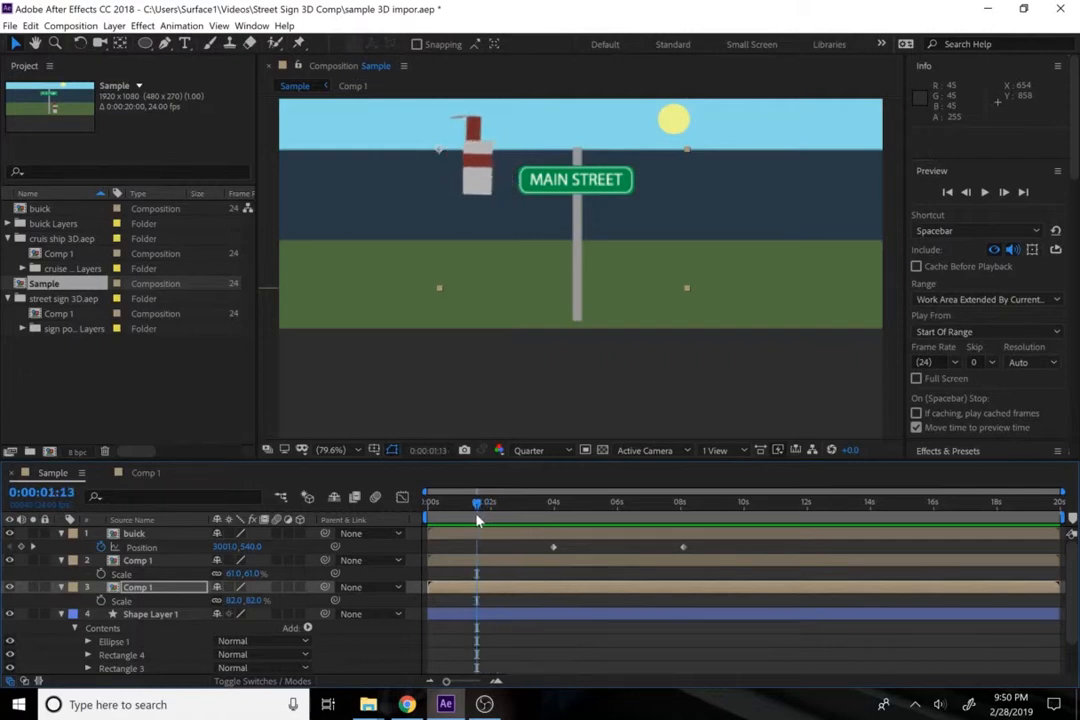
pyautogui.click(143, 590)
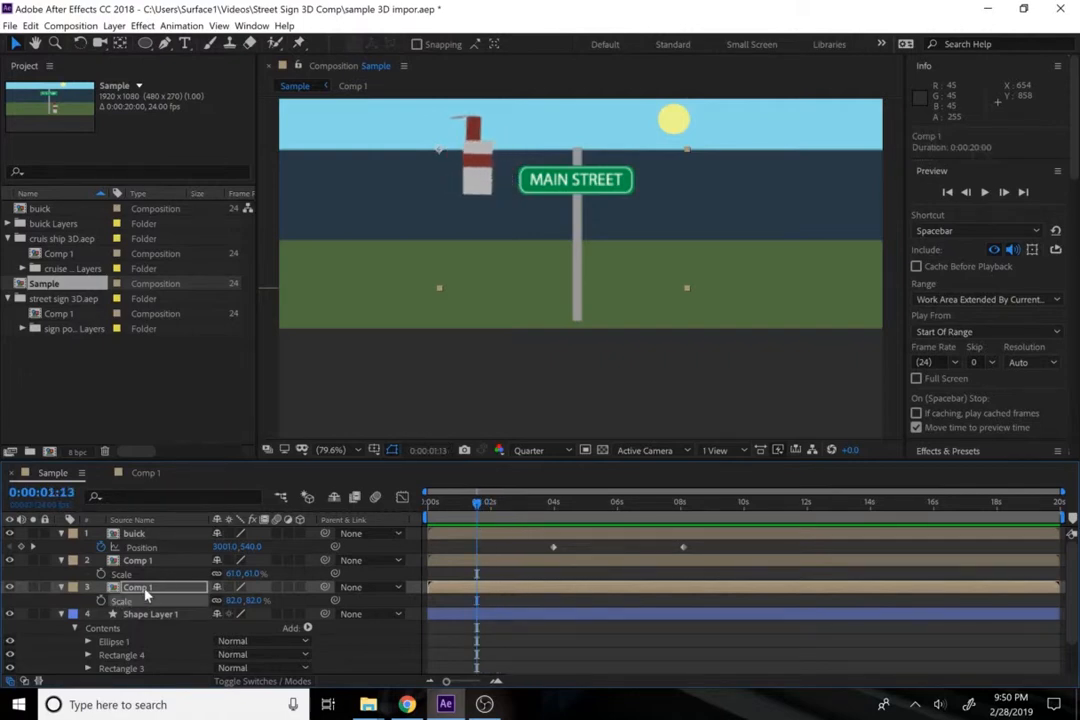
pyautogui.press('p')
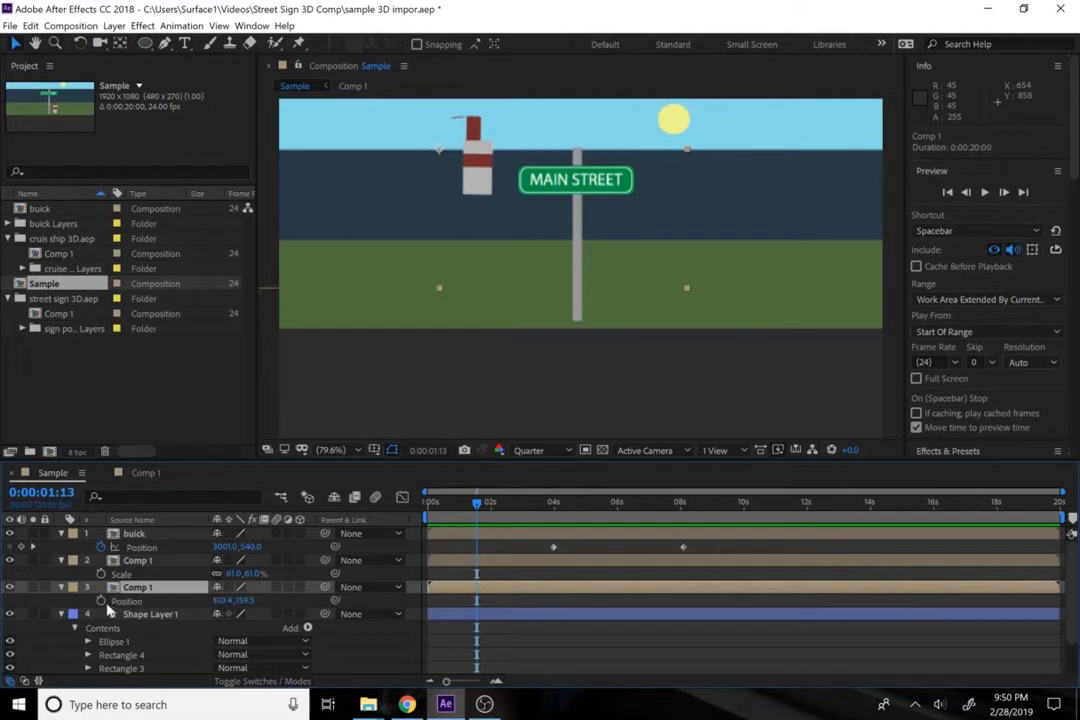
pyautogui.click(101, 600)
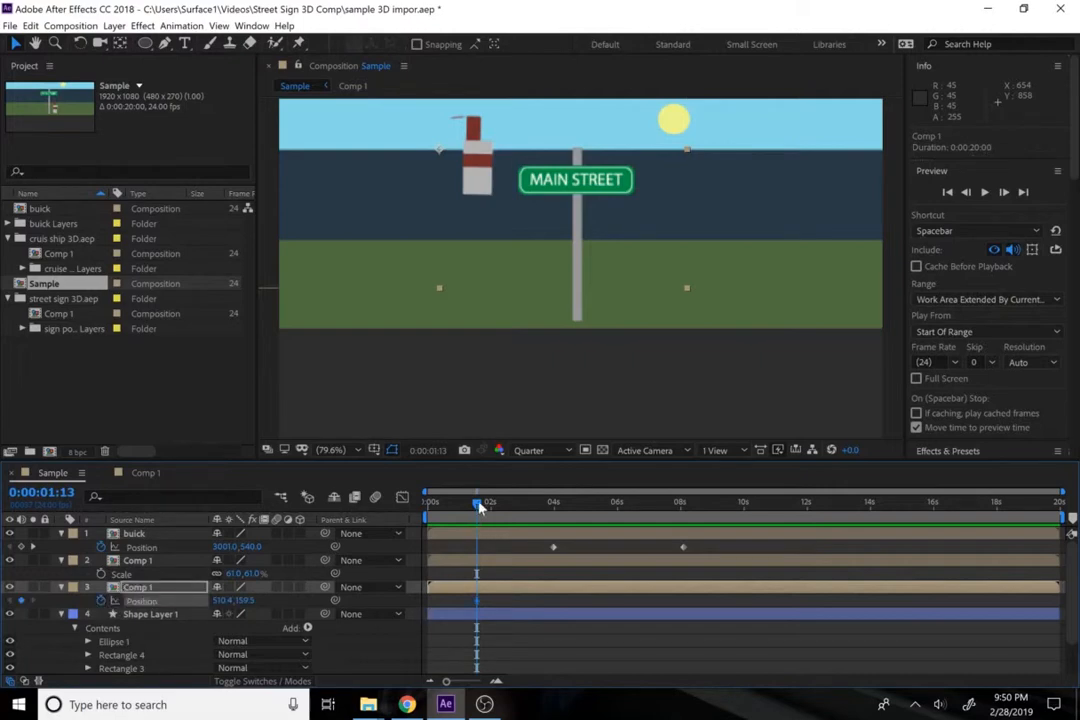
# - Add a Position keyframe for the cruise ship at 0:00:10:15 with X at 2061.4, carrying the ship out of the frame
pyautogui.moveTo(479, 506); pyautogui.dragTo(764, 517)
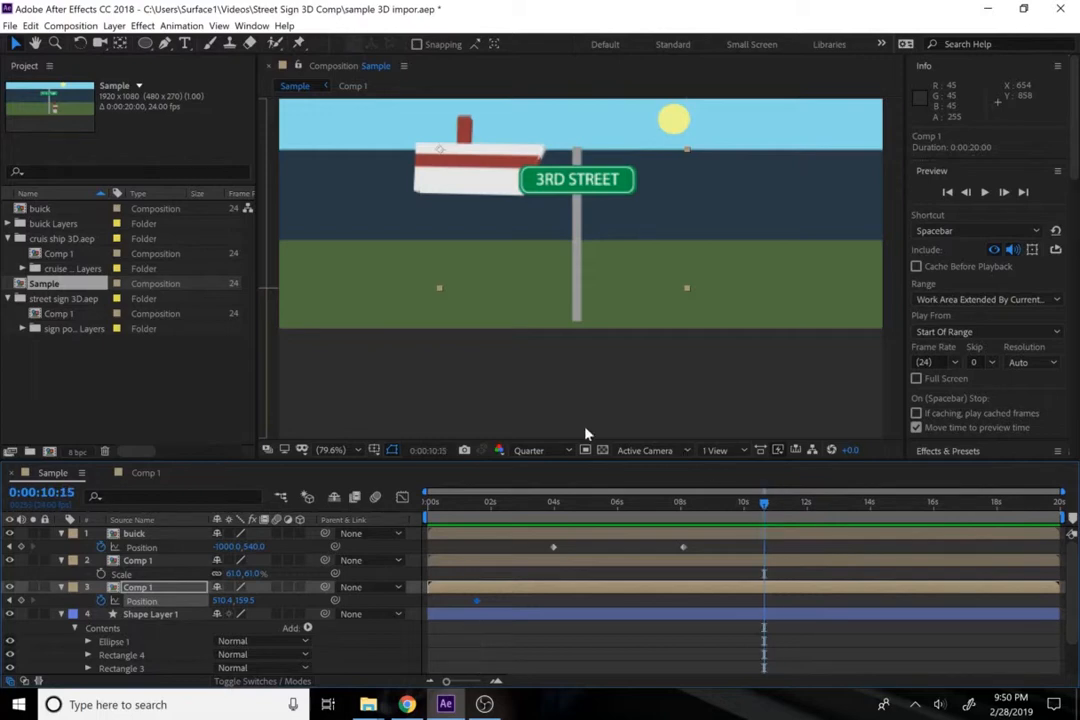
pyautogui.moveTo(232, 600); pyautogui.dragTo(931, 628)
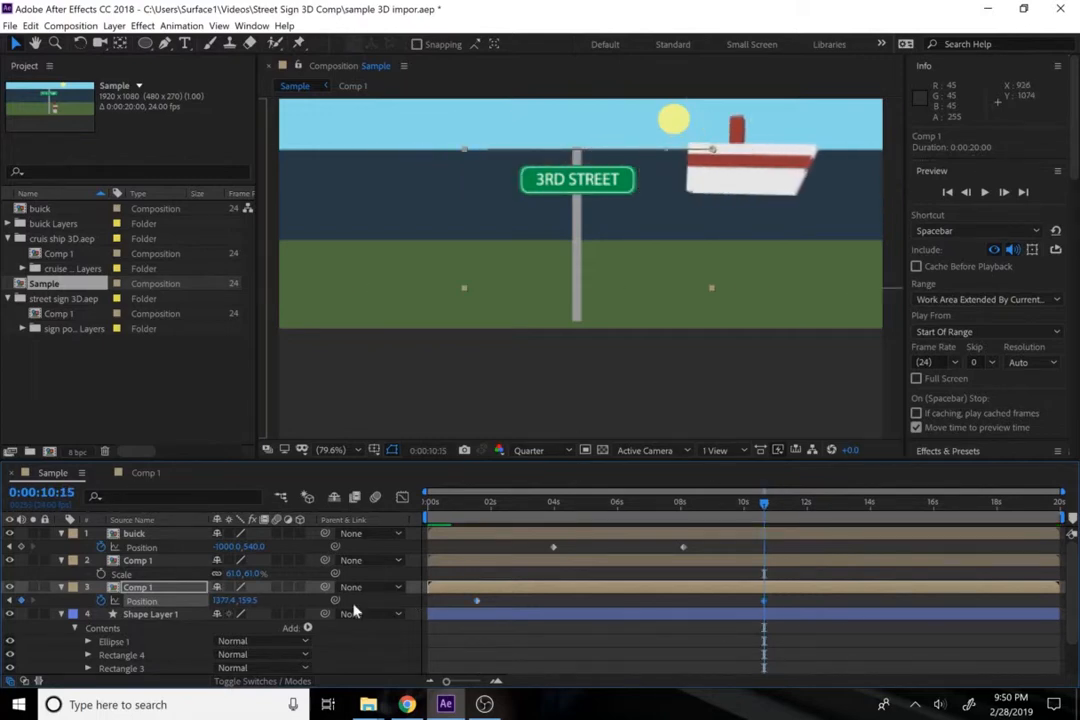
pyautogui.moveTo(235, 600); pyautogui.dragTo(767, 614)
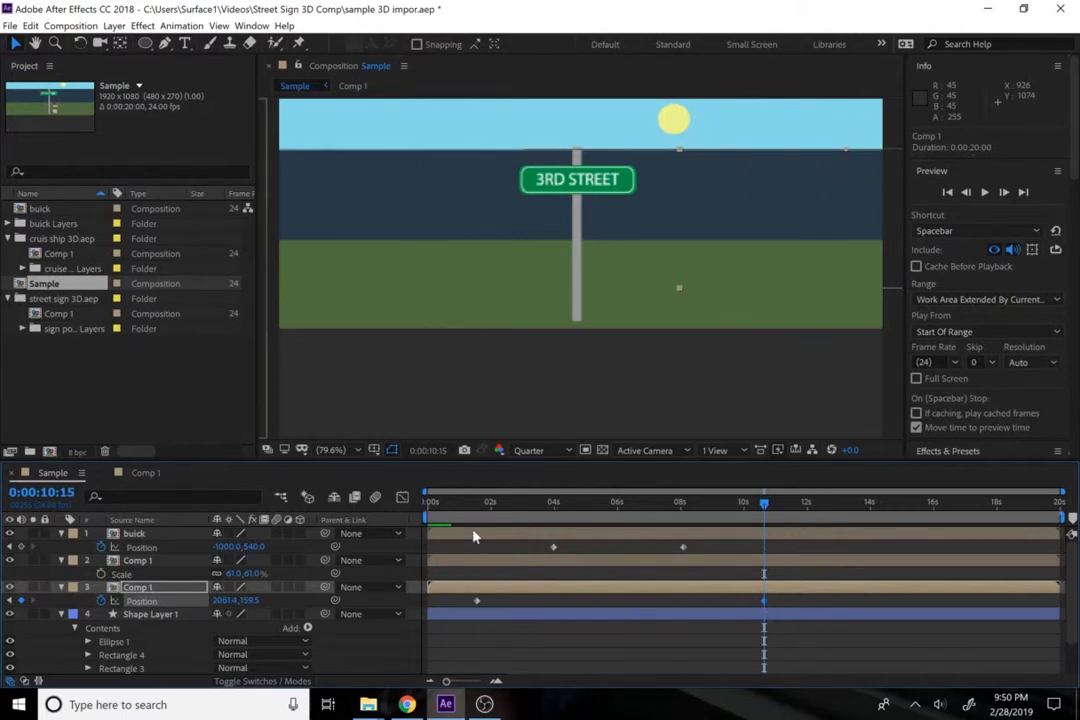
# - Preview the Sample comp from 0:00:00:00 to check the cruise ship's movement across the water
pyautogui.moveTo(475, 510); pyautogui.dragTo(420, 507)
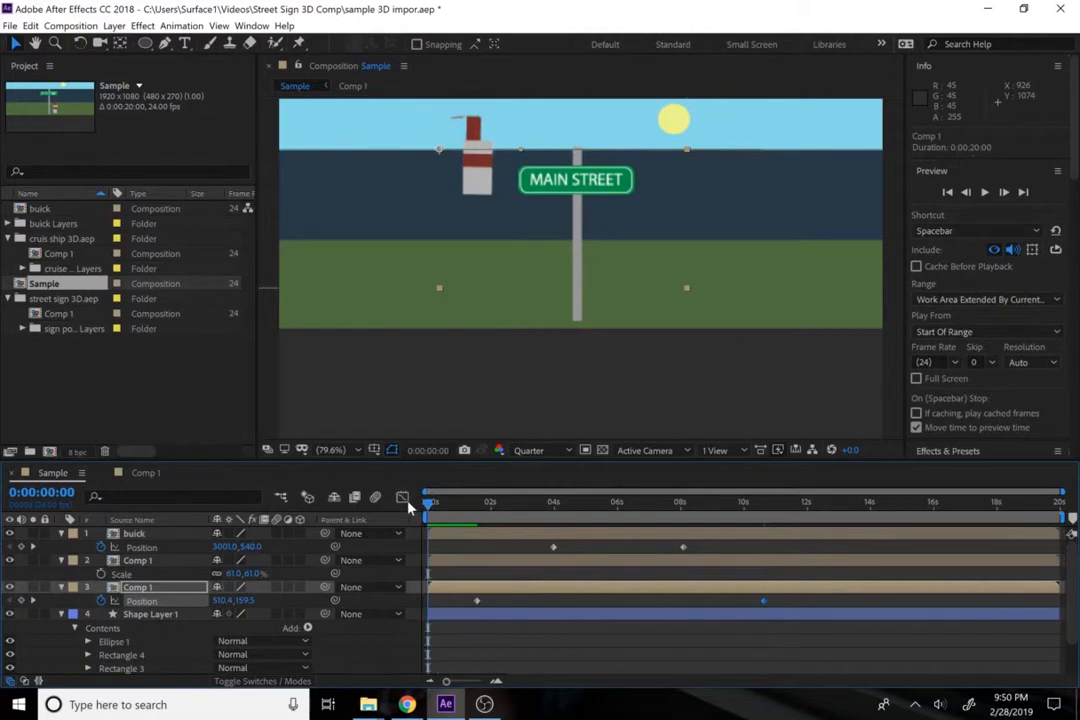
pyautogui.press('space')
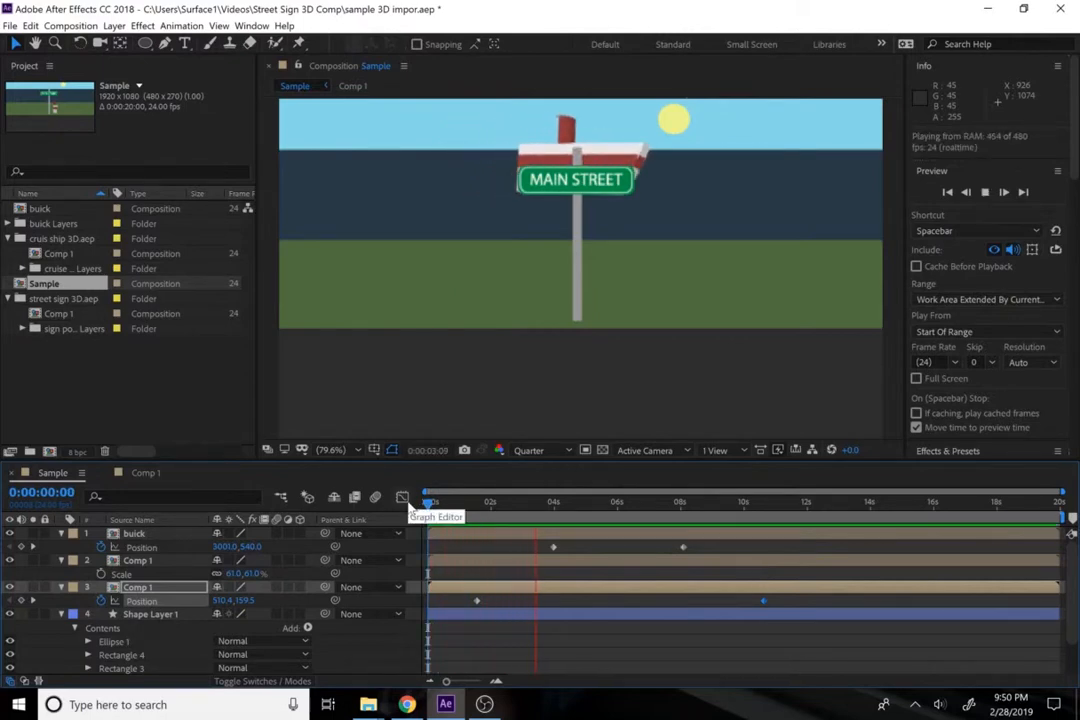
pyautogui.press('space')
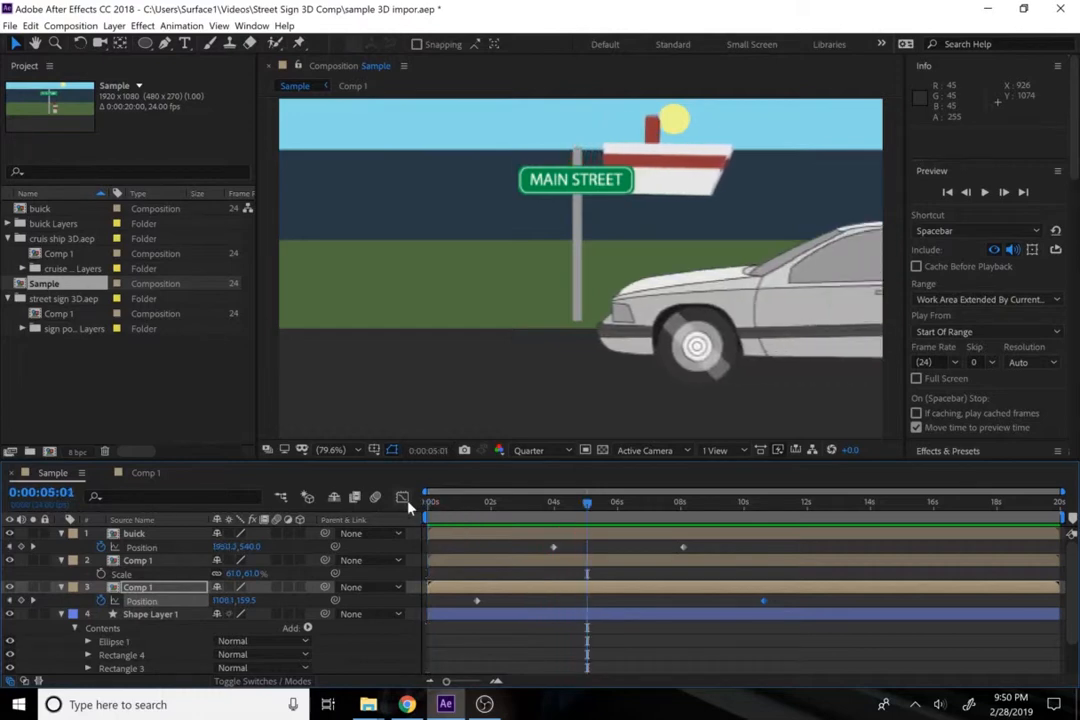
# - Shift the cruise ship's first Position keyframe to 0:00:02:18 and preview the timing from 0:00:01:11
pyautogui.moveTo(478, 604); pyautogui.dragTo(515, 604)
pyautogui.click(475, 507)
pyautogui.press('space')
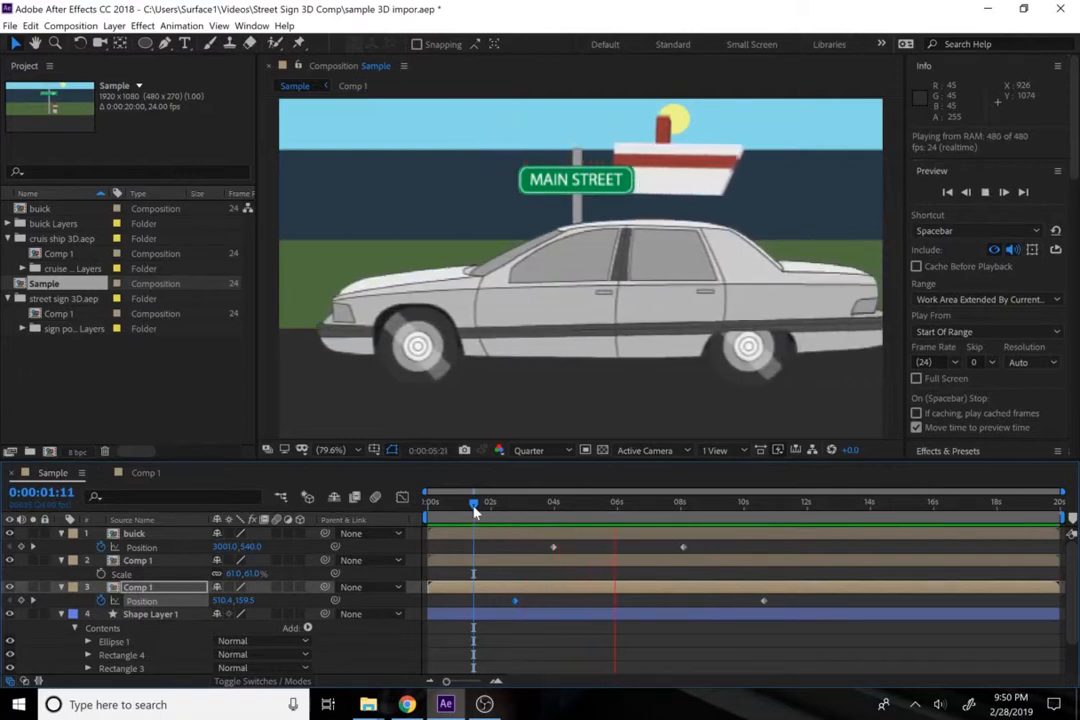
pyautogui.press('space')
# - Set a Scale keyframe of 82% on the cruise ship's Comp 1 layer at 0:00:00:00
pyautogui.moveTo(476, 511); pyautogui.dragTo(398, 508)
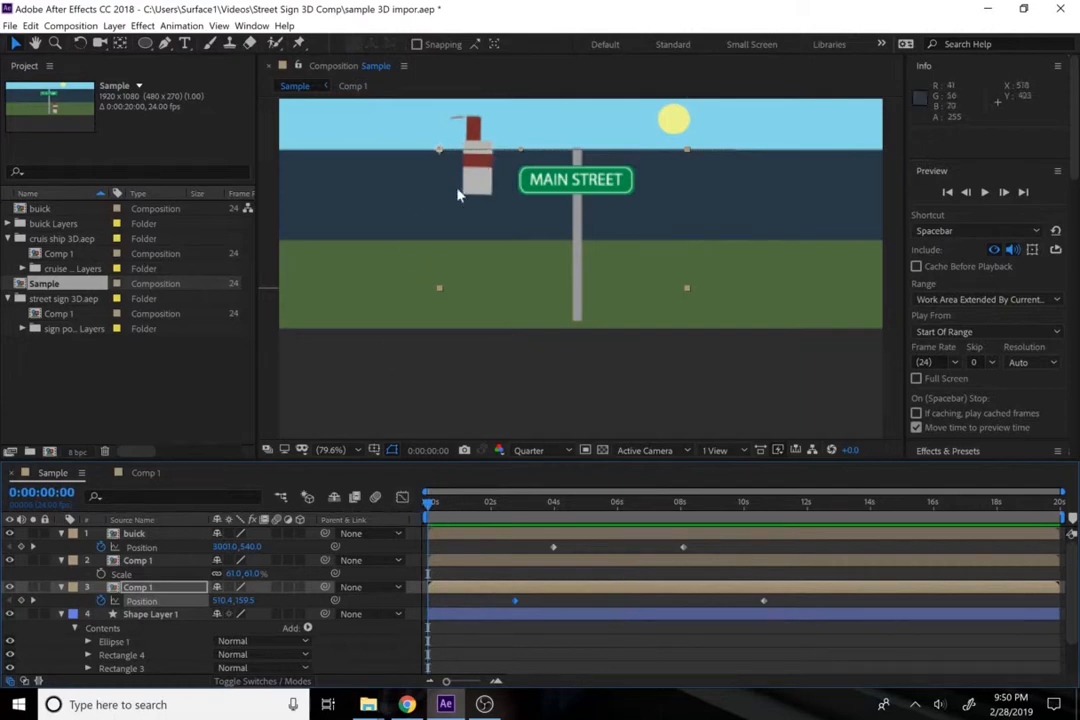
pyautogui.click(140, 588)
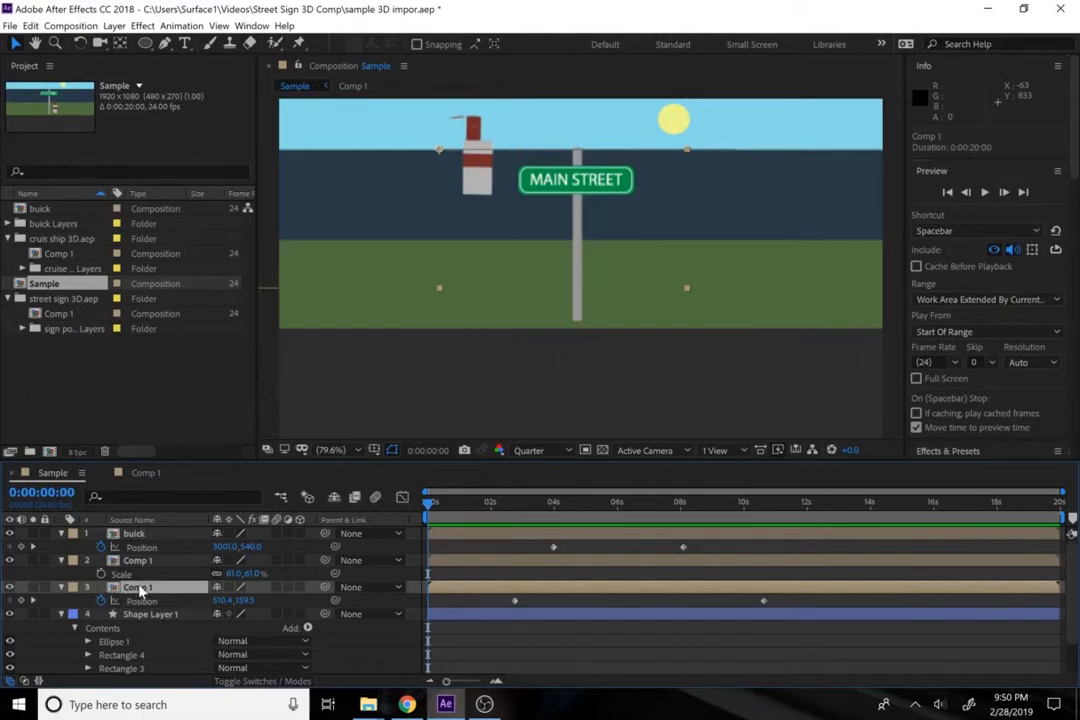
pyautogui.press('s')
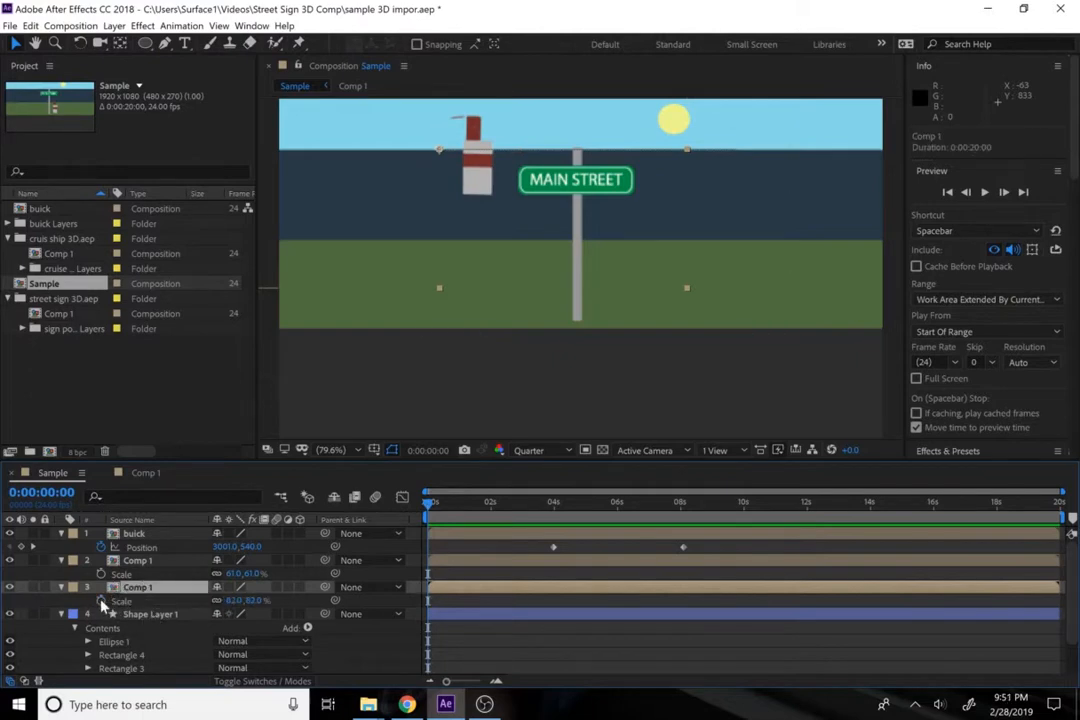
pyautogui.click(101, 601)
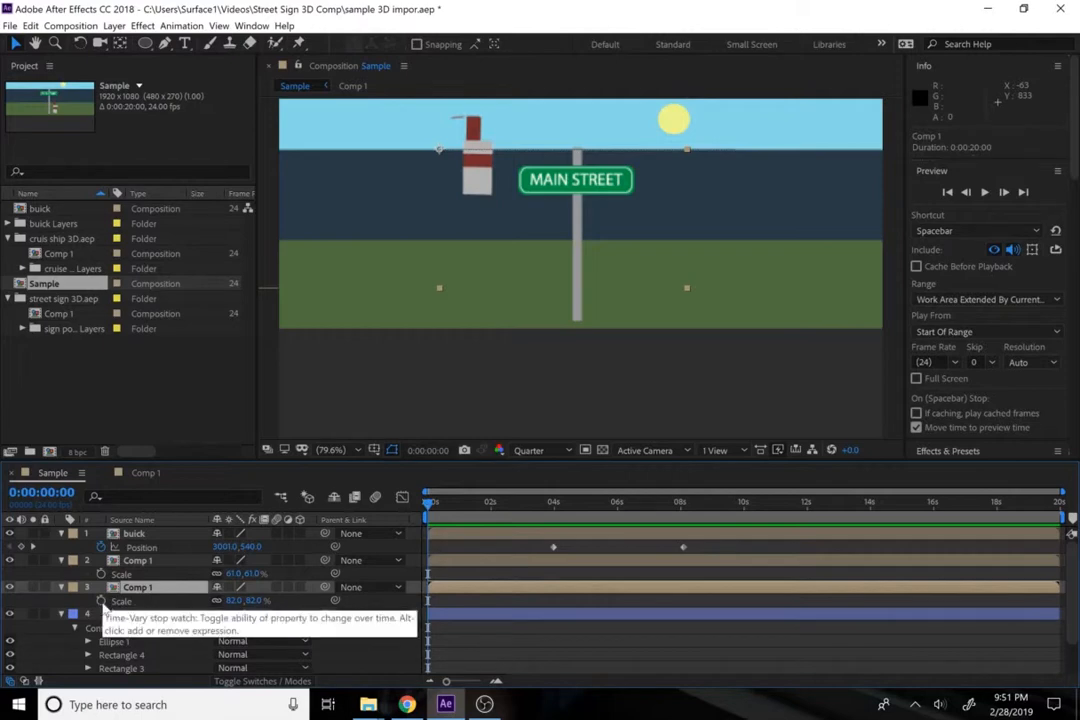
pyautogui.click(101, 601)
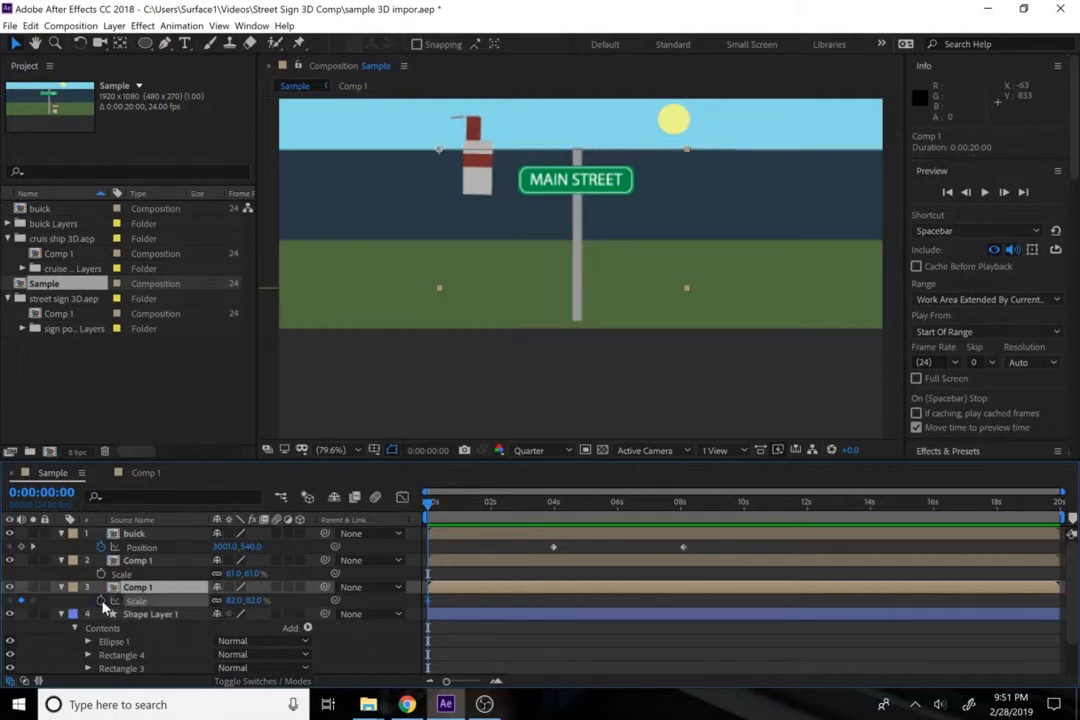
# - Add a Scale keyframe to the cruise ship layer at its first Position keyframe, 0:00:02:18, and return the current time to 0:00:00:00
pyautogui.hotkey('shift', 'p')
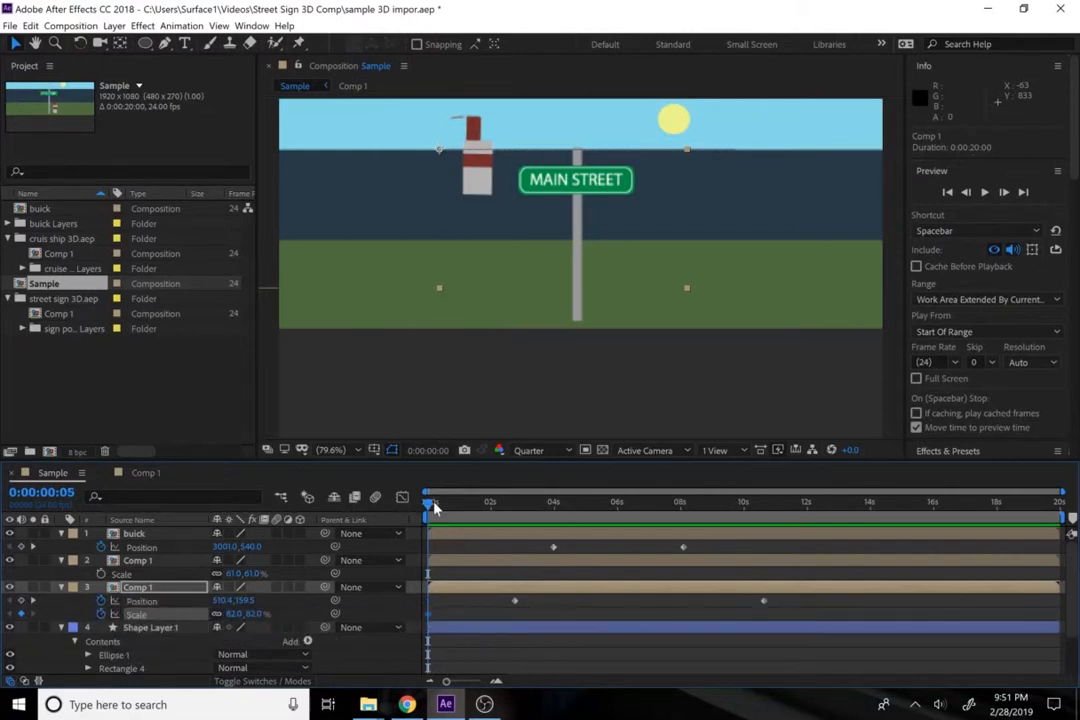
pyautogui.moveTo(430, 506); pyautogui.dragTo(497, 510)
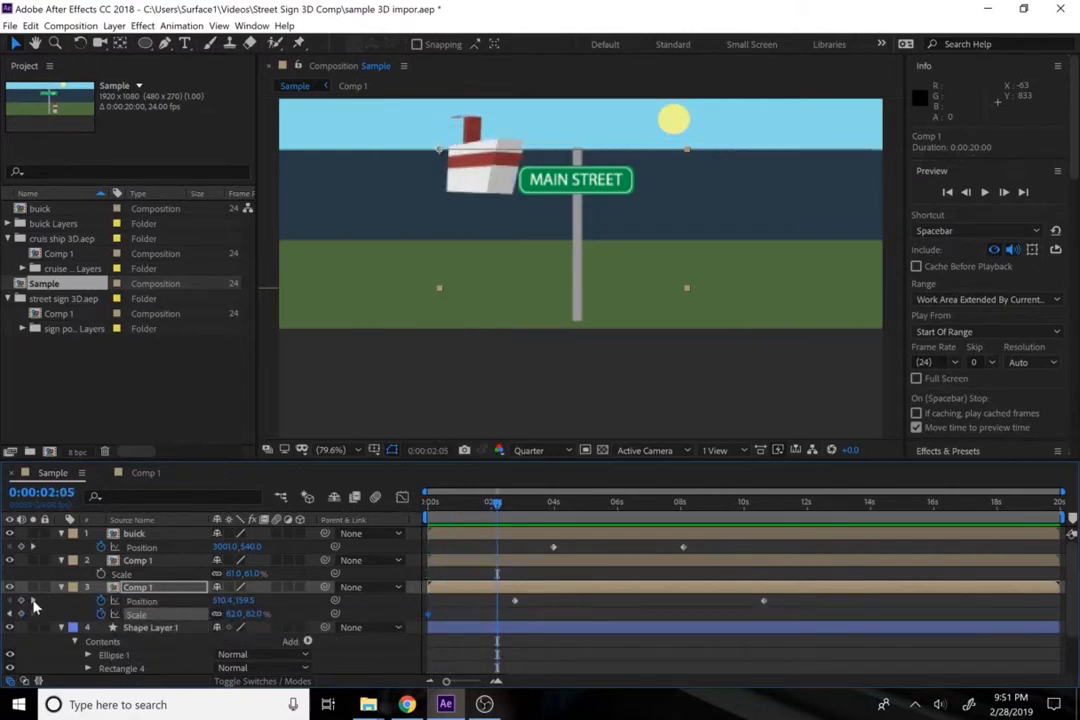
pyautogui.press('k')
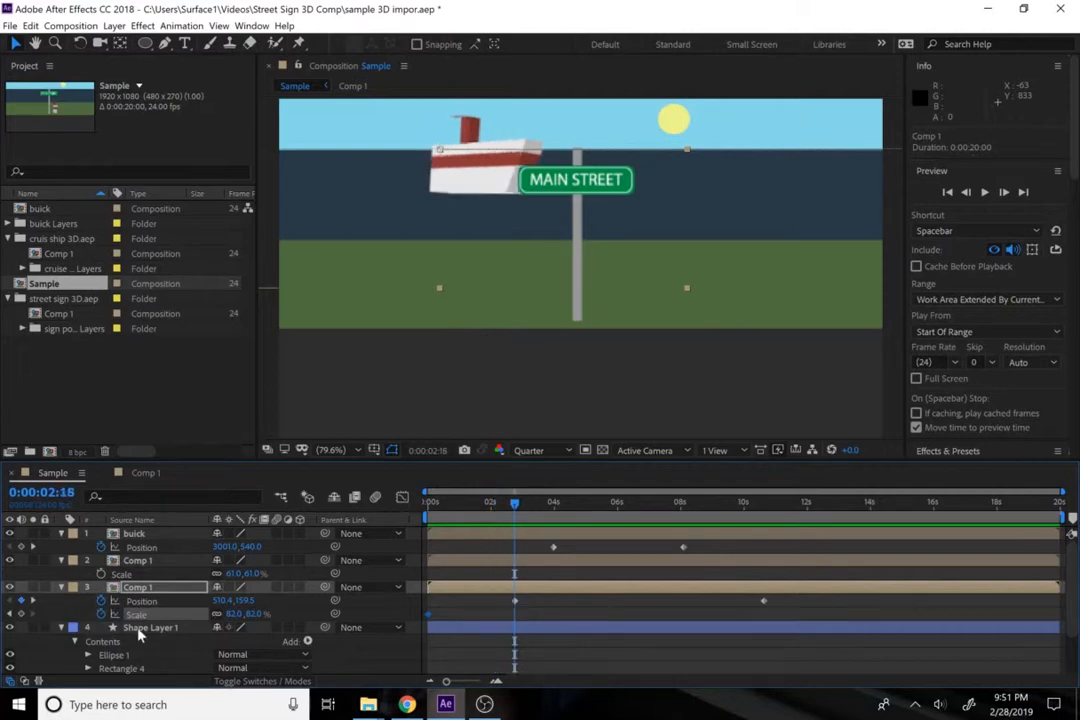
pyautogui.click(22, 613)
pyautogui.press('Home')
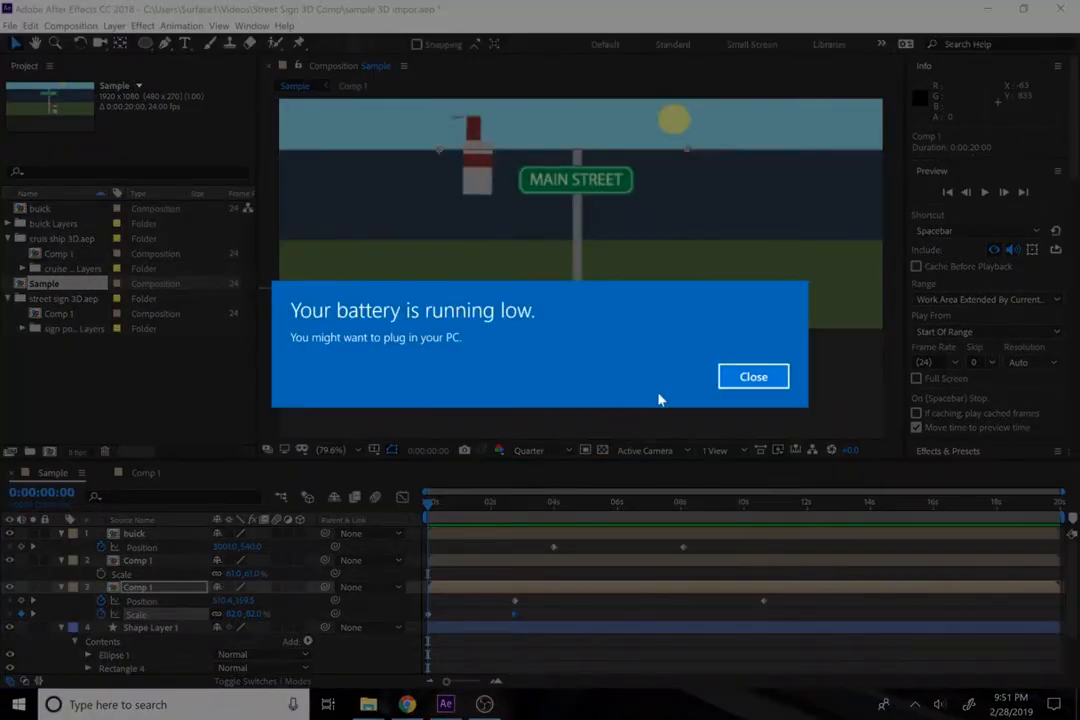
pyautogui.click(752, 378)
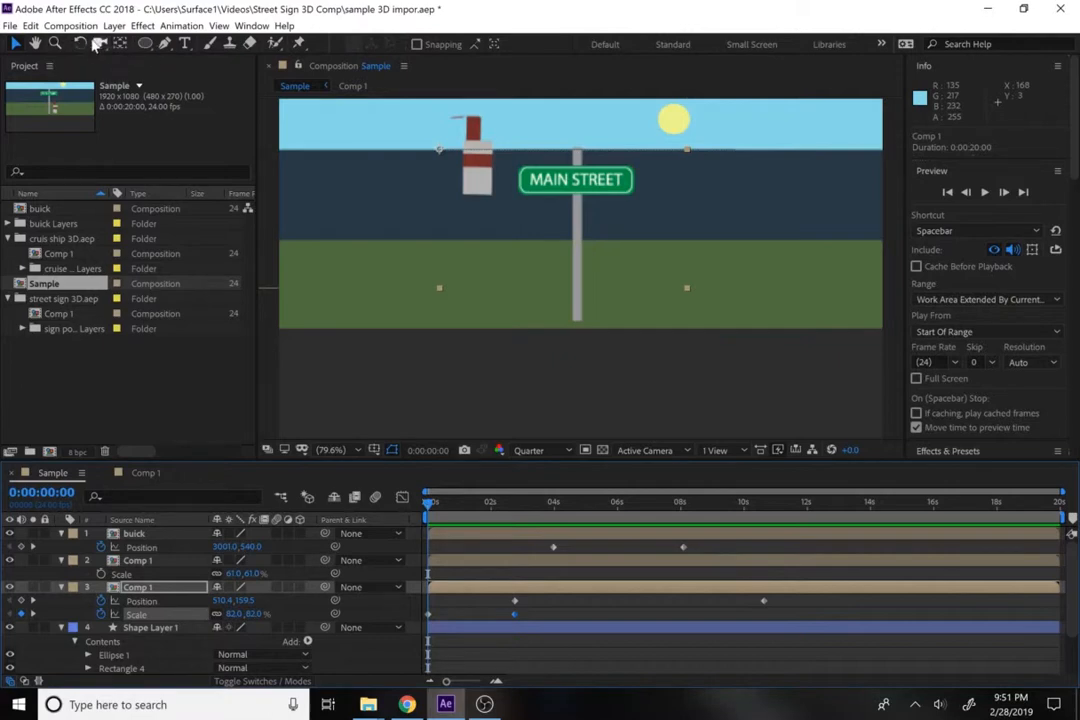
# - Try to move the cruise ship layer's anchor point onto the ship with the Pan Behind tool, and undo it
pyautogui.click(119, 43)
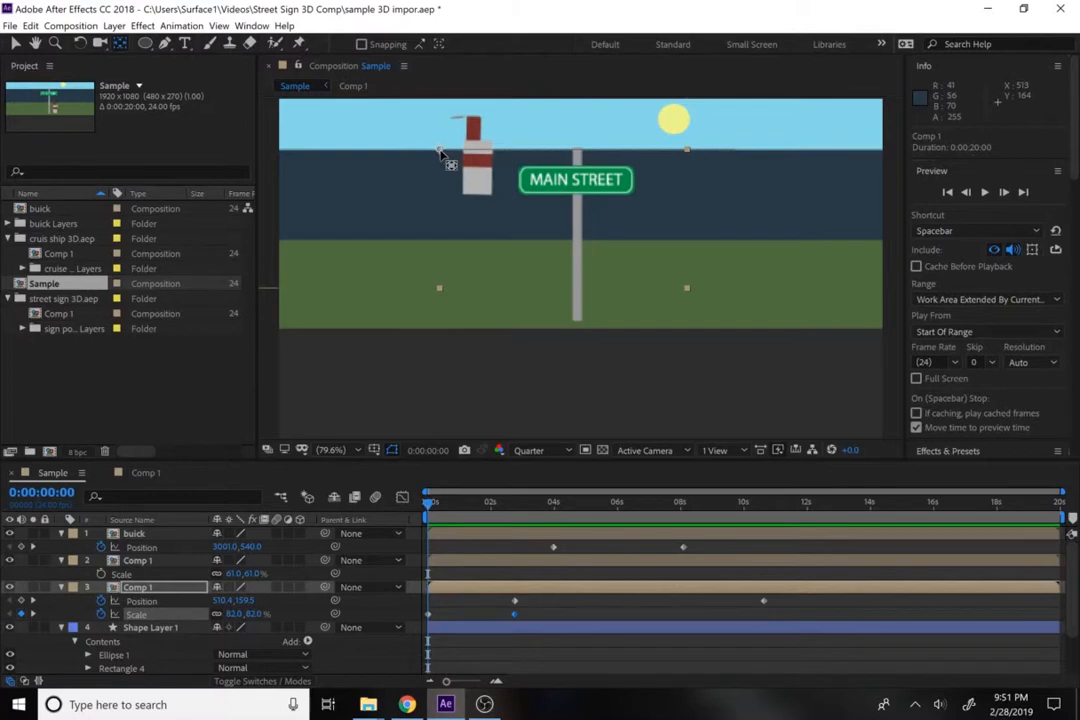
pyautogui.moveTo(440, 152); pyautogui.dragTo(476, 160)
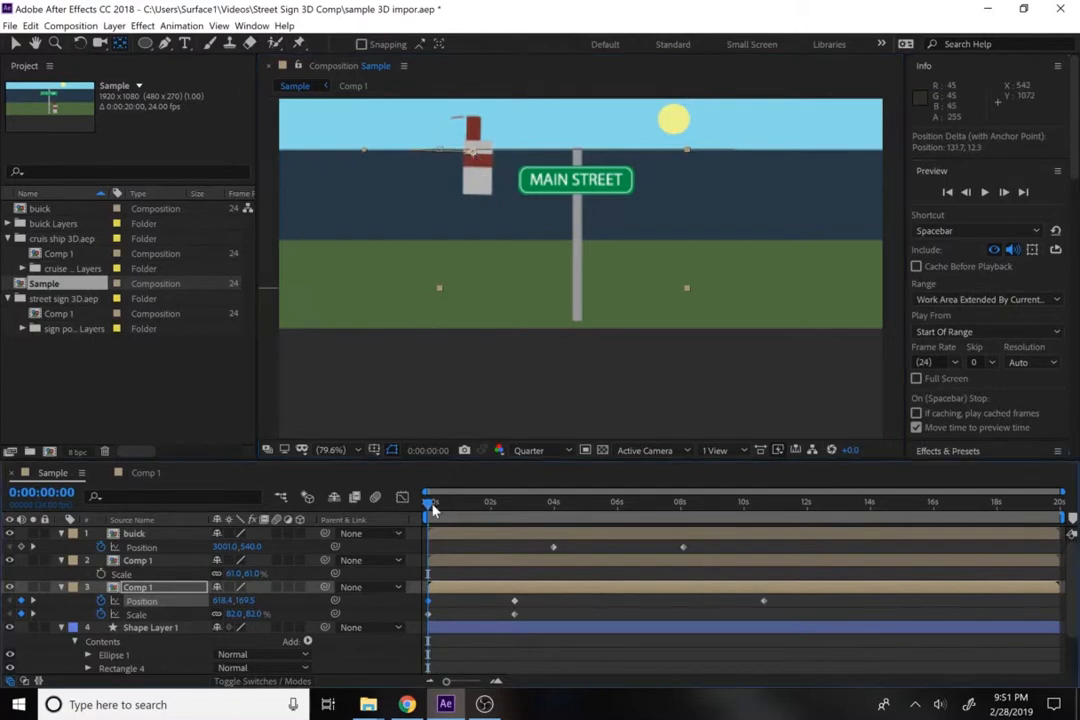
pyautogui.moveTo(432, 510); pyautogui.dragTo(525, 516)
pyautogui.hotkey('ctrl', 'z')
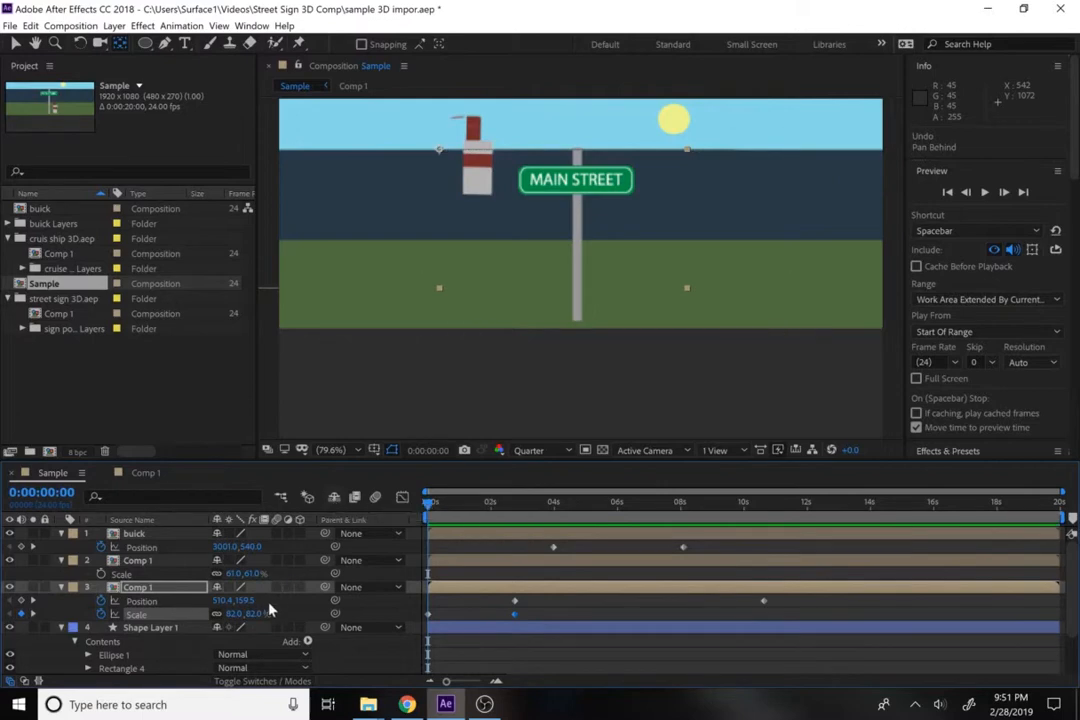
# - Set the cruise ship's Scale at 0:00:00:00 to 55% and preview the Sample comp so the ship grows as it turns
pyautogui.moveTo(241, 620); pyautogui.dragTo(226, 620)
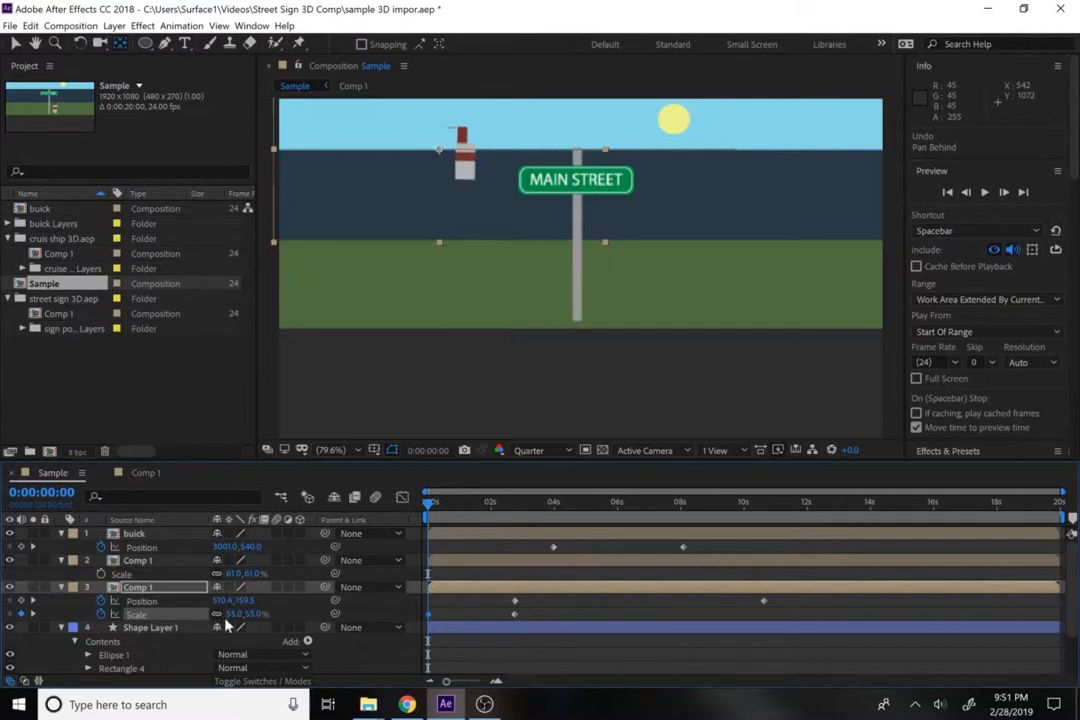
pyautogui.press('space')
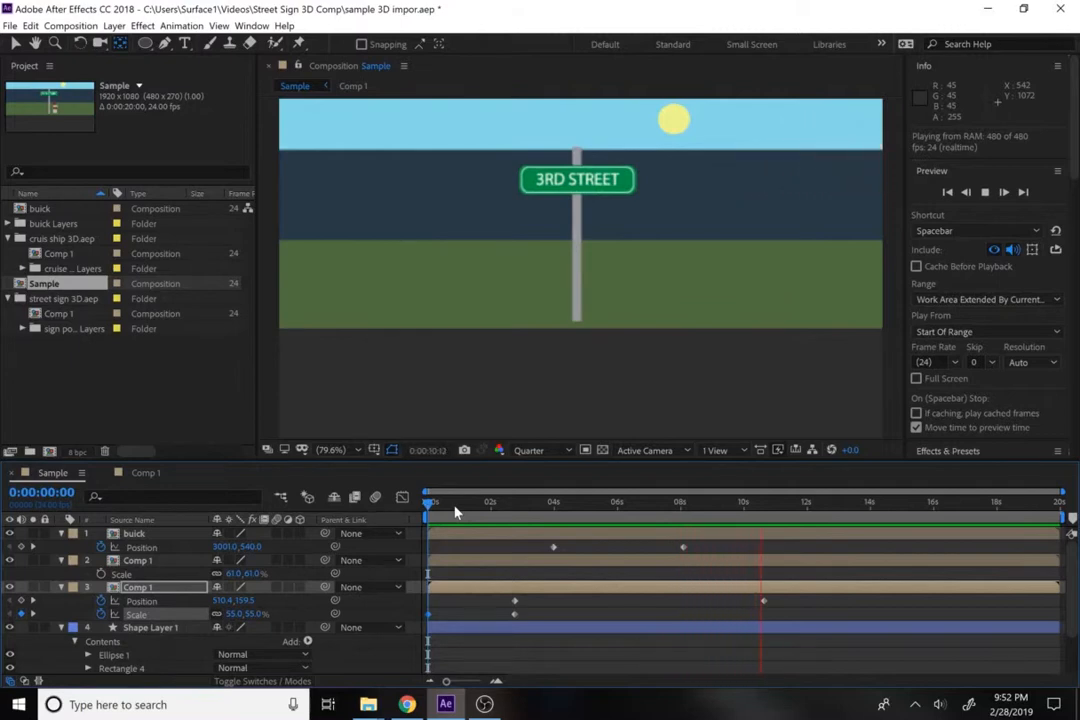
pyautogui.press('space')
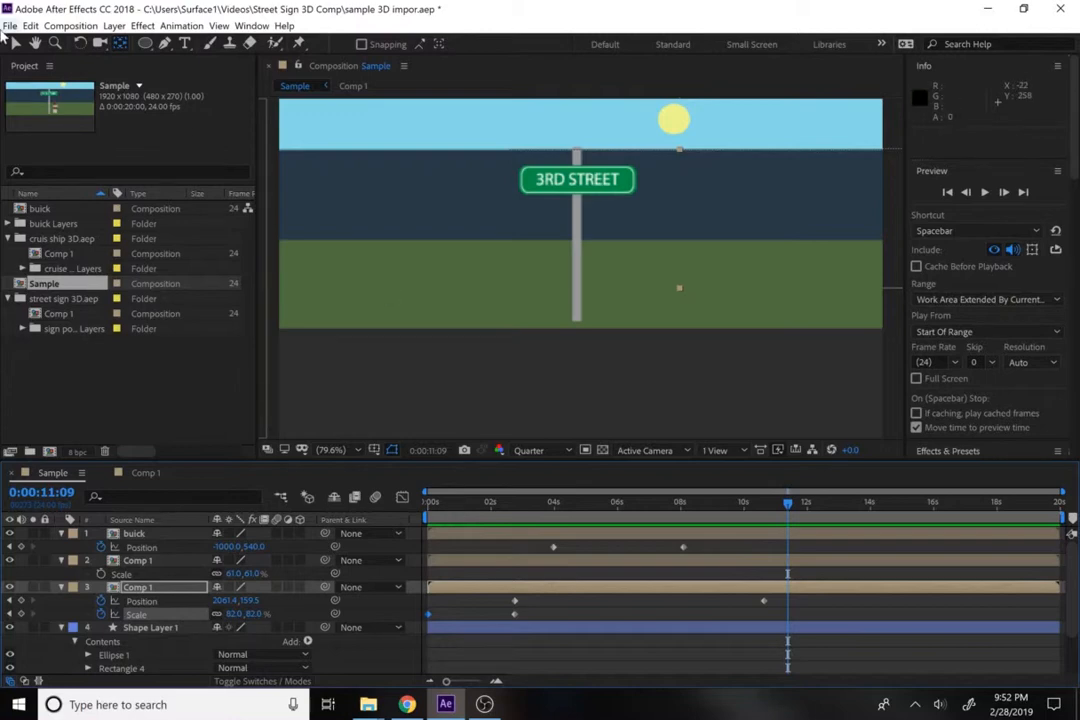
pyautogui.click(484, 704)
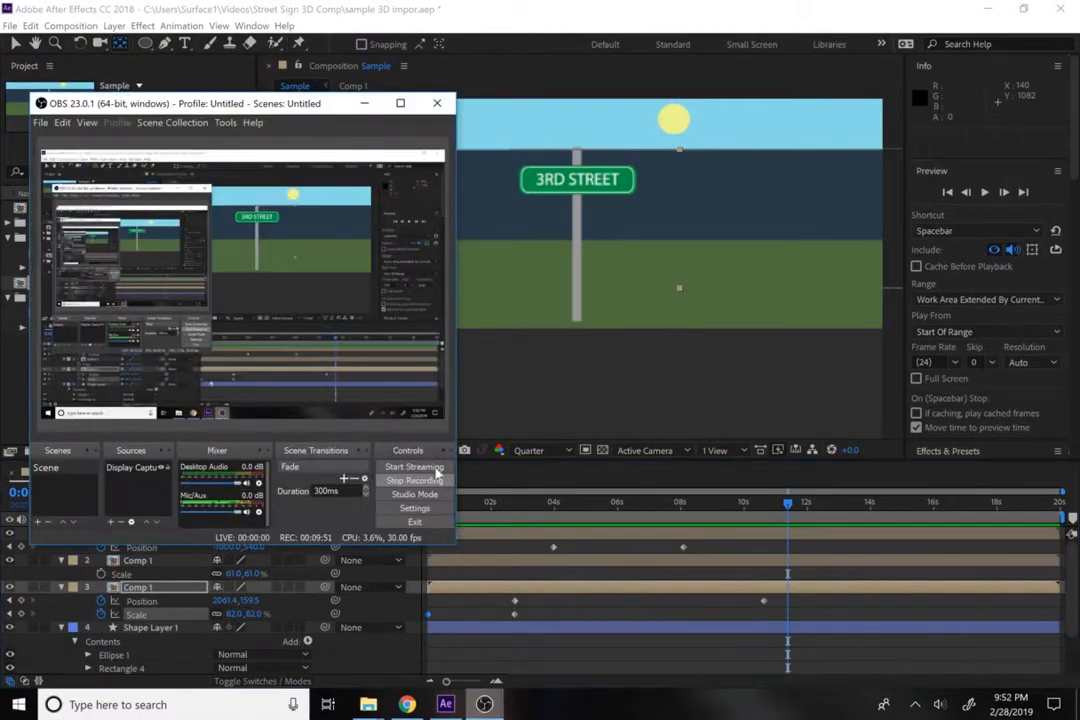